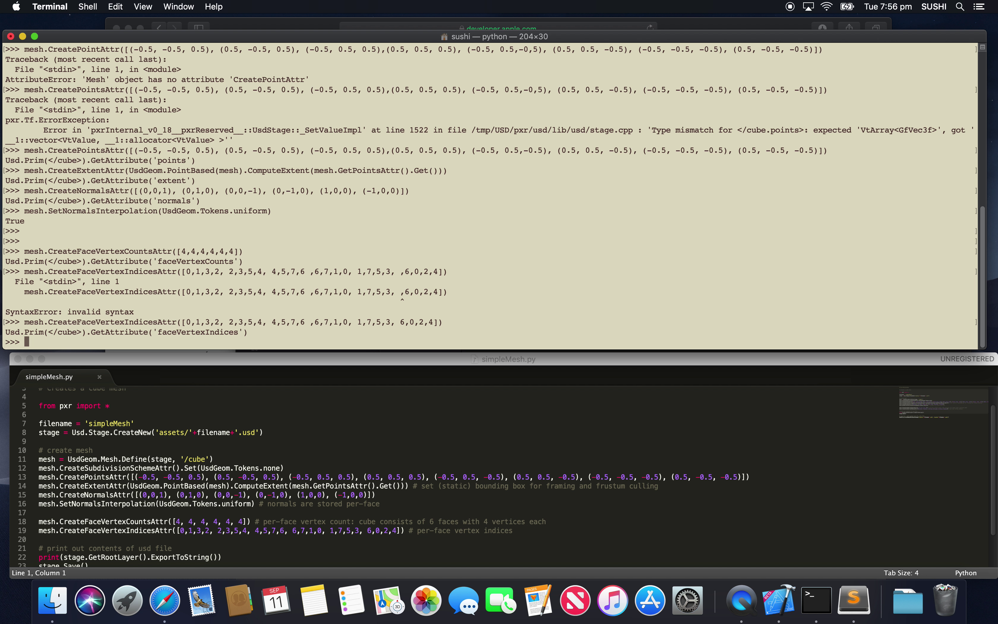
Print the stage's root layer with print(stage.GetRootLayer().ExportToString()) and save the stage with stage.Save()
{"action": "left_click", "coordinate": [614, 445]}
{"action": "scroll", "coordinate": [587, 449], "scroll_direction": "down", "scroll_amount": 2}
{"action": "left_click", "coordinate": [416, 306]}
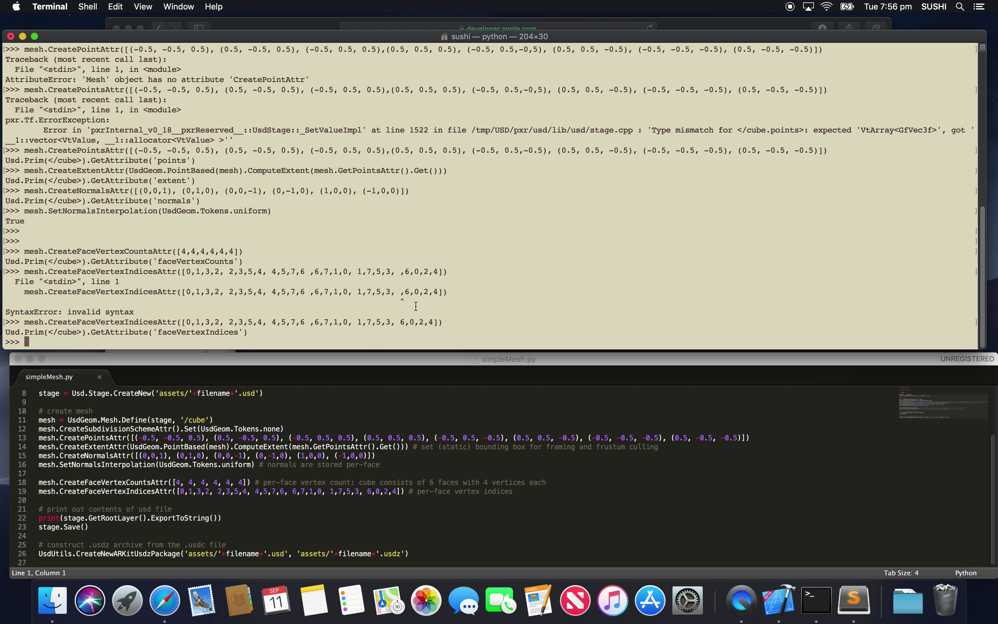
{"action": "type", "text": "print("}
{"action": "type", "text": "stage."}
{"action": "type", "text": "Geo"}
{"action": "type", "text": "RootLayer()"}
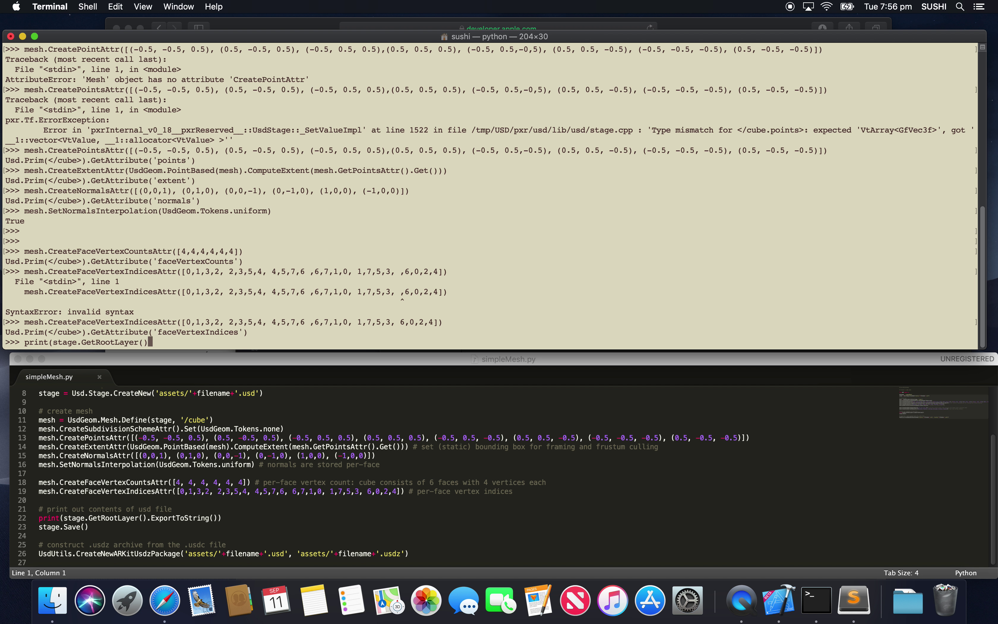
{"action": "type", "text": ".ExportToString())"}
{"action": "key", "text": "Return"}
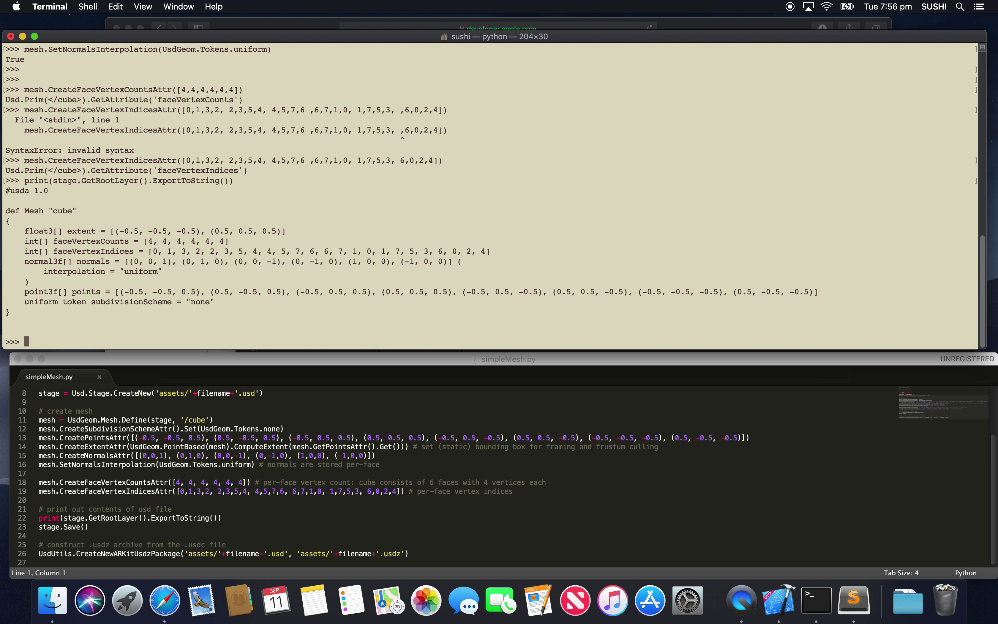
{"action": "type", "text": "stage.Save()"}
{"action": "key", "text": "Return"}
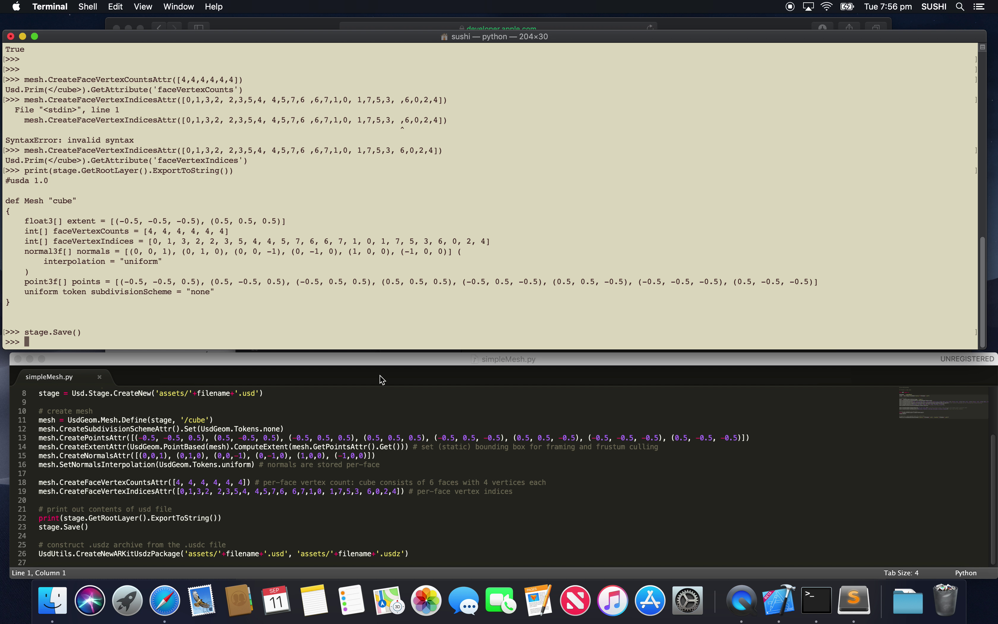
Minimise the browser window and check the description of simpleMesh.py in the README's samples table
{"action": "left_click", "coordinate": [761, 25]}
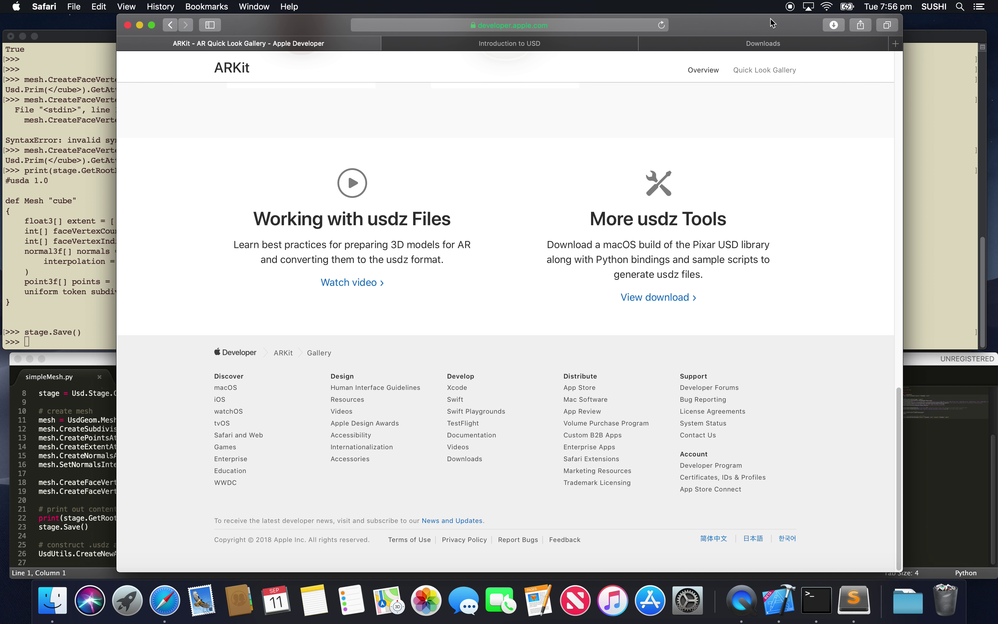
{"action": "left_click", "coordinate": [140, 25]}
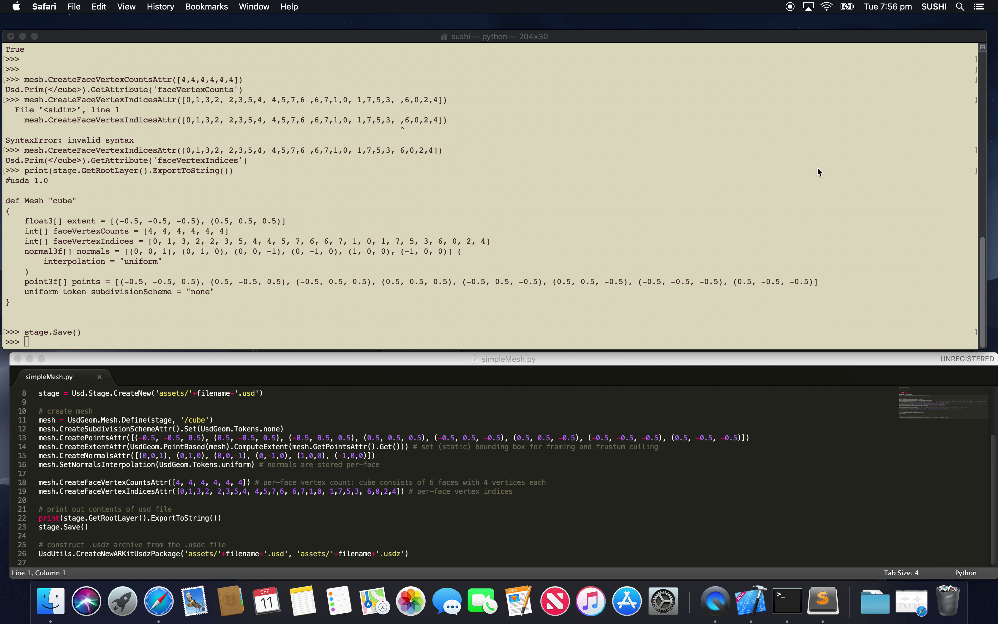
{"action": "left_click_drag", "start_coordinate": [409, 40], "coordinate": [397, 136]}
{"action": "left_click", "coordinate": [354, 80]}
{"action": "left_click", "coordinate": [56, 6]}
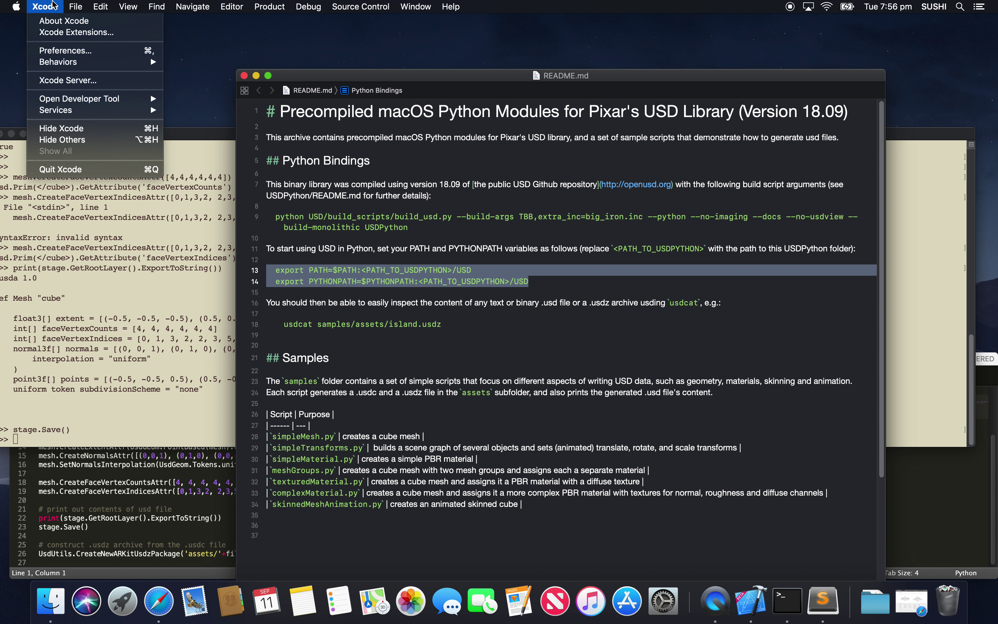
{"action": "mouse_move", "coordinate": [101, 7]}
{"action": "left_click", "coordinate": [260, 63]}
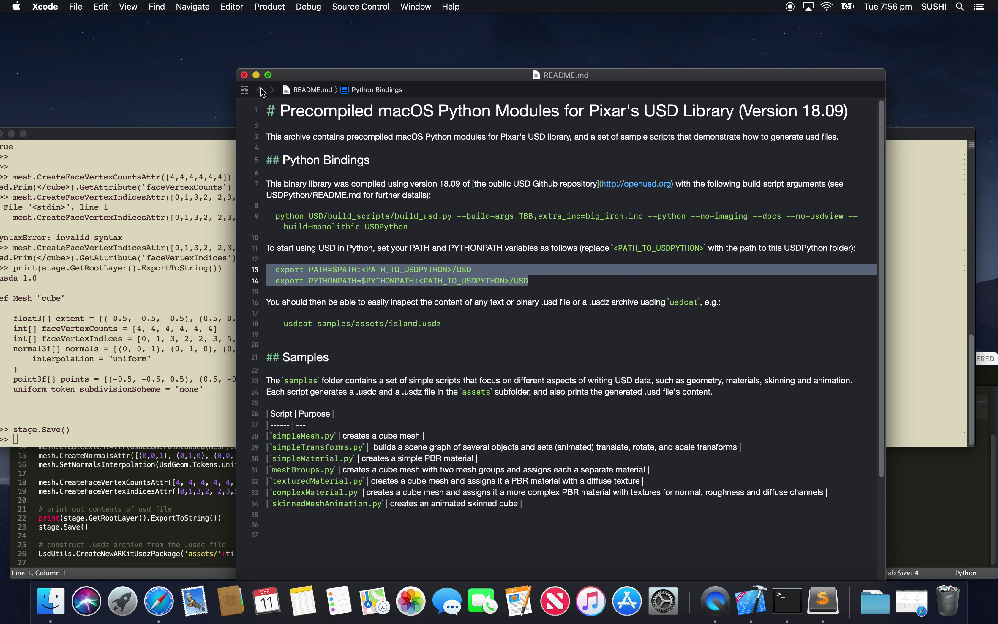
{"action": "left_click_drag", "start_coordinate": [342, 436], "coordinate": [422, 435]}
{"action": "left_click_drag", "start_coordinate": [176, 136], "coordinate": [187, 33]}
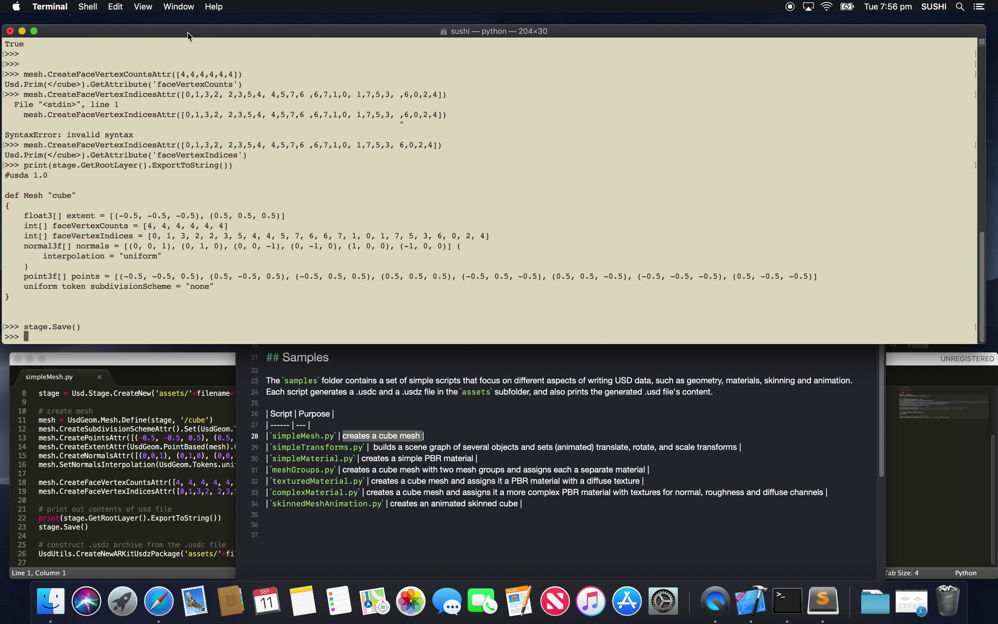
Switch to the home folder in Finder, tag the assets folder blue and select simpleMesh.usd inside it
{"action": "left_click", "coordinate": [873, 610]}
{"action": "left_click", "coordinate": [876, 555]}
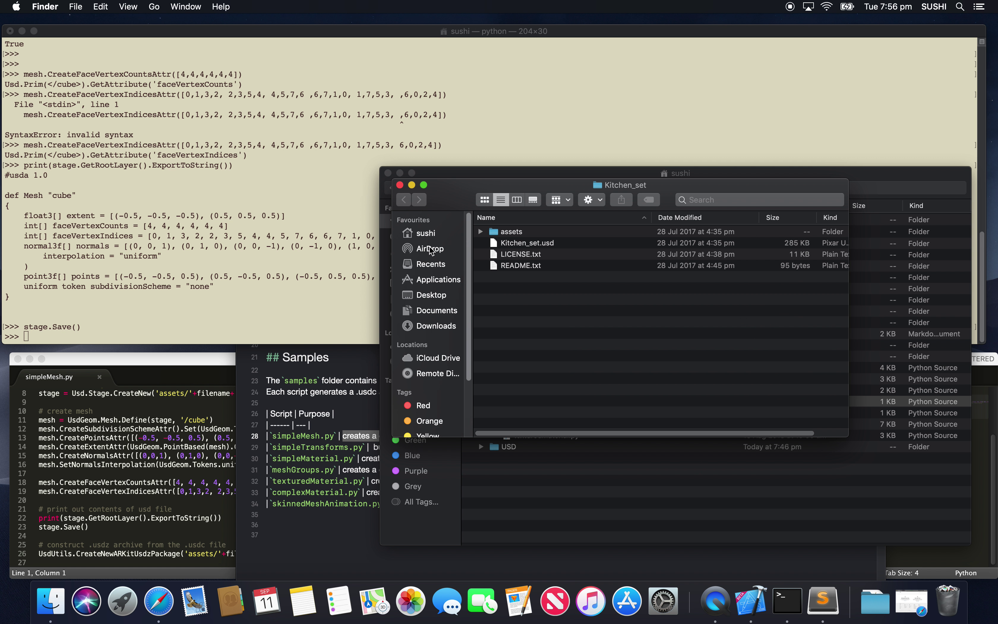
{"action": "left_click", "coordinate": [429, 234]}
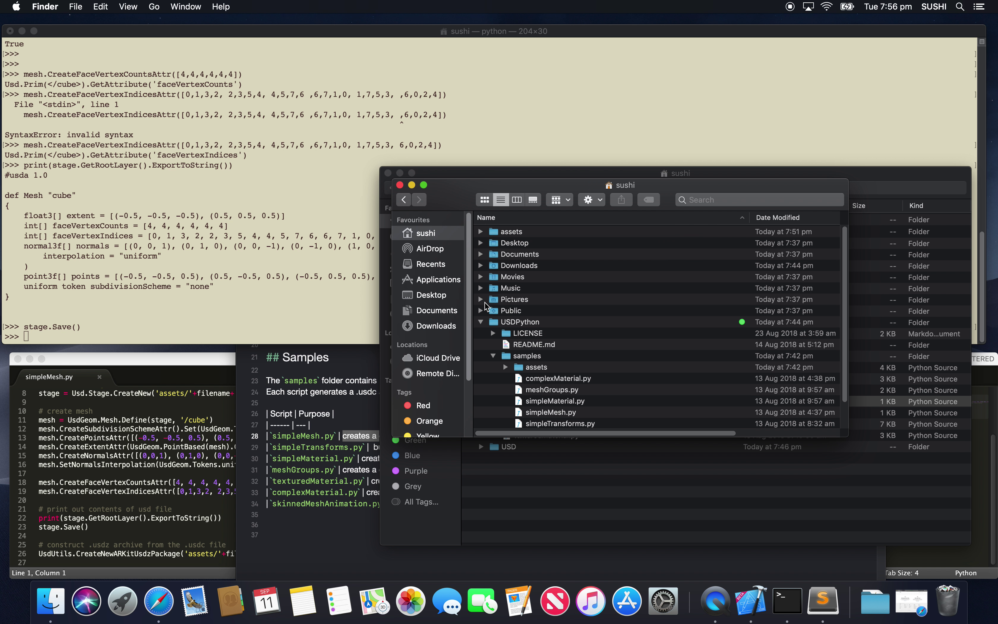
{"action": "left_click", "coordinate": [481, 322]}
{"action": "left_click", "coordinate": [513, 234]}
{"action": "right_click", "coordinate": [514, 234]}
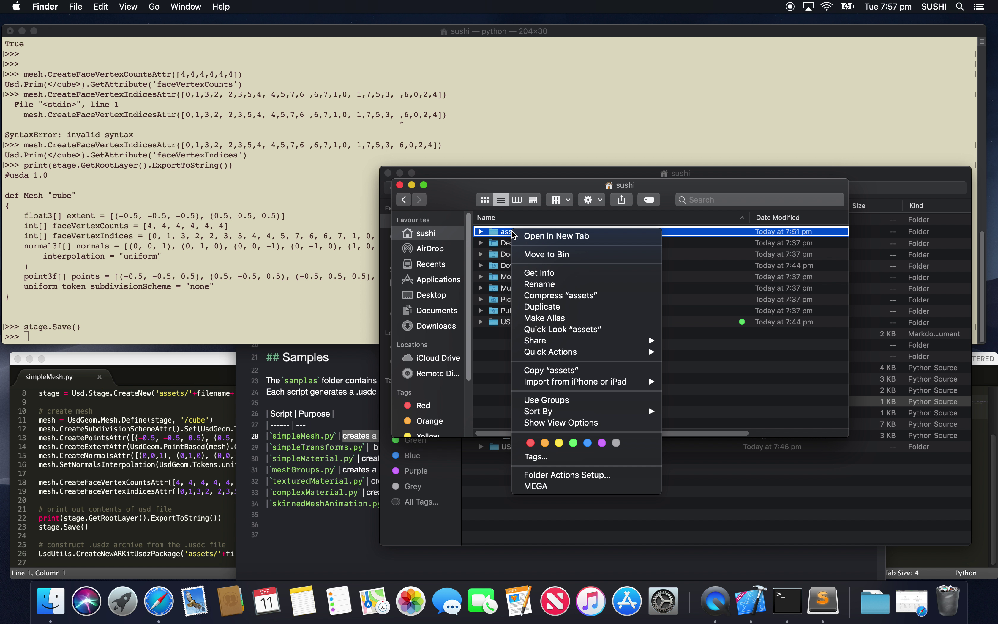
{"action": "left_click", "coordinate": [587, 443]}
{"action": "left_click", "coordinate": [482, 232]}
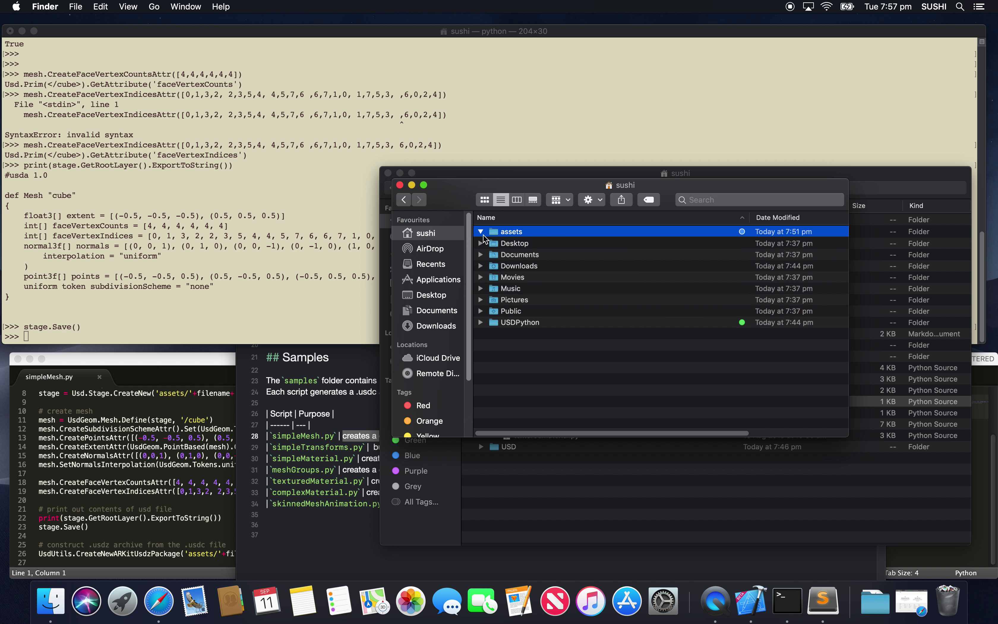
{"action": "left_click", "coordinate": [517, 244]}
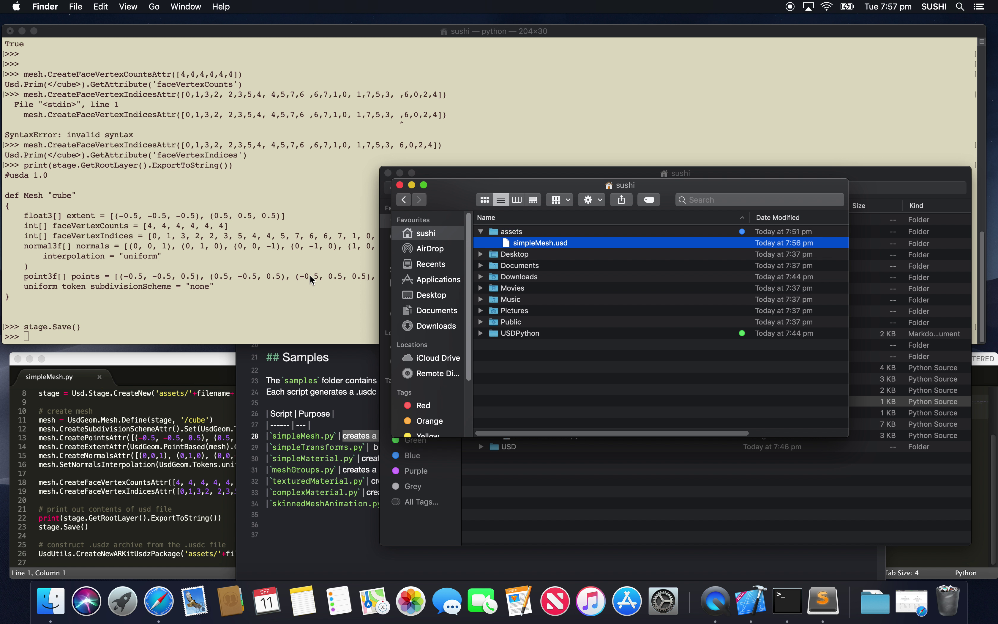
Switch to Terminal and try to build the USDZ archive with UsdUtils.CreateNewARKitUsdzPackage('assets/'+filename+'.usd','assets/'+filename'.usdz')
{"action": "left_click", "coordinate": [269, 270]}
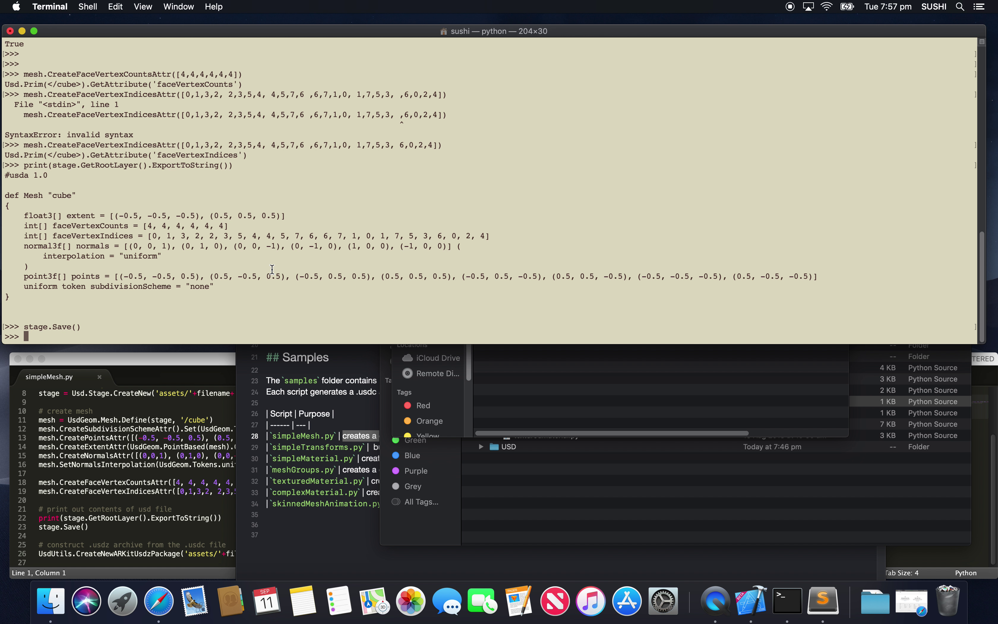
{"action": "left_click", "coordinate": [206, 381]}
{"action": "left_click_drag", "start_coordinate": [137, 554], "coordinate": [265, 555]}
{"action": "left_click", "coordinate": [264, 545]}
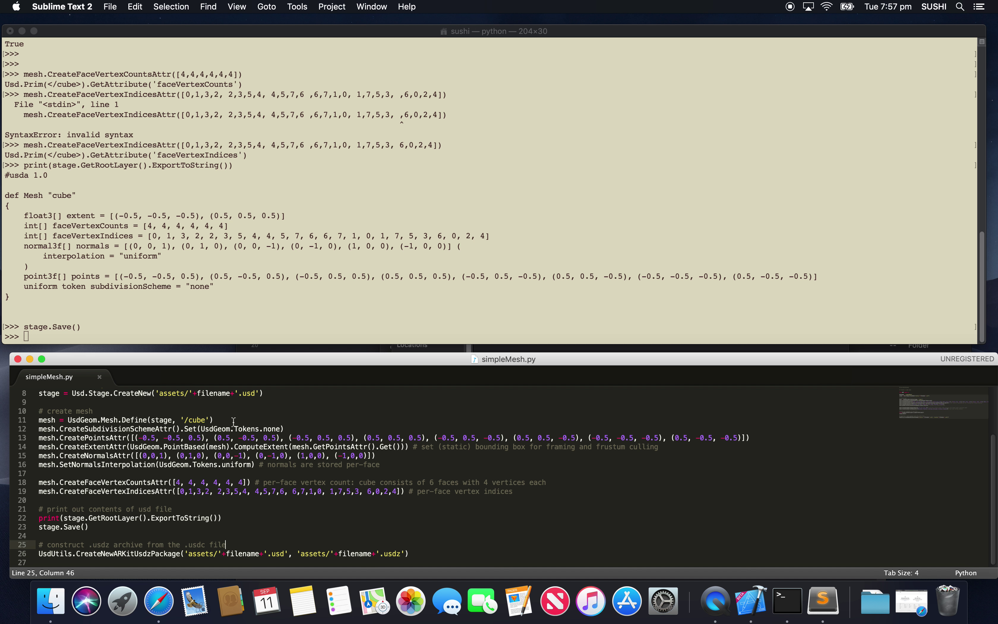
{"action": "left_click", "coordinate": [213, 321]}
{"action": "type", "text": "Usd"}
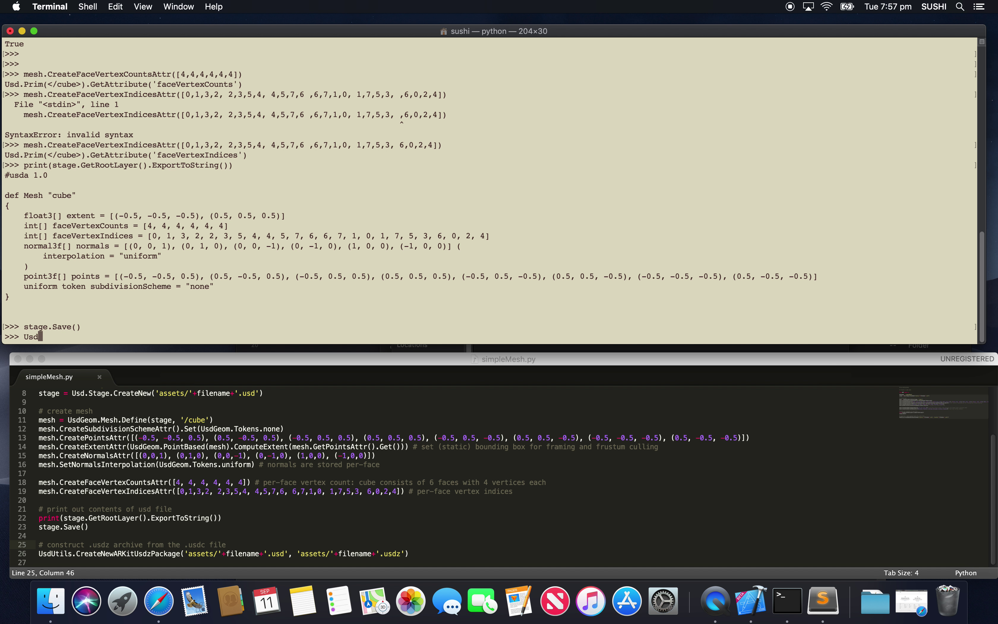
{"action": "type", "text": "Utils.CreateNewARKitUsdzPackage("}
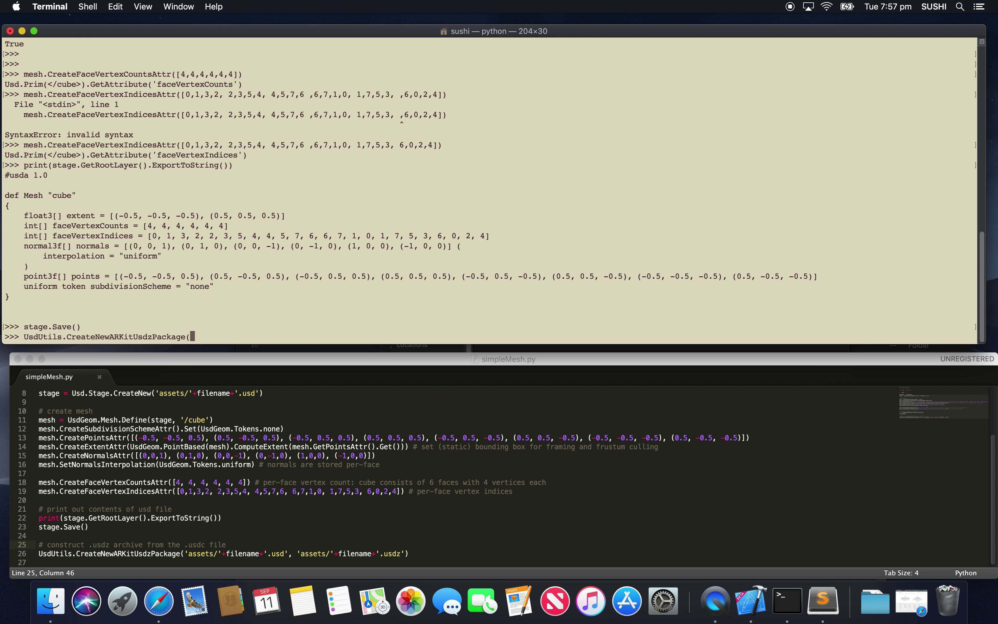
{"action": "type", "text": "'assets'"}
{"action": "key", "text": "BackSpace"}
{"action": "type", "text": "/'+filename+'.usd','assets/"}
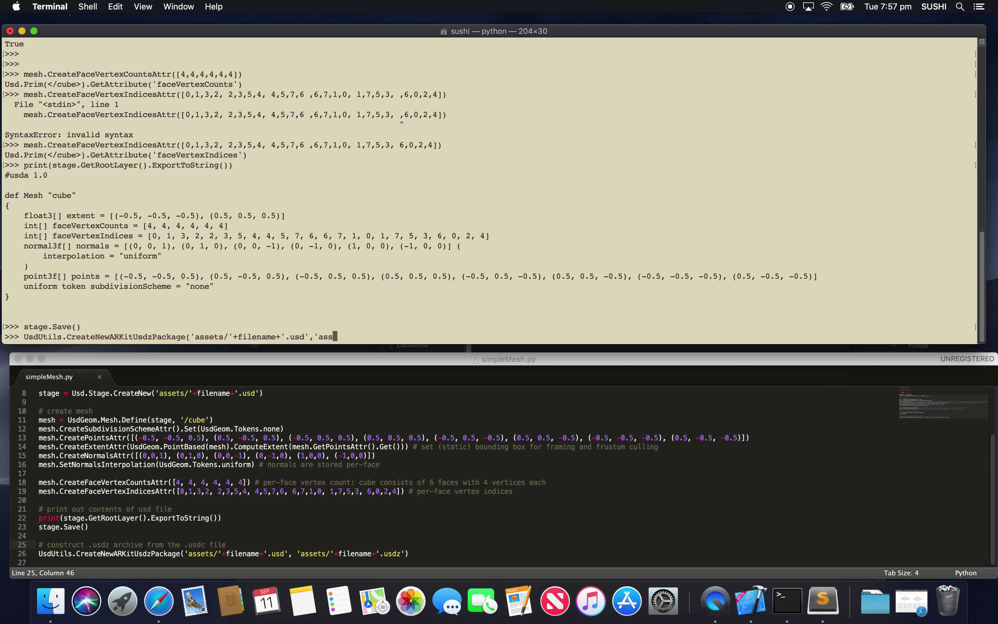
{"action": "type", "text": "'+filename'.usdz')"}
{"action": "key", "text": "Return"}
Try rerunning the USDZ package command with a space inserted before assets in the output path
{"action": "key", "text": "Up"}
{"action": "key", "text": "Left"}
{"action": "key", "text": "Left"}
{"action": "key", "text": "Left"}
{"action": "key", "text": "Left"}
{"action": "key", "text": "Left"}
{"action": "key", "text": "Left"}
{"action": "key", "text": "Left"}
{"action": "key", "text": "Left"}
{"action": "key", "text": "Left"}
{"action": "key", "text": "Left"}
{"action": "key", "text": "Left"}
{"action": "key", "text": "Left"}
{"action": "key", "text": "Left"}
{"action": "key", "text": "Left"}
{"action": "key", "text": "Left"}
{"action": "key", "text": "Left"}
{"action": "key", "text": "Left"}
{"action": "key", "text": "Left"}
{"action": "key", "text": "Left"}
{"action": "key", "text": "Left"}
{"action": "key", "text": "Left"}
{"action": "key", "text": "Left"}
{"action": "key", "text": "Left"}
{"action": "key", "text": "Left"}
{"action": "key", "text": "Left"}
{"action": "key", "text": "Left"}
{"action": "key", "text": "Left"}
{"action": "key", "text": "Left"}
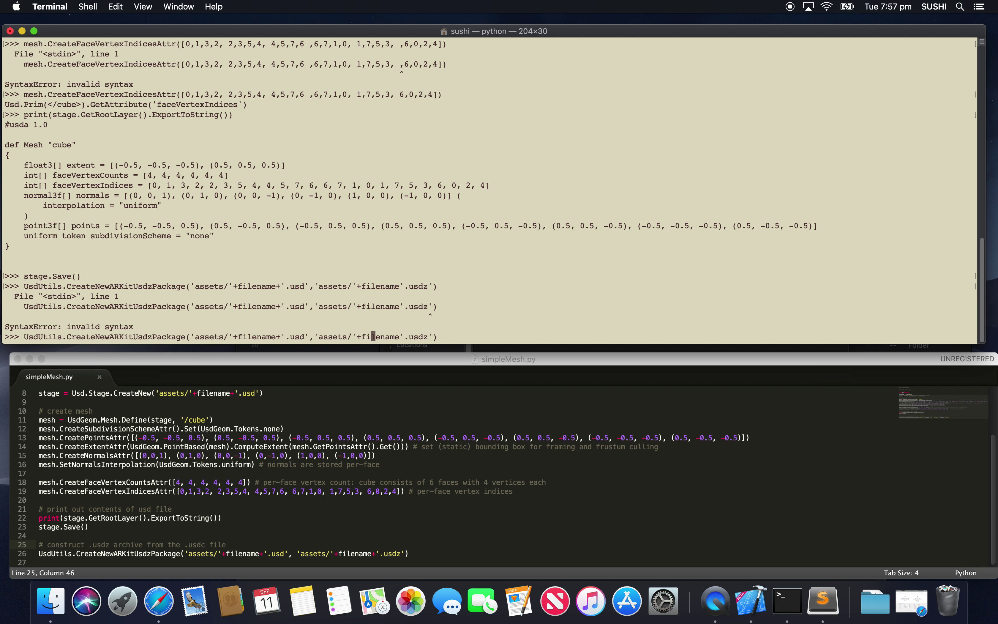
{"action": "key", "text": "Left"}
{"action": "key", "text": "Left"}
{"action": "key", "text": "Left"}
{"action": "key", "text": "Left"}
{"action": "key", "text": "Right"}
{"action": "key", "text": "Right"}
{"action": "key", "text": "Right"}
{"action": "key", "text": "Right"}
{"action": "key", "text": "Right"}
{"action": "key", "text": "Right"}
{"action": "key", "text": "Right"}
{"action": "key", "text": "Right"}
{"action": "key", "text": "Right"}
{"action": "key", "text": "Right"}
{"action": "key", "text": "Right"}
{"action": "key", "text": "Right"}
{"action": "key", "text": "Right"}
{"action": "key", "text": "Right"}
{"action": "key", "text": "Right"}
{"action": "key", "text": "Right"}
{"action": "key", "text": "Right"}
{"action": "key", "text": "Right"}
{"action": "key", "text": "Right"}
{"action": "key", "text": "Return"}
Rerun the USDZ package command with the missing + added between filename and '.usdz' in the output path
{"action": "key", "text": "Up"}
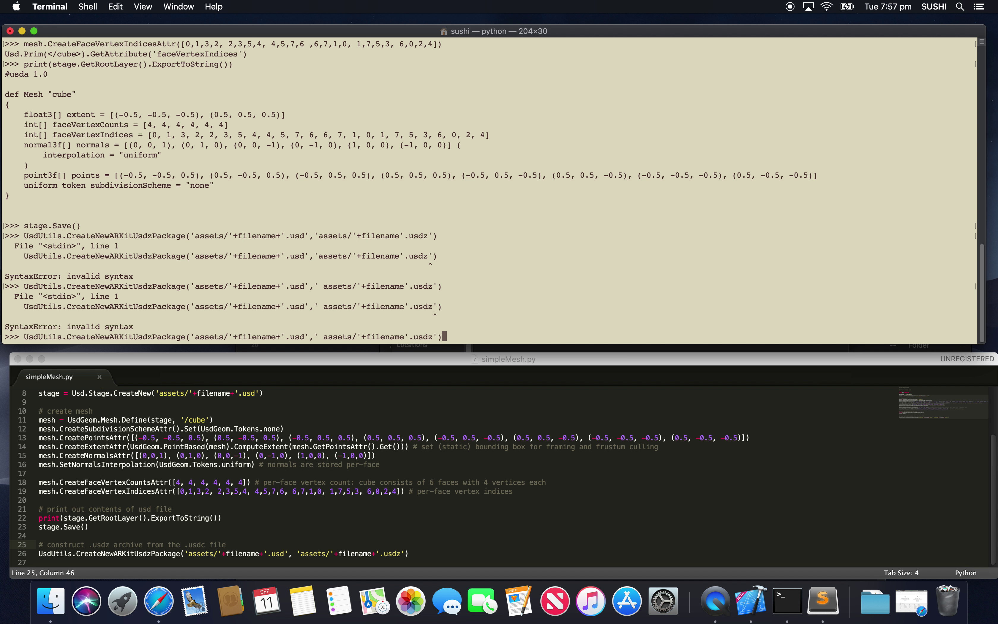
{"action": "key", "text": "Left"}
{"action": "key", "text": "Left"}
{"action": "key", "text": "Left"}
{"action": "key", "text": "Left"}
{"action": "key", "text": "Left"}
{"action": "key", "text": "Left"}
{"action": "key", "text": "Left"}
{"action": "key", "text": "Left"}
{"action": "type", "text": "+"}
{"action": "key", "text": "Return"}
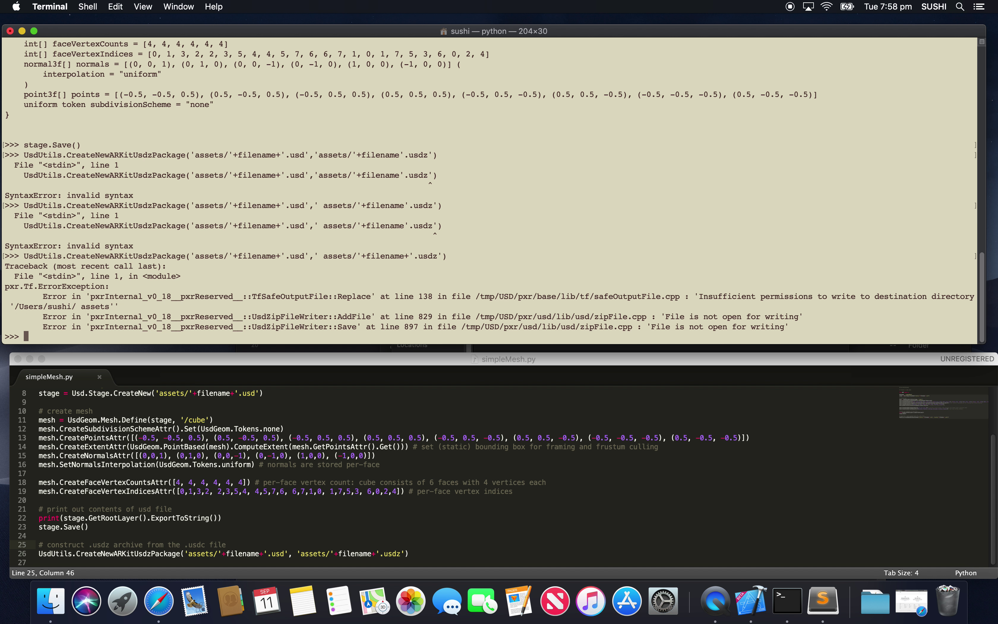
Remove the stray space before assets in the USDZ package command's output path and rerun the command
{"action": "key", "text": "Up"}
{"action": "key", "text": "Down"}
{"action": "key", "text": "Up"}
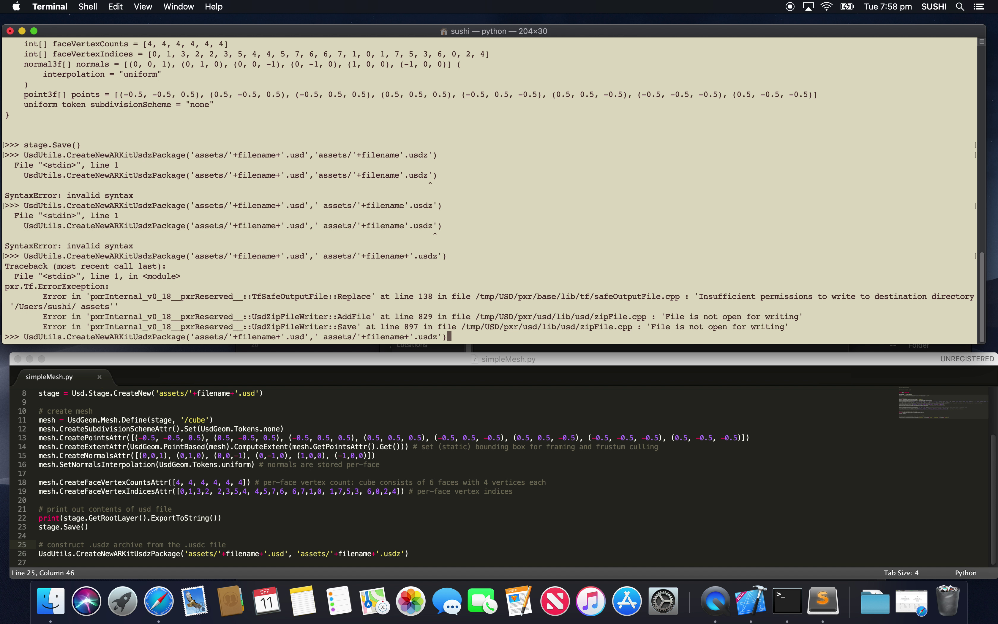
{"action": "key", "text": "Left"}
{"action": "key", "text": "Left"}
{"action": "key", "text": "Left"}
{"action": "key", "text": "Left"}
{"action": "key", "text": "Left"}
{"action": "key", "text": "Left"}
{"action": "key", "text": "Left"}
{"action": "key", "text": "Left"}
{"action": "key", "text": "Left"}
{"action": "key", "text": "Left"}
{"action": "key", "text": "Left"}
{"action": "key", "text": "Left"}
{"action": "key", "text": "Left"}
{"action": "key", "text": "Left"}
{"action": "key", "text": "Left"}
{"action": "key", "text": "Left"}
{"action": "key", "text": "Left"}
{"action": "key", "text": "Left"}
{"action": "key", "text": "Left"}
{"action": "key", "text": "Left"}
{"action": "key", "text": "Left"}
{"action": "key", "text": "Left"}
{"action": "key", "text": "Left"}
{"action": "key", "text": "Left"}
{"action": "key", "text": "Left"}
{"action": "key", "text": "Left"}
{"action": "key", "text": "Left"}
{"action": "key", "text": "Left"}
{"action": "key", "text": "Left"}
{"action": "key", "text": "Left"}
{"action": "key", "text": "Left"}
{"action": "key", "text": "Left"}
{"action": "key", "text": "Left"}
{"action": "key", "text": "Left"}
{"action": "key", "text": "Right"}
{"action": "key", "text": "Right"}
{"action": "key", "text": "Right"}
{"action": "key", "text": "Right"}
{"action": "key", "text": "Right"}
{"action": "key", "text": "Right"}
{"action": "key", "text": "Right"}
{"action": "key", "text": "Right"}
{"action": "key", "text": "BackSpace"}
{"action": "key", "text": "Return"}
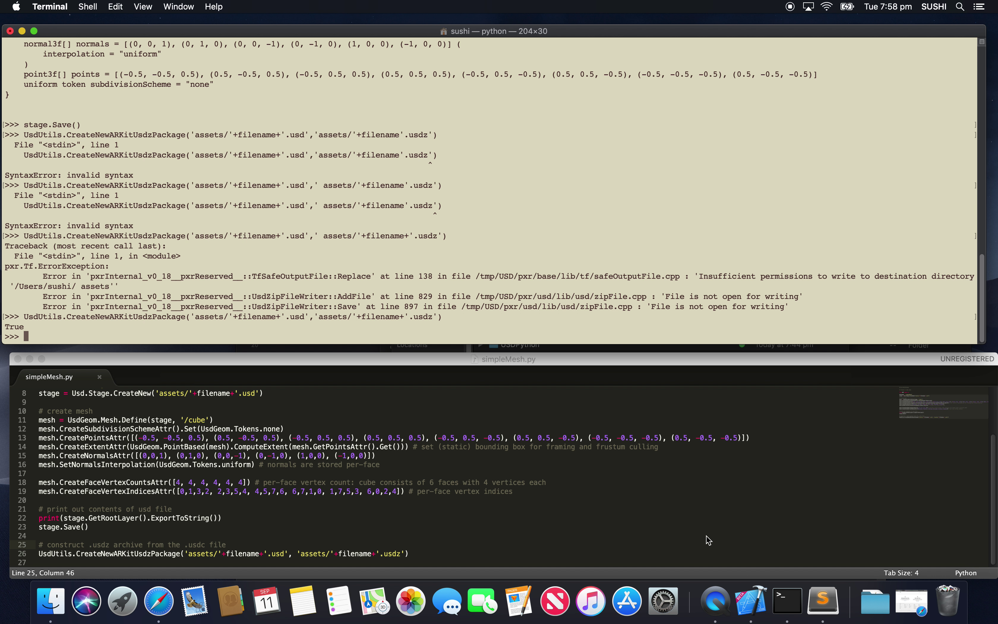
Preview simpleMesh.usdz from the assets folder in Finder, rotate the cube to inspect it and close the preview
{"action": "left_click", "coordinate": [866, 590]}
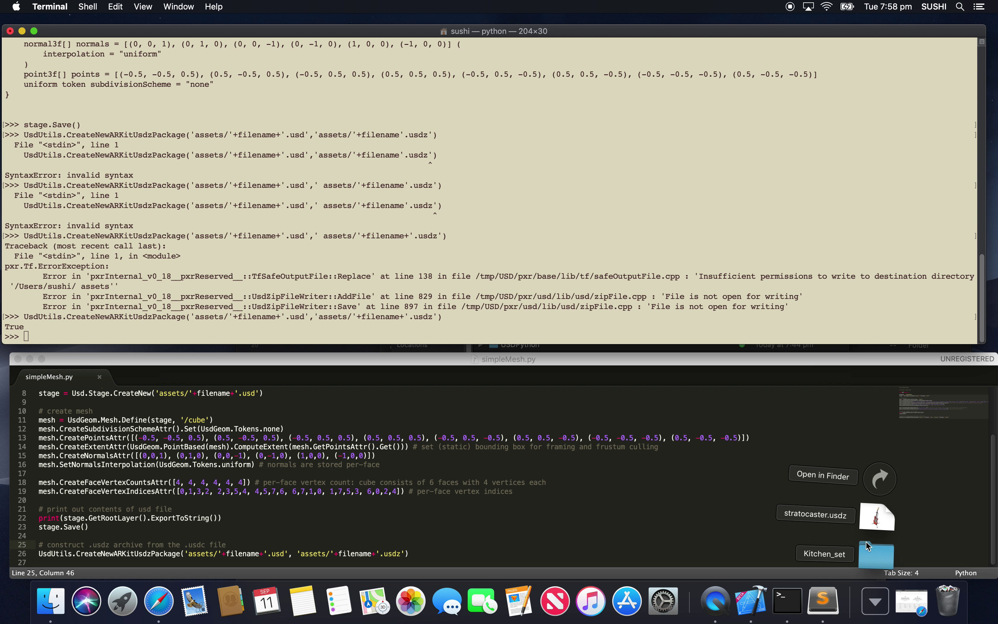
{"action": "left_click", "coordinate": [870, 552]}
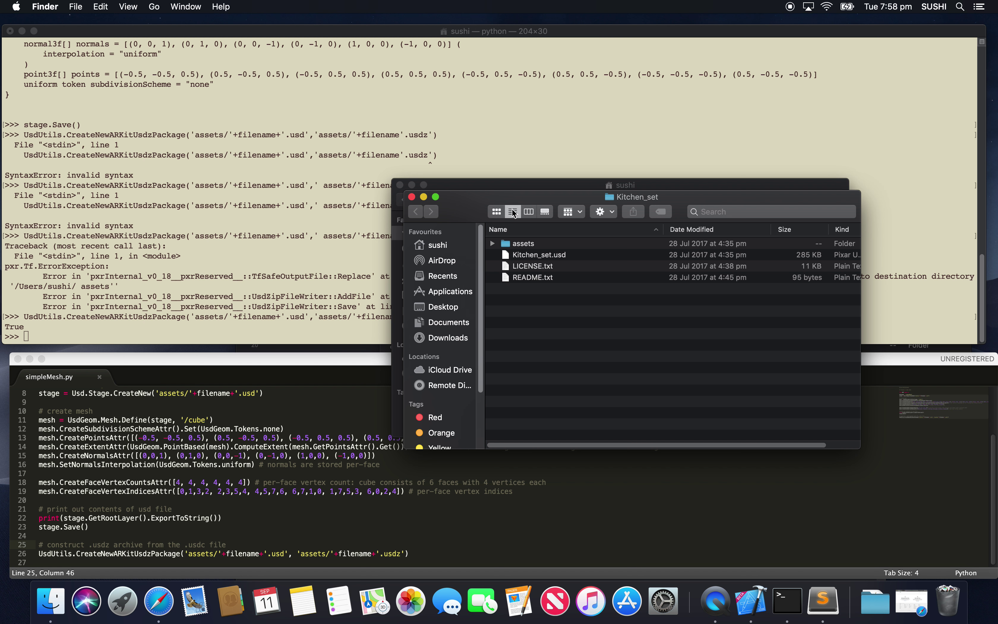
{"action": "left_click_drag", "start_coordinate": [507, 199], "coordinate": [432, 309]}
{"action": "left_click", "coordinate": [336, 307]}
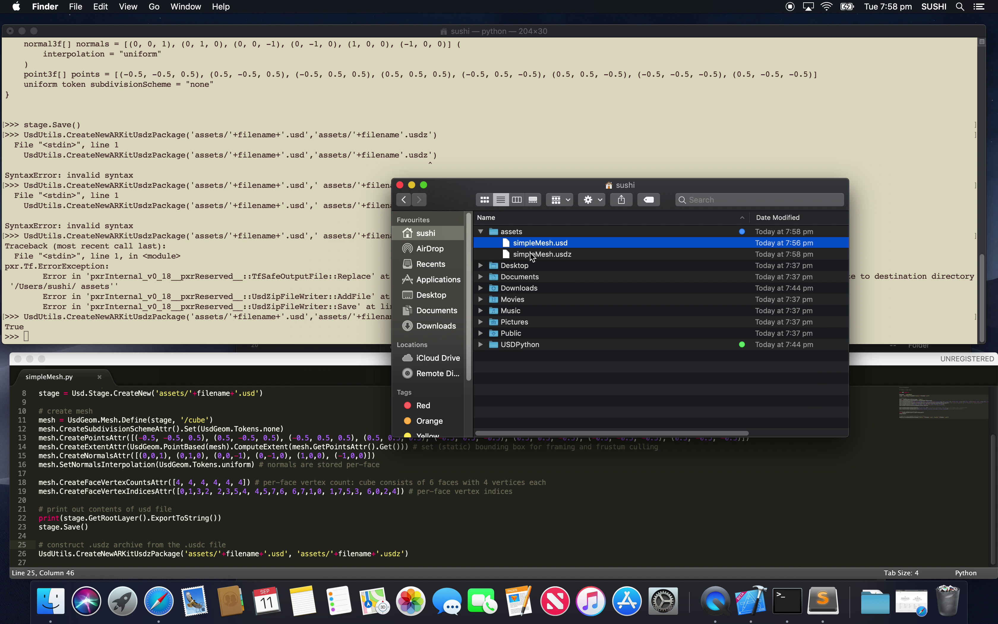
{"action": "left_click", "coordinate": [539, 255]}
{"action": "key", "text": "space"}
{"action": "left_click_drag", "start_coordinate": [568, 271], "coordinate": [492, 205]}
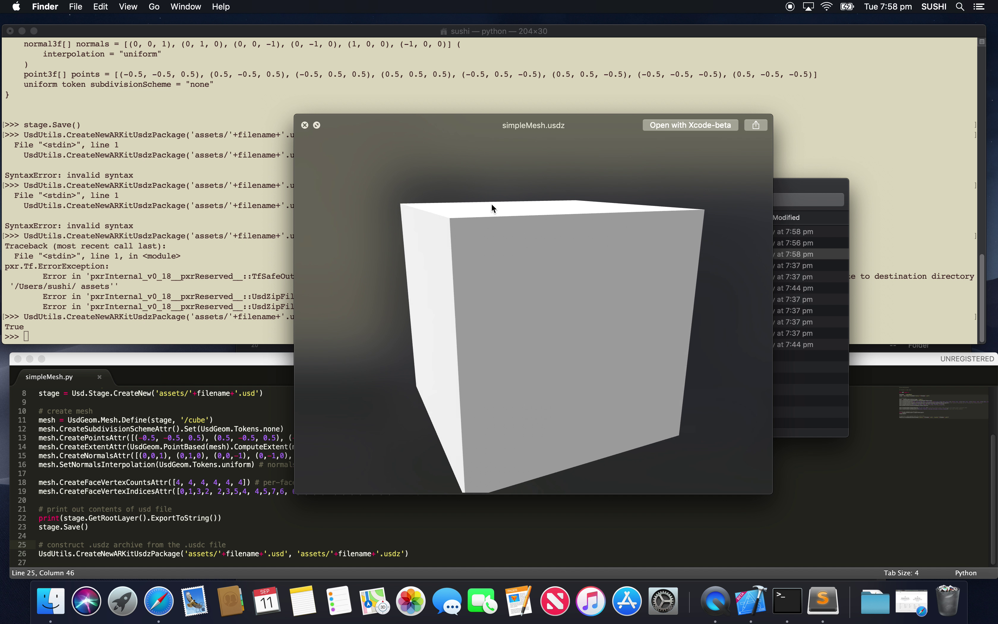
{"action": "left_click", "coordinate": [305, 125]}
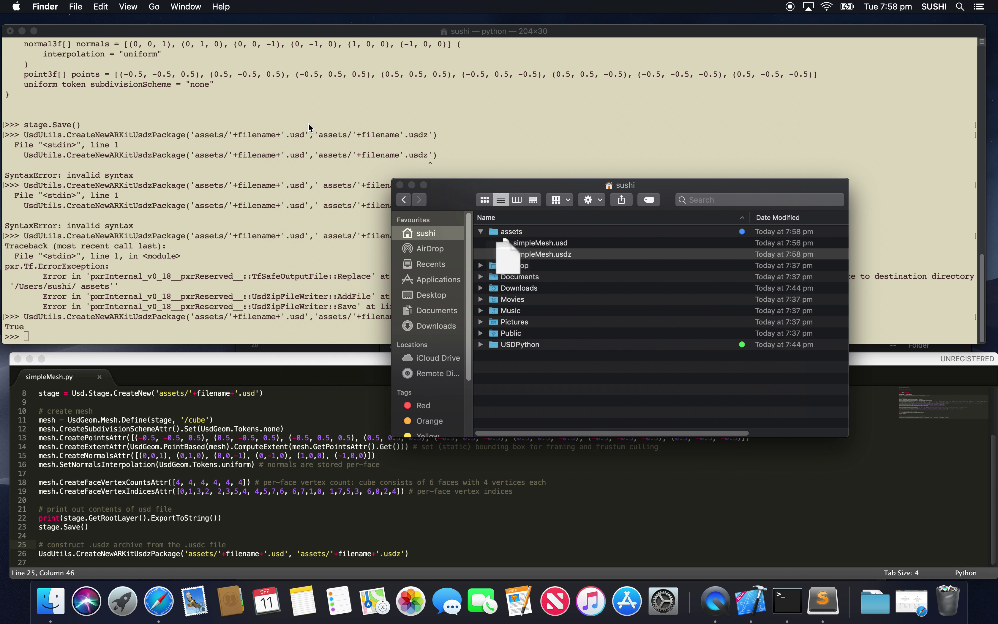
{"action": "right_click", "coordinate": [565, 261]}
{"action": "mouse_move", "coordinate": [600, 280]}
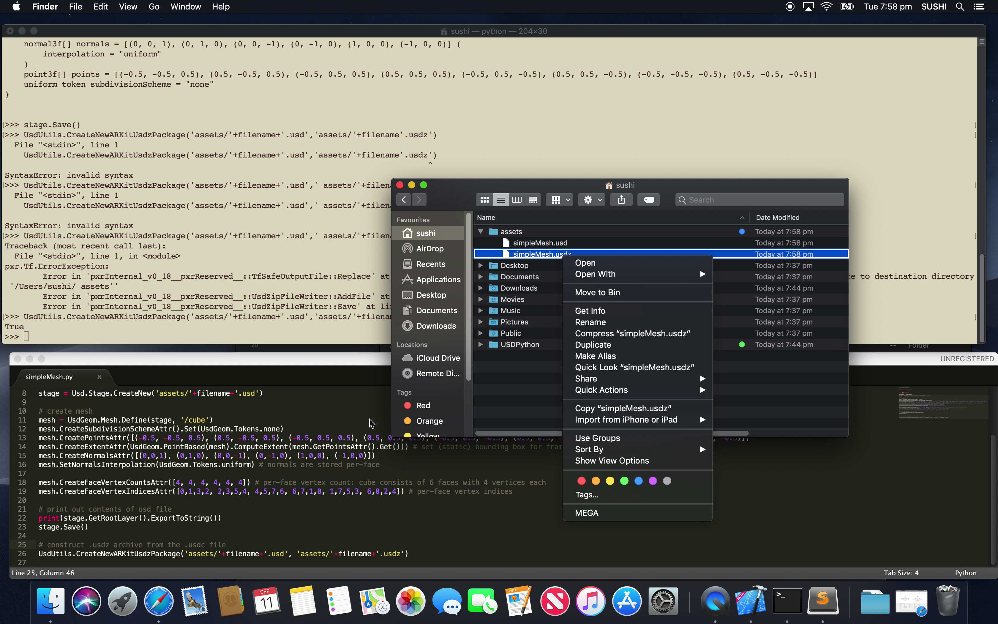
{"action": "left_click", "coordinate": [347, 368]}
Switch to Terminal, suspend the running Python session and list the home folder's contents
{"action": "left_click", "coordinate": [342, 310]}
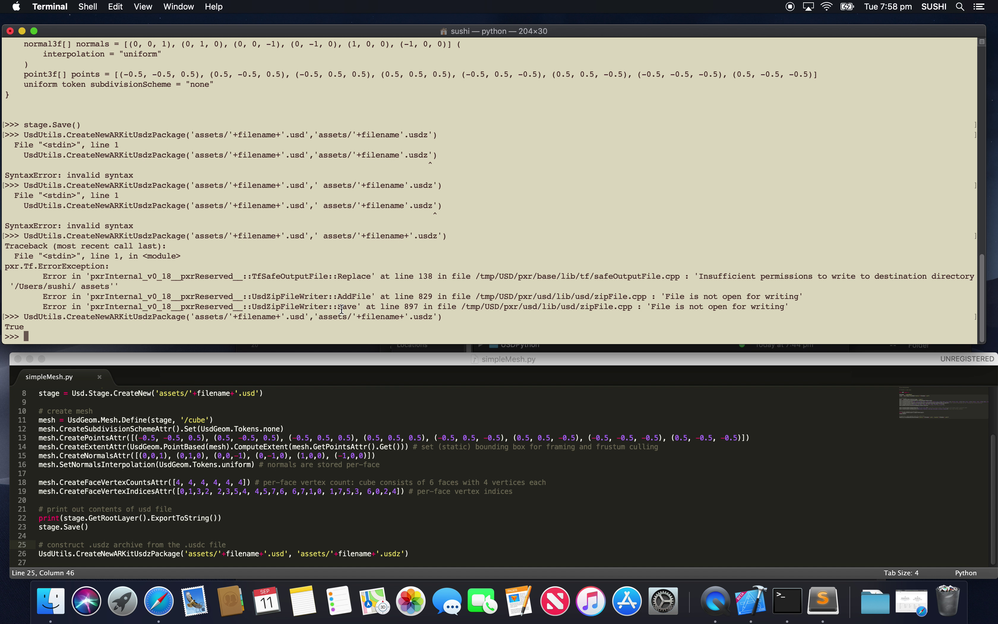
{"action": "key", "text": "ctrl+z"}
{"action": "key", "text": "Return"}
{"action": "key", "text": "Return"}
{"action": "key", "text": "Return"}
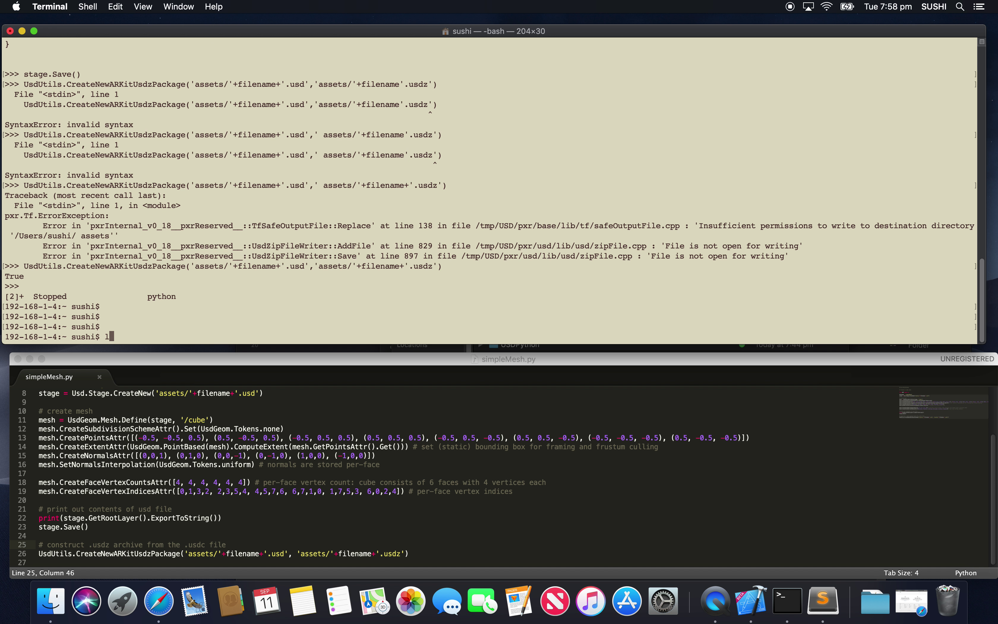
{"action": "type", "text": "ls"}
{"action": "key", "text": "Return"}
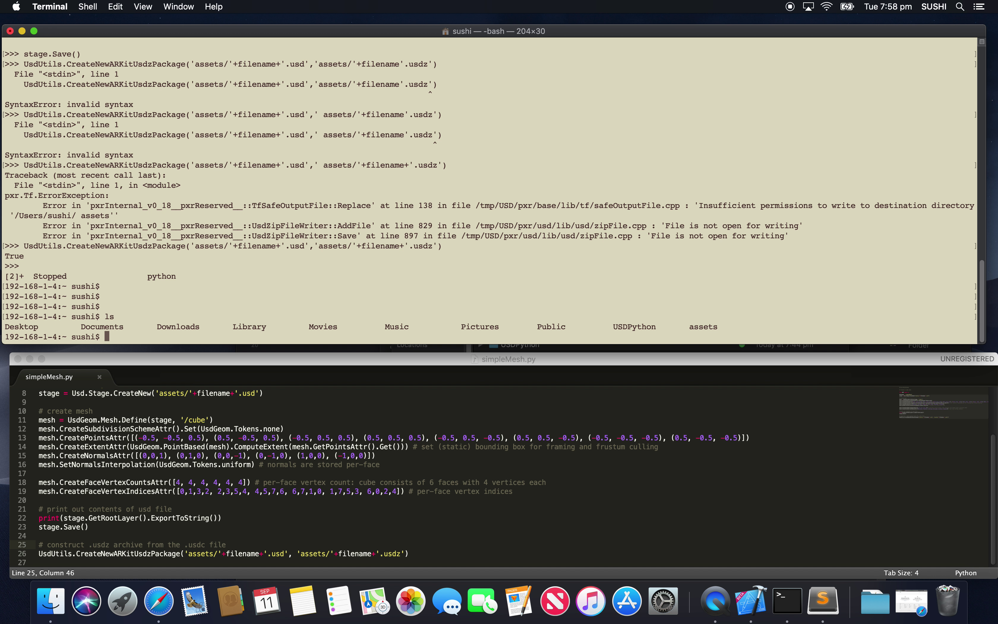
Change into the USDPython folder and its samples subfolder, listing the contents of each
{"action": "type", "text": "cd USDPython"}
{"action": "key", "text": "Return"}
{"action": "type", "text": "ls"}
{"action": "key", "text": "Return"}
{"action": "type", "text": "cd samples"}
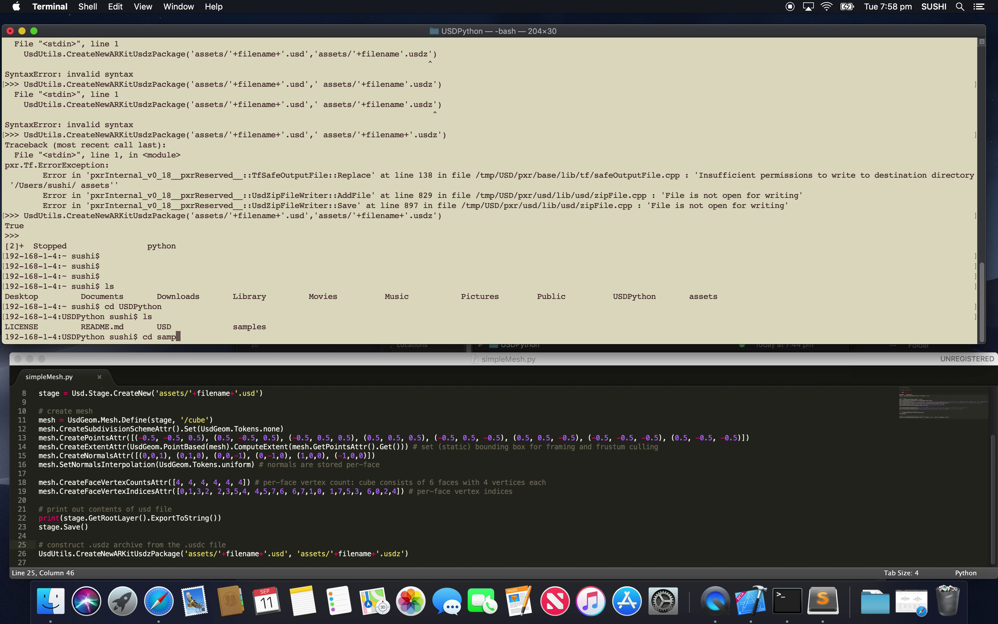
{"action": "key", "text": "Return"}
{"action": "type", "text": "ls"}
{"action": "key", "text": "Return"}
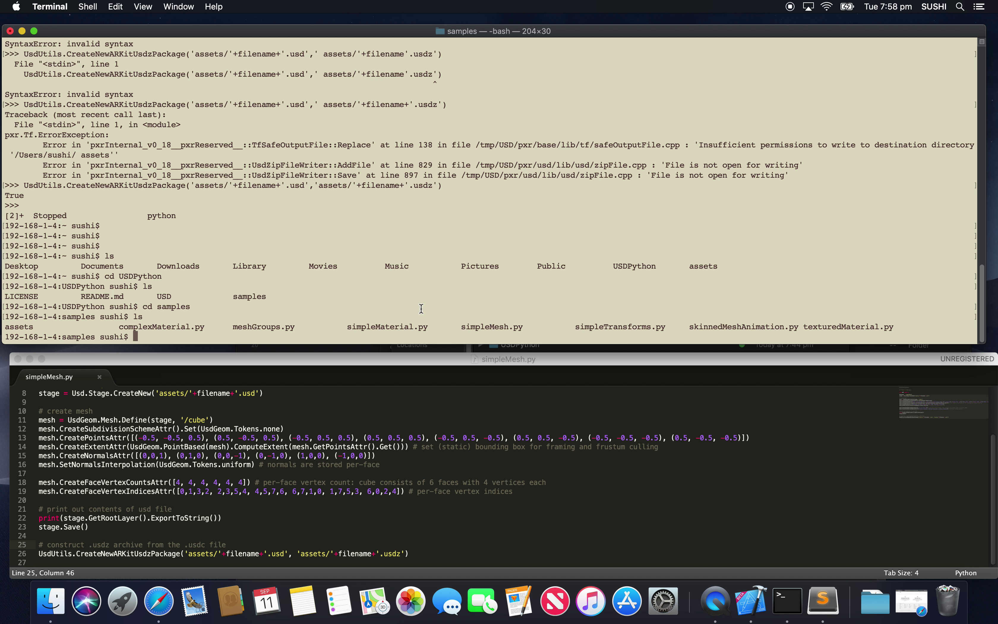
Resize the Terminal window to 91×43, relist the samples folder, and place the README.md window beside it
{"action": "left_click_drag", "start_coordinate": [977, 342], "coordinate": [448, 475]}
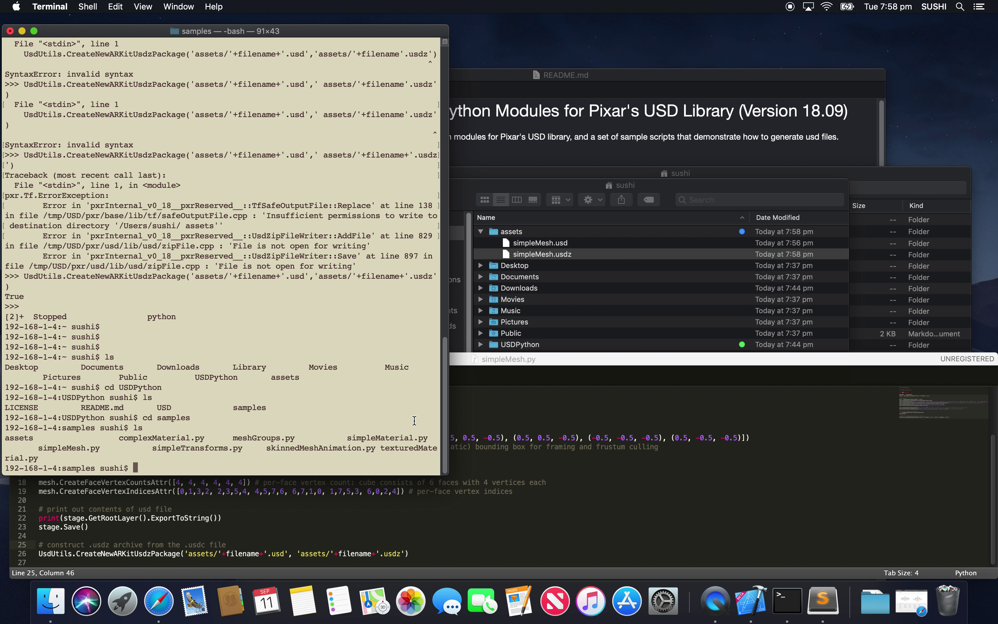
{"action": "type", "text": "ls"}
{"action": "key", "text": "Return"}
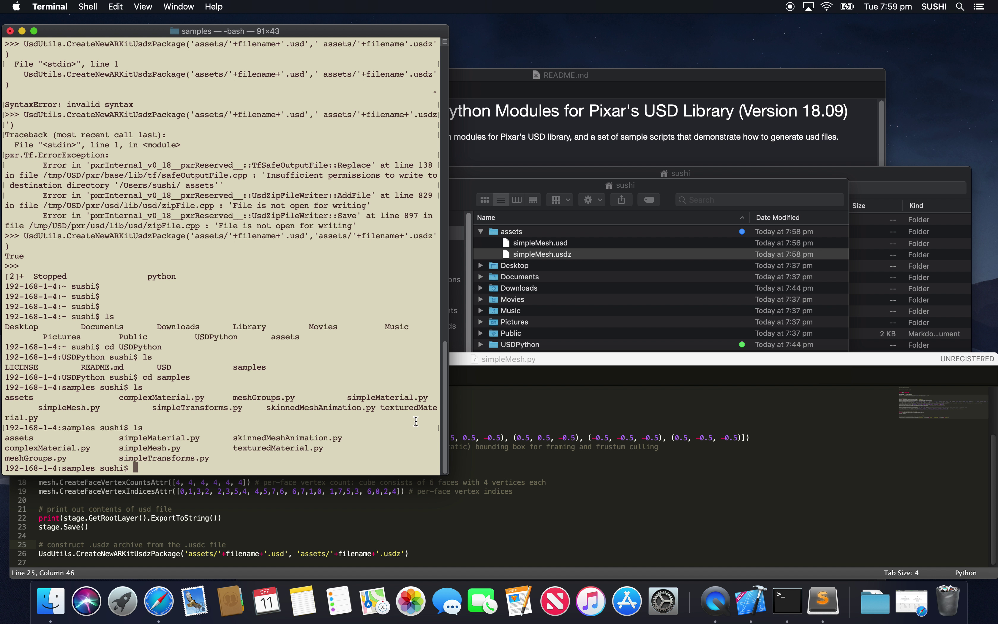
{"action": "key", "text": "super+a"}
{"action": "left_click", "coordinate": [381, 439]}
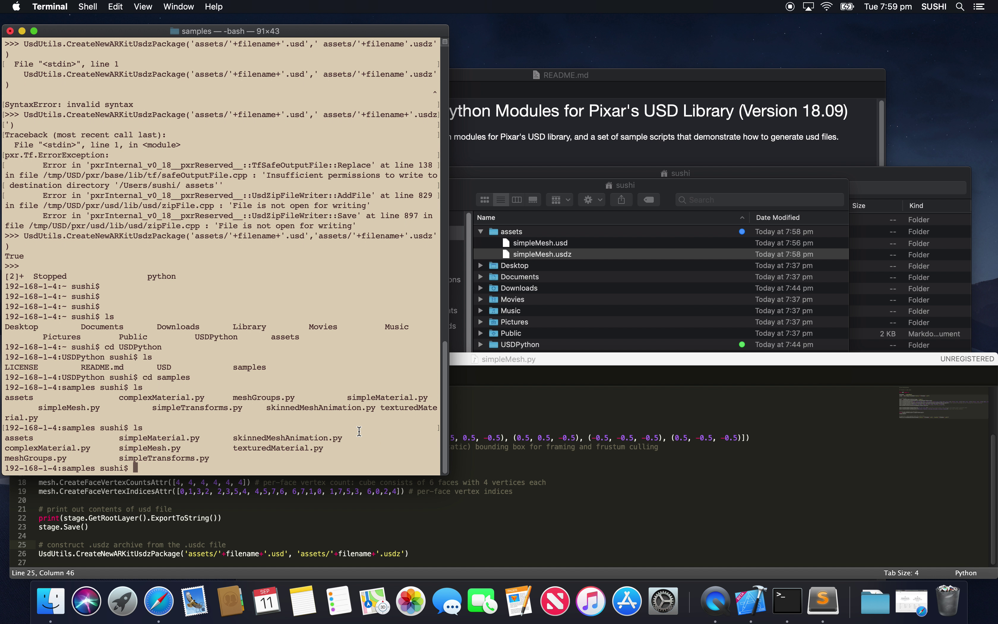
{"action": "left_click_drag", "start_coordinate": [656, 76], "coordinate": [747, 42]}
{"action": "left_click_drag", "start_coordinate": [323, 569], "coordinate": [453, 552]}
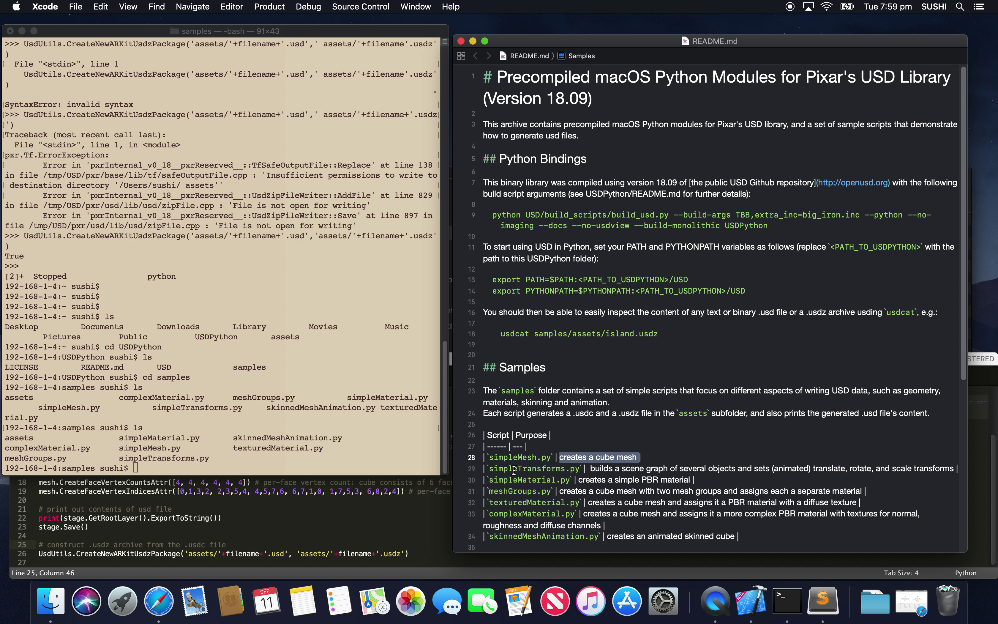
Try to run the transforms sample script with Python under the name simpleTransoforms.py
{"action": "left_click", "coordinate": [279, 443]}
{"action": "type", "text": "python "}
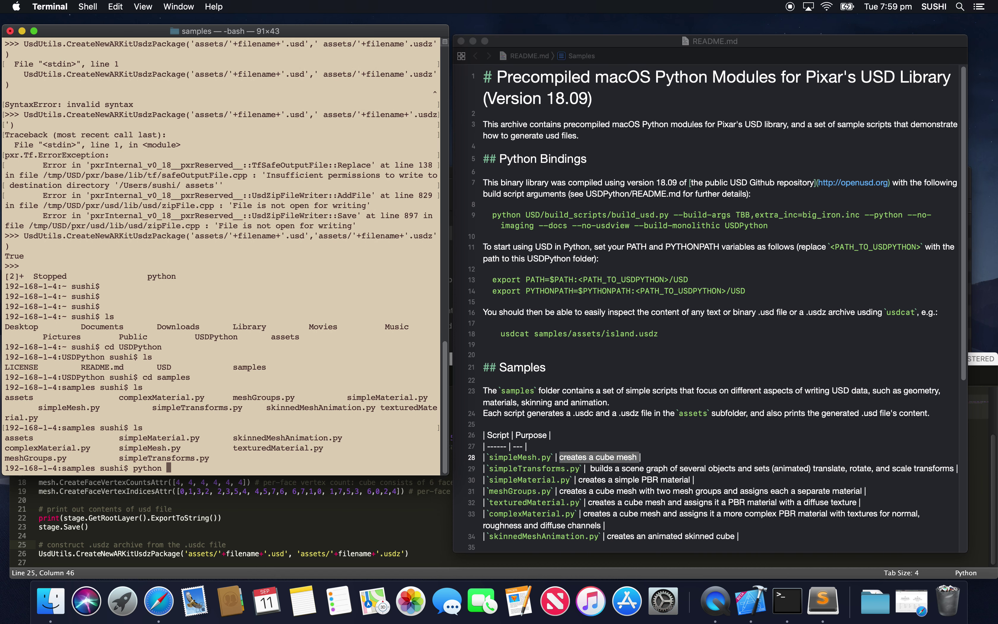
{"action": "type", "text": "simpleTransoforms.py"}
{"action": "key", "text": "Return"}
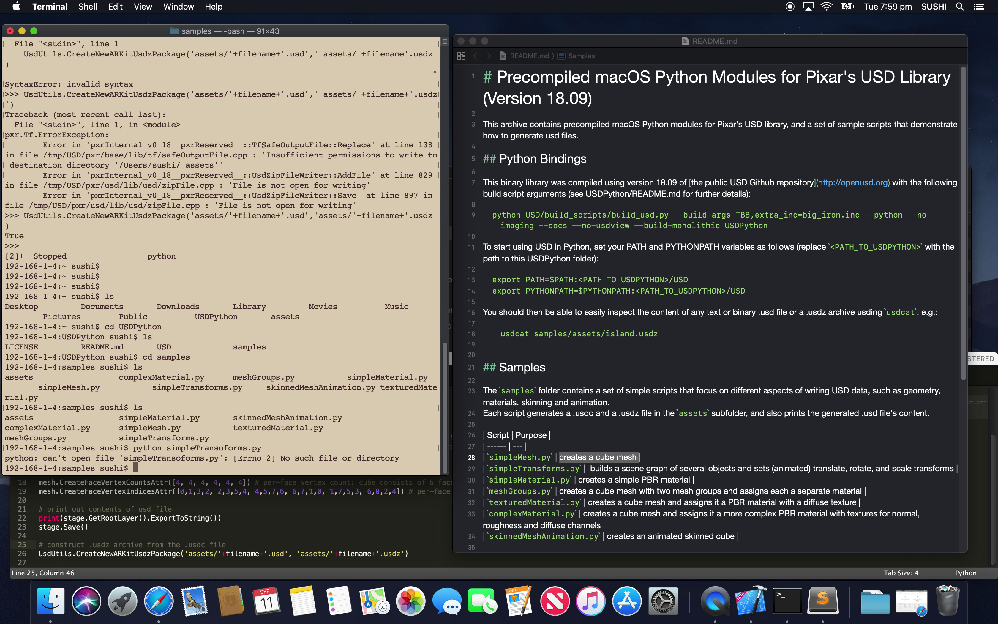
Remove the extra o from the script name and run python simpleTransforms.py
{"action": "key", "text": "Up"}
{"action": "key", "text": "Left"}
{"action": "key", "text": "Left"}
{"action": "key", "text": "Left"}
{"action": "key", "text": "Left"}
{"action": "key", "text": "Left"}
{"action": "key", "text": "Left"}
{"action": "key", "text": "Left"}
{"action": "key", "text": "Left"}
{"action": "key", "text": "BackSpace"}
{"action": "key", "text": "Return"}
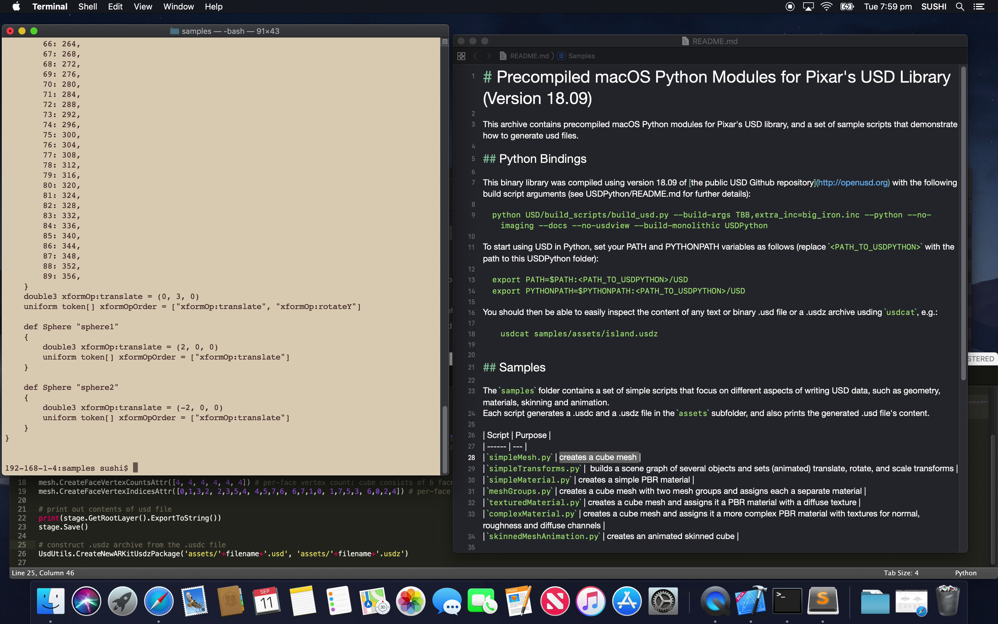
Open the Kitchen_set folder in a Finder window and switch that window to the home folder
{"action": "left_click", "coordinate": [875, 601]}
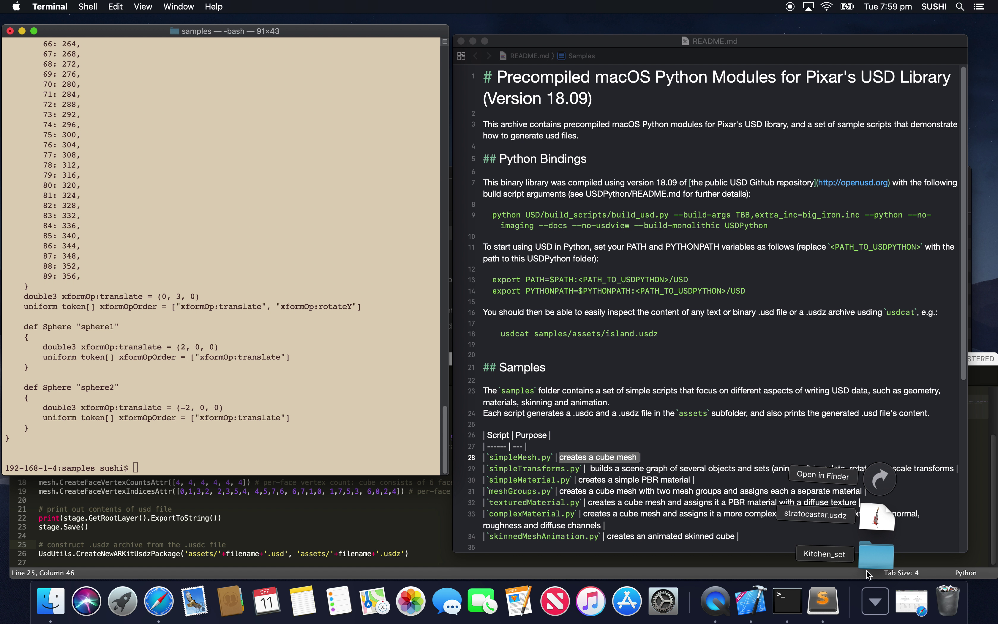
{"action": "left_click", "coordinate": [868, 560]}
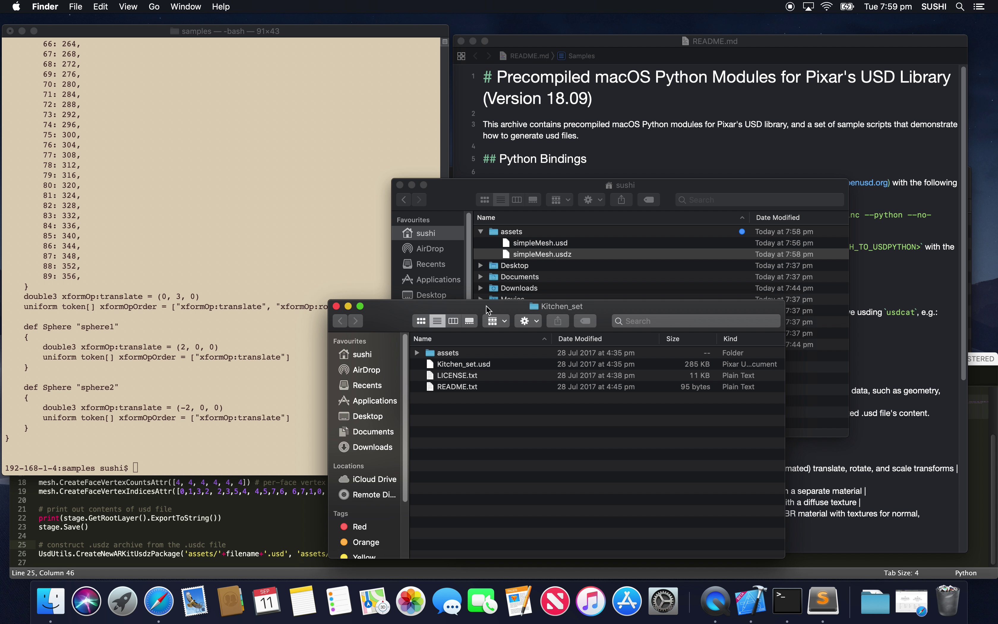
{"action": "left_click_drag", "start_coordinate": [487, 308], "coordinate": [491, 275]}
{"action": "left_click", "coordinate": [422, 319]}
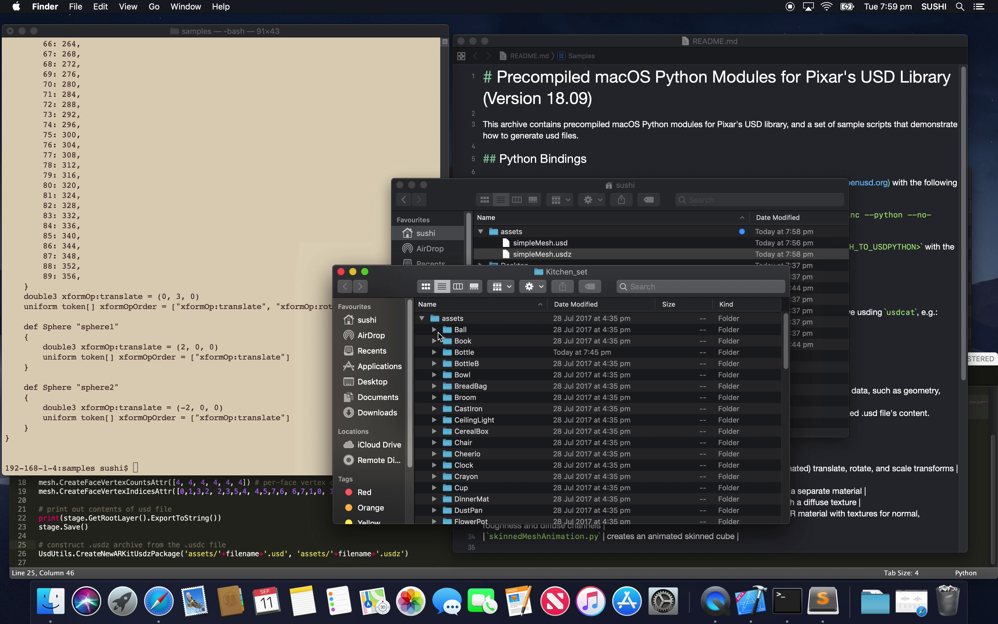
{"action": "left_click", "coordinate": [421, 318]}
{"action": "left_click", "coordinate": [372, 320]}
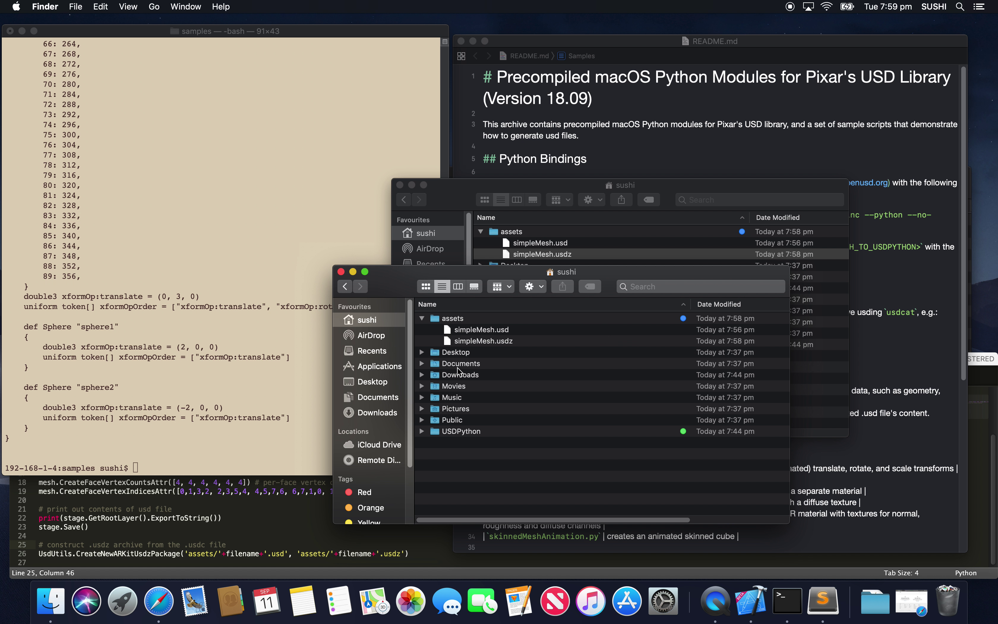
Expand USDPython and samples, tag the assets folder inside samples purple and expand it
{"action": "left_click", "coordinate": [423, 431]}
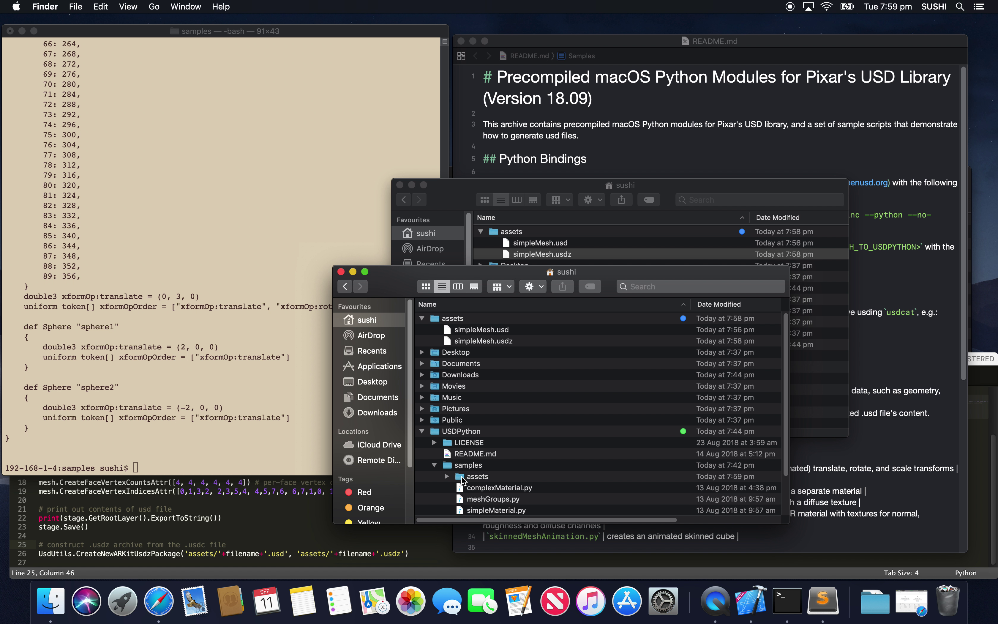
{"action": "left_click", "coordinate": [461, 479]}
{"action": "scroll", "coordinate": [479, 480], "scroll_direction": "down", "scroll_amount": 3}
{"action": "right_click", "coordinate": [493, 425]}
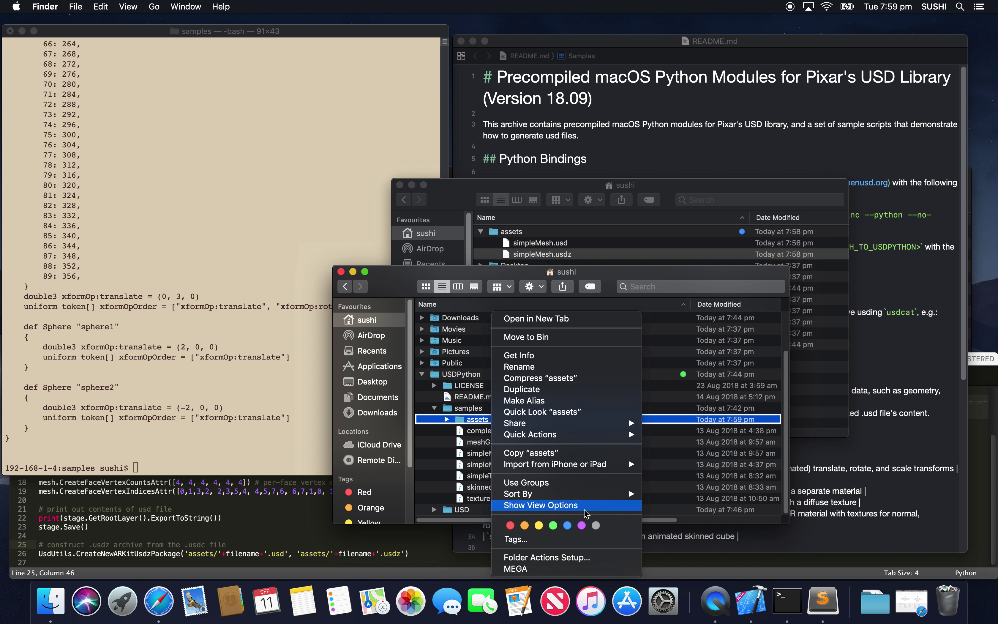
{"action": "left_click", "coordinate": [544, 523]}
{"action": "left_click", "coordinate": [447, 420]}
{"action": "scroll", "coordinate": [509, 440], "scroll_direction": "down", "scroll_amount": 3}
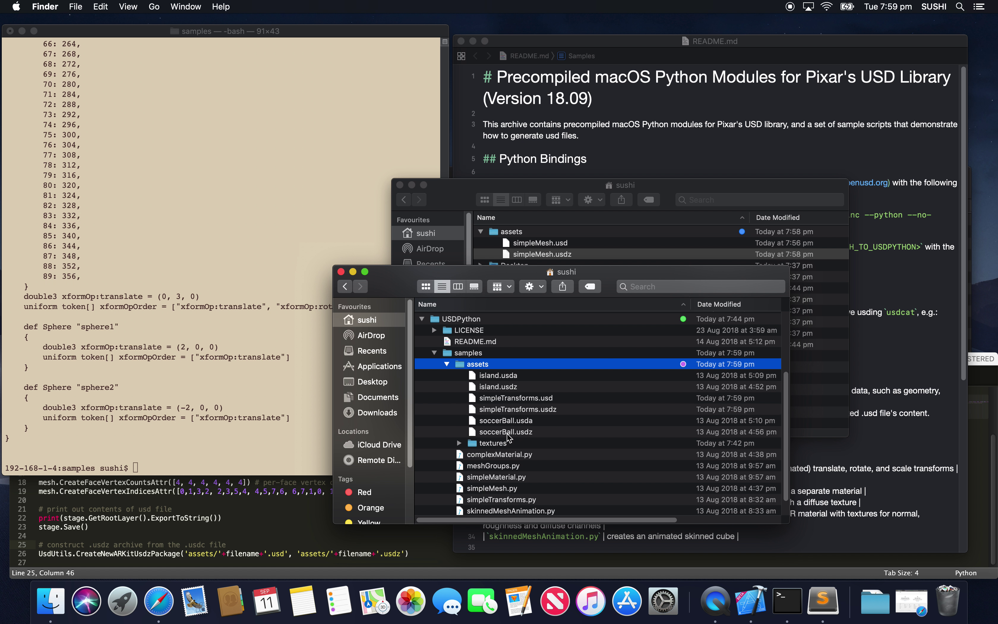
Preview simpleTransforms.usdz from the samples' assets folder and close the preview
{"action": "left_click", "coordinate": [519, 411]}
{"action": "left_click", "coordinate": [527, 399]}
{"action": "left_click", "coordinate": [526, 408]}
{"action": "key", "text": "space"}
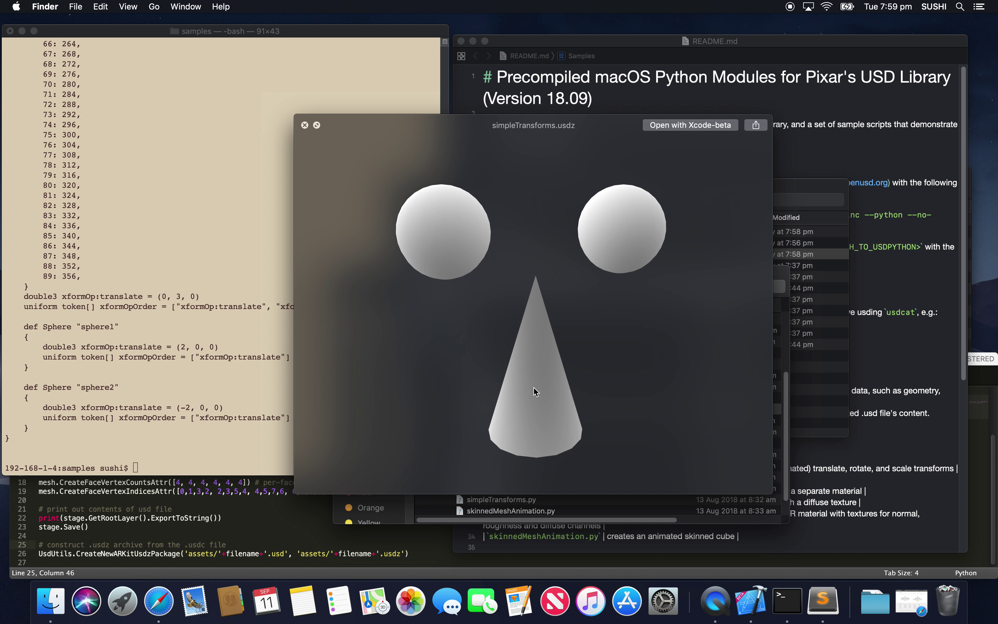
{"action": "left_click", "coordinate": [305, 125]}
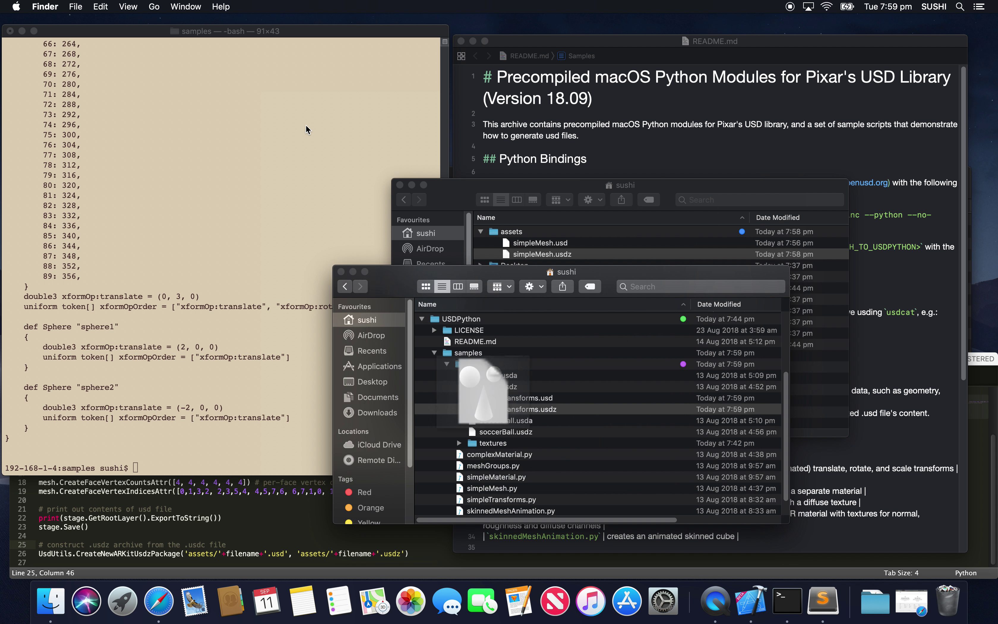
List the samples folder in Terminal and run simpleMesh.py with Python
{"action": "left_click", "coordinate": [206, 395]}
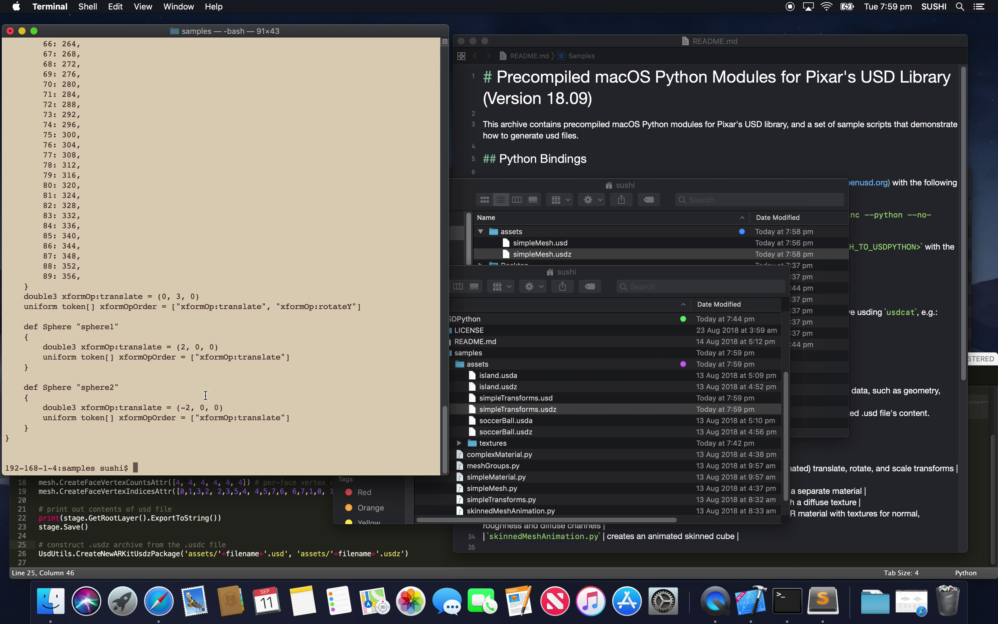
{"action": "type", "text": "ls"}
{"action": "key", "text": "Return"}
{"action": "type", "text": "[ytho"}
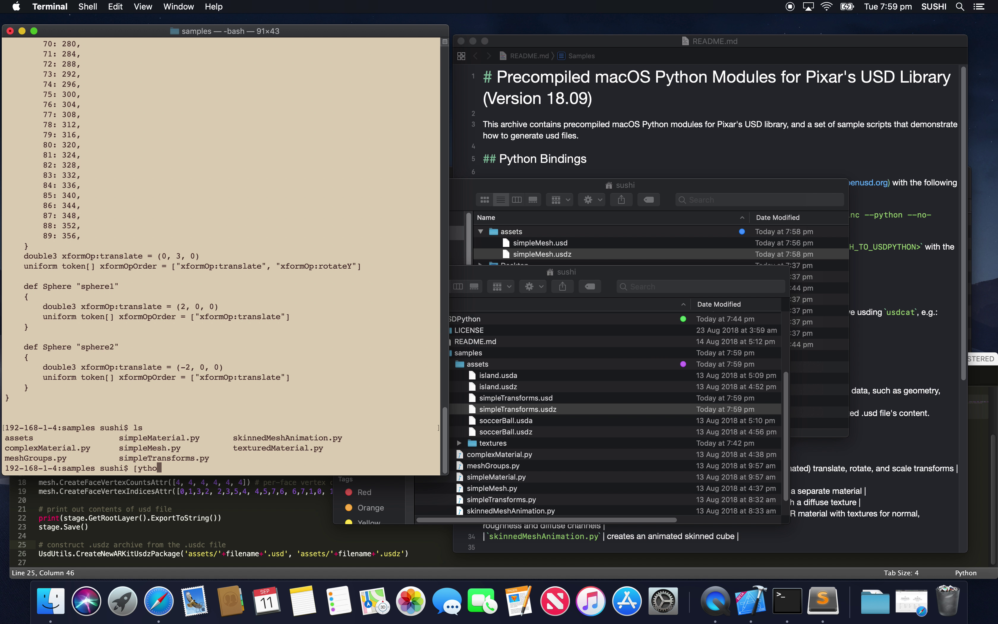
{"action": "key", "text": "BackSpace"}
{"action": "key", "text": "BackSpace"}
{"action": "key", "text": "BackSpace"}
{"action": "key", "text": "BackSpace"}
{"action": "type", "text": "ython simpleMesh.py"}
{"action": "key", "text": "Return"}
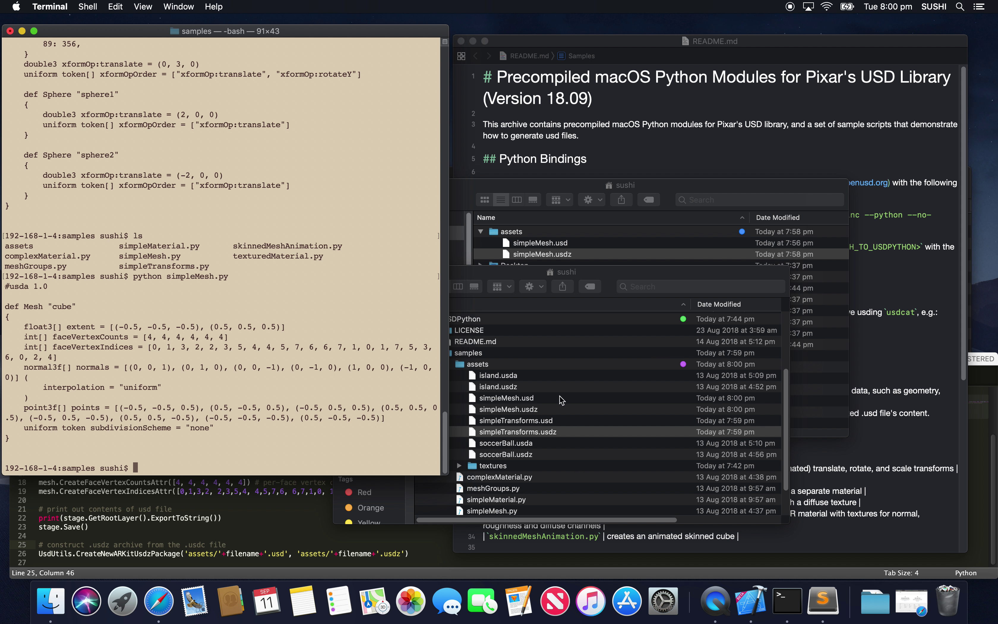
Preview the simpleMesh.usdz generated in the samples' assets folder, rotate the cube and close the preview
{"action": "left_click", "coordinate": [559, 400]}
{"action": "left_click", "coordinate": [540, 411]}
{"action": "key", "text": "space"}
{"action": "left_click_drag", "start_coordinate": [547, 409], "coordinate": [613, 352]}
{"action": "left_click", "coordinate": [305, 127]}
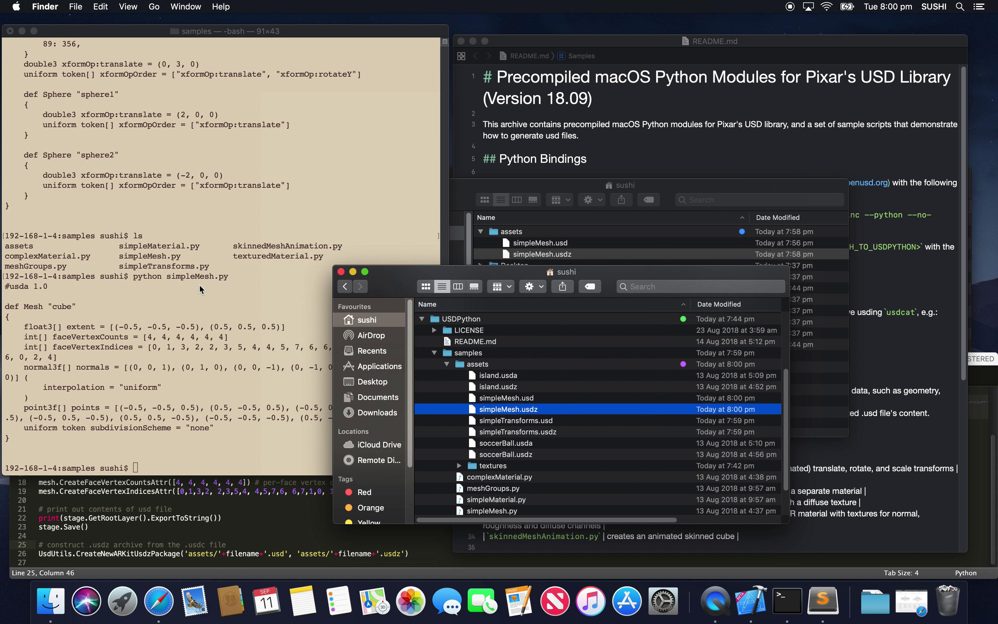
{"action": "left_click", "coordinate": [200, 286]}
{"action": "type", "text": "usdcat"}
{"action": "key", "text": "BackSpace"}
{"action": "key", "text": "BackSpace"}
{"action": "key", "text": "BackSpace"}
{"action": "type", "text": "Cat"}
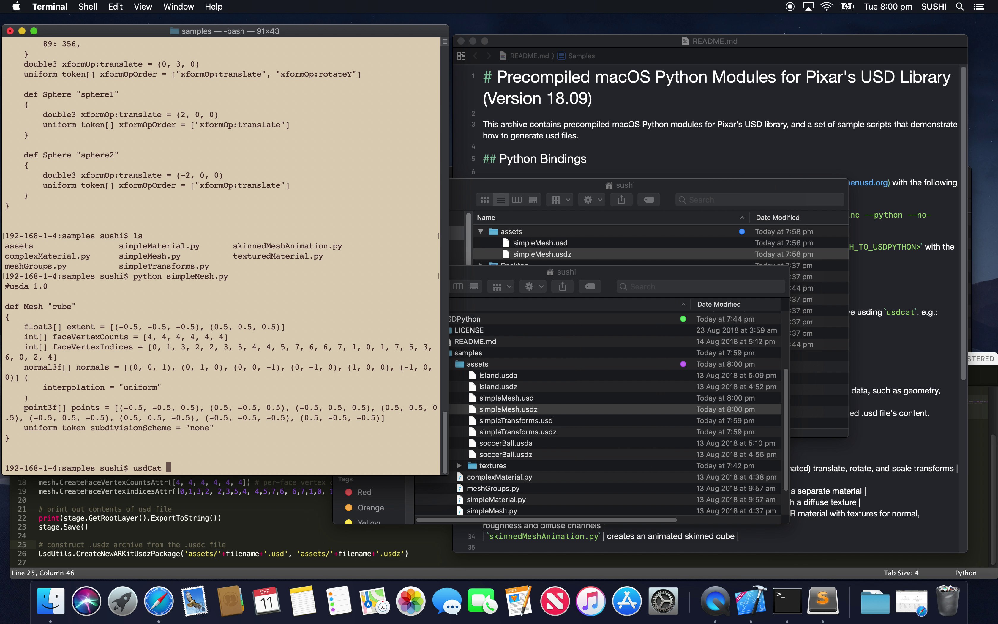
{"action": "key", "text": "BackSpace"}
{"action": "key", "text": "BackSpace"}
{"action": "key", "text": "BackSpace"}
{"action": "key", "text": "BackSpace"}
{"action": "type", "text": "cat"}
{"action": "key", "text": "BackSpace"}
{"action": "key", "text": "BackSpace"}
{"action": "key", "text": "BackSpace"}
{"action": "key", "text": "BackSpace"}
{"action": "key", "text": "BackSpace"}
{"action": "key", "text": "BackSpace"}
{"action": "key", "text": "BackSpace"}
Change into the assets folder in Terminal, list its files and print simpleMesh.usd with usdcat
{"action": "type", "text": "ls"}
{"action": "key", "text": "Return"}
{"action": "type", "text": "cd assets"}
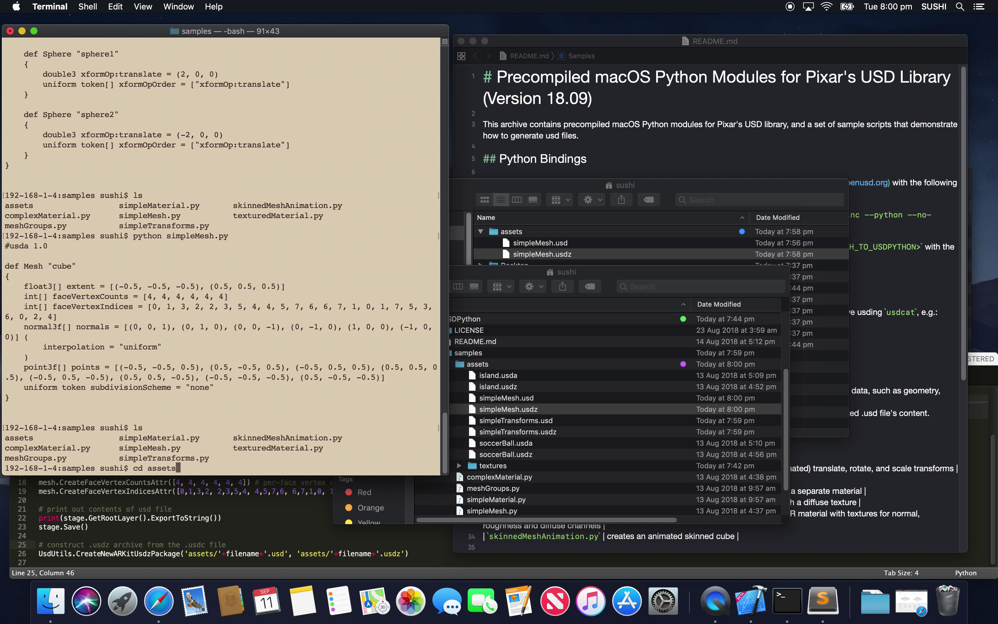
{"action": "key", "text": "Return"}
{"action": "type", "text": "ls"}
{"action": "key", "text": "Return"}
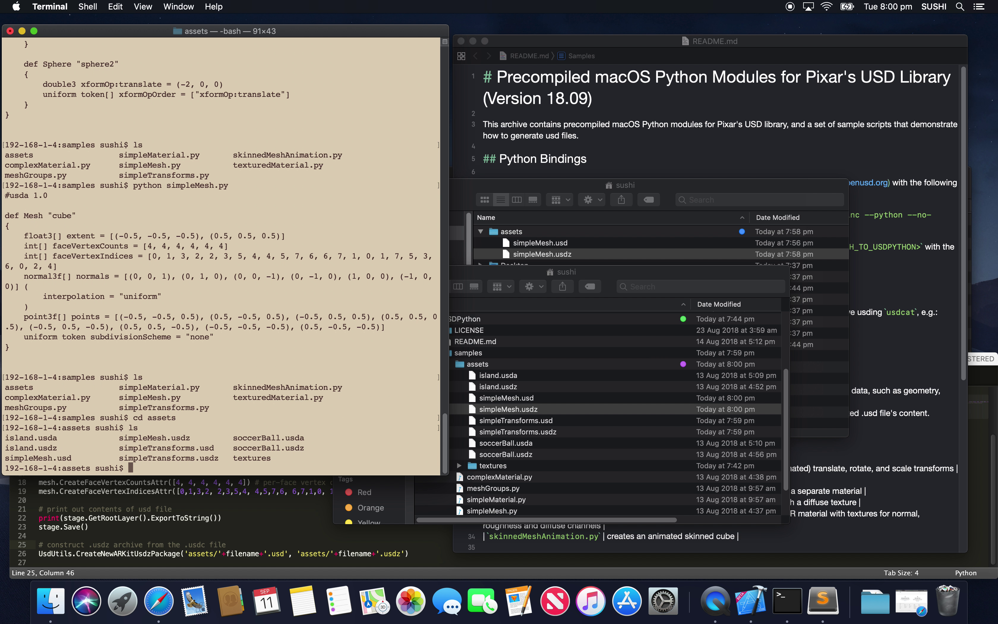
{"action": "type", "text": "usdcat simpleMesh.usd"}
{"action": "key", "text": "Return"}
Return to the parent samples folder in Terminal and list its scripts
{"action": "type", "text": "cd .."}
{"action": "key", "text": "Return"}
{"action": "type", "text": "ls"}
{"action": "key", "text": "Return"}
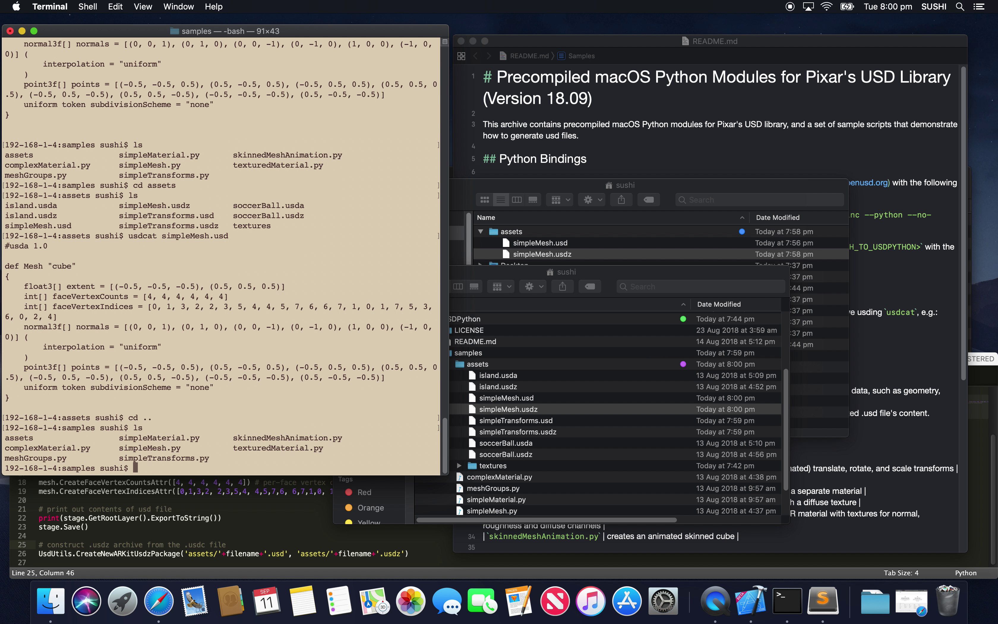
Check the simpleMaterial.py entry in the README.md script list and run that script with Python
{"action": "type", "text": "python"}
{"action": "left_click", "coordinate": [593, 47]}
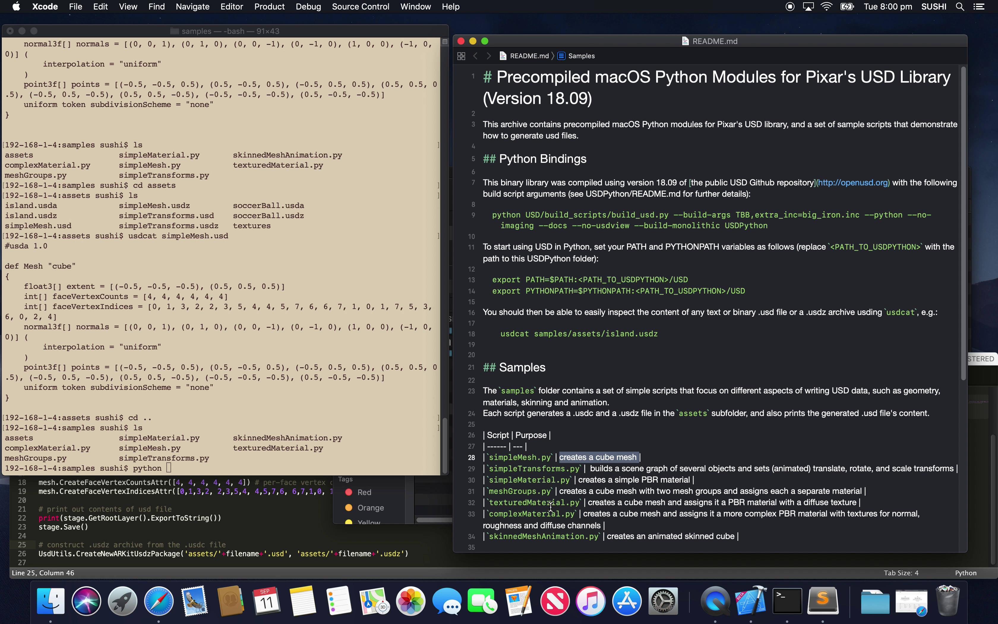
{"action": "double_click", "coordinate": [496, 479]}
{"action": "left_click", "coordinate": [326, 457]}
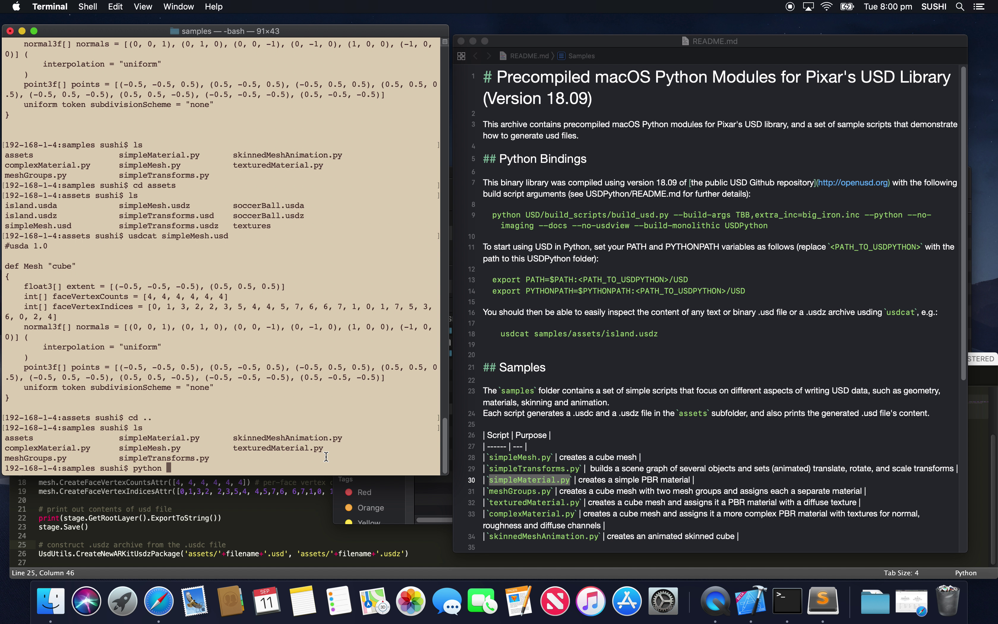
{"action": "type", "text": "simpleMaterial.py"}
{"action": "key", "text": "Return"}
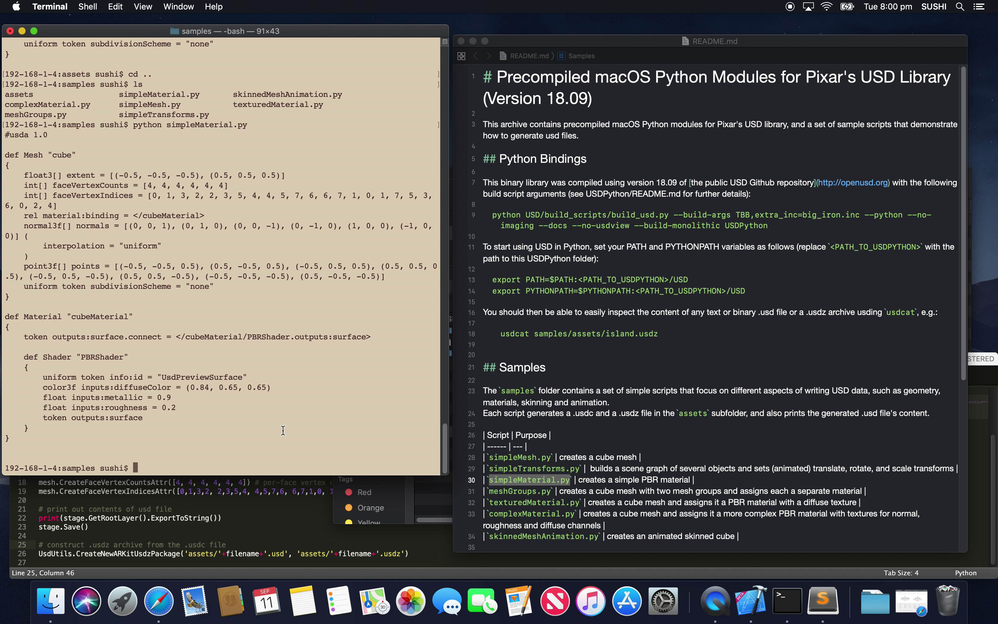
Preview the simpleMaterial.usdz generated in the samples' assets folder in Finder, rotate the cube and close the preview
{"action": "left_click", "coordinate": [422, 507]}
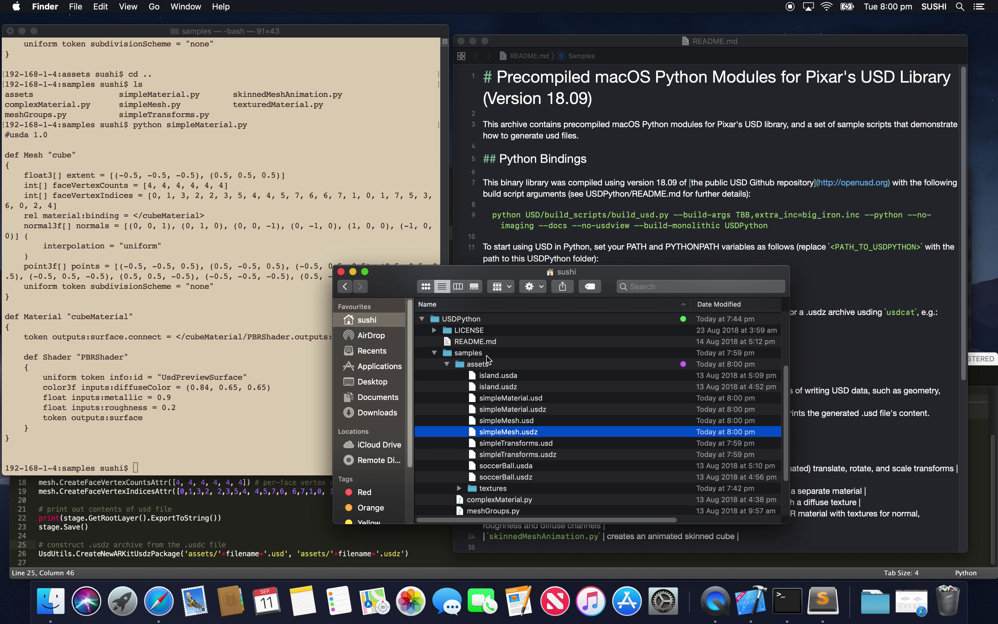
{"action": "left_click", "coordinate": [524, 422]}
{"action": "left_click", "coordinate": [525, 413]}
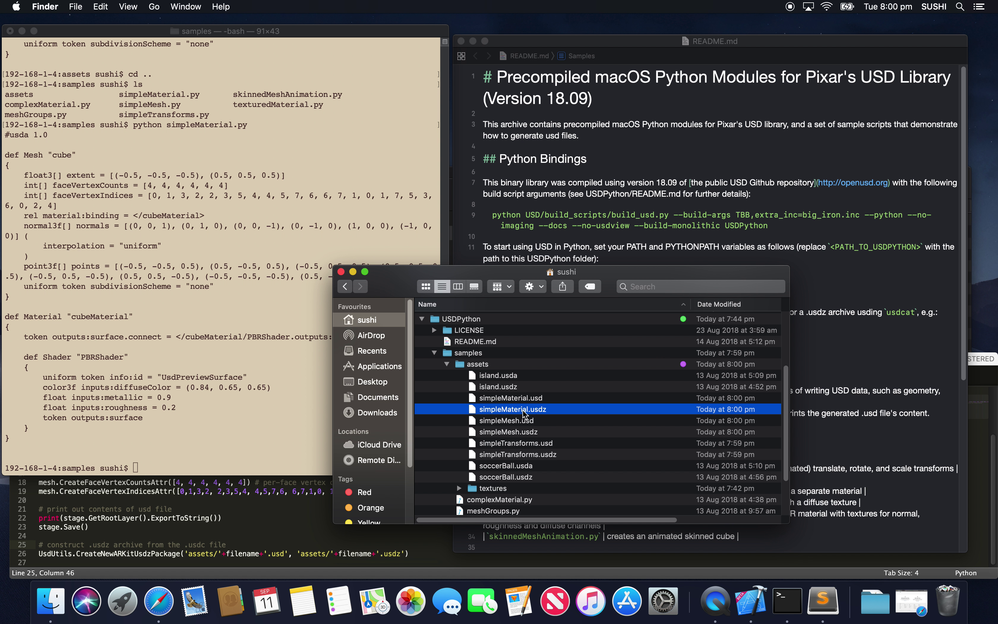
{"action": "key", "text": "space"}
{"action": "left_click_drag", "start_coordinate": [550, 383], "coordinate": [607, 320]}
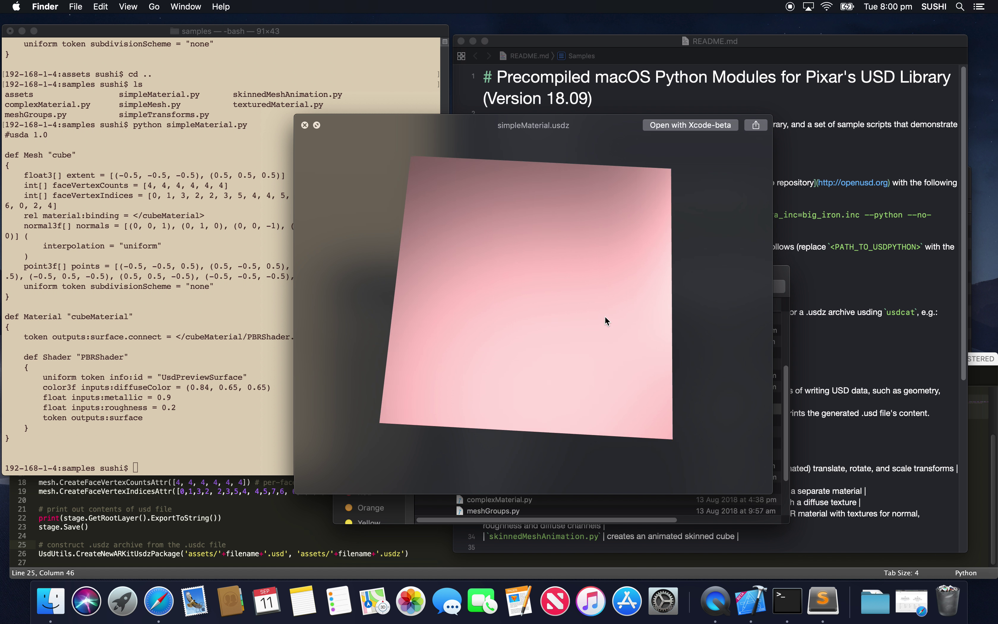
{"action": "left_click", "coordinate": [305, 125]}
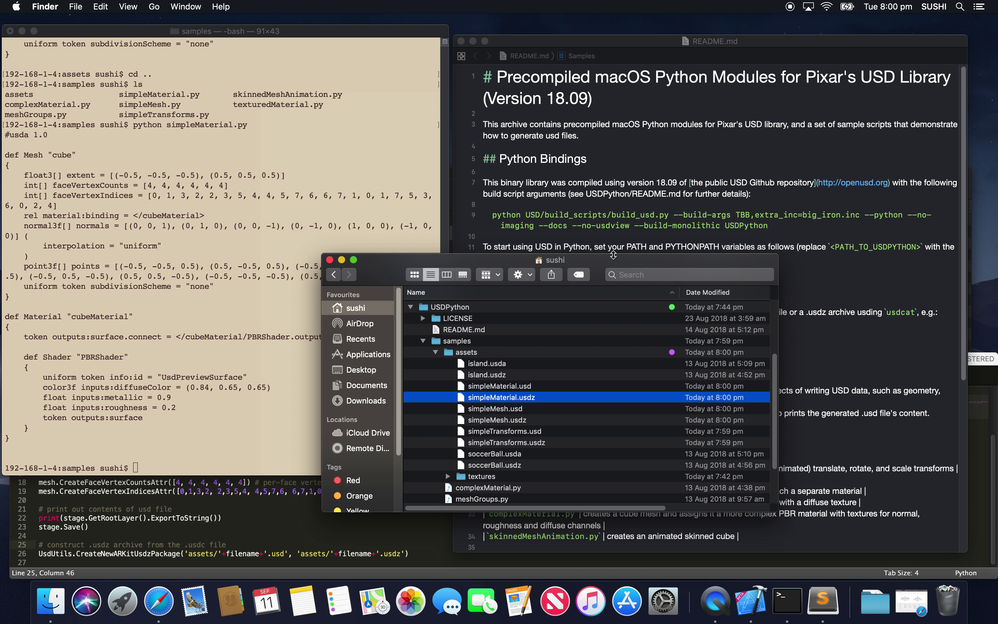
Check the script list in README.md and run texturedMaterial.py with Python in Terminal
{"action": "left_click", "coordinate": [617, 218]}
{"action": "scroll", "coordinate": [507, 492], "scroll_direction": "down", "scroll_amount": 1}
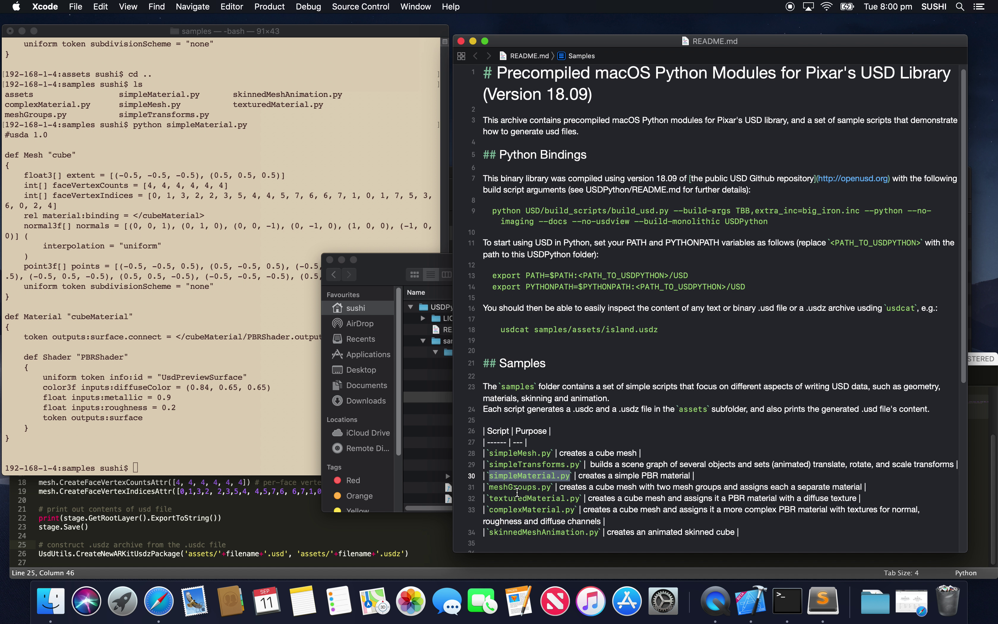
{"action": "left_click", "coordinate": [253, 433]}
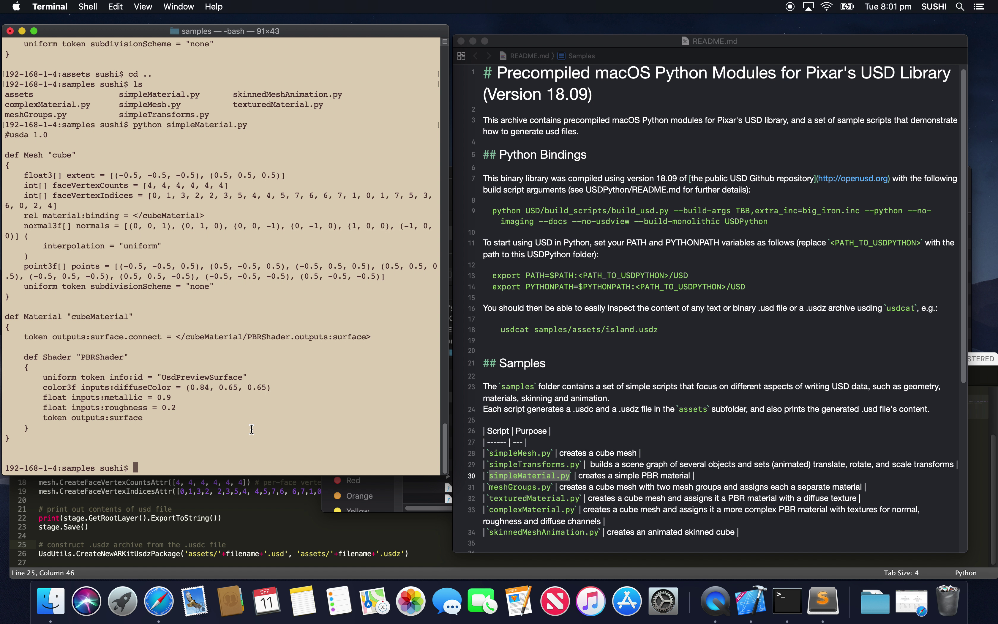
{"action": "type", "text": "python texturedMaterial.py"}
{"action": "key", "text": "Return"}
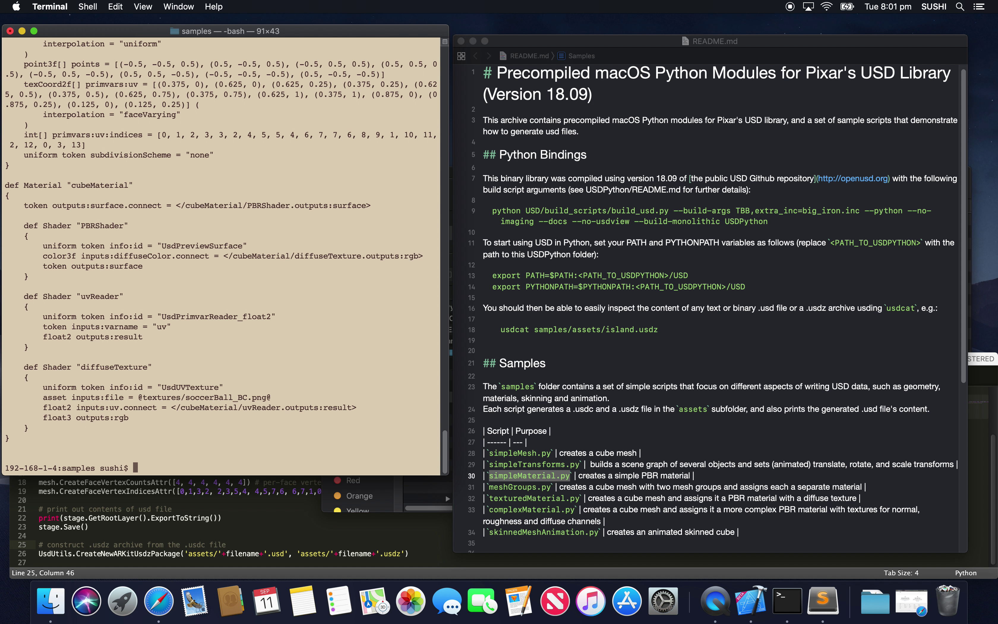
Dismiss the Kitchen_set window in Finder and preview texturedMaterial.usdz from the assets folder, closing the preview when done
{"action": "left_click", "coordinate": [875, 600]}
{"action": "left_click", "coordinate": [869, 558]}
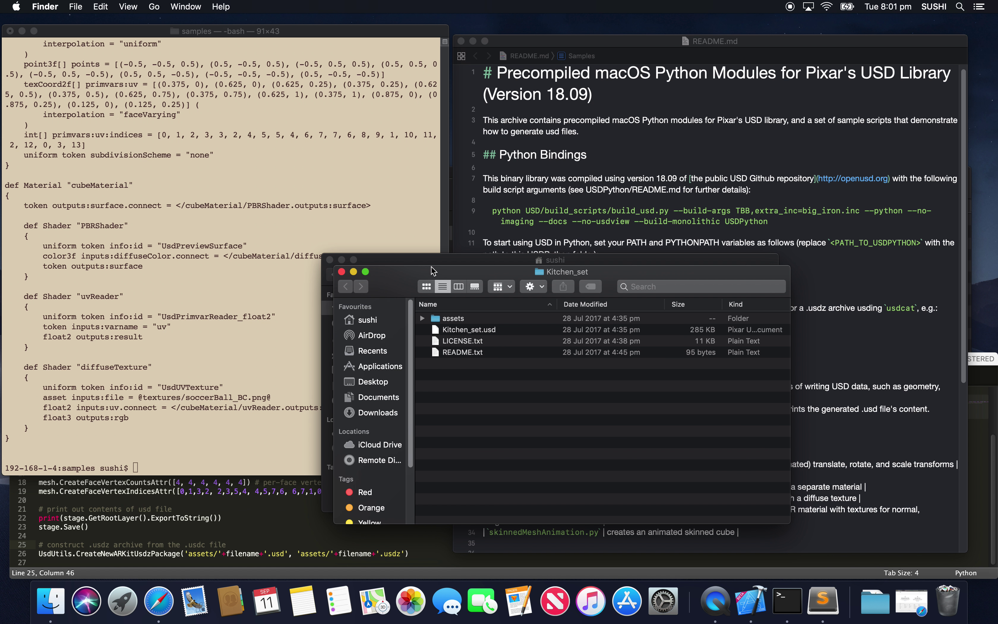
{"action": "left_click", "coordinate": [342, 271]}
{"action": "left_click_drag", "start_coordinate": [342, 273], "coordinate": [363, 251]}
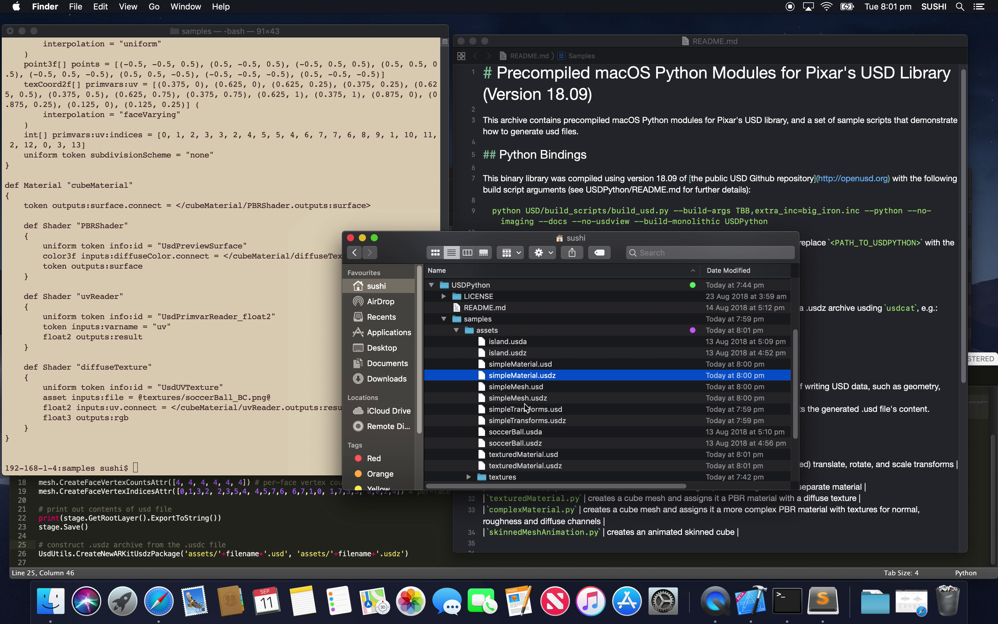
{"action": "left_click", "coordinate": [527, 454]}
{"action": "left_click", "coordinate": [529, 464]}
{"action": "key", "text": "space"}
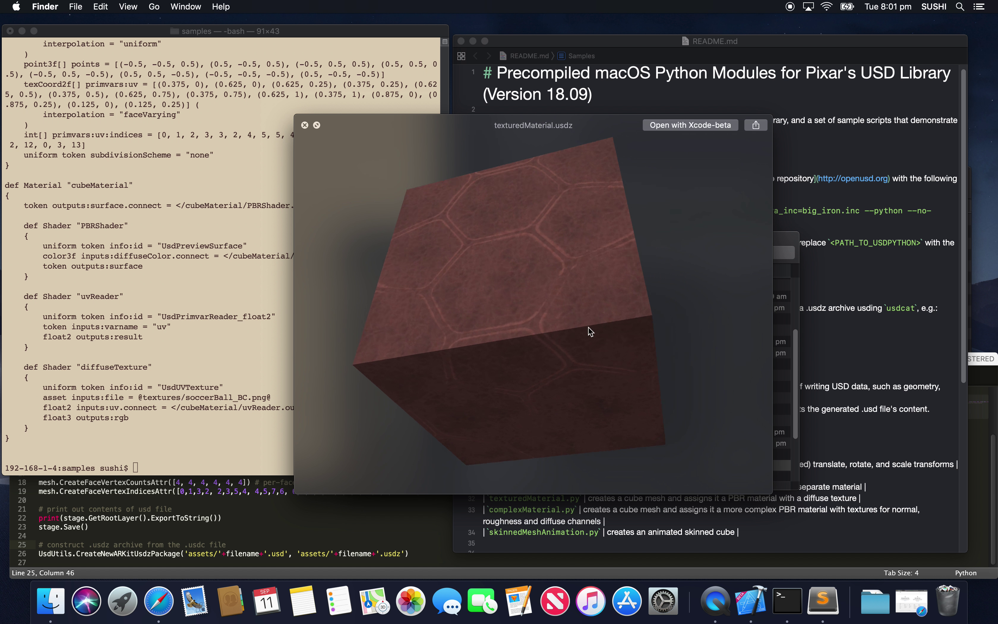
{"action": "left_click", "coordinate": [306, 125]}
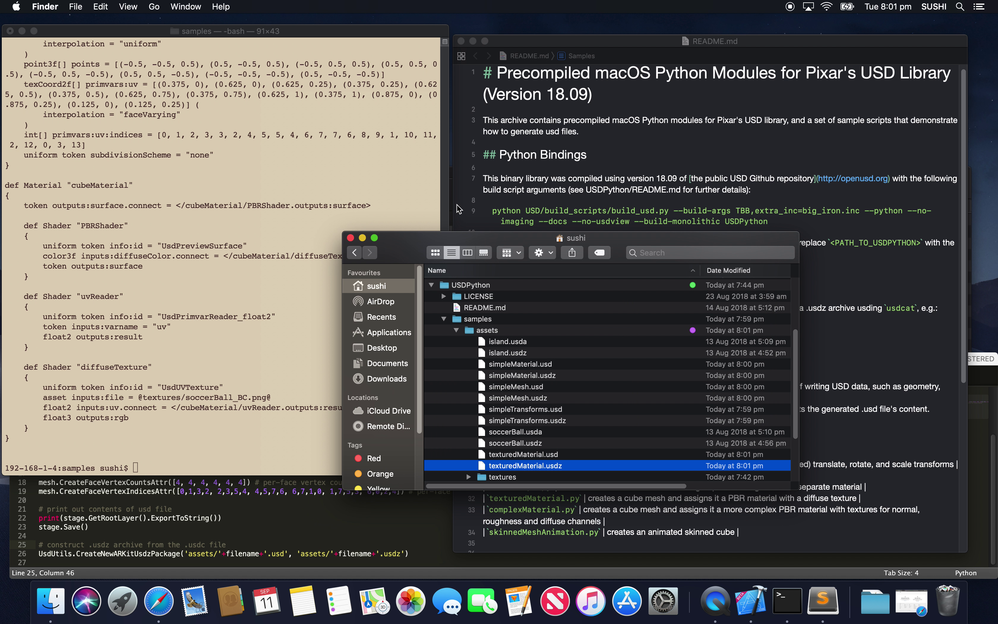
Enlarge the Finder window, show its preview pane and compare texturedMaterial.usd with texturedMaterial.usdz there
{"action": "left_click_drag", "start_coordinate": [457, 205], "coordinate": [346, 85]}
{"action": "left_click_drag", "start_coordinate": [681, 352], "coordinate": [813, 497]}
{"action": "left_click_drag", "start_coordinate": [310, 86], "coordinate": [302, 86]}
{"action": "left_click", "coordinate": [155, 5]}
{"action": "mouse_move", "coordinate": [139, 5]}
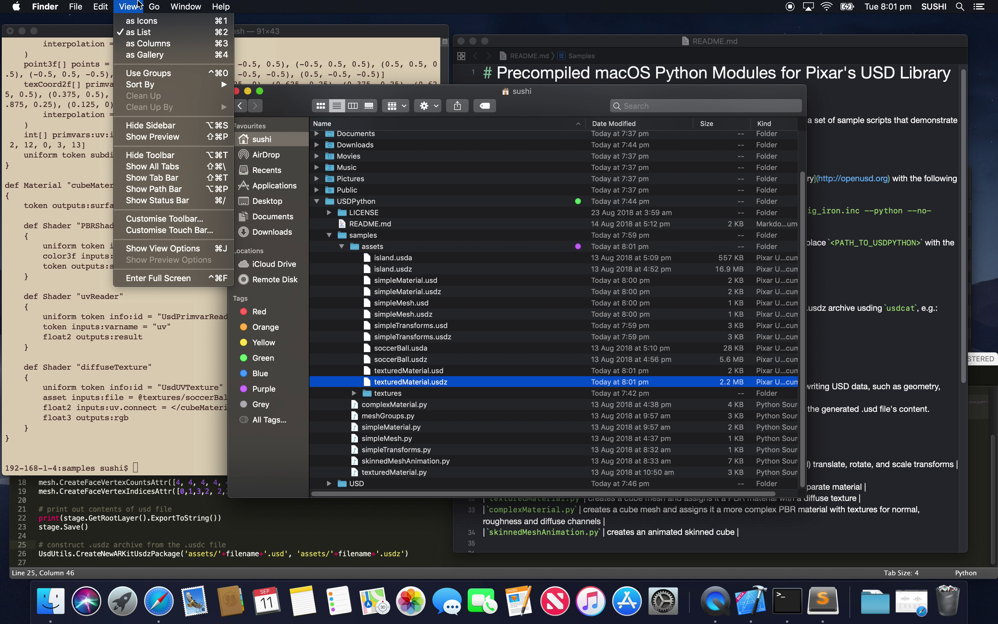
{"action": "left_click", "coordinate": [170, 137]}
{"action": "left_click_drag", "start_coordinate": [658, 271], "coordinate": [638, 270]}
{"action": "left_click", "coordinate": [480, 370]}
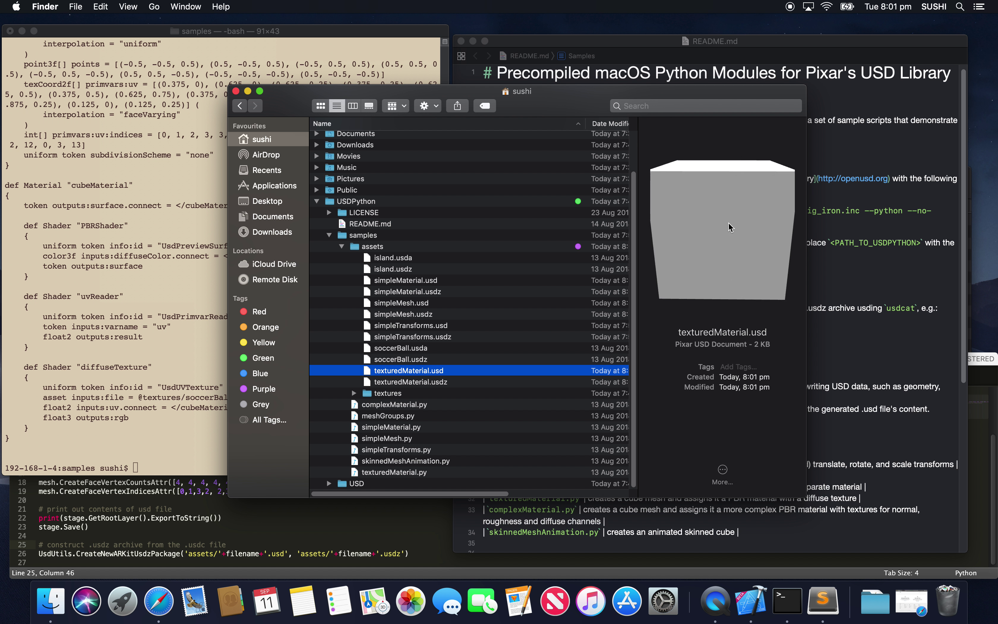
{"action": "key", "text": "Down"}
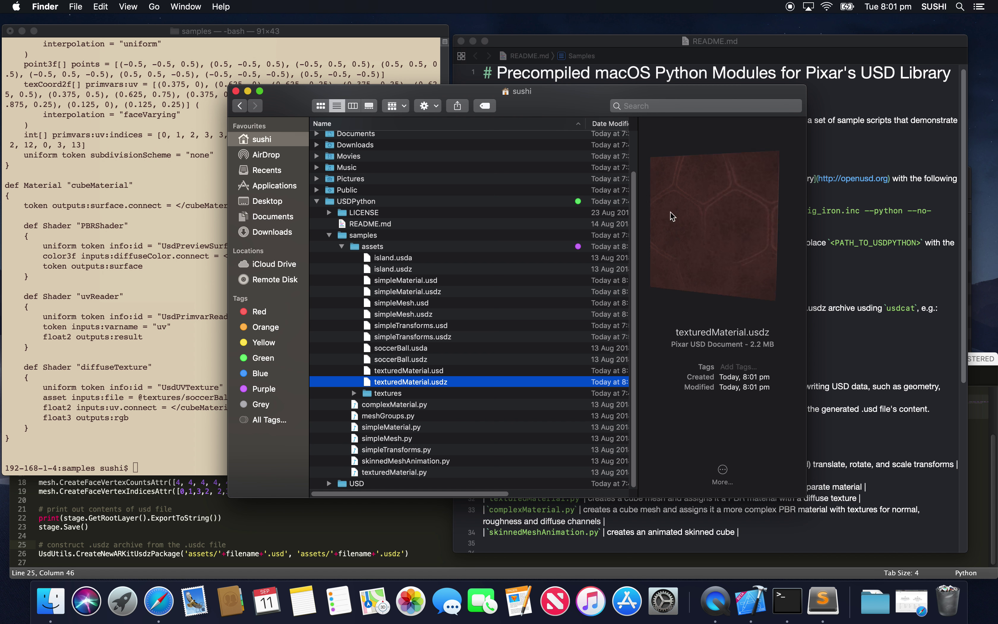
Open texturedMaterial.usdz with Xcode-beta and enlarge its window
{"action": "right_click", "coordinate": [444, 382]}
{"action": "mouse_move", "coordinate": [539, 327]}
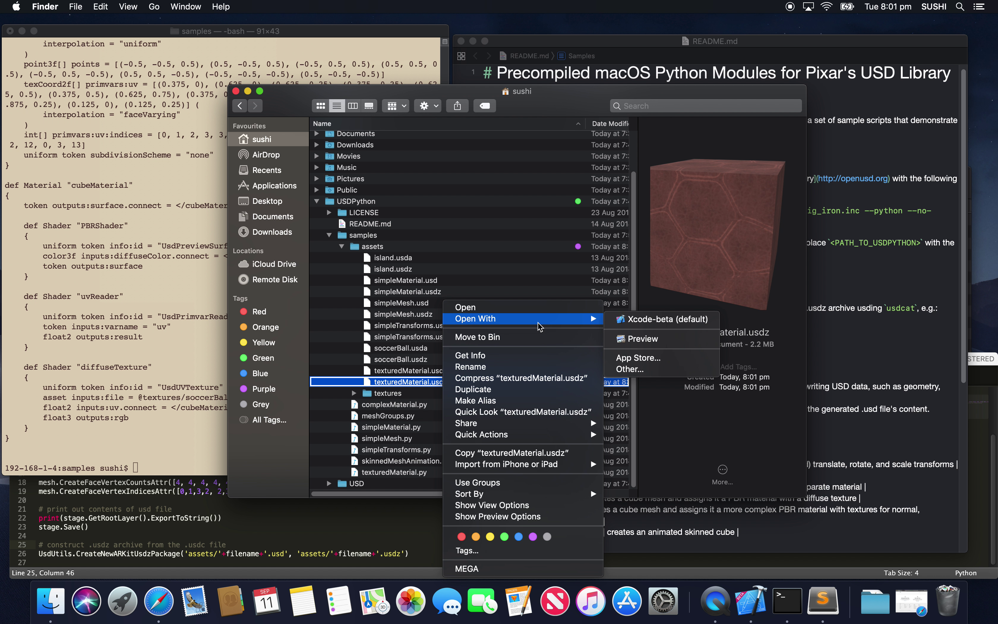
{"action": "left_click", "coordinate": [633, 323]}
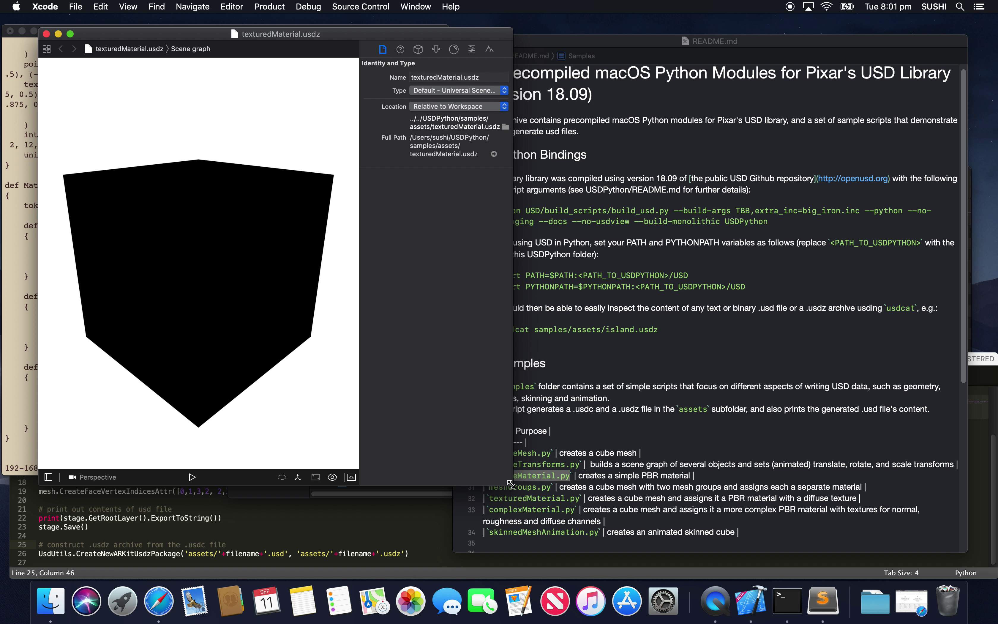
{"action": "left_click_drag", "start_coordinate": [511, 484], "coordinate": [794, 544]}
Try to set the scene's lighting environment to None, saving an SCN duplicate as texturedMaterial.scn in the assets folder
{"action": "left_click", "coordinate": [771, 50]}
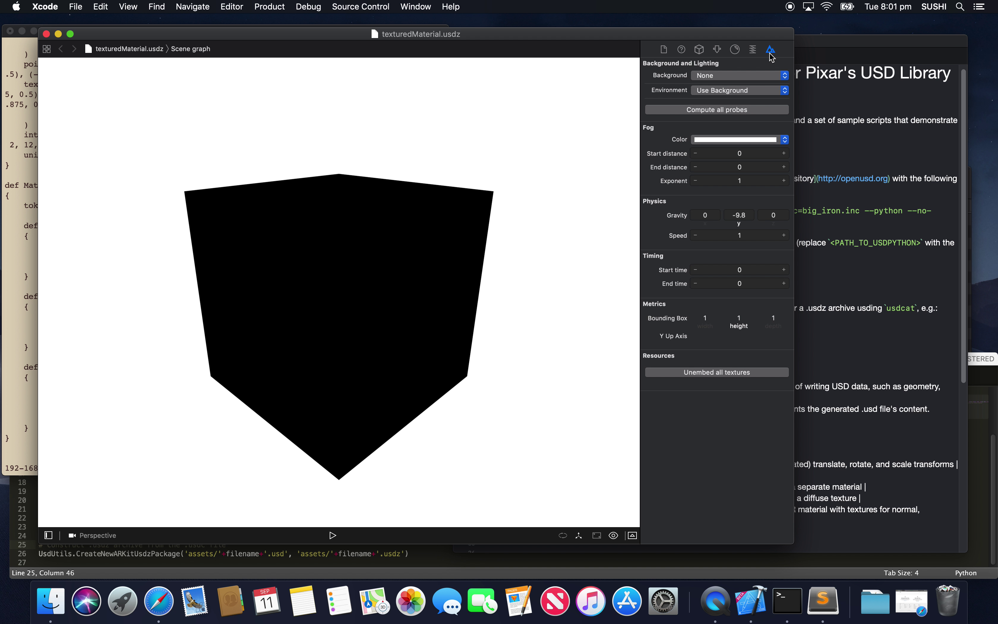
{"action": "left_click", "coordinate": [726, 91]}
{"action": "left_click", "coordinate": [731, 105]}
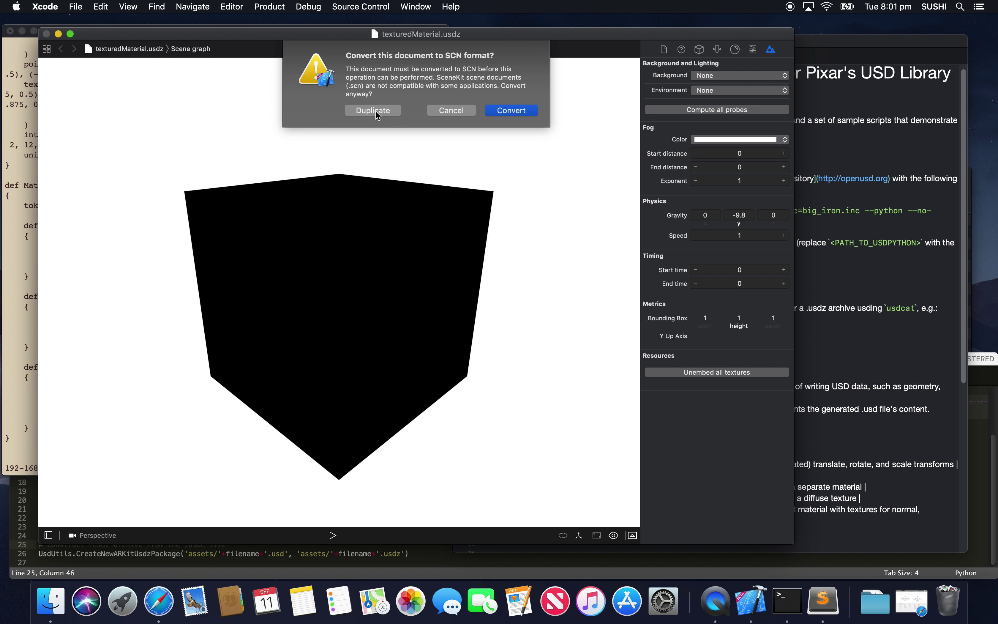
{"action": "left_click", "coordinate": [374, 110]}
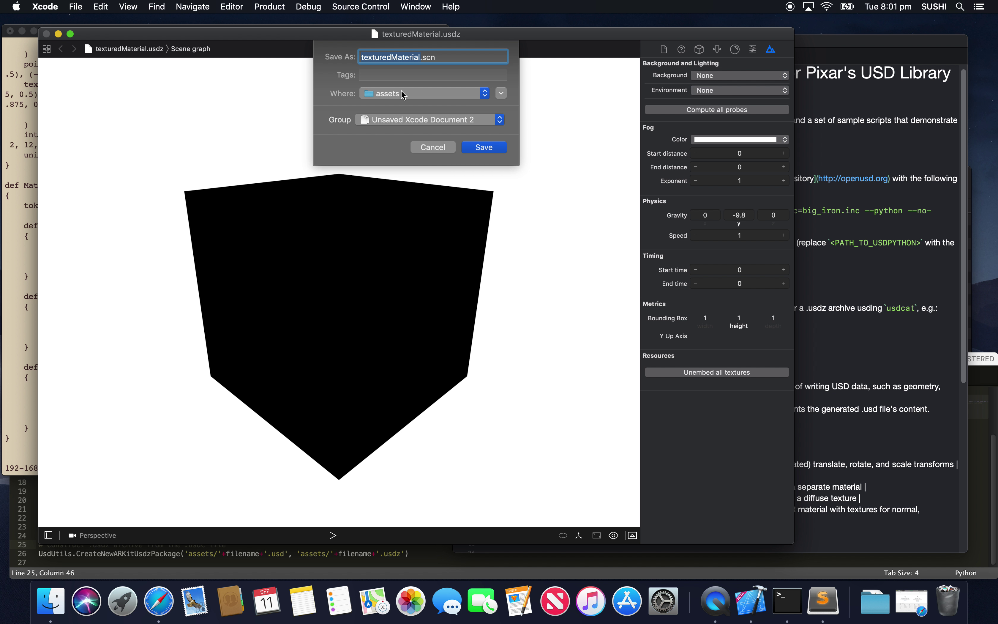
{"action": "left_click", "coordinate": [482, 147]}
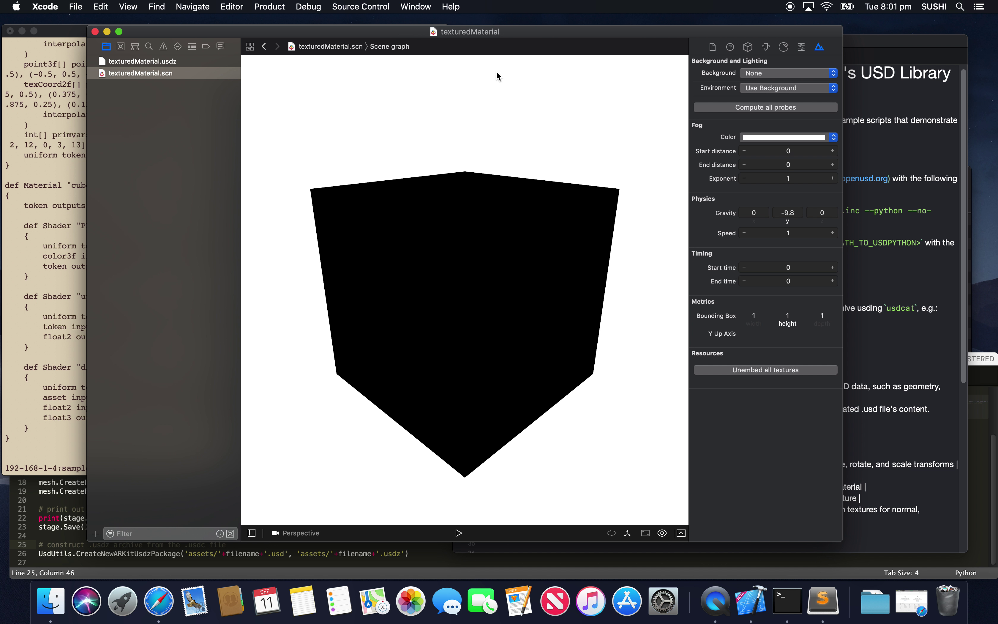
Create an omni light in the texturedMaterial.scn scene
{"action": "left_click_drag", "start_coordinate": [472, 197], "coordinate": [496, 202]}
{"action": "right_click", "coordinate": [620, 242]}
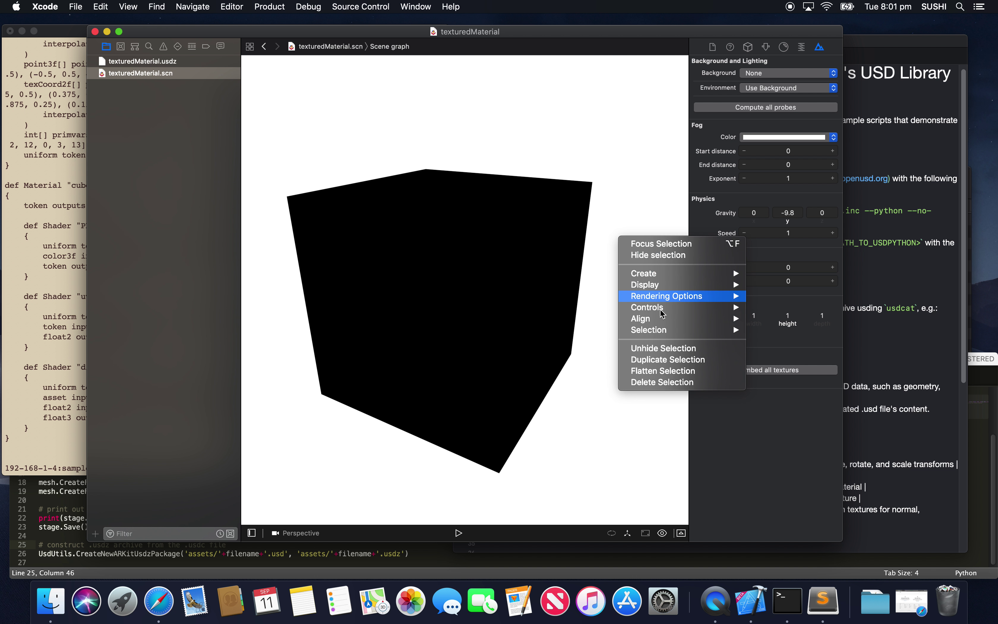
{"action": "mouse_move", "coordinate": [680, 277]}
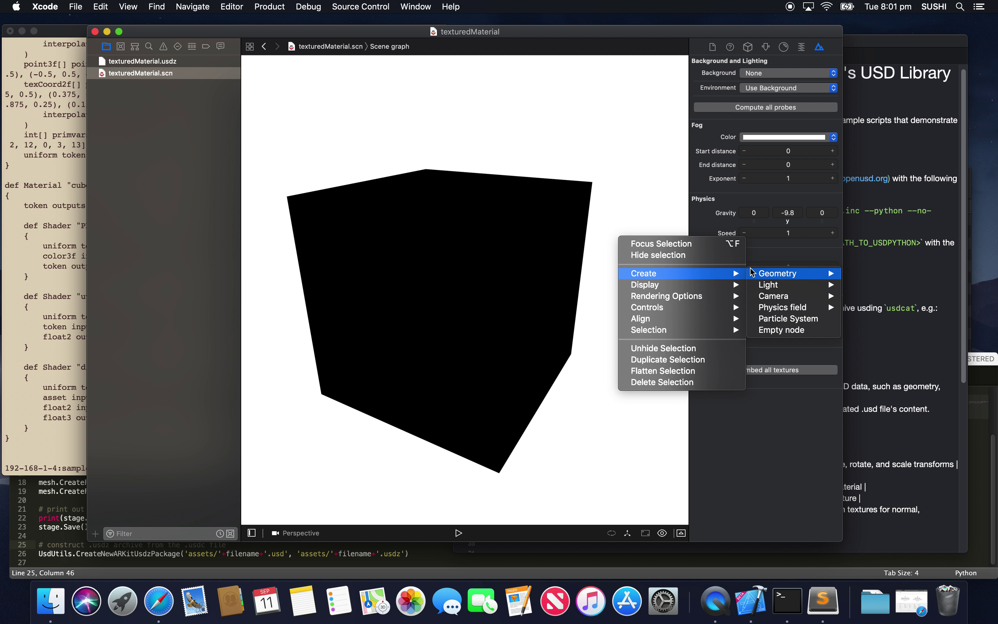
{"action": "mouse_move", "coordinate": [761, 285]}
{"action": "left_click", "coordinate": [865, 284]}
{"action": "right_click", "coordinate": [644, 264]}
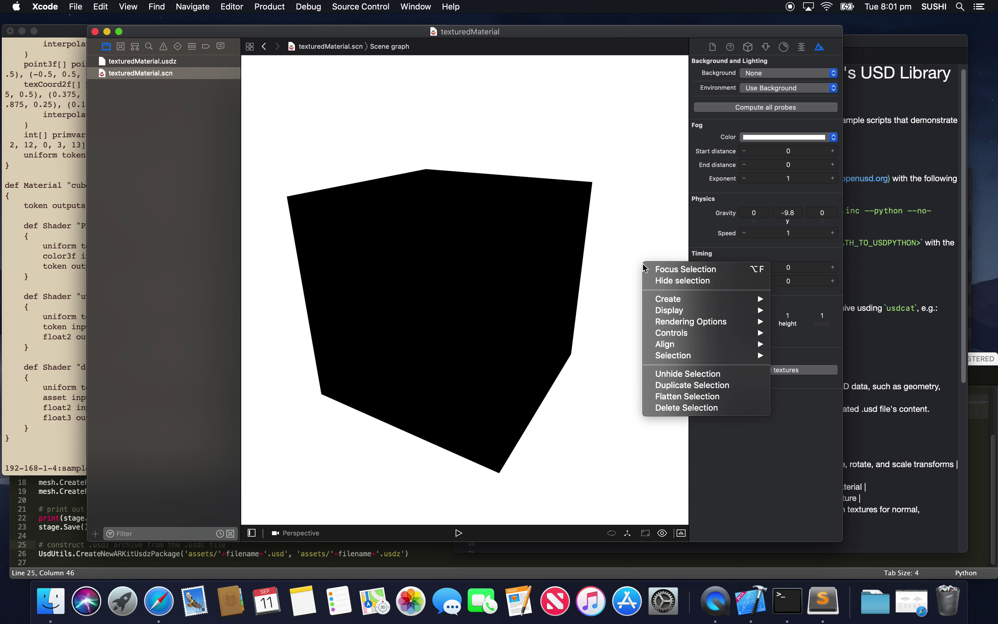
{"action": "mouse_move", "coordinate": [701, 310]}
{"action": "mouse_move", "coordinate": [792, 315]}
{"action": "left_click", "coordinate": [891, 320]}
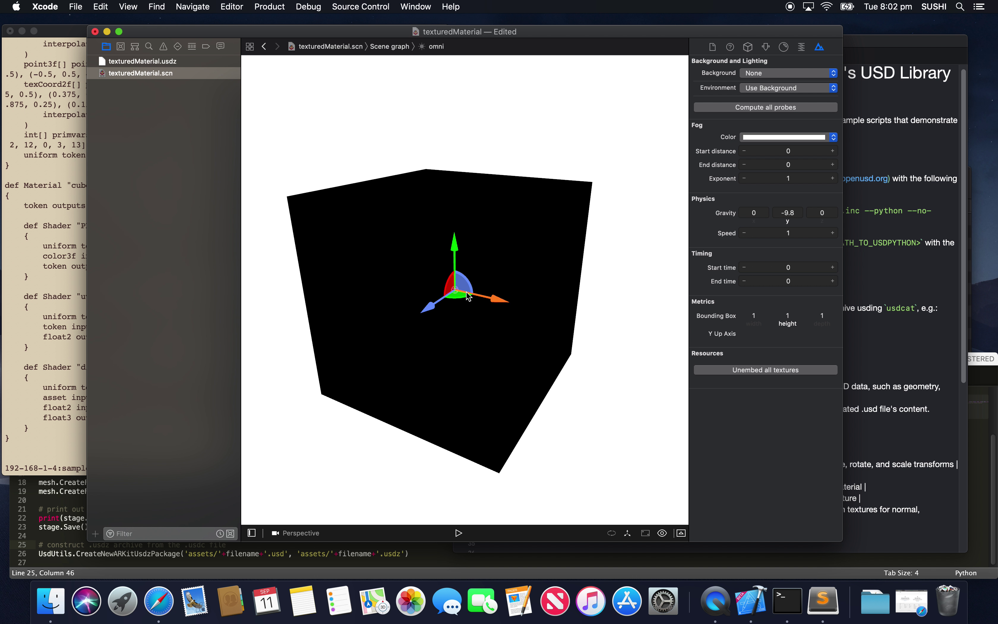
Move the omni light outside the cube, up beyond its upper back corner, and set its intensity to 1
{"action": "left_click_drag", "start_coordinate": [528, 295], "coordinate": [637, 342]}
{"action": "left_click_drag", "start_coordinate": [592, 274], "coordinate": [619, 81]}
{"action": "left_click", "coordinate": [769, 49]}
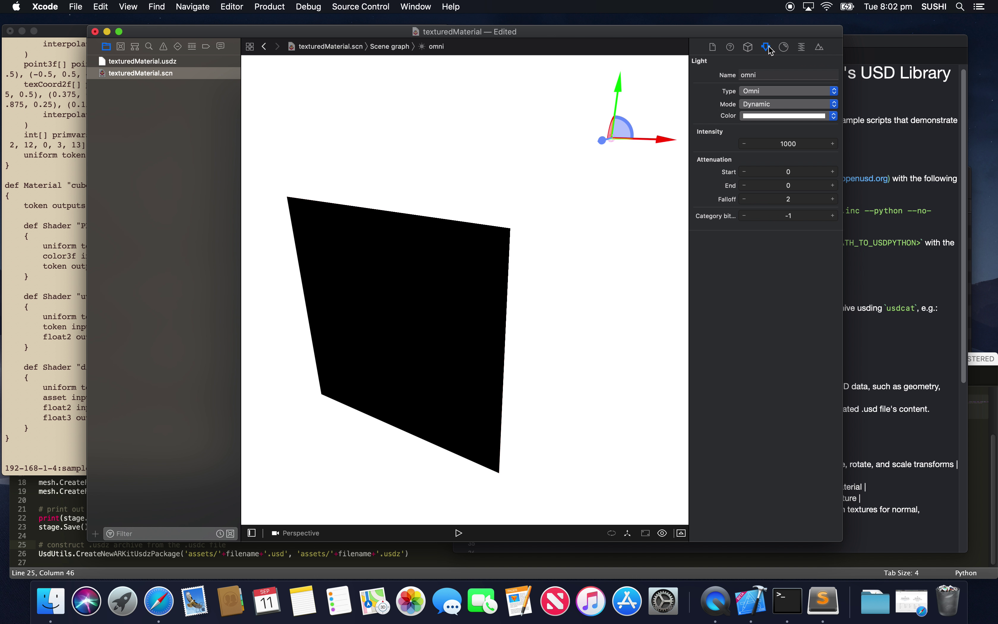
{"action": "double_click", "coordinate": [783, 145]}
{"action": "type", "text": "1"}
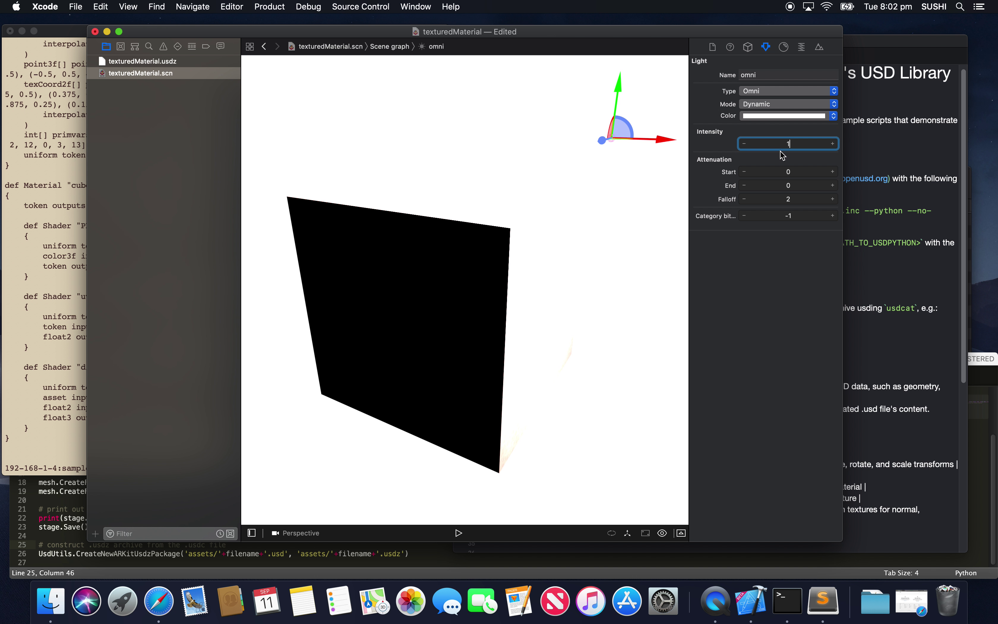
{"action": "key", "text": "Return"}
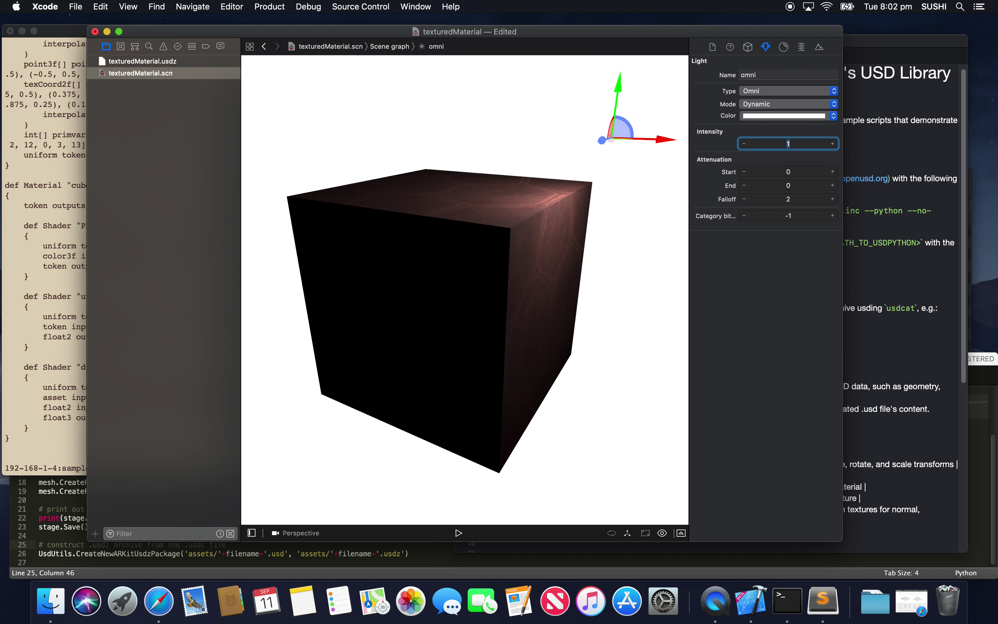
Move the omni light farther out from the cube's corner and set its color to a light red
{"action": "left_click_drag", "start_coordinate": [595, 196], "coordinate": [568, 214]}
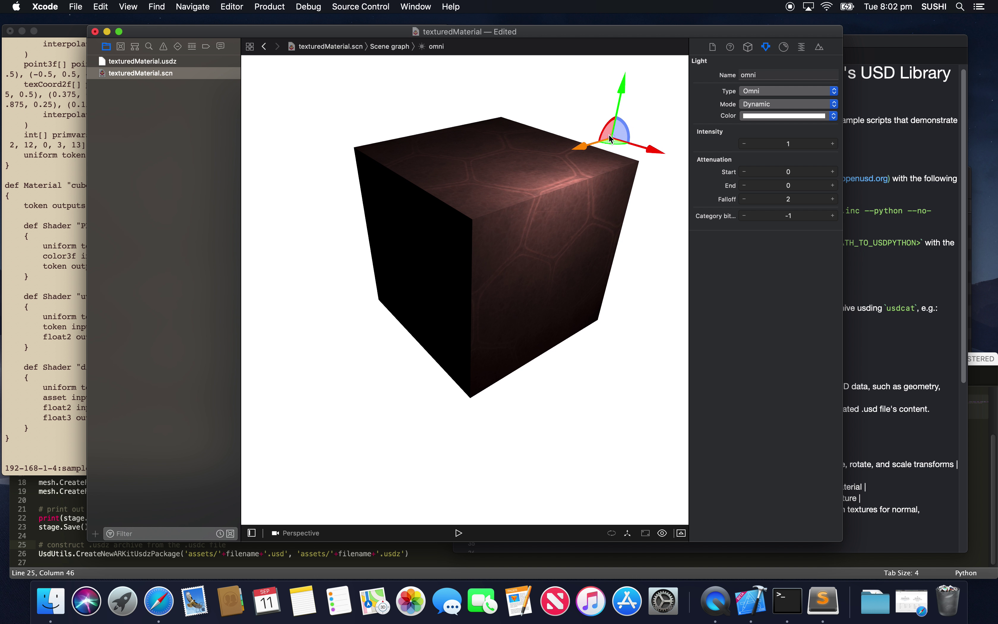
{"action": "left_click_drag", "start_coordinate": [610, 138], "coordinate": [646, 100]}
{"action": "left_click_drag", "start_coordinate": [572, 256], "coordinate": [559, 280]}
{"action": "left_click", "coordinate": [747, 117]}
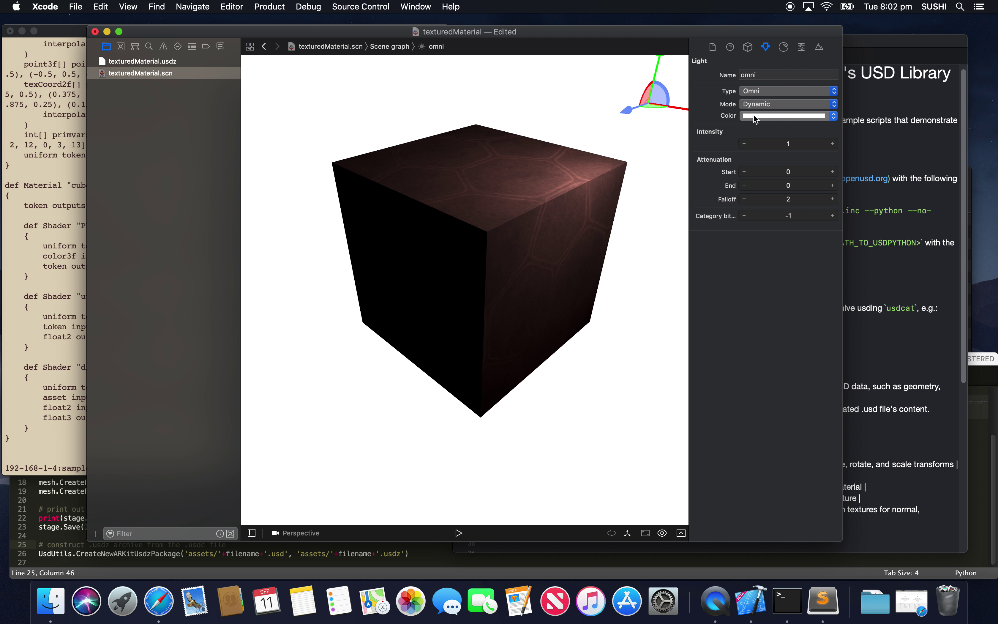
{"action": "left_click", "coordinate": [91, 452]}
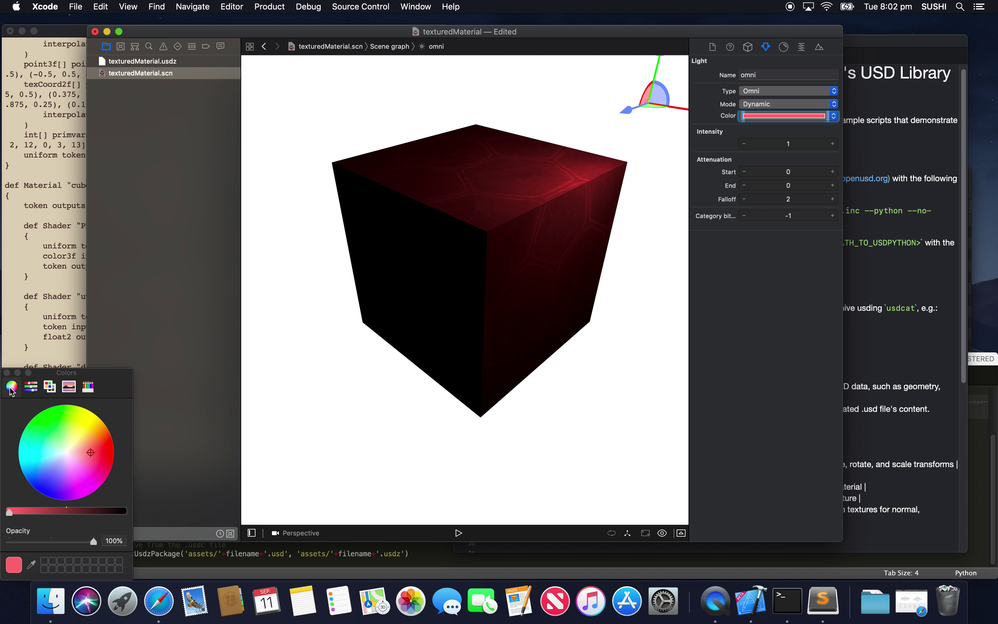
{"action": "left_click", "coordinate": [7, 373]}
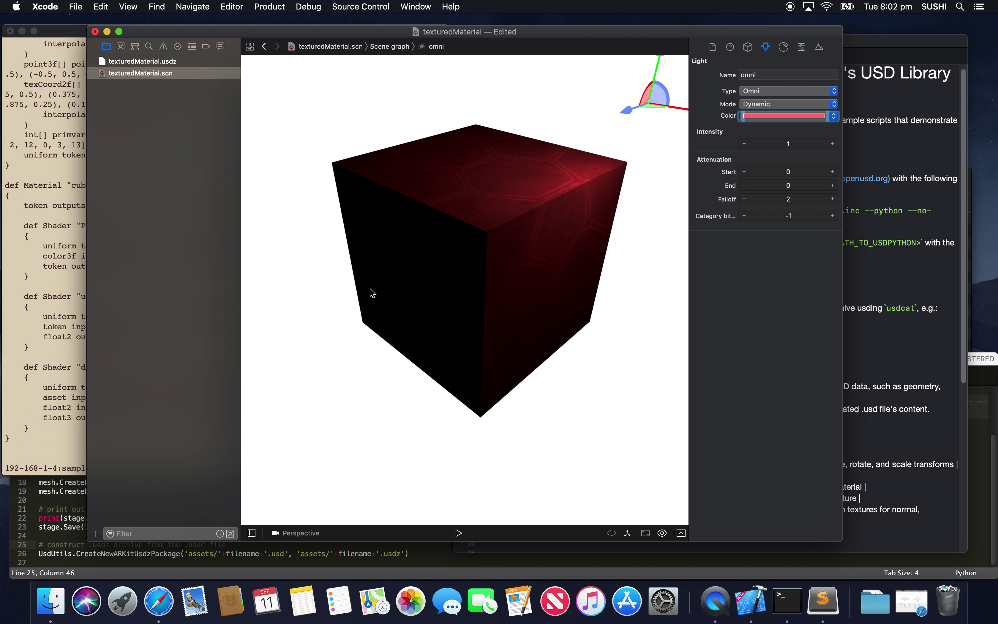
Create a second omni light and move it out in front of the cube's unlit face
{"action": "right_click", "coordinate": [600, 126]}
{"action": "mouse_move", "coordinate": [709, 158]}
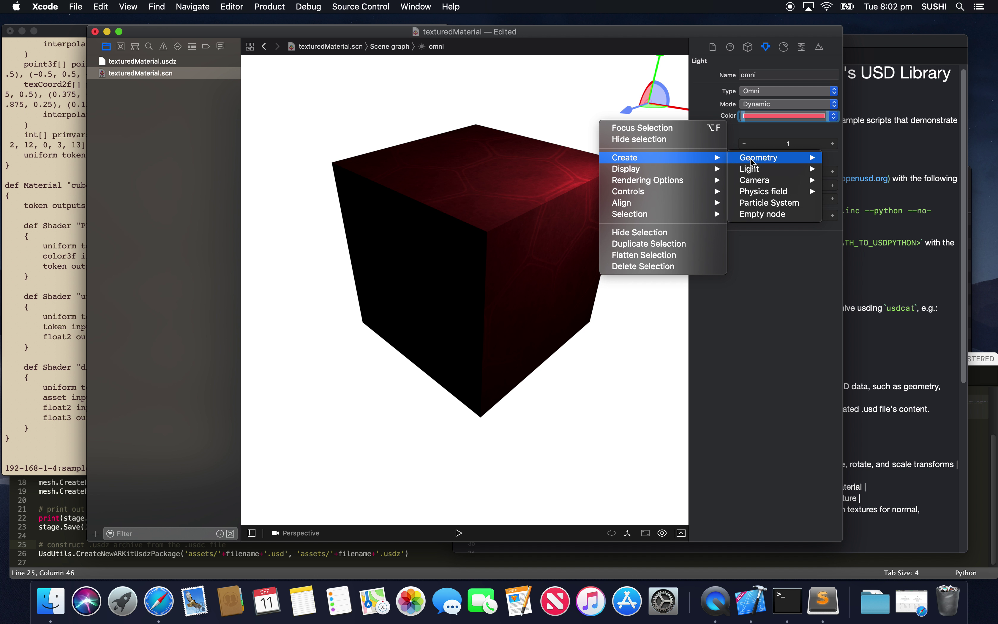
{"action": "mouse_move", "coordinate": [755, 169]}
{"action": "left_click", "coordinate": [866, 172]}
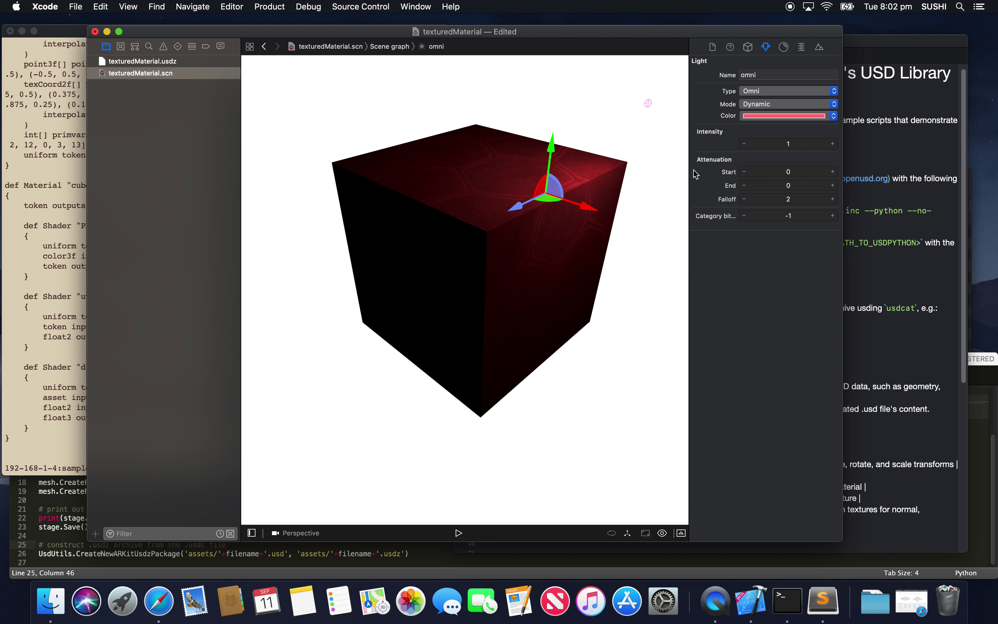
{"action": "left_click_drag", "start_coordinate": [521, 208], "coordinate": [326, 295]}
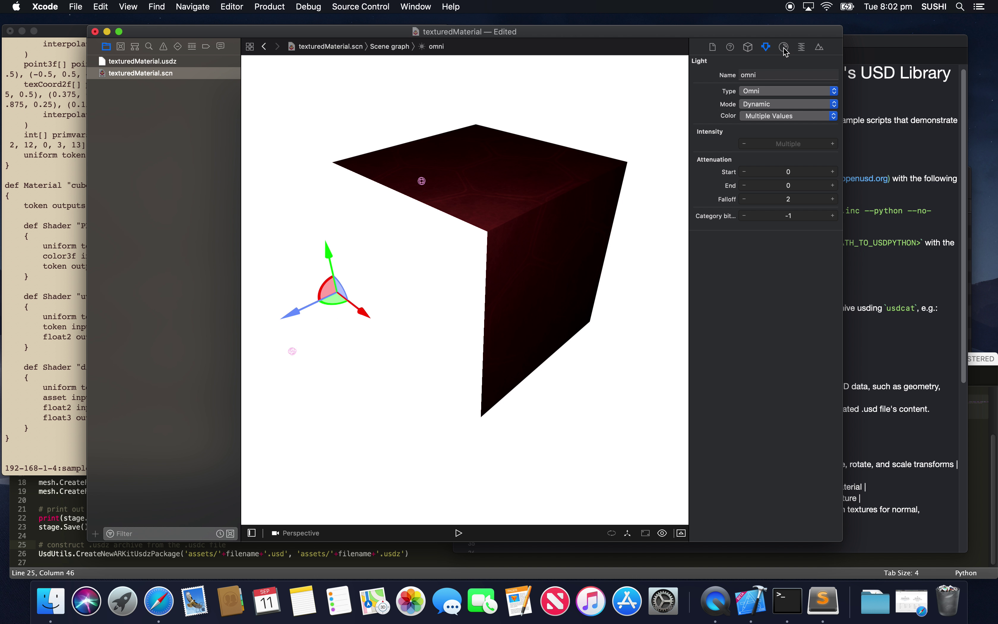
Show the scene graph and set the second omni light's intensity to 0.6
{"action": "left_click", "coordinate": [754, 47]}
{"action": "left_click", "coordinate": [767, 48]}
{"action": "left_click", "coordinate": [252, 532]}
{"action": "left_click", "coordinate": [304, 89]}
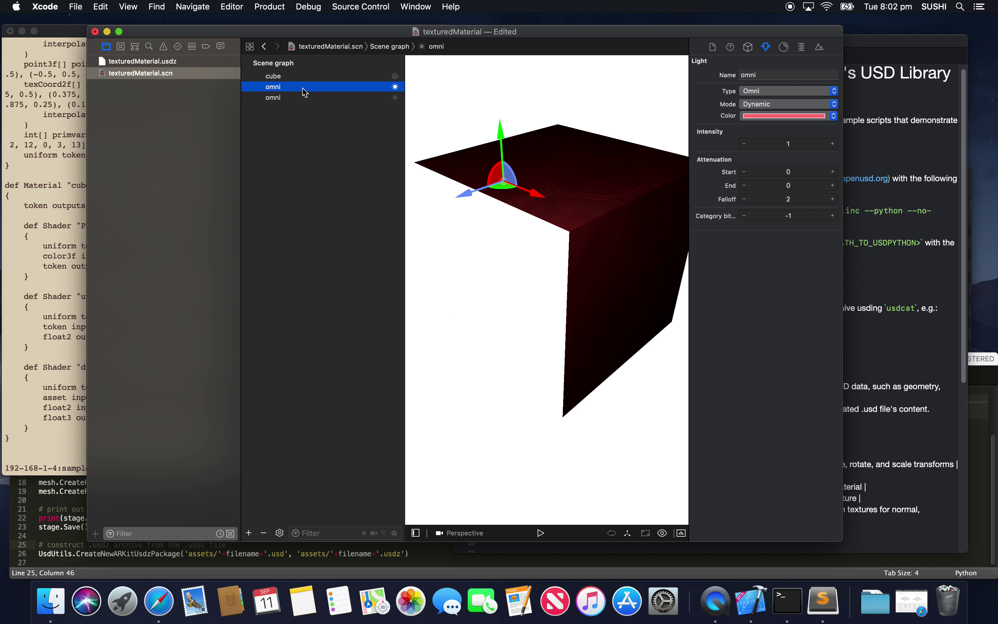
{"action": "left_click", "coordinate": [307, 99]}
{"action": "double_click", "coordinate": [778, 143]}
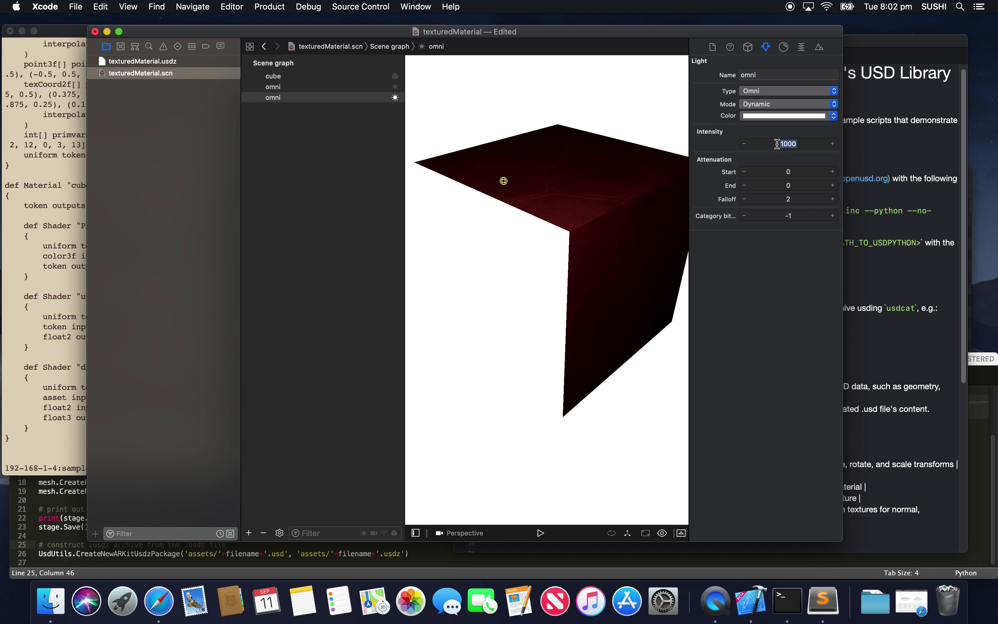
{"action": "type", "text": "0.6"}
{"action": "key", "text": "Return"}
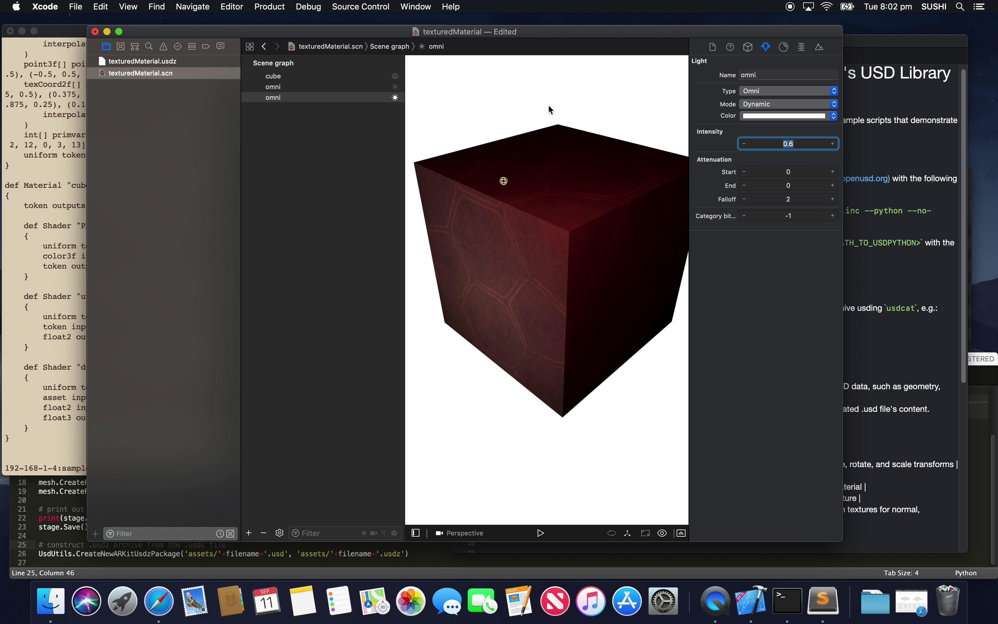
Set the second omni light's color to turquoise and save the scene
{"action": "left_click_drag", "start_coordinate": [550, 108], "coordinate": [542, 108]}
{"action": "left_click", "coordinate": [785, 48]}
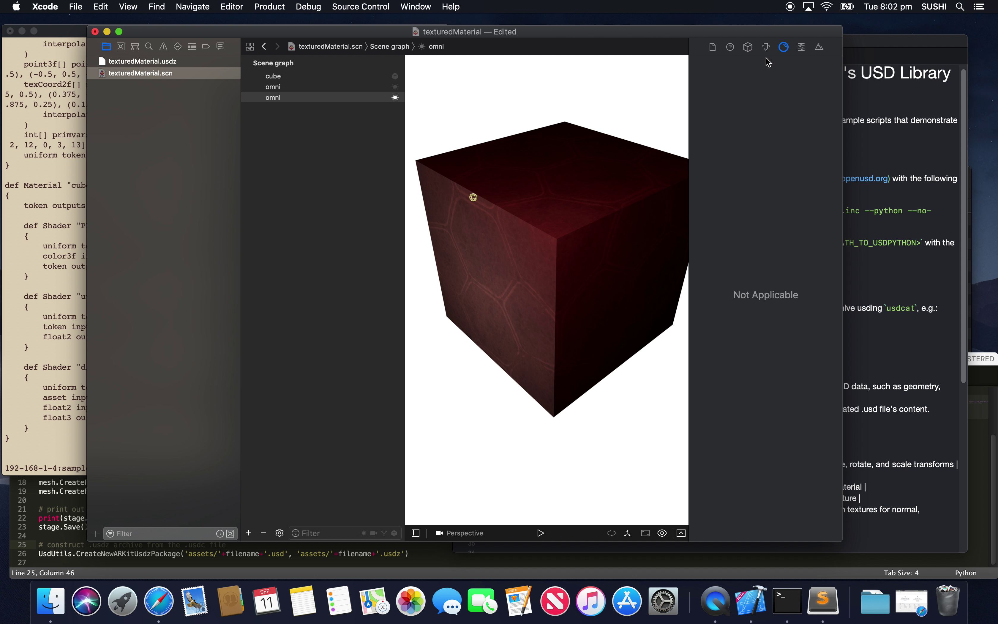
{"action": "left_click", "coordinate": [765, 47]}
{"action": "left_click", "coordinate": [779, 116]}
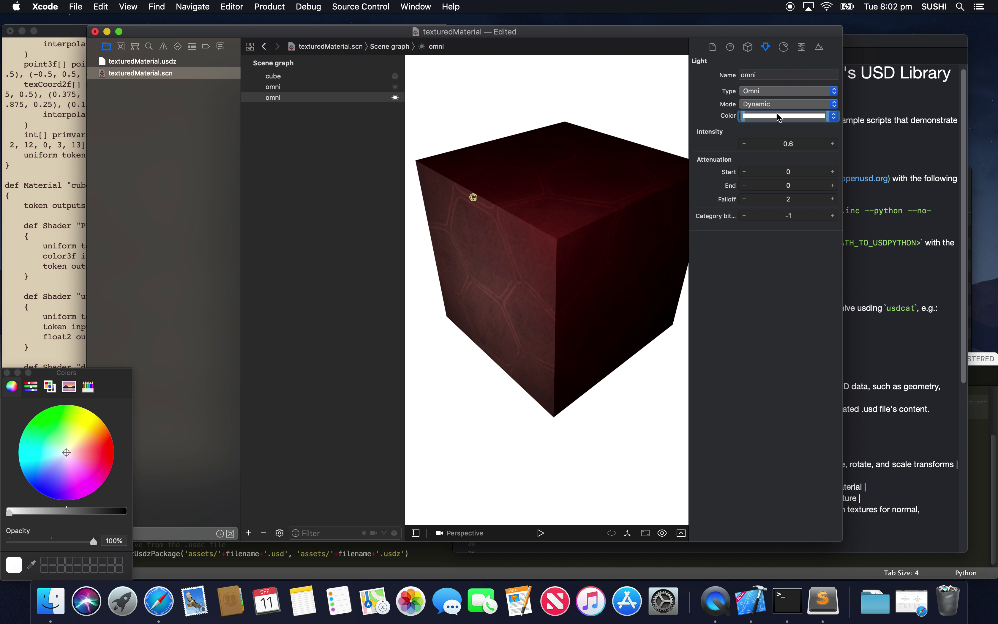
{"action": "left_click", "coordinate": [60, 455]}
{"action": "left_click_drag", "start_coordinate": [52, 455], "coordinate": [40, 445]}
{"action": "left_click_drag", "start_coordinate": [504, 440], "coordinate": [531, 414]}
{"action": "key", "text": "super+s"}
{"action": "left_click_drag", "start_coordinate": [382, 37], "coordinate": [374, 41]}
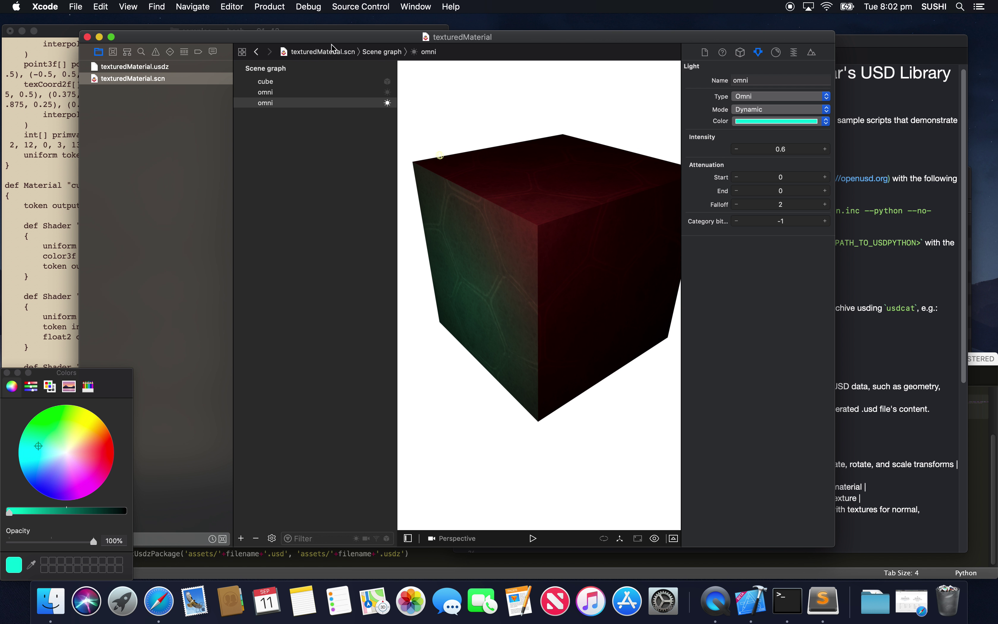
Export texturedMaterial.scn to the assets folder in Digital Asset Exchange (DAE) format as texturedMaterial.dae
{"action": "left_click", "coordinate": [160, 83]}
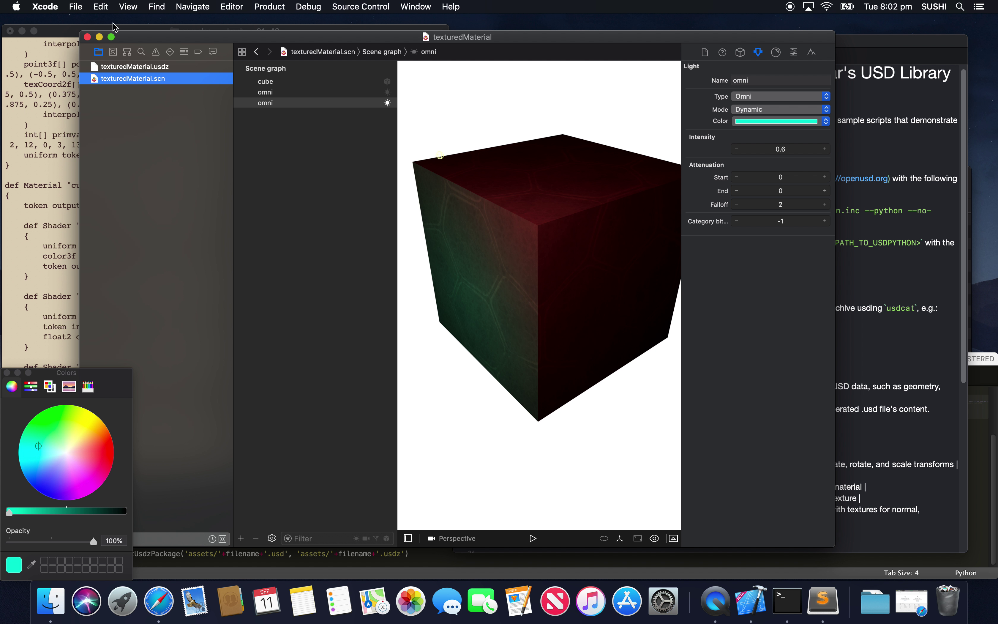
{"action": "left_click", "coordinate": [82, 8]}
{"action": "left_click", "coordinate": [120, 196]}
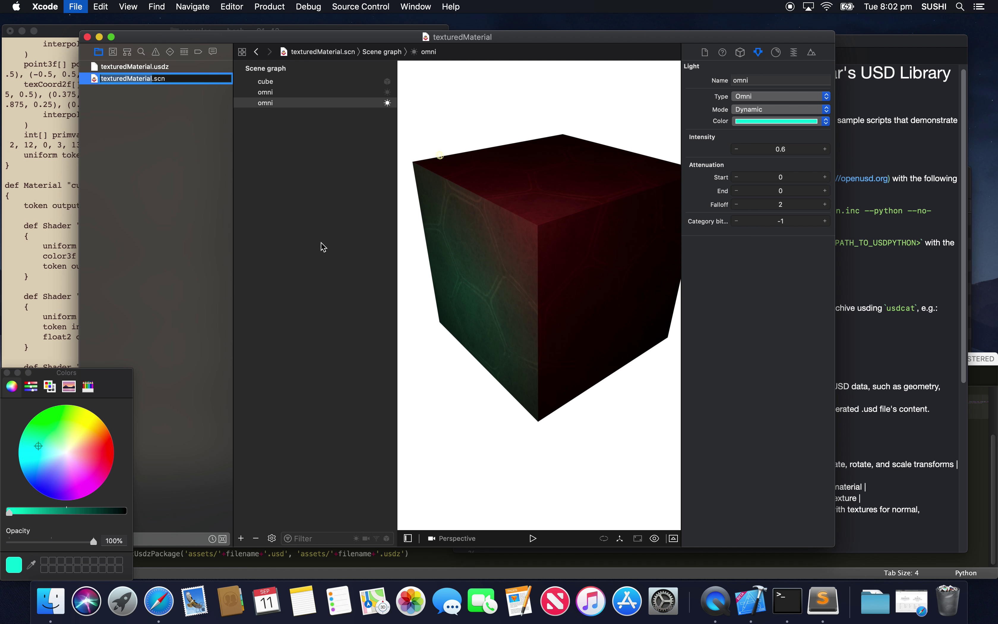
{"action": "left_click", "coordinate": [493, 127]}
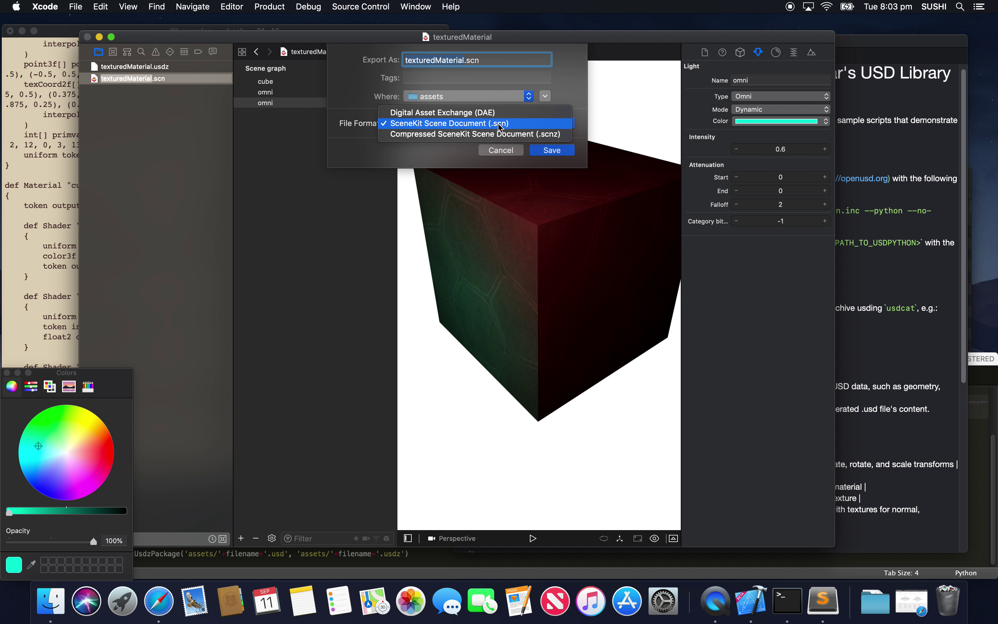
{"action": "left_click", "coordinate": [481, 113]}
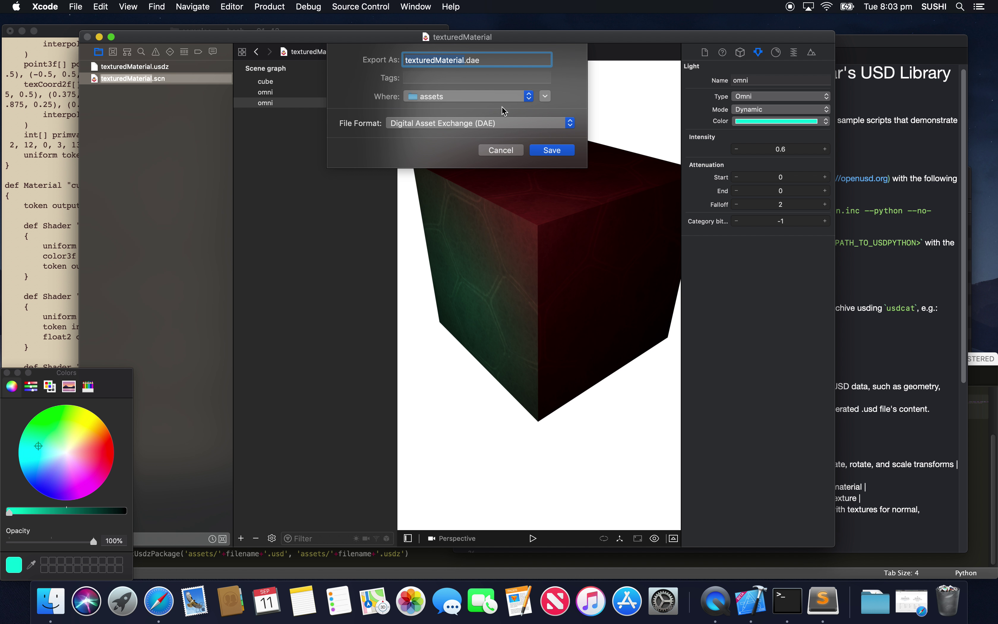
{"action": "left_click", "coordinate": [552, 150]}
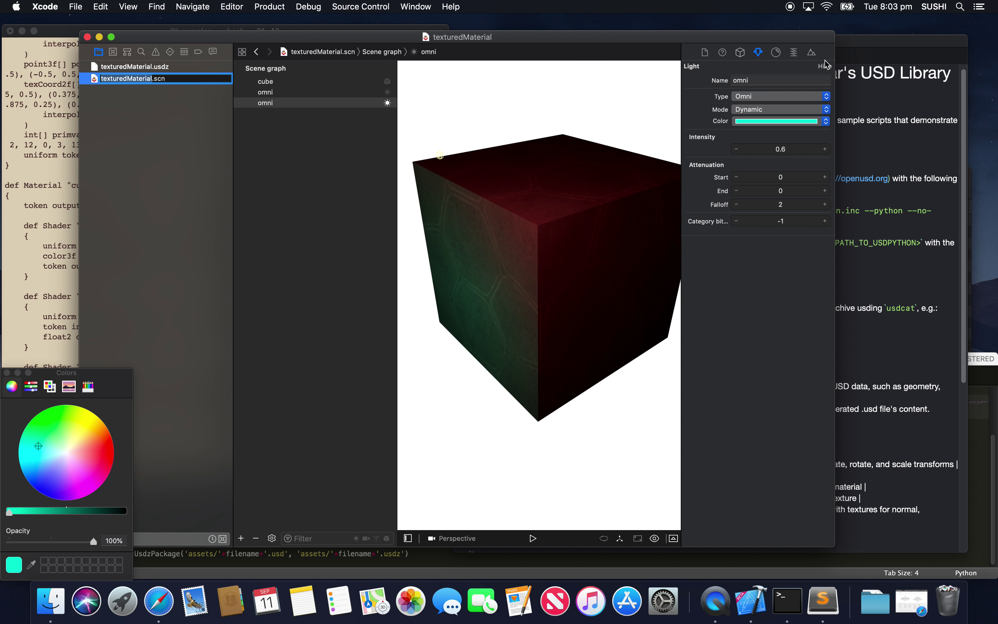
Find Blender with a system search, launch it and make its window full screen
{"action": "left_click", "coordinate": [961, 7]}
{"action": "type", "text": "blender"}
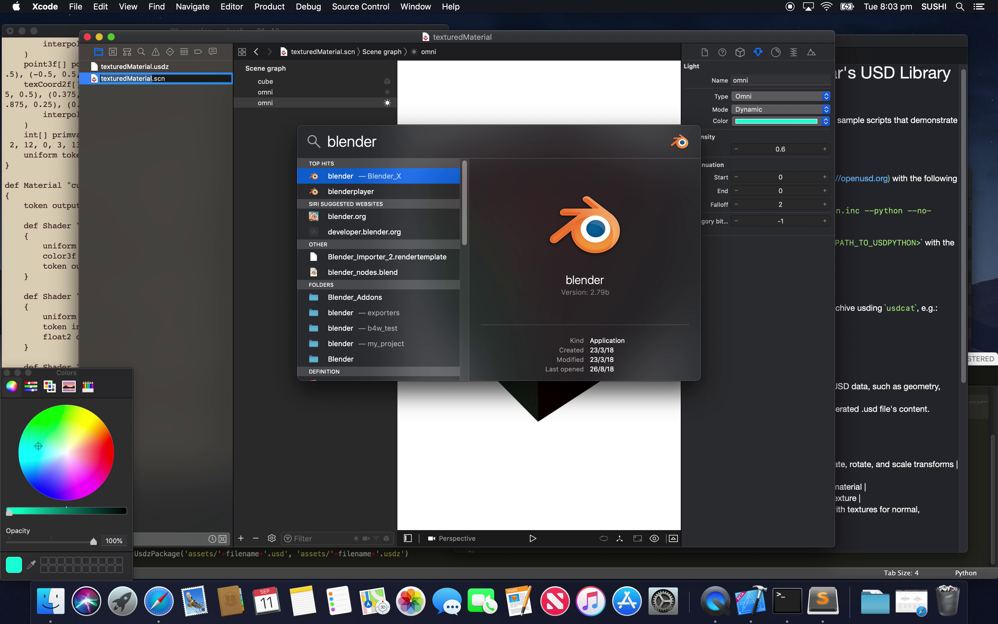
{"action": "key", "text": "Down"}
{"action": "key", "text": "Up"}
{"action": "key", "text": "Return"}
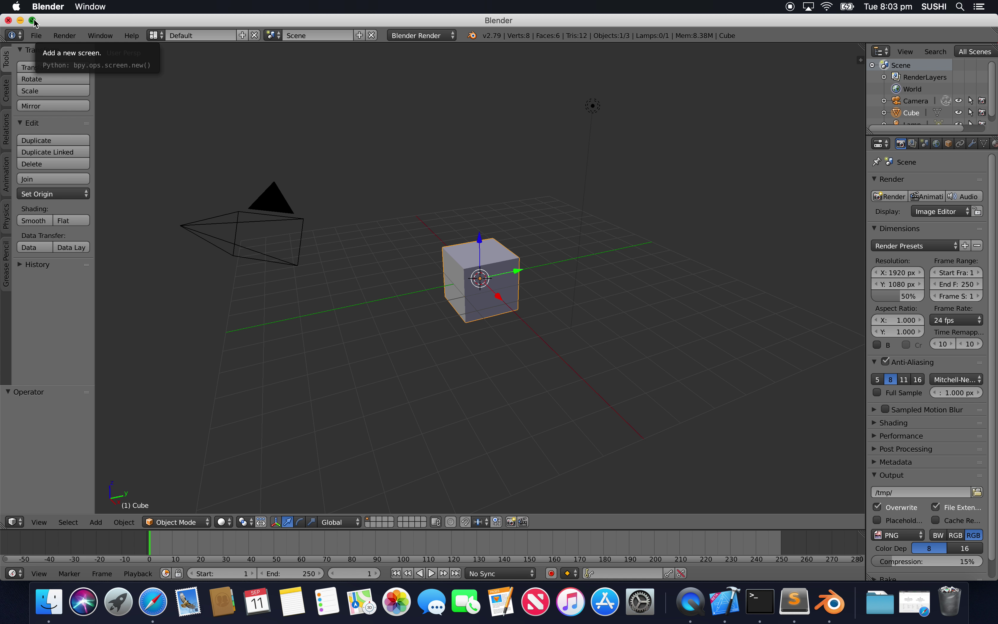
{"action": "left_click", "coordinate": [32, 21]}
Delete all default objects from the Blender scene
{"action": "left_click", "coordinate": [316, 162]}
{"action": "key", "text": "a"}
{"action": "key", "text": "a"}
{"action": "key", "text": "x"}
{"action": "left_click", "coordinate": [398, 164]}
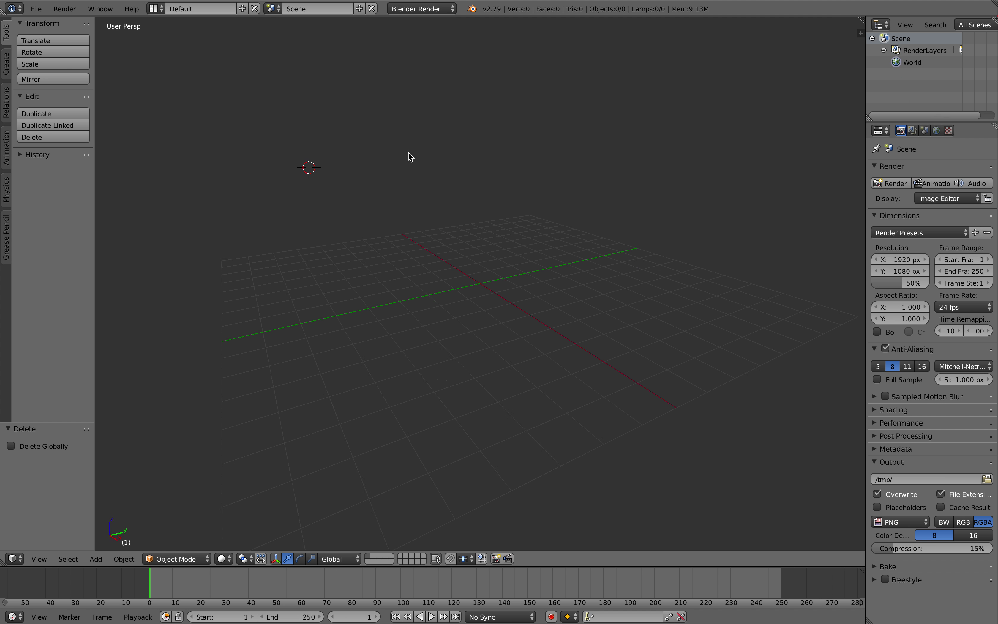
Import texturedMaterial.dae as a Collada file, locating it through Finder in the USDPython/samples/assets folder
{"action": "left_click", "coordinate": [36, 8]}
{"action": "mouse_move", "coordinate": [105, 234]}
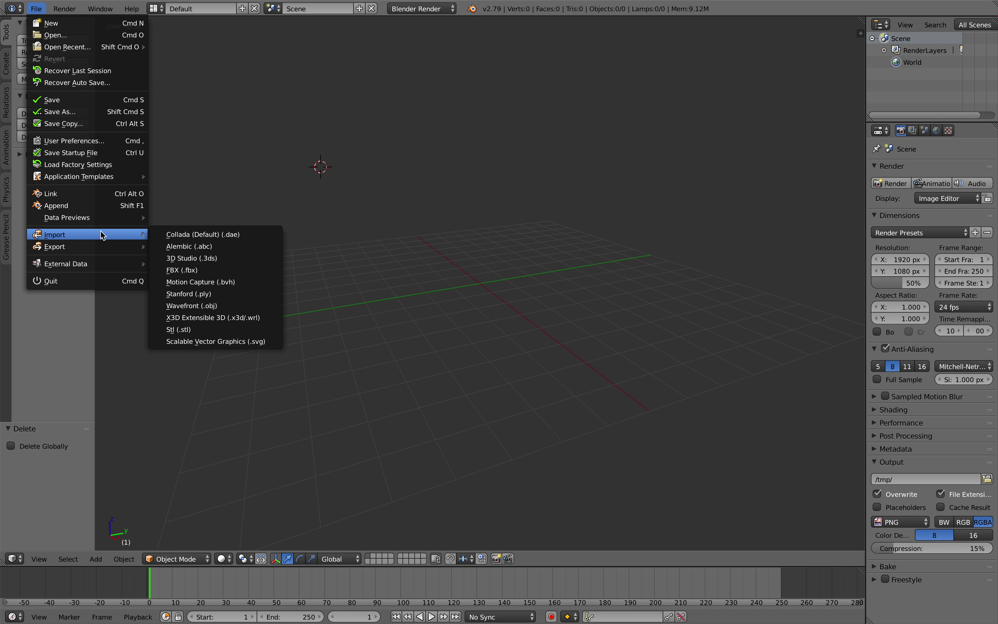
{"action": "left_click", "coordinate": [229, 232]}
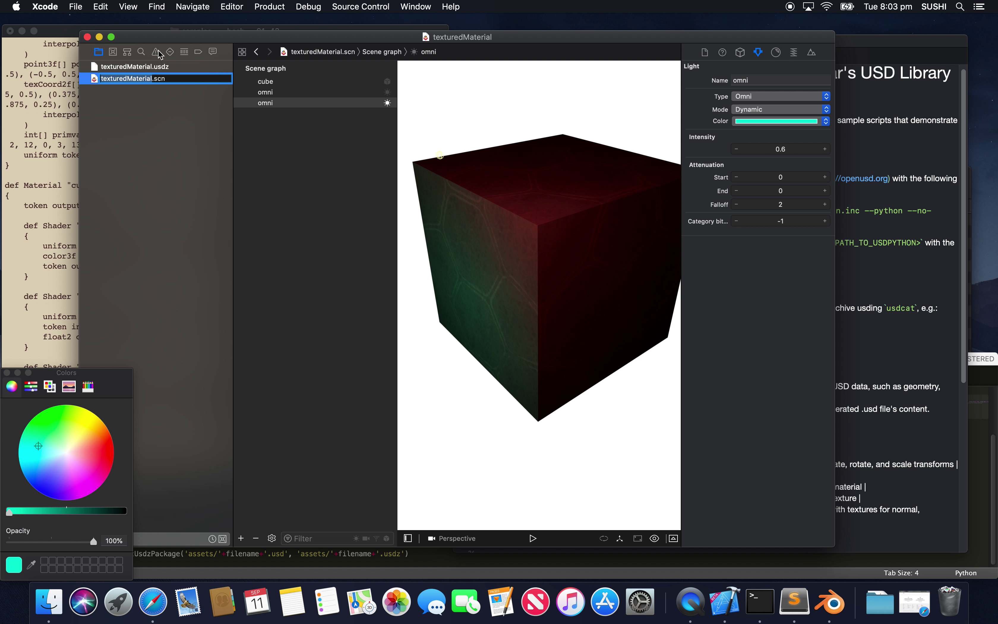
{"action": "left_click", "coordinate": [885, 600]}
{"action": "left_click", "coordinate": [880, 570]}
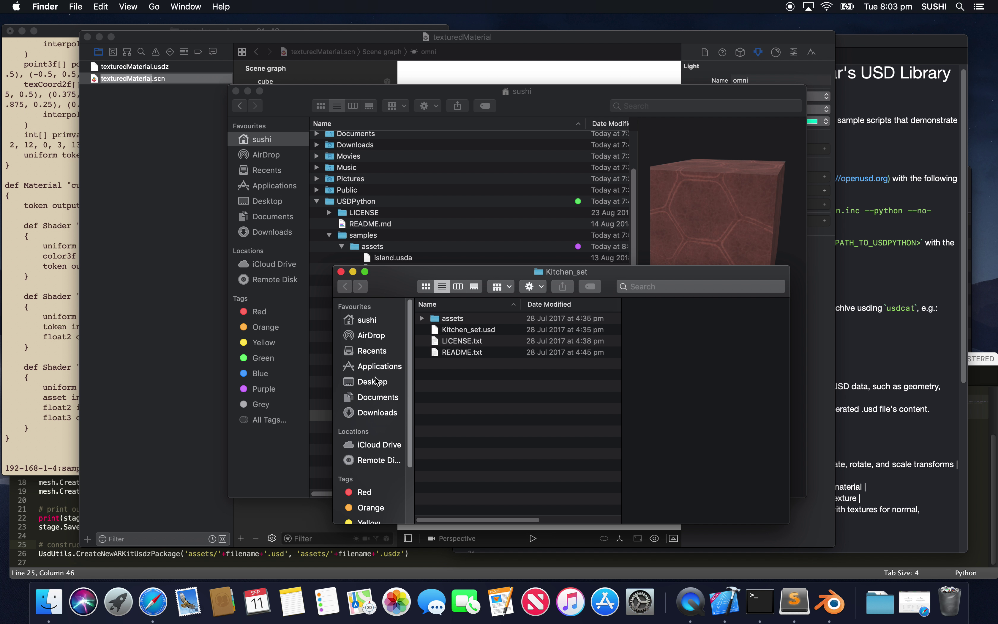
{"action": "left_click_drag", "start_coordinate": [333, 270], "coordinate": [163, 211]}
{"action": "left_click", "coordinate": [198, 267]}
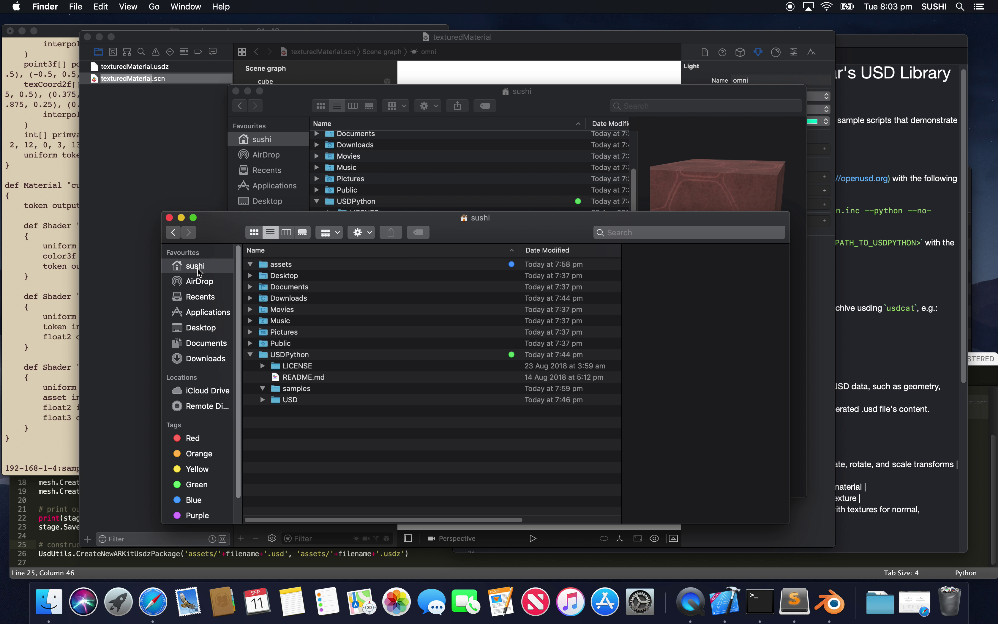
{"action": "left_click", "coordinate": [251, 264]}
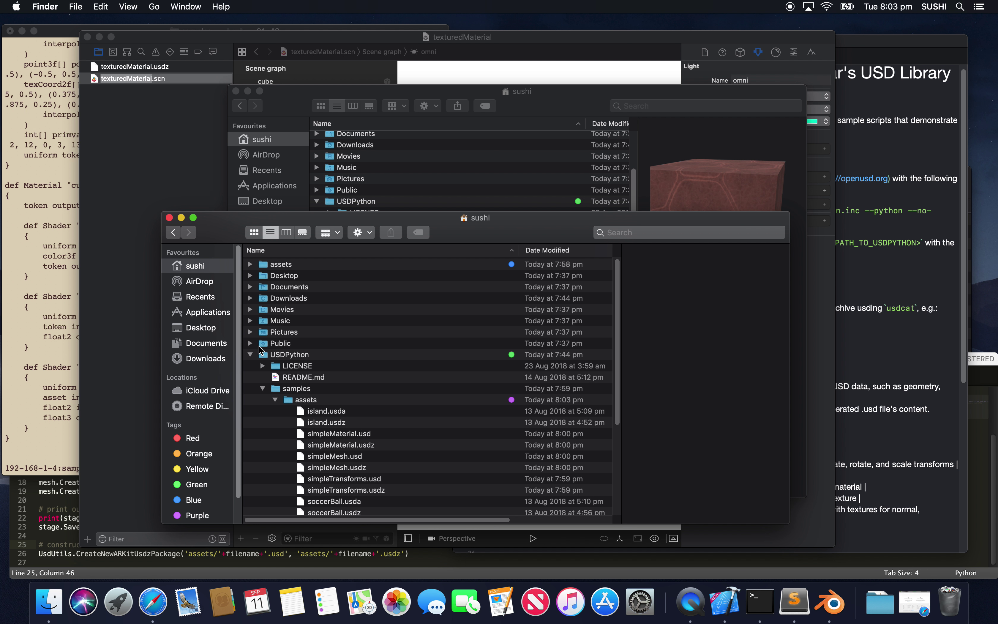
{"action": "left_click", "coordinate": [310, 401]}
{"action": "scroll", "coordinate": [343, 410], "scroll_direction": "down", "scroll_amount": 5}
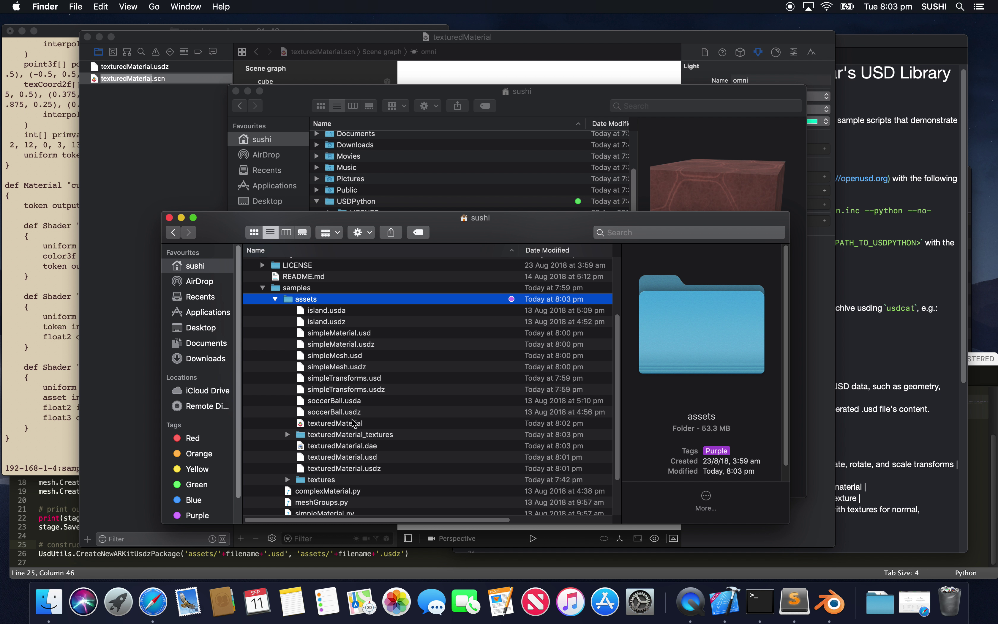
{"action": "left_click_drag", "start_coordinate": [351, 449], "coordinate": [497, 298]}
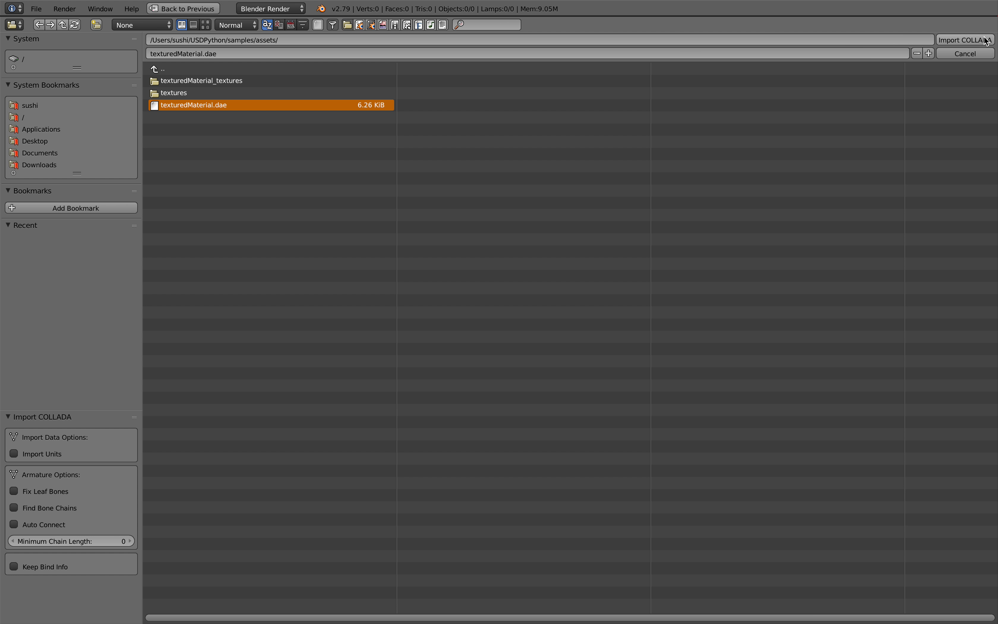
{"action": "left_click", "coordinate": [971, 42]}
Examine the imported cube and lights in Material shading and in Rendered shading
{"action": "left_click_drag", "start_coordinate": [476, 338], "coordinate": [394, 416]}
{"action": "scroll", "coordinate": [520, 338], "scroll_direction": "up", "scroll_amount": 8}
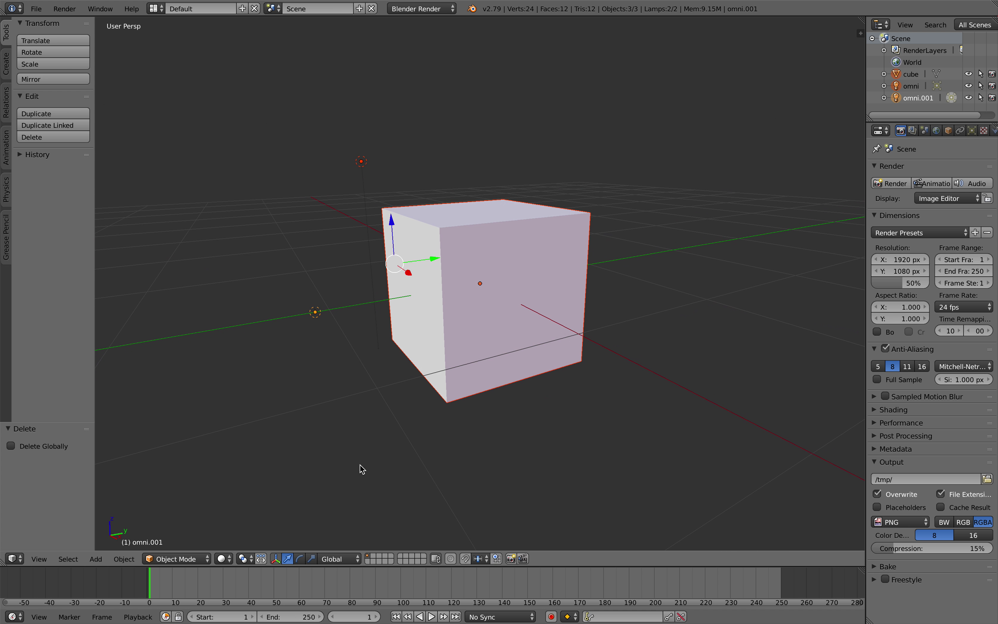
{"action": "left_click", "coordinate": [229, 559]}
{"action": "left_click", "coordinate": [248, 488]}
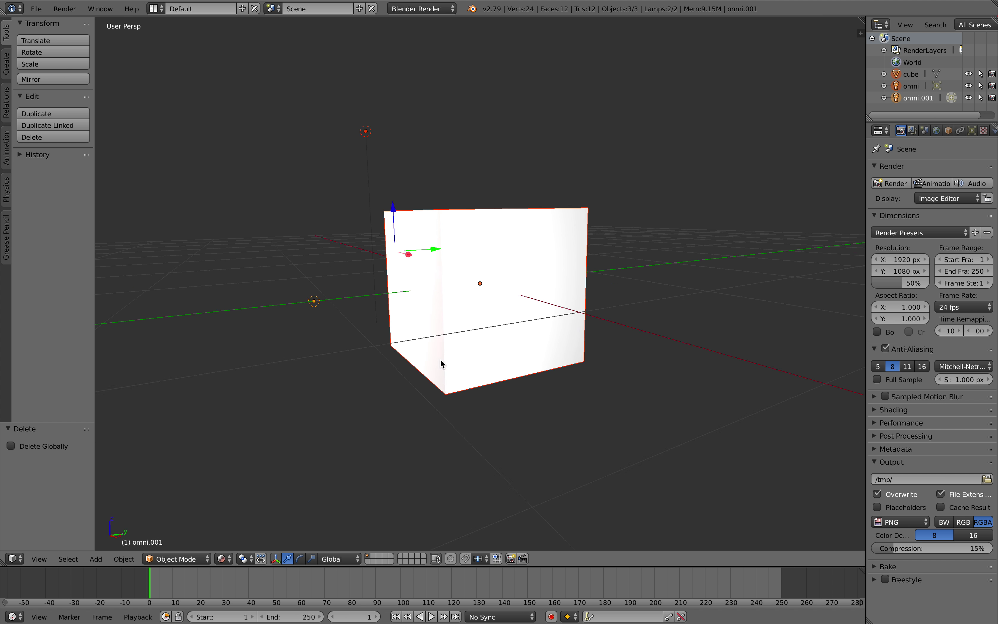
{"action": "left_click", "coordinate": [223, 558]}
{"action": "left_click", "coordinate": [253, 477]}
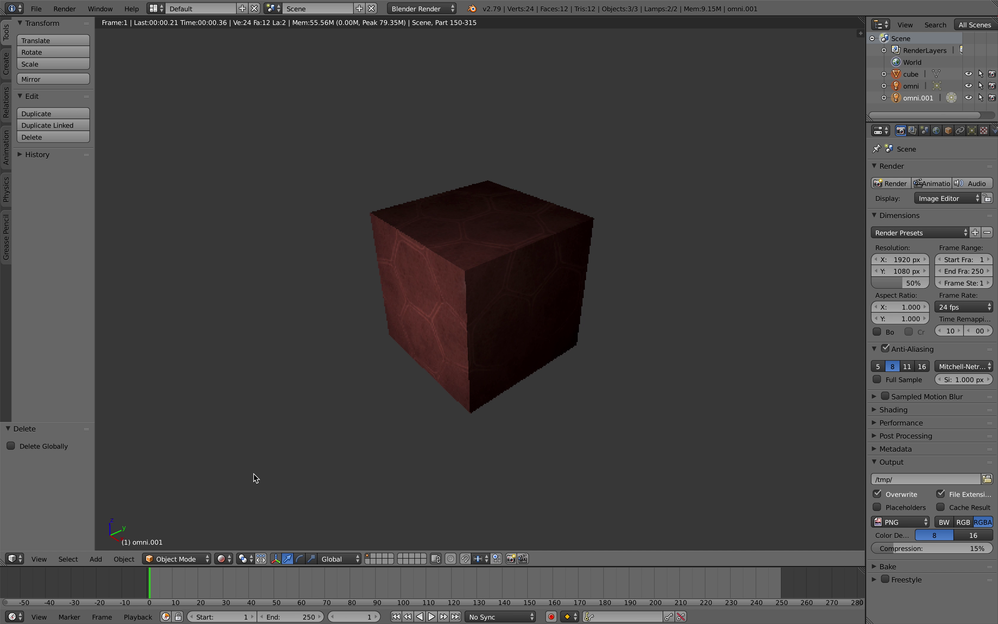
Leave the rendered view, select only the cube and switch the viewport to Material shading
{"action": "left_click_drag", "start_coordinate": [453, 366], "coordinate": [408, 416]}
{"action": "left_click", "coordinate": [226, 558]}
{"action": "left_click", "coordinate": [240, 518]}
{"action": "left_click_drag", "start_coordinate": [486, 368], "coordinate": [454, 380]}
{"action": "right_click", "coordinate": [484, 276]}
{"action": "left_click_drag", "start_coordinate": [340, 499], "coordinate": [336, 475]}
{"action": "left_click", "coordinate": [222, 558]}
{"action": "left_click", "coordinate": [254, 493]}
{"action": "mouse_move", "coordinate": [483, 392]}
{"action": "left_mouse_down"}
{"action": "mouse_move", "coordinate": [543, 296]}
{"action": "mouse_move", "coordinate": [483, 330]}
{"action": "left_mouse_up"}
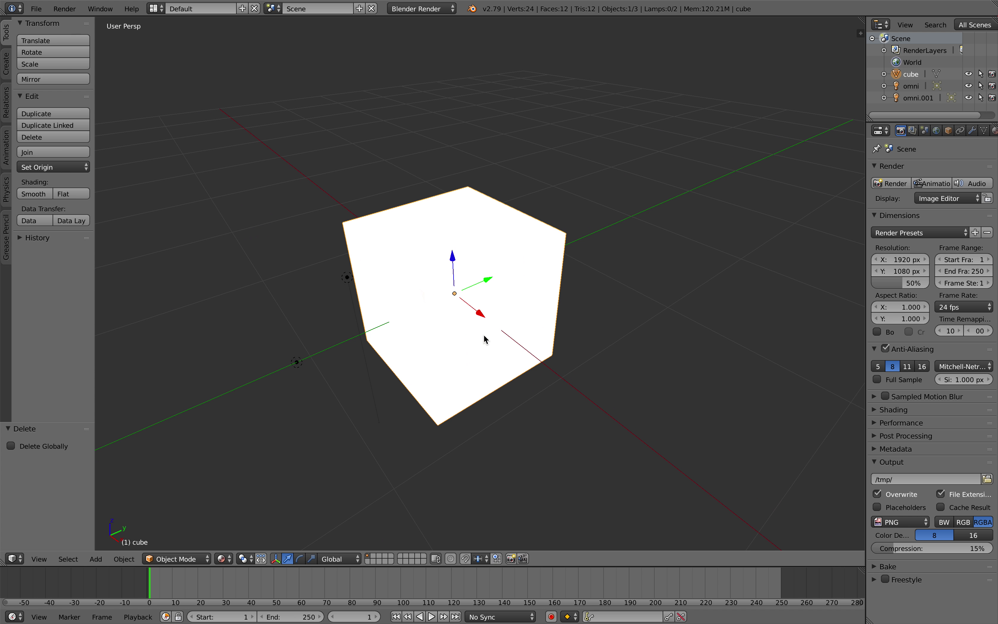
Open cubeMaterial's settings, widen the properties area and raise the material's specular hardness
{"action": "scroll", "coordinate": [973, 131], "scroll_direction": "down", "scroll_amount": 2}
{"action": "left_click", "coordinate": [983, 131]}
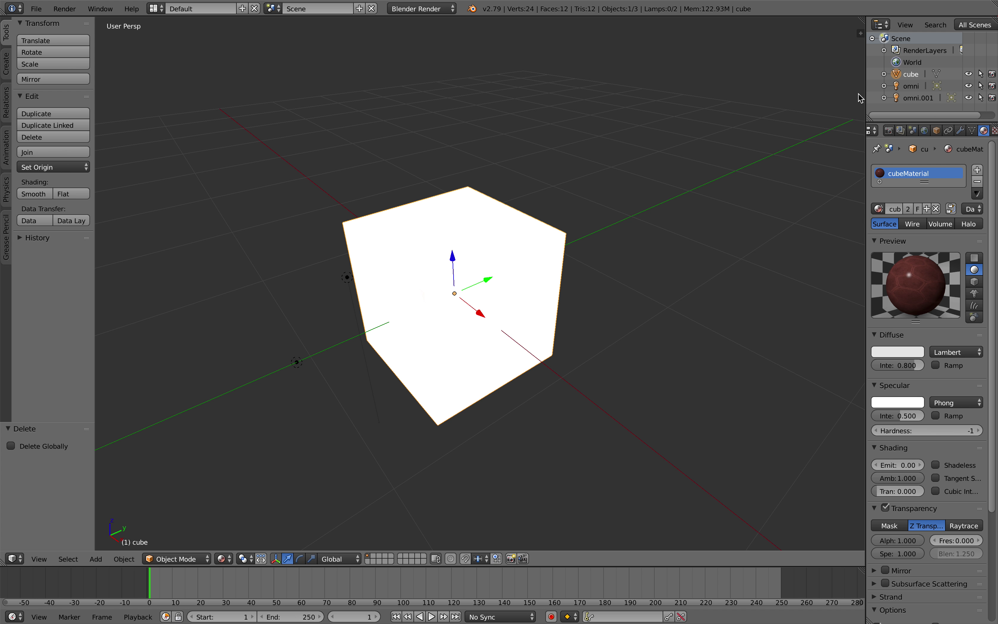
{"action": "left_click_drag", "start_coordinate": [865, 99], "coordinate": [761, 98]}
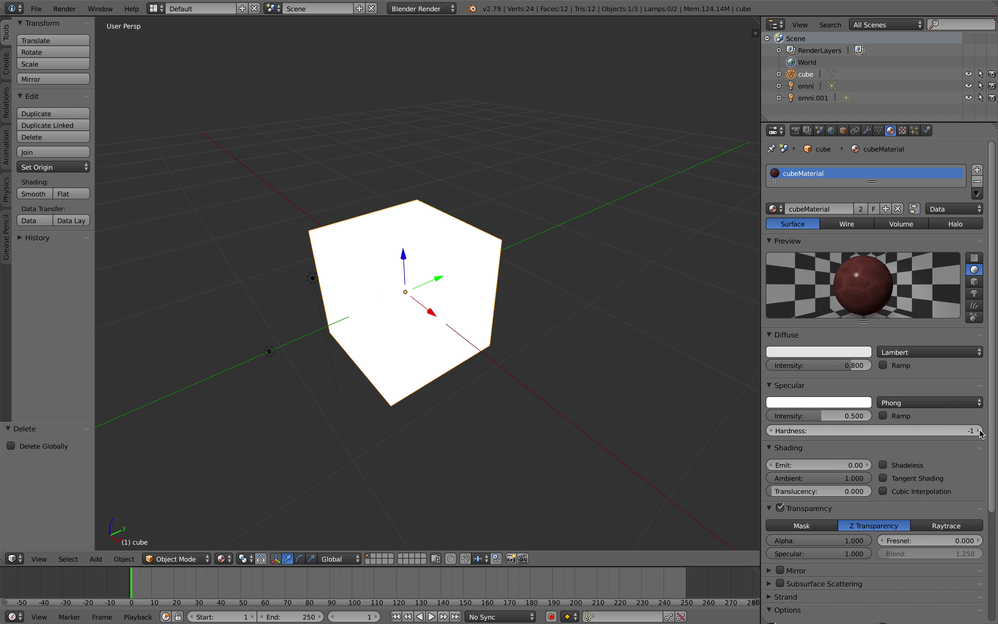
{"action": "mouse_move", "coordinate": [927, 430]}
{"action": "left_mouse_down"}
{"action": "mouse_move", "coordinate": [990, 430]}
{"action": "mouse_move", "coordinate": [932, 430]}
{"action": "left_mouse_up"}
{"action": "left_click_drag", "start_coordinate": [512, 315], "coordinate": [470, 259]}
Add a Subdivision Surface modifier to the cube and check how the mesh deforms
{"action": "left_click", "coordinate": [866, 130]}
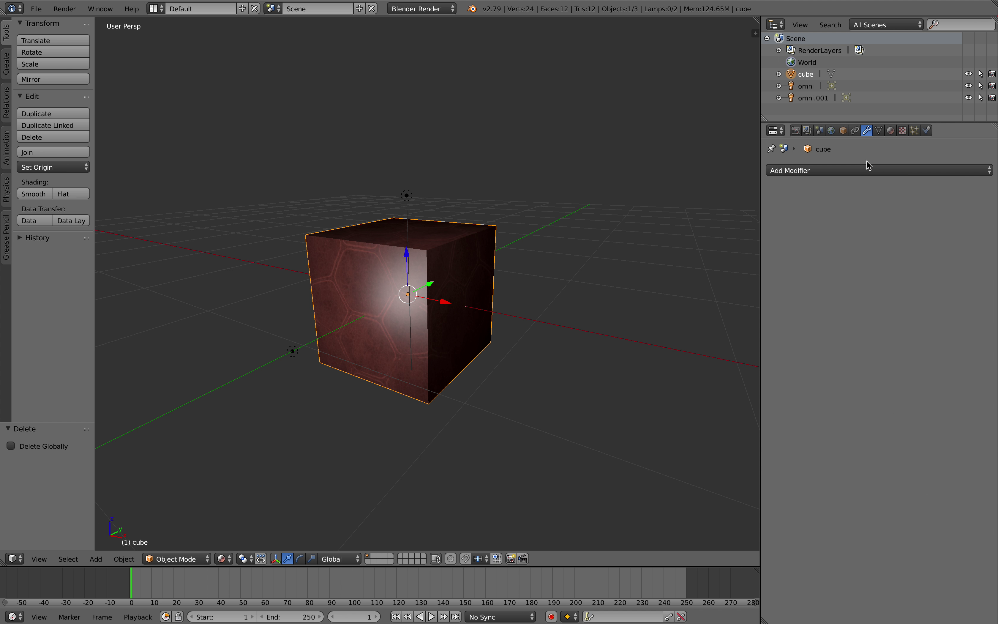
{"action": "left_click", "coordinate": [840, 170]}
{"action": "left_click", "coordinate": [763, 367]}
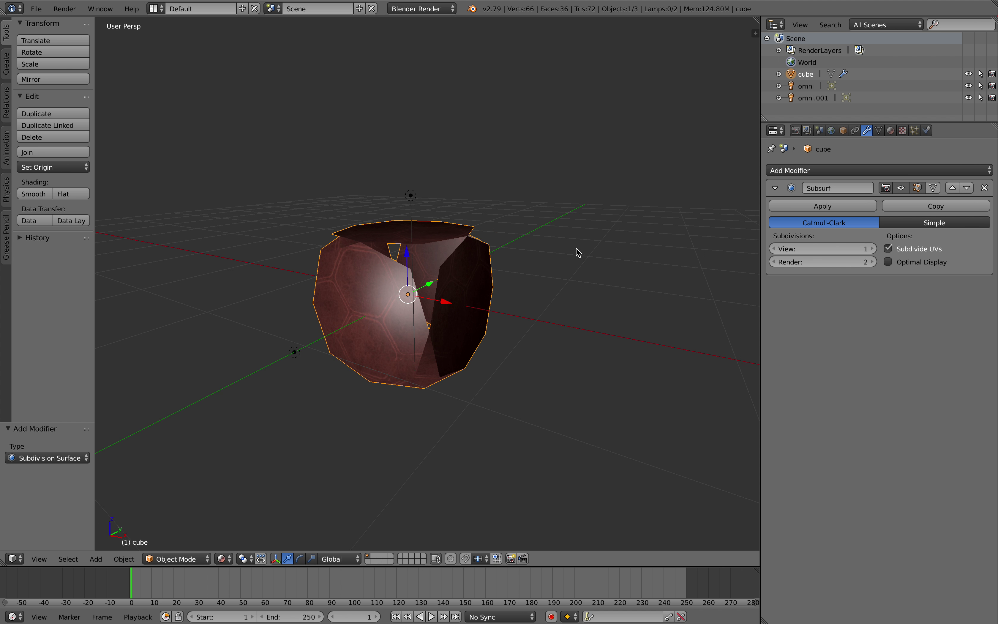
{"action": "left_click_drag", "start_coordinate": [574, 250], "coordinate": [615, 244]}
{"action": "key", "text": "Tab"}
{"action": "key", "text": "Tab"}
{"action": "left_click_drag", "start_coordinate": [517, 263], "coordinate": [456, 267]}
Select the cube's entire mesh in Edit Mode and convert its triangles with Tris to Quads
{"action": "key", "text": "Tab"}
{"action": "scroll", "coordinate": [480, 270], "scroll_direction": "up", "scroll_amount": 2}
{"action": "key", "text": "a"}
{"action": "scroll", "coordinate": [452, 269], "scroll_direction": "down", "scroll_amount": 4}
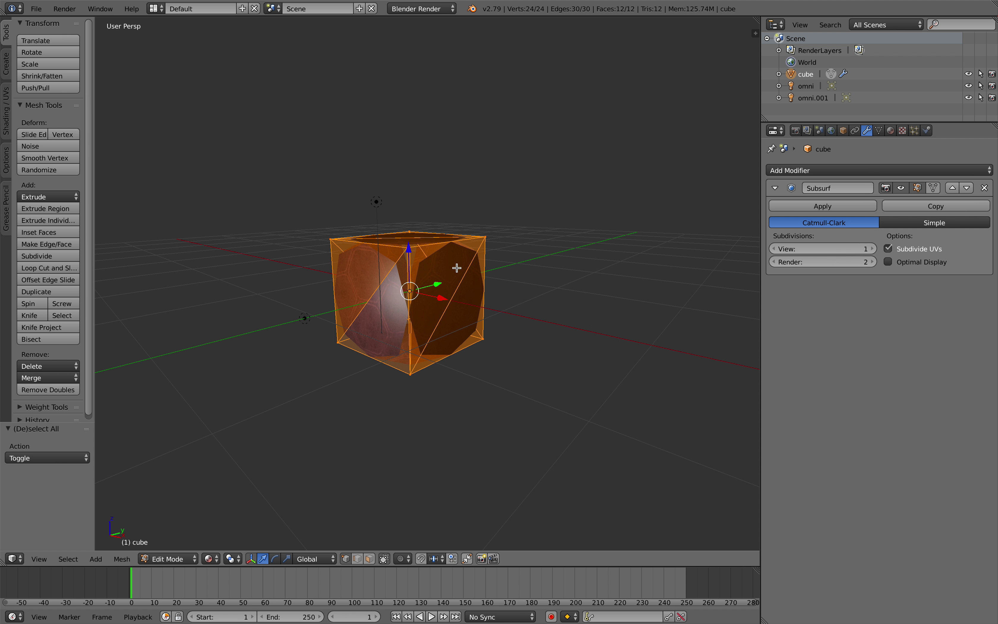
{"action": "key", "text": "space"}
{"action": "type", "text": "tris"}
{"action": "key", "text": "Return"}
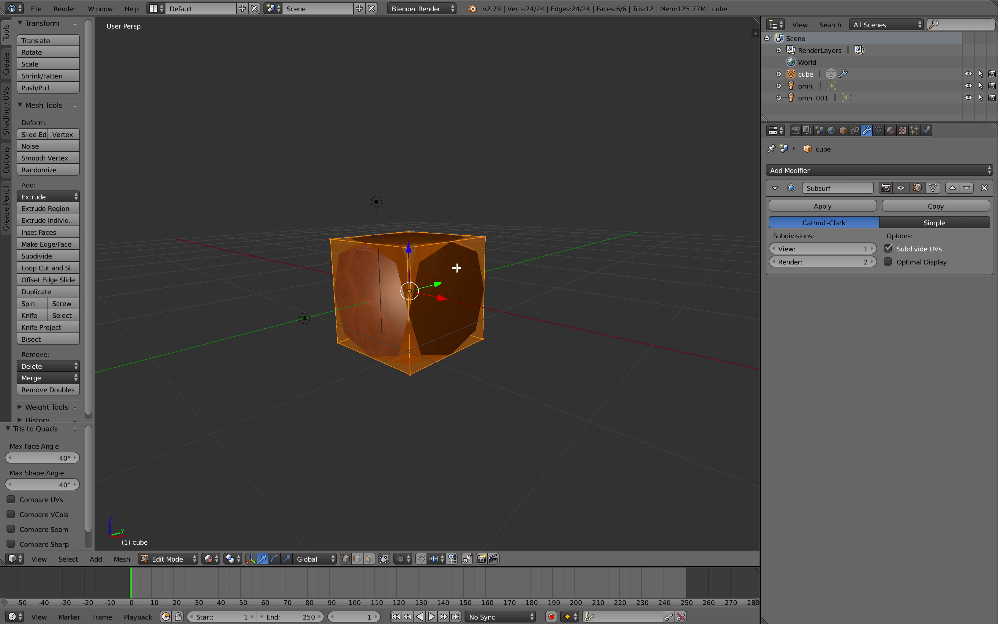
Merge the cube's duplicate vertices with Remove Doubles and return to Object Mode
{"action": "key", "text": "space"}
{"action": "type", "text": "remove do"}
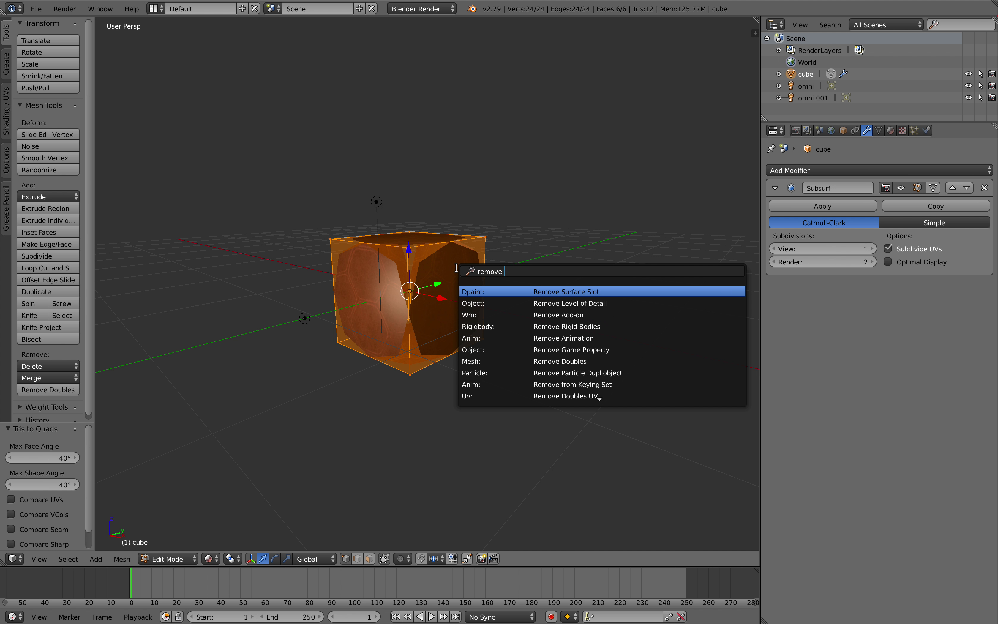
{"action": "key", "text": "Return"}
{"action": "key", "text": "Tab"}
Try subdivision level 2 on the cube and remove the Subsurf modifier
{"action": "left_click_drag", "start_coordinate": [423, 255], "coordinate": [360, 251]}
{"action": "key", "text": "ctrl+2"}
{"action": "scroll", "coordinate": [434, 260], "scroll_direction": "up", "scroll_amount": 3}
{"action": "left_click", "coordinate": [984, 187]}
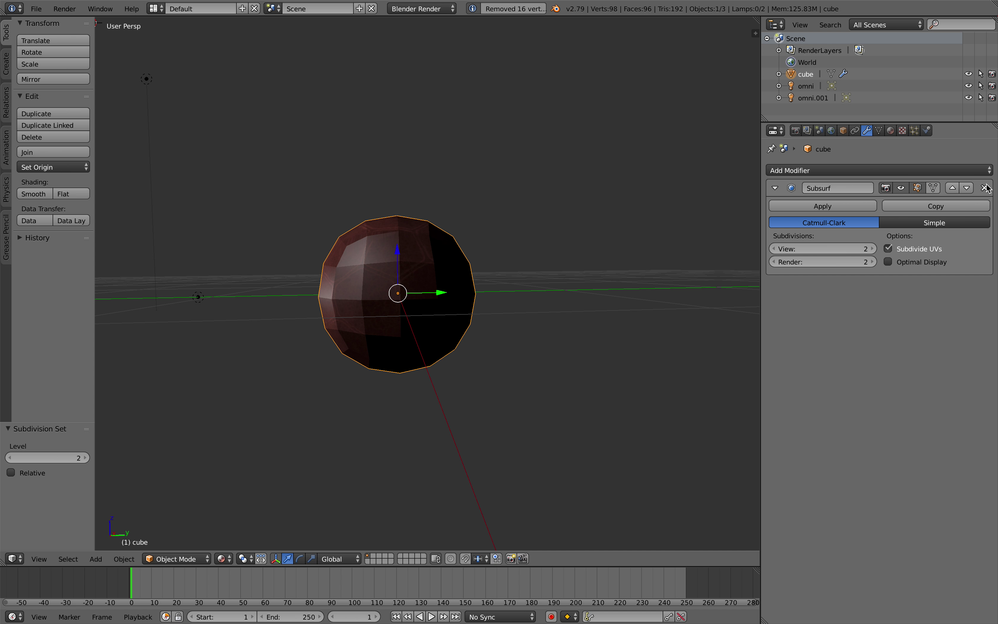
Add a Bevel modifier to the cube and set its width to 0.07
{"action": "left_click", "coordinate": [941, 170]}
{"action": "left_click_drag", "start_coordinate": [485, 205], "coordinate": [540, 227]}
{"action": "left_click", "coordinate": [820, 173]}
{"action": "left_click", "coordinate": [793, 209]}
{"action": "key", "text": "KP_6"}
{"action": "key", "text": "KP_6"}
{"action": "key", "text": "KP_4"}
{"action": "key", "text": "KP_4"}
{"action": "left_click_drag", "start_coordinate": [844, 223], "coordinate": [819, 223]}
Add a Subdivision Surface modifier with view level 2 after the cube's bevel
{"action": "mouse_move", "coordinate": [656, 264]}
{"action": "left_mouse_down"}
{"action": "mouse_move", "coordinate": [673, 245]}
{"action": "mouse_move", "coordinate": [646, 259]}
{"action": "left_mouse_up"}
{"action": "key", "text": "ctrl+2"}
{"action": "left_click_drag", "start_coordinate": [585, 280], "coordinate": [442, 275]}
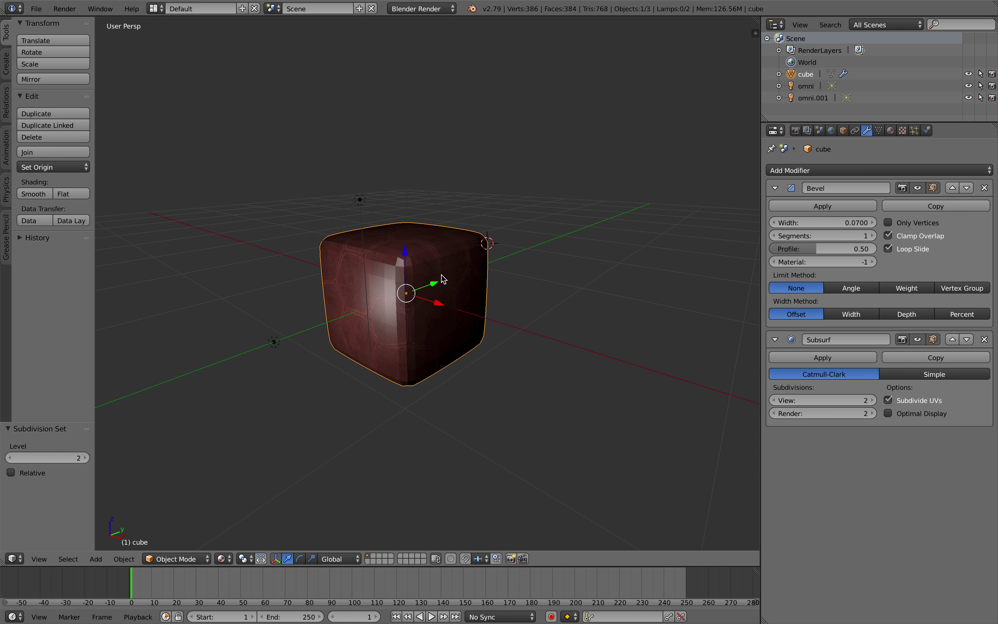
Apply Shade Smooth to the beveled, subdivided cube
{"action": "key", "text": "KP_2"}
{"action": "key", "text": "space"}
{"action": "type", "text": "smooth"}
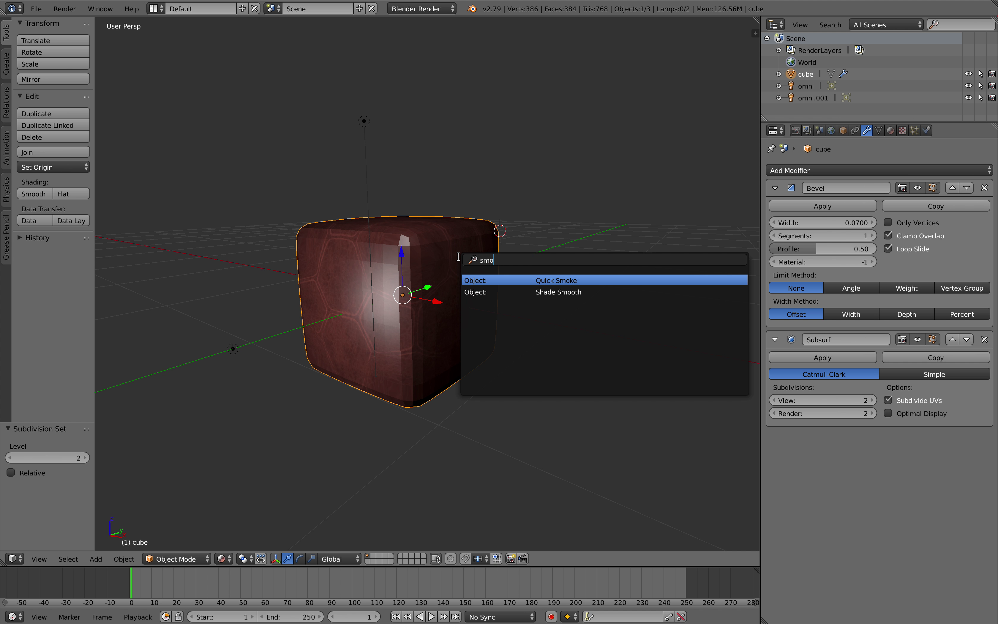
{"action": "key", "text": "Return"}
{"action": "left_click_drag", "start_coordinate": [459, 256], "coordinate": [499, 262]}
Reduce the cube's Bevel modifier width to 0.008
{"action": "left_click_drag", "start_coordinate": [837, 223], "coordinate": [813, 222]}
{"action": "left_click_drag", "start_coordinate": [388, 218], "coordinate": [388, 251]}
{"action": "scroll", "coordinate": [434, 257], "scroll_direction": "down", "scroll_amount": 2}
{"action": "key", "text": "KP_2"}
{"action": "key", "text": "KP_2"}
Move the cube up about 0.596 along the global Z axis
{"action": "key", "text": "g"}
{"action": "key", "text": "z"}
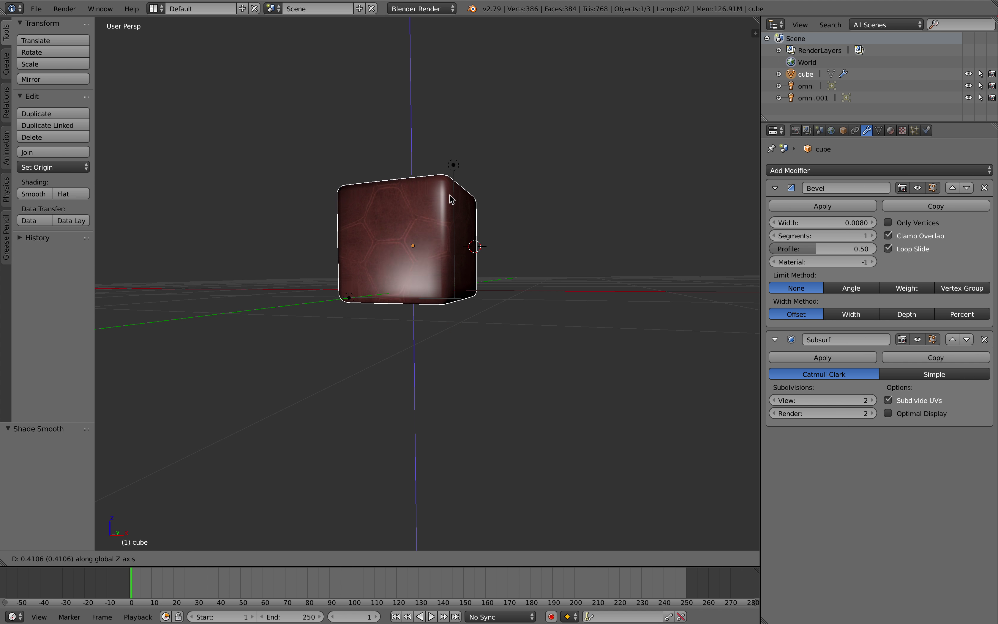
{"action": "left_click", "coordinate": [478, 202]}
{"action": "left_click_drag", "start_coordinate": [479, 198], "coordinate": [440, 203]}
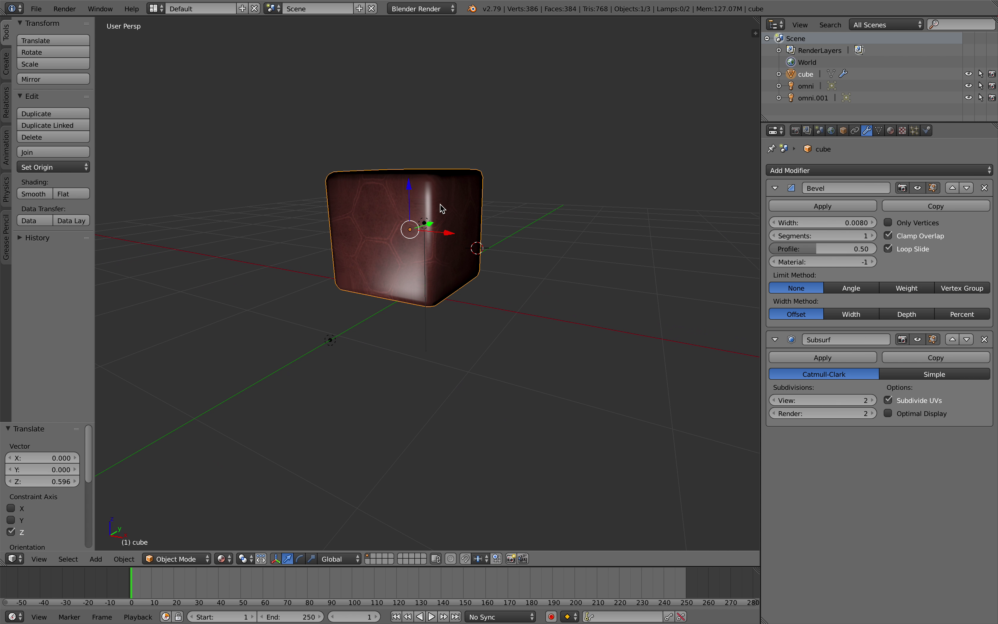
Save the Blender file in the Desktop folder as cube_textured
{"action": "key", "text": "ctrl+s"}
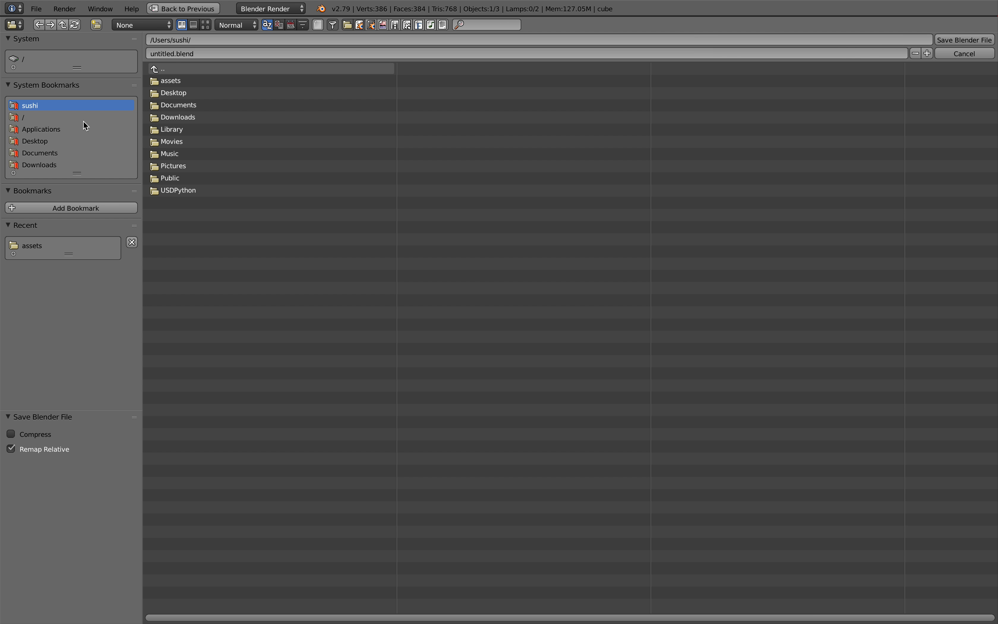
{"action": "left_click", "coordinate": [35, 141]}
{"action": "left_click", "coordinate": [165, 53]}
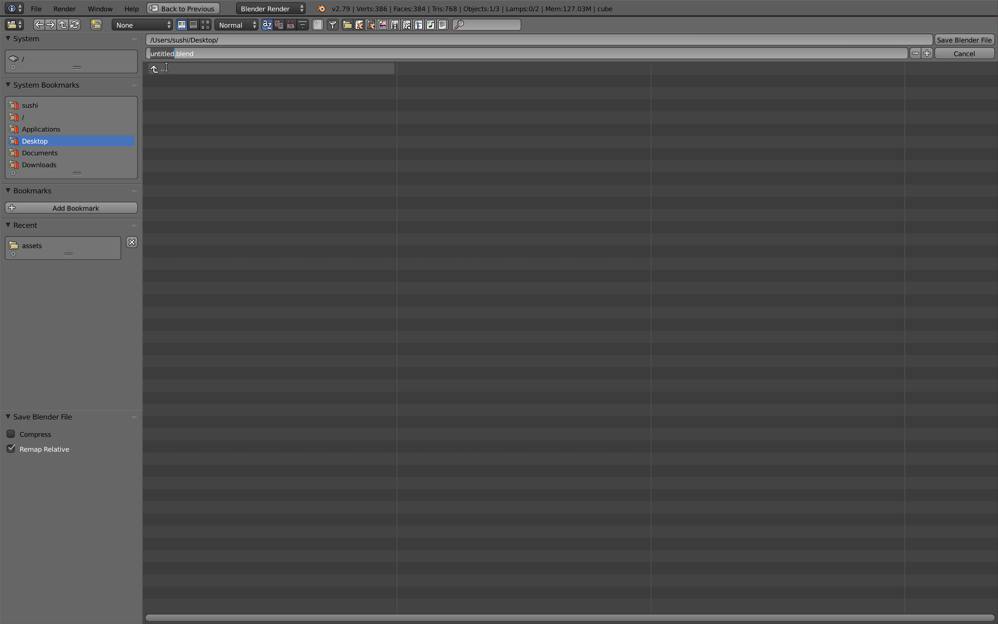
{"action": "type", "text": "cube_textur"}
{"action": "left_click", "coordinate": [964, 40]}
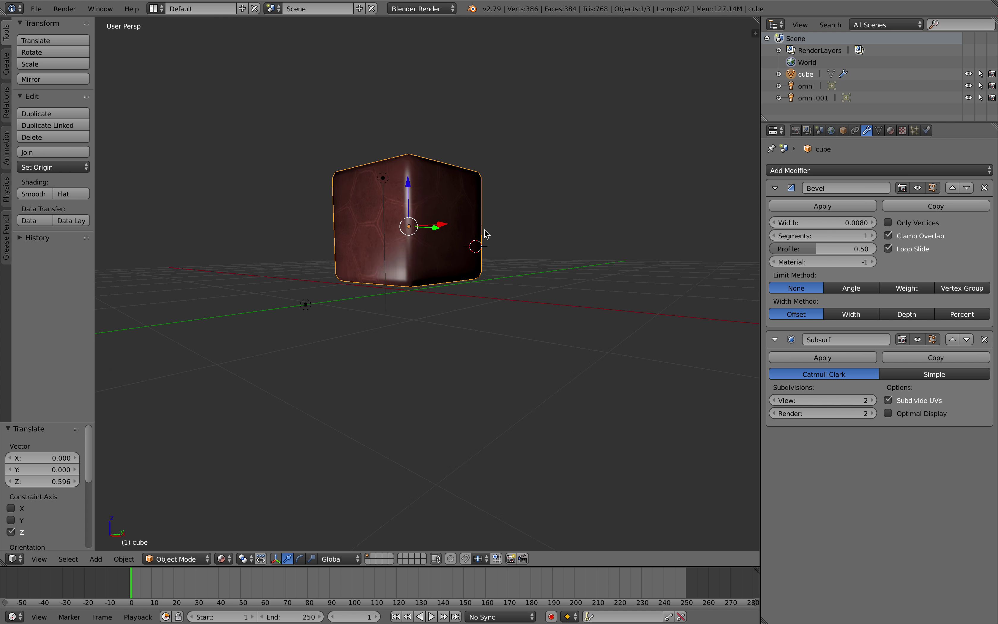
Enter Edit Mode and extrude the cube's top face upward
{"action": "key", "text": "Tab"}
{"action": "left_click_drag", "start_coordinate": [433, 288], "coordinate": [437, 288]}
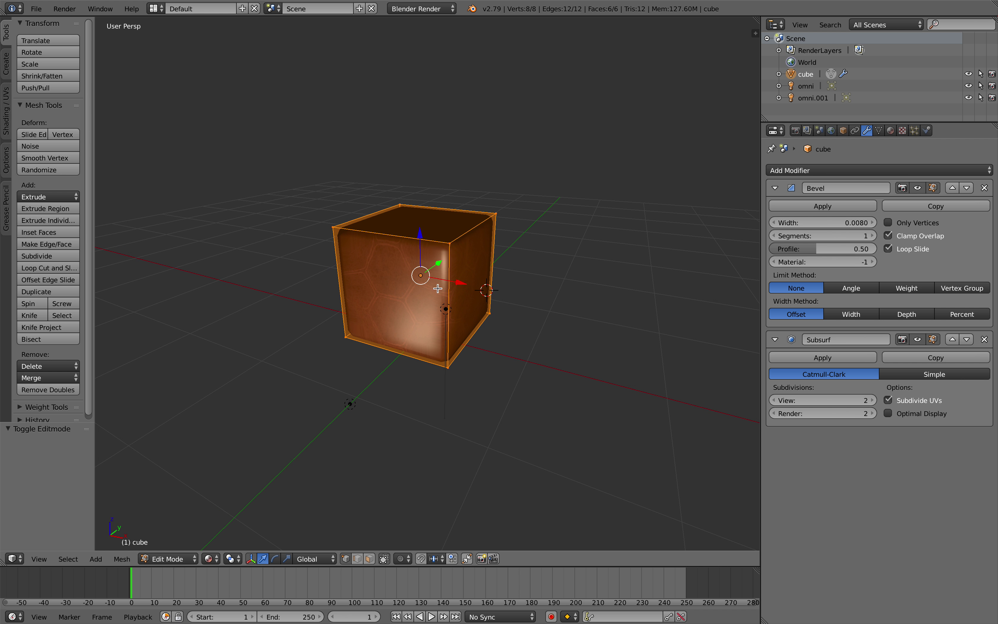
{"action": "left_click", "coordinate": [419, 214]}
{"action": "key", "text": "e"}
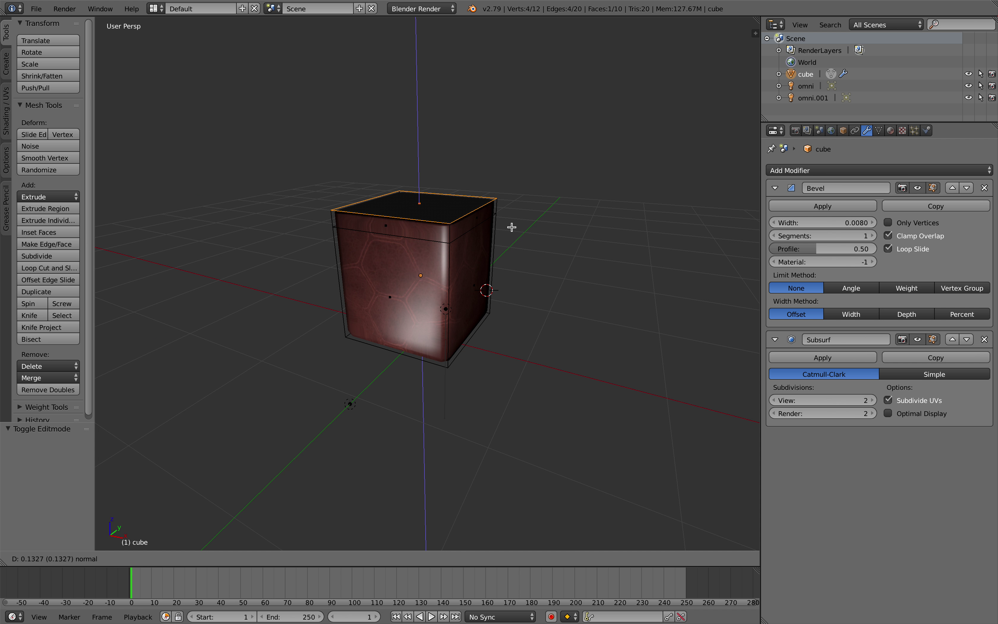
{"action": "left_click", "coordinate": [513, 194]}
Scale the extruded top face to about 0.549, lower it along Z, and return to Object Mode
{"action": "key", "text": "s"}
{"action": "left_click", "coordinate": [489, 178]}
{"action": "key", "text": "g"}
{"action": "key", "text": "z"}
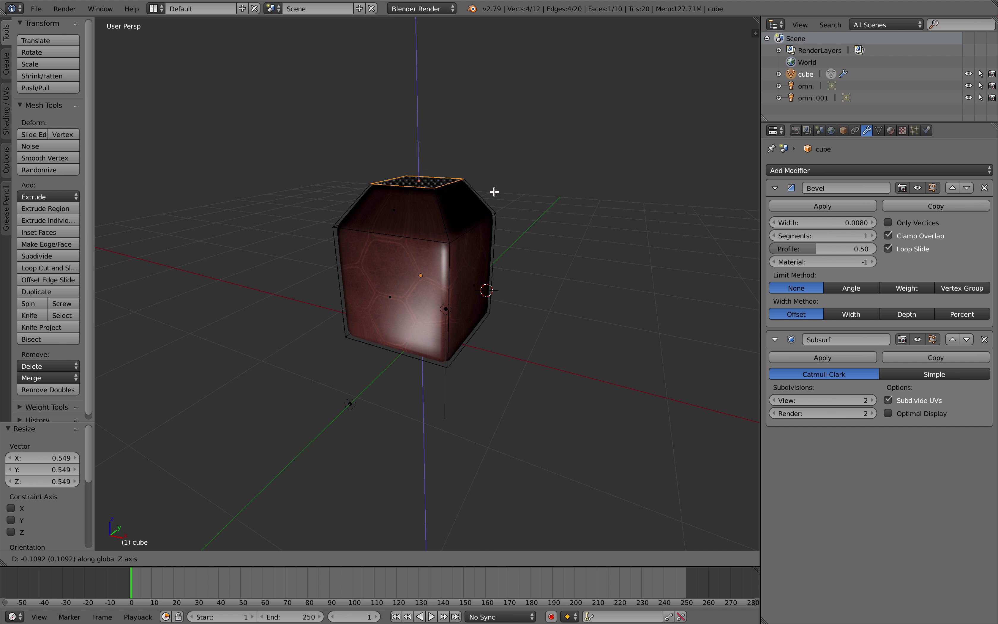
{"action": "left_click", "coordinate": [494, 207]}
{"action": "key", "text": "Tab"}
{"action": "left_click_drag", "start_coordinate": [441, 217], "coordinate": [472, 266]}
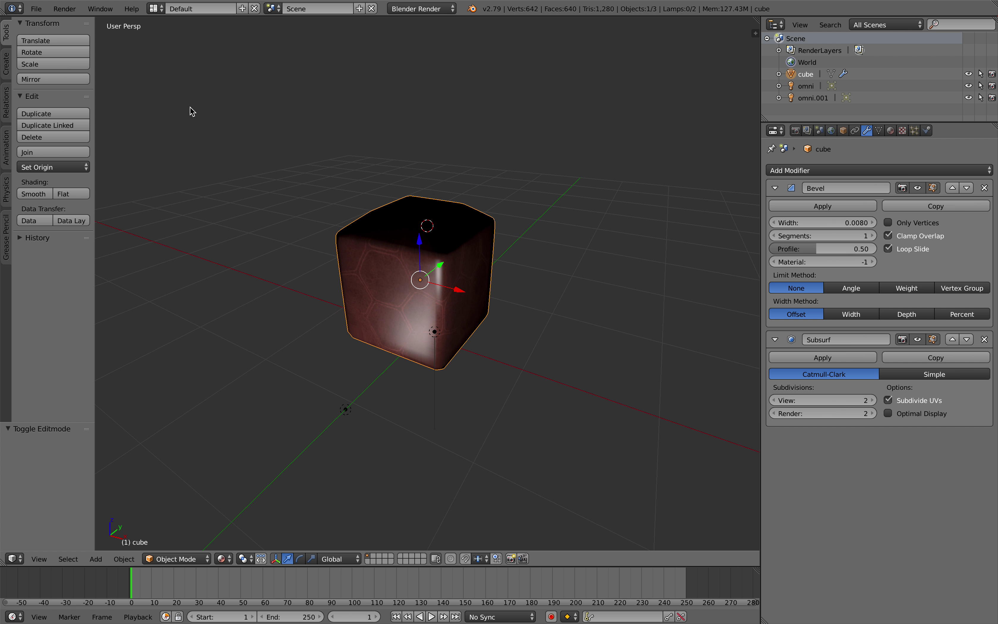
Export the scene as Wavefront OBJ to the Desktop folder under the name cube_textured.obj
{"action": "left_click", "coordinate": [36, 9]}
{"action": "mouse_move", "coordinate": [87, 247]}
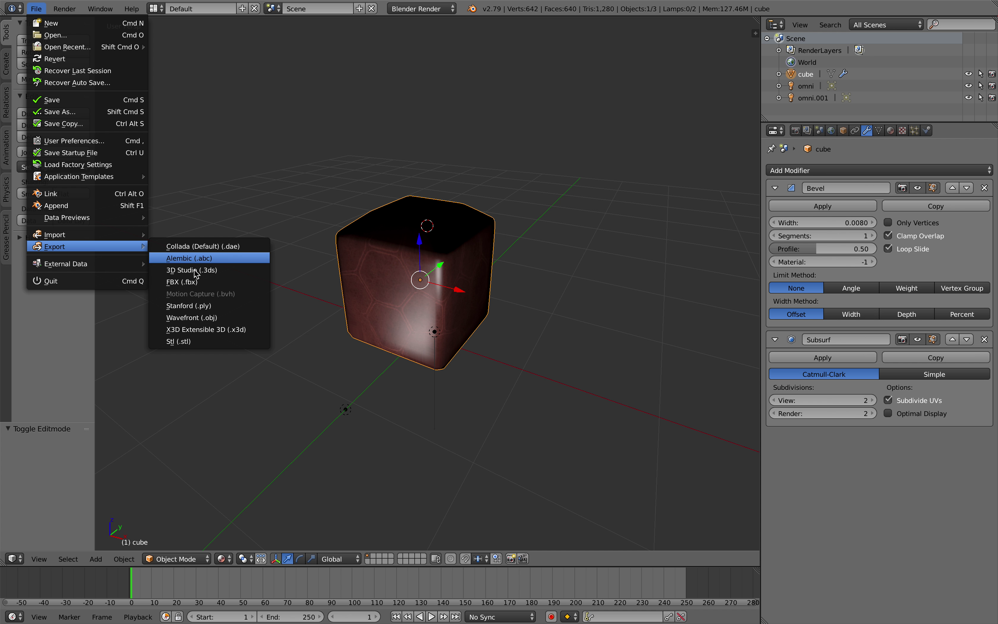
{"action": "left_click", "coordinate": [226, 321]}
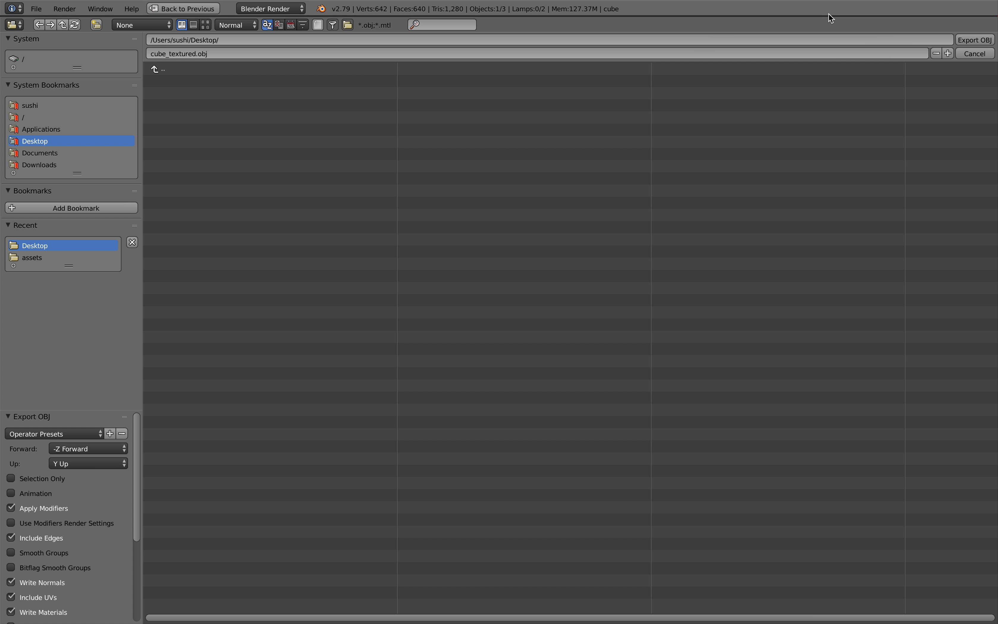
{"action": "left_click", "coordinate": [974, 41]}
Switch to Finder and preview the exported cube_textured.mtl and cube_textured.obj files in the Desktop folder
{"action": "key", "text": "ctrl+Left"}
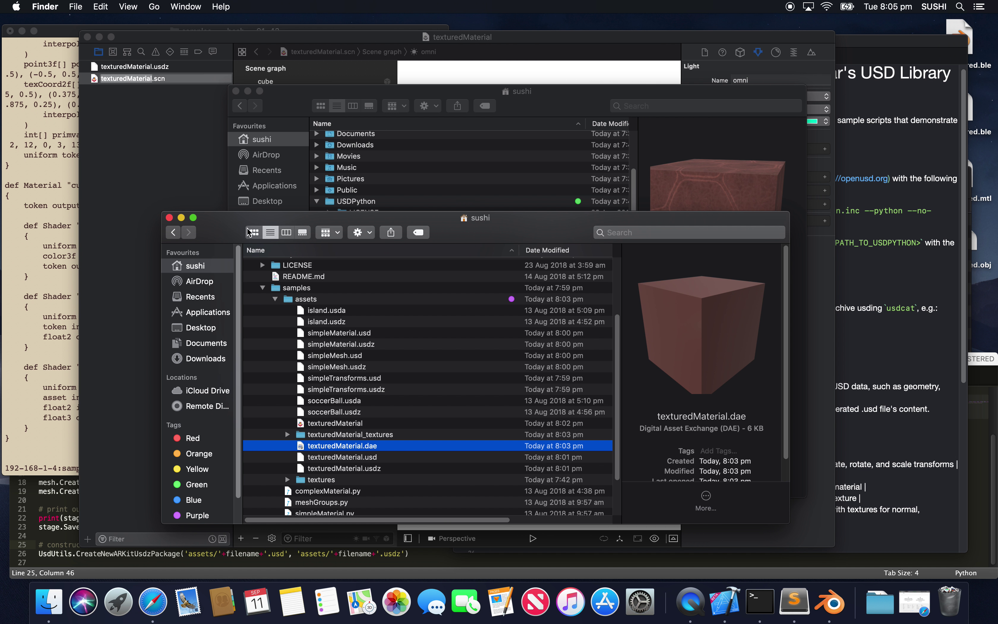
{"action": "left_click", "coordinate": [213, 328]}
{"action": "left_click", "coordinate": [293, 271]}
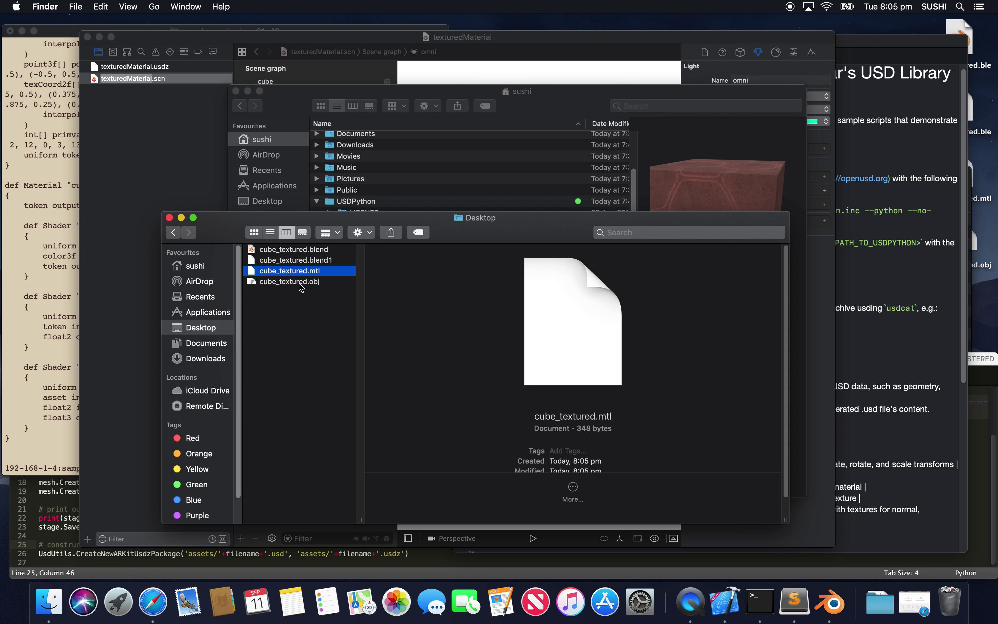
{"action": "left_click", "coordinate": [298, 283]}
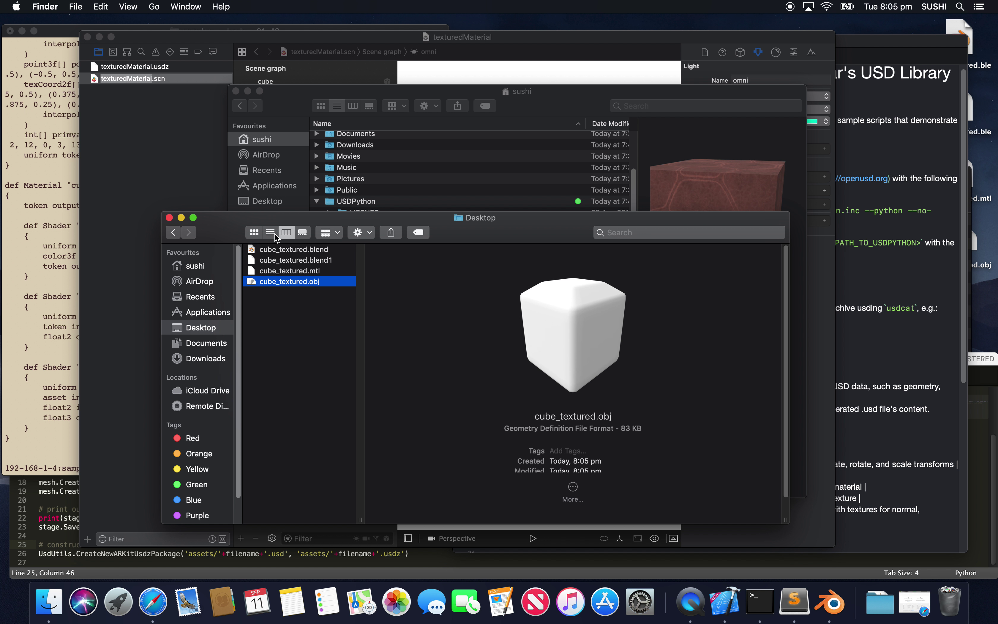
Put texturedMaterial_texture1.png from the texturedMaterial_textures folder into the Desktop folder beside the OBJ file
{"action": "left_click_drag", "start_coordinate": [296, 219], "coordinate": [223, 257]}
{"action": "left_click_drag", "start_coordinate": [347, 91], "coordinate": [376, 81]}
{"action": "left_click", "coordinate": [455, 372]}
{"action": "left_click", "coordinate": [383, 372]}
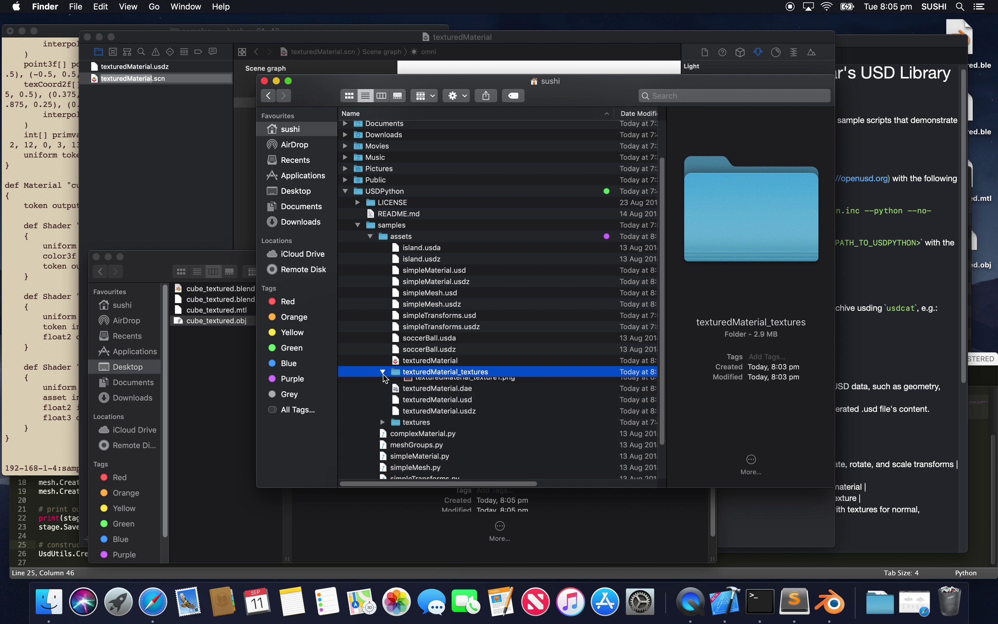
{"action": "left_click", "coordinate": [477, 382]}
{"action": "left_click_drag", "start_coordinate": [471, 386], "coordinate": [217, 297]}
Group the MTL, OBJ and PNG texture files into a new Desktop folder named USDZ_cube
{"action": "left_click_drag", "start_coordinate": [242, 347], "coordinate": [229, 313]}
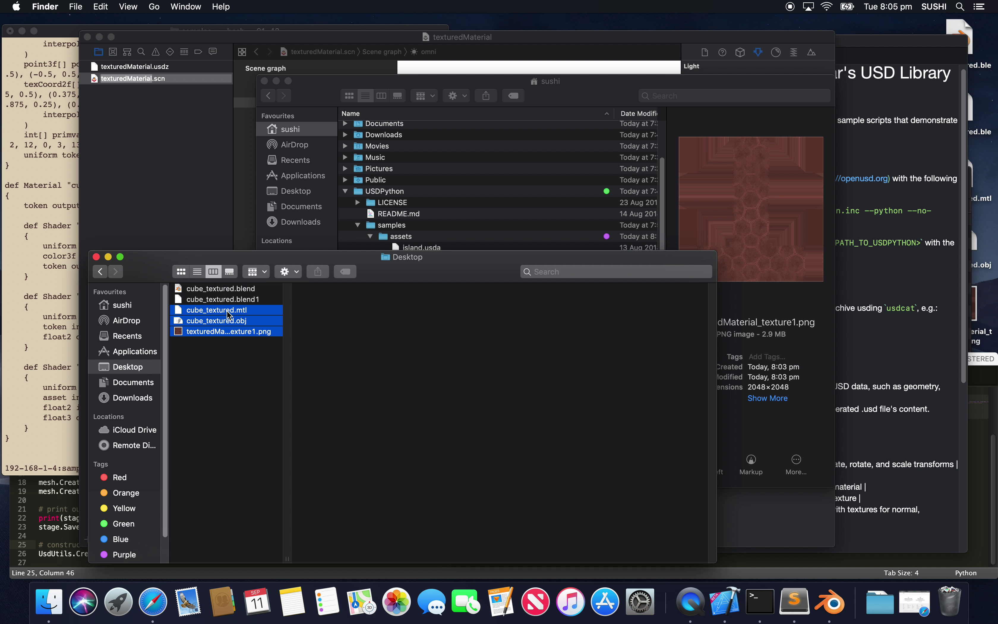
{"action": "right_click", "coordinate": [229, 312]}
{"action": "left_click", "coordinate": [269, 305]}
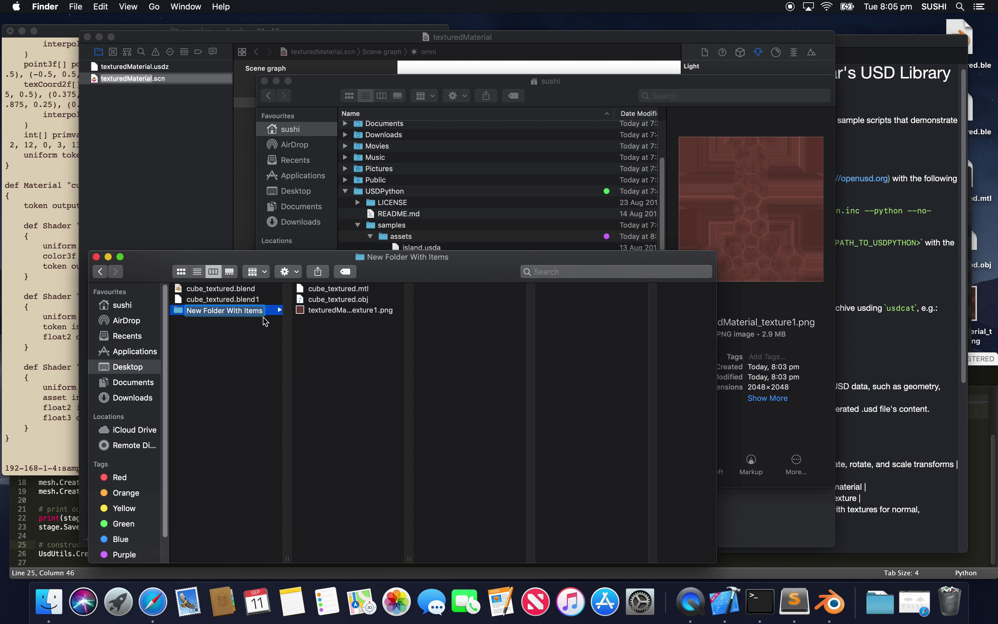
{"action": "type", "text": "USDZ_cube"}
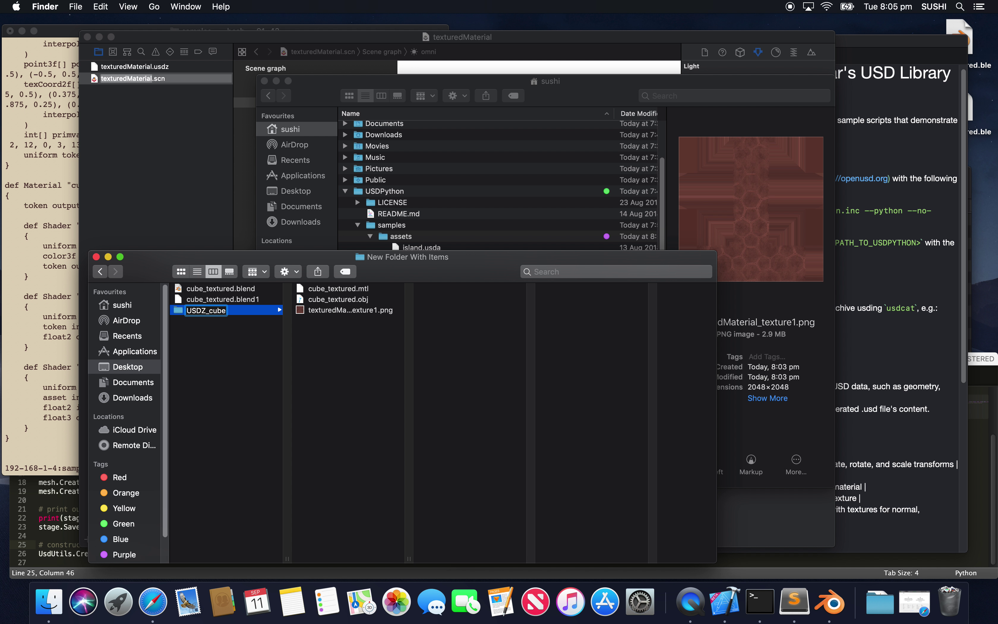
{"action": "key", "text": "Return"}
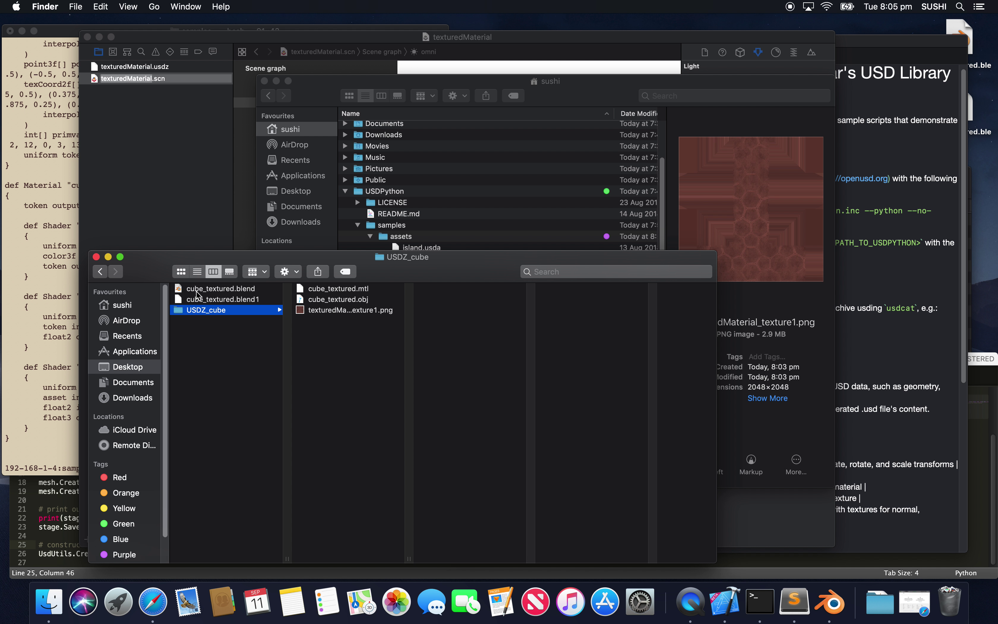
Move the Finder window aside and open a new Terminal window with the Ocean profile
{"action": "left_click_drag", "start_coordinate": [193, 255], "coordinate": [434, 185]}
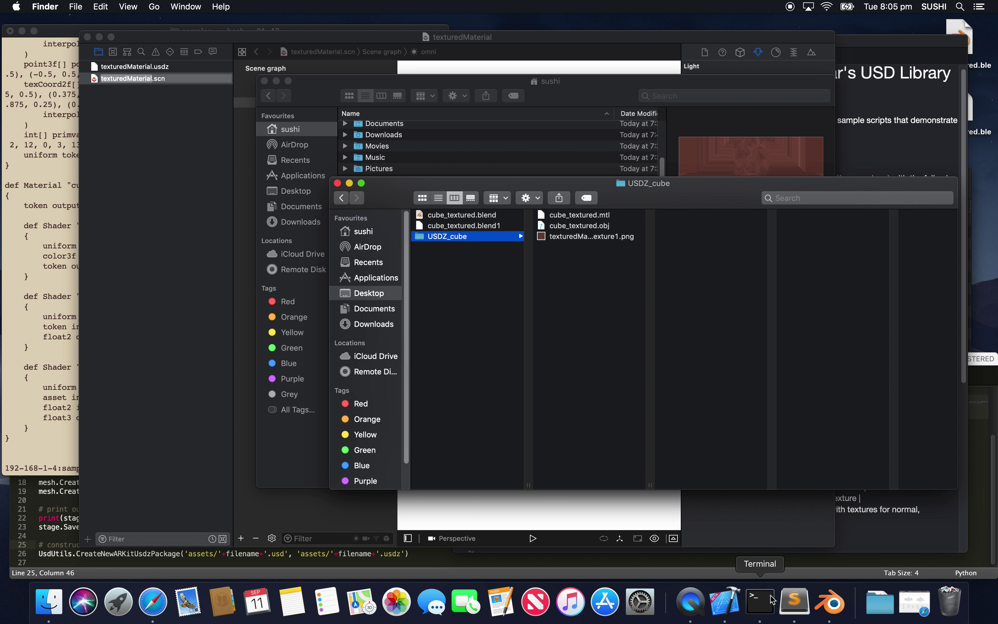
{"action": "right_click", "coordinate": [760, 602]}
{"action": "mouse_move", "coordinate": [812, 480]}
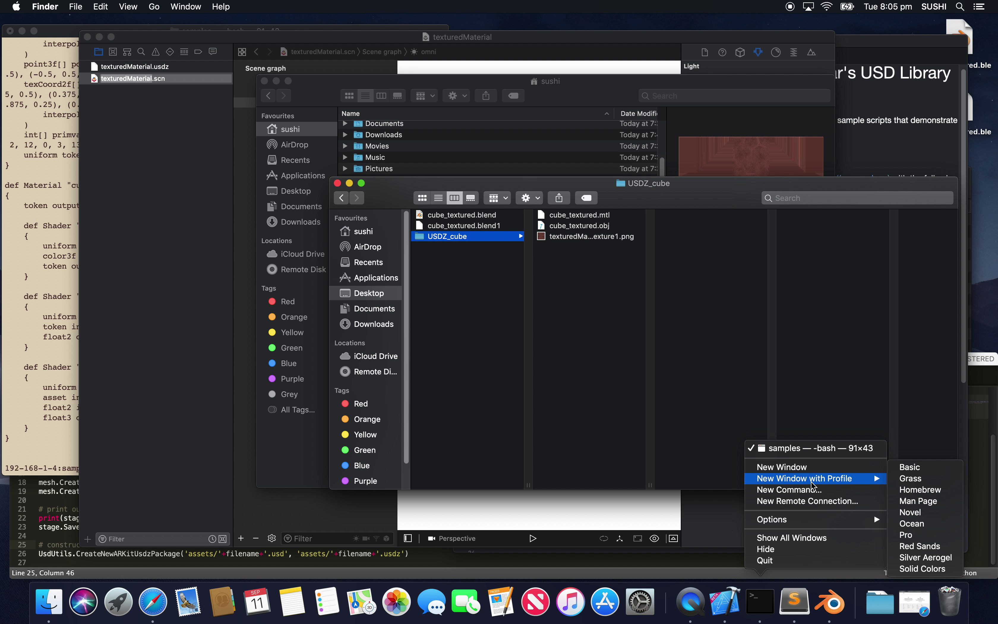
{"action": "left_click", "coordinate": [912, 524]}
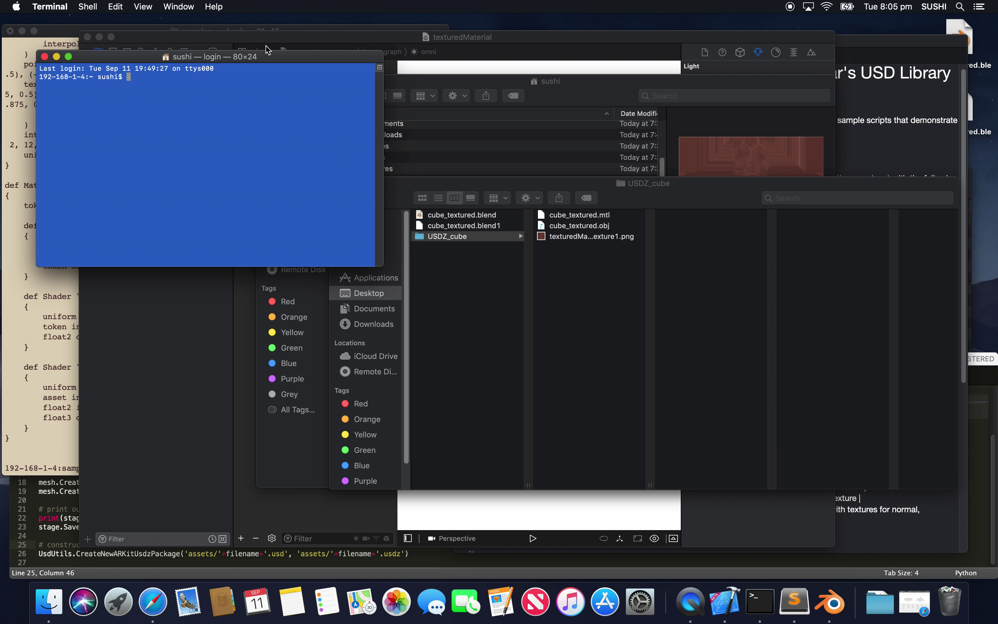
Change the Terminal directory to the Desktop's USDZ_cube folder and list its files
{"action": "left_click_drag", "start_coordinate": [521, 206], "coordinate": [578, 205]}
{"action": "left_click_drag", "start_coordinate": [494, 236], "coordinate": [246, 177]}
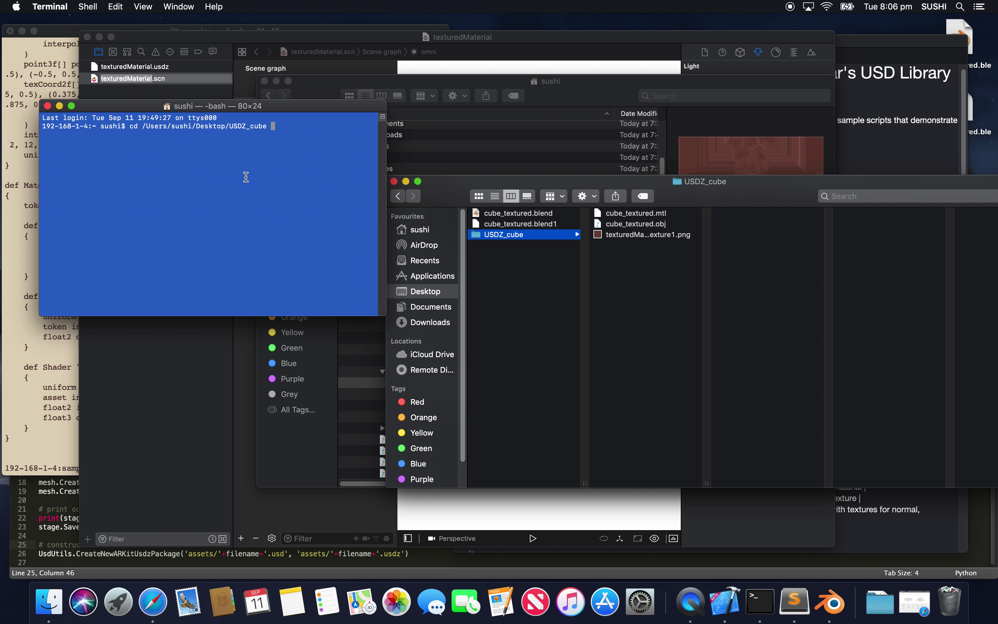
{"action": "key", "text": "Return"}
{"action": "type", "text": "ls"}
{"action": "key", "text": "Return"}
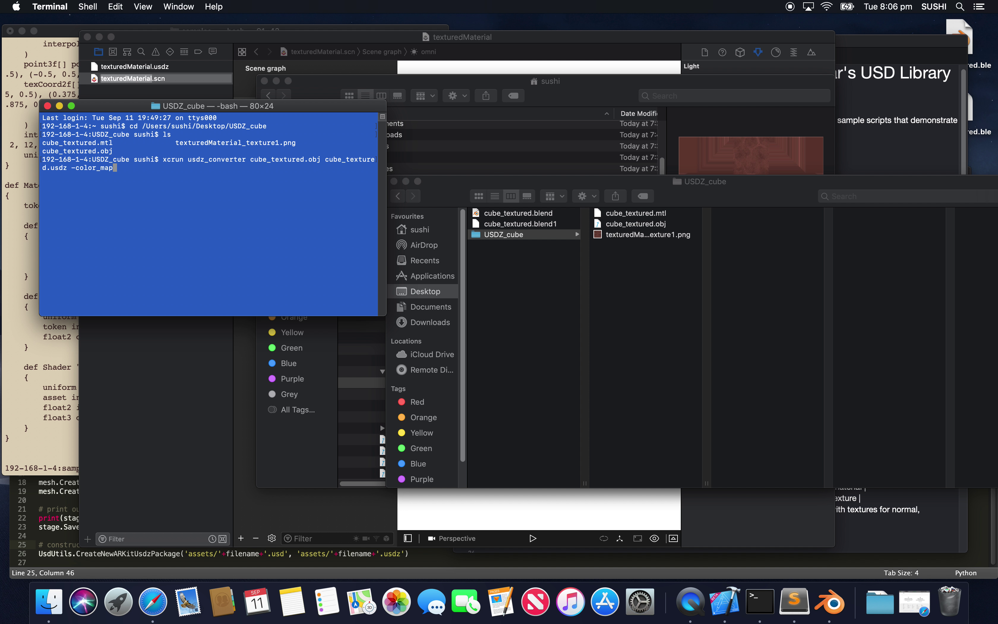
Run xcrun usdz_converter cube_textured.obj cube_textured.usdz -color_map texturedMaterial_texture1.png
{"action": "type", "text": "te"}
{"action": "key", "text": "Tab"}
{"action": "key", "text": "Return"}
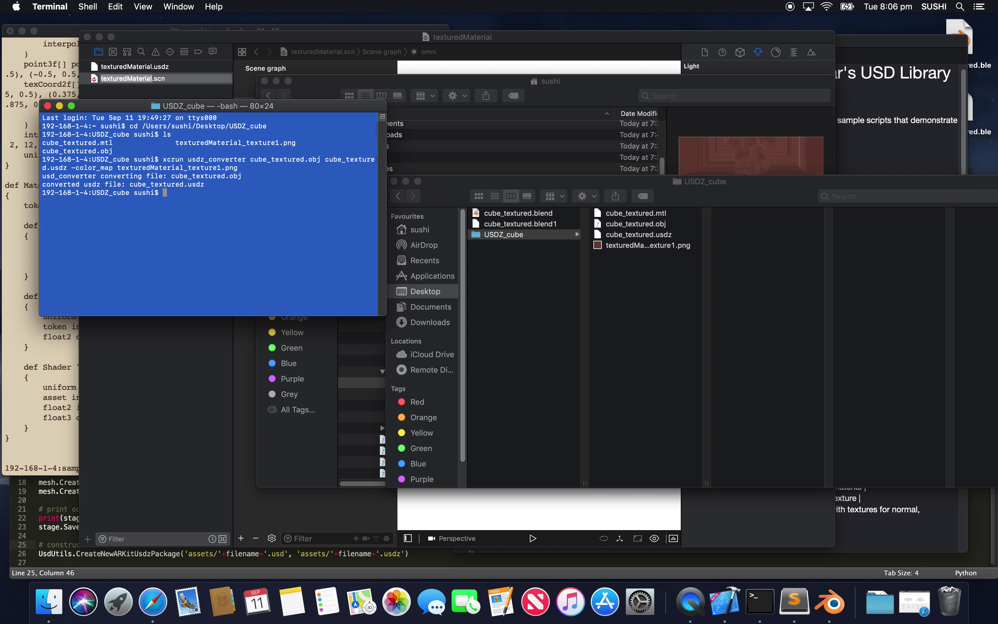
Run xcrun usdz_converter -h, enlarge the Terminal window, and examine the available texture map options
{"action": "key", "text": "Up"}
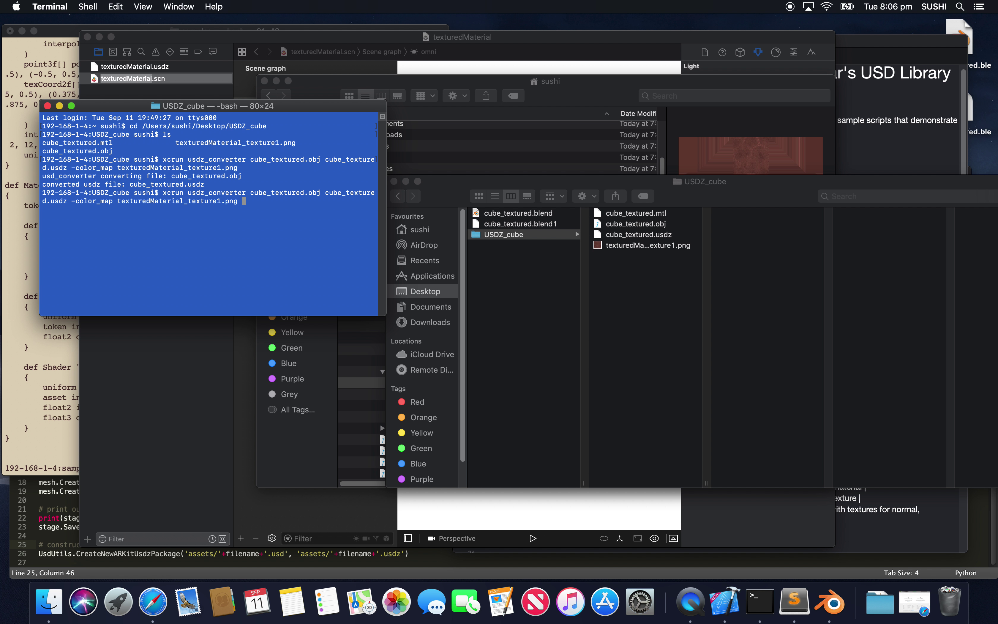
{"action": "key", "text": "ctrl+u"}
{"action": "type", "text": "xcrun usdz"}
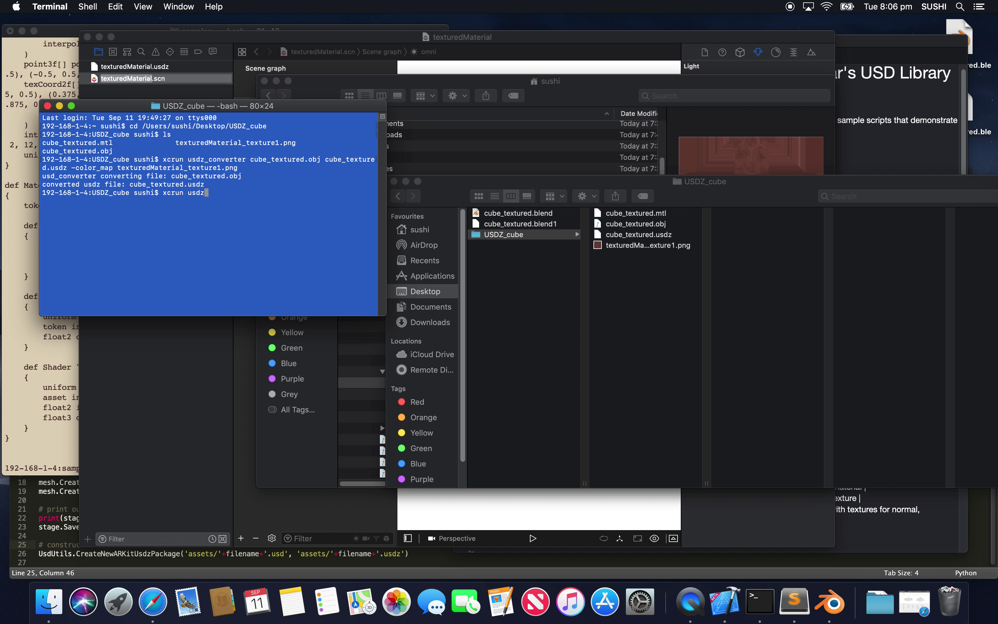
{"action": "type", "text": "_converter -h"}
{"action": "key", "text": "Return"}
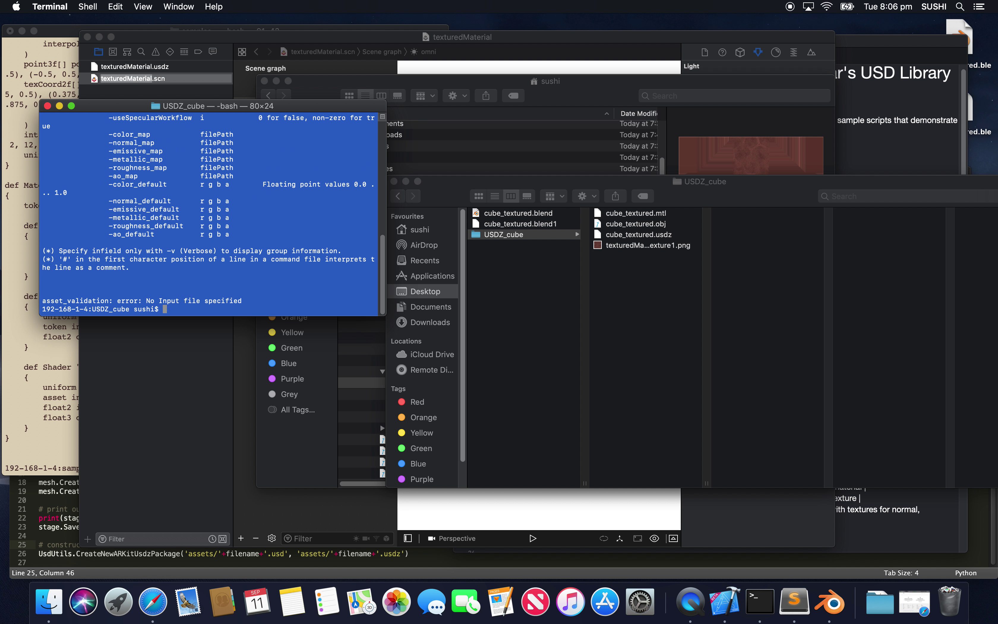
{"action": "scroll", "coordinate": [246, 192], "scroll_direction": "up", "scroll_amount": 5}
{"action": "scroll", "coordinate": [245, 191], "scroll_direction": "down", "scroll_amount": 5}
{"action": "left_click_drag", "start_coordinate": [383, 314], "coordinate": [602, 448]}
{"action": "left_click_drag", "start_coordinate": [158, 201], "coordinate": [245, 268]}
{"action": "left_click", "coordinate": [245, 269]}
Preview the converted cube_textured.usdz model from Finder and rotate it
{"action": "left_click", "coordinate": [646, 301]}
{"action": "left_click", "coordinate": [637, 236]}
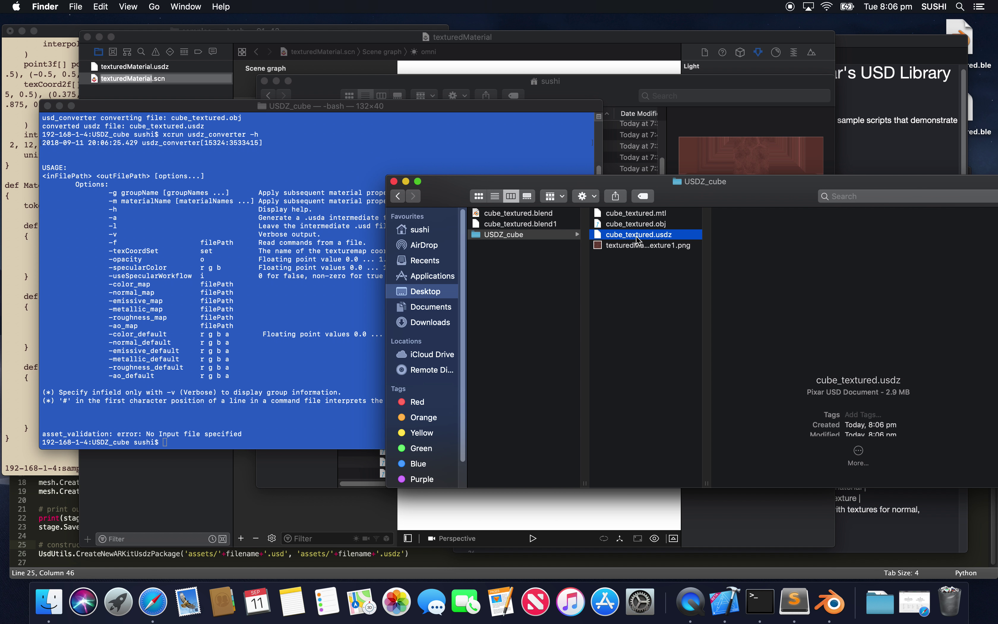
{"action": "key", "text": "space"}
{"action": "mouse_move", "coordinate": [564, 289]}
{"action": "left_mouse_down"}
{"action": "mouse_move", "coordinate": [697, 262]}
{"action": "mouse_move", "coordinate": [581, 330]}
{"action": "mouse_move", "coordinate": [510, 326]}
{"action": "mouse_move", "coordinate": [452, 256]}
{"action": "mouse_move", "coordinate": [563, 287]}
{"action": "left_mouse_up"}
{"action": "left_click", "coordinate": [305, 125]}
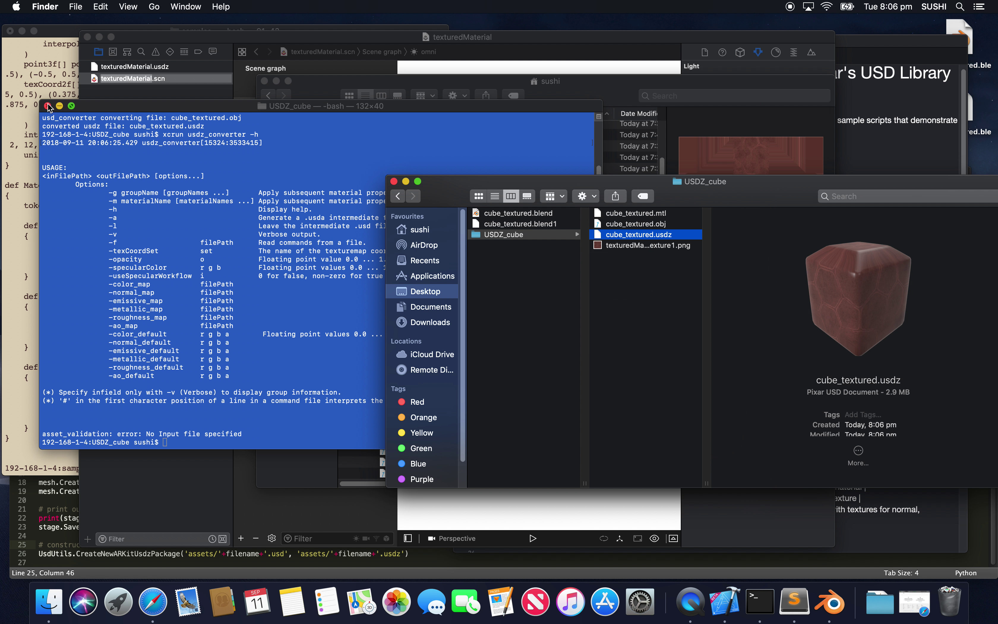
Clear the screen by closing the converter Terminal and Colors windows and minimising the home-folder Finder and Xcode windows
{"action": "left_click", "coordinate": [47, 106]}
{"action": "left_click", "coordinate": [276, 81]}
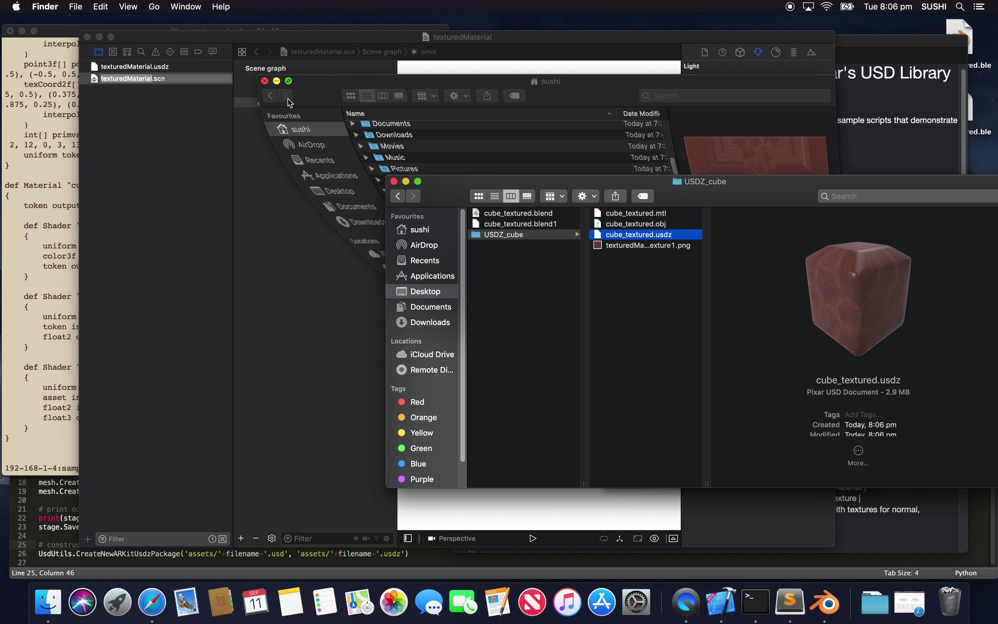
{"action": "left_click_drag", "start_coordinate": [166, 41], "coordinate": [173, 44]}
{"action": "mouse_move", "coordinate": [551, 258]}
{"action": "left_mouse_down"}
{"action": "mouse_move", "coordinate": [566, 285]}
{"action": "mouse_move", "coordinate": [592, 214]}
{"action": "mouse_move", "coordinate": [541, 242]}
{"action": "left_mouse_up"}
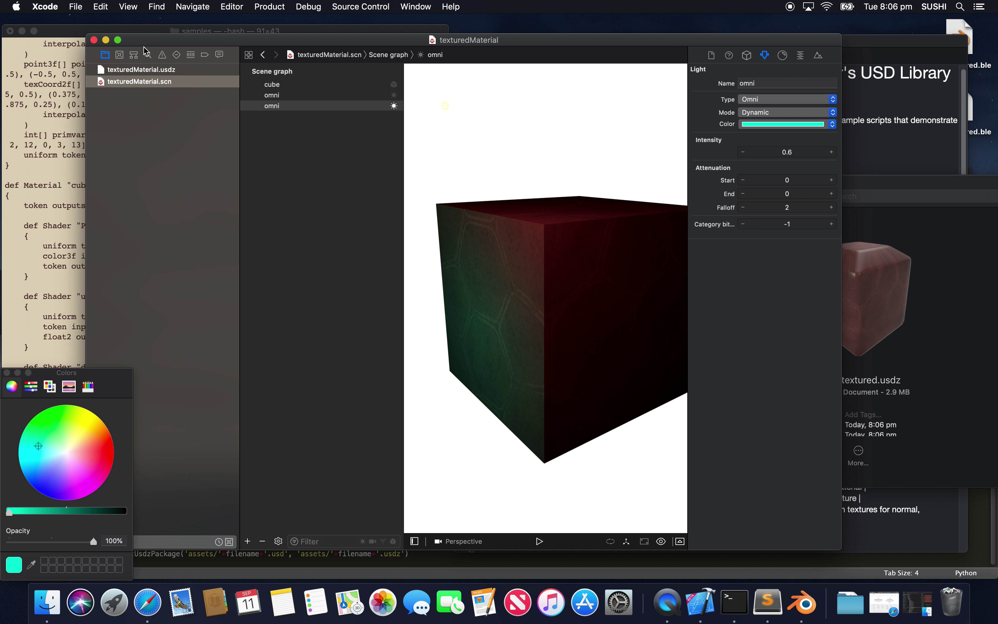
{"action": "left_click_drag", "start_coordinate": [145, 51], "coordinate": [156, 47]}
{"action": "left_click_drag", "start_coordinate": [78, 373], "coordinate": [92, 369]}
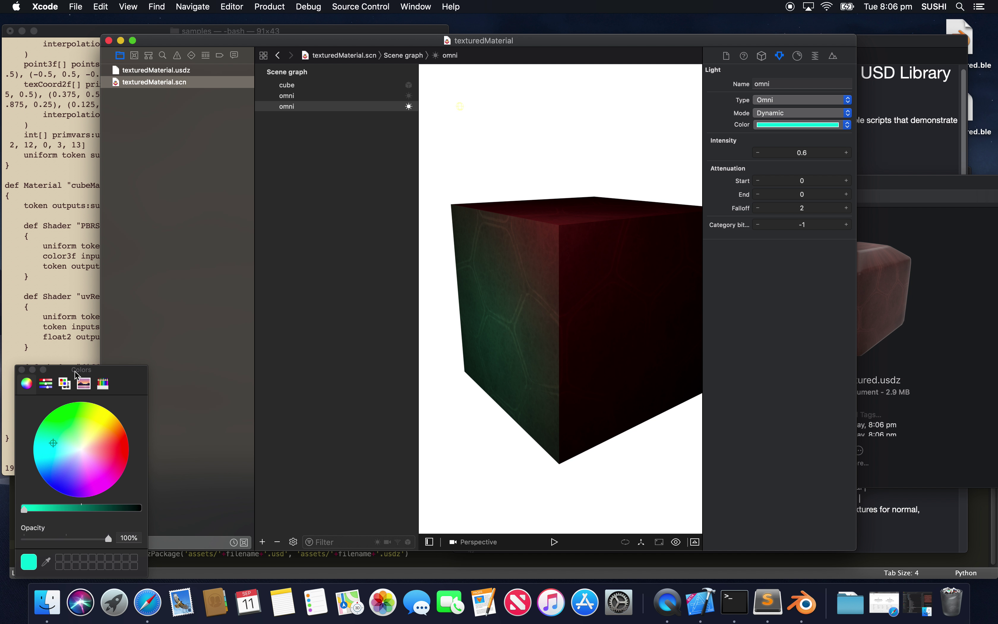
{"action": "left_click", "coordinate": [22, 369]}
{"action": "left_click", "coordinate": [122, 42]}
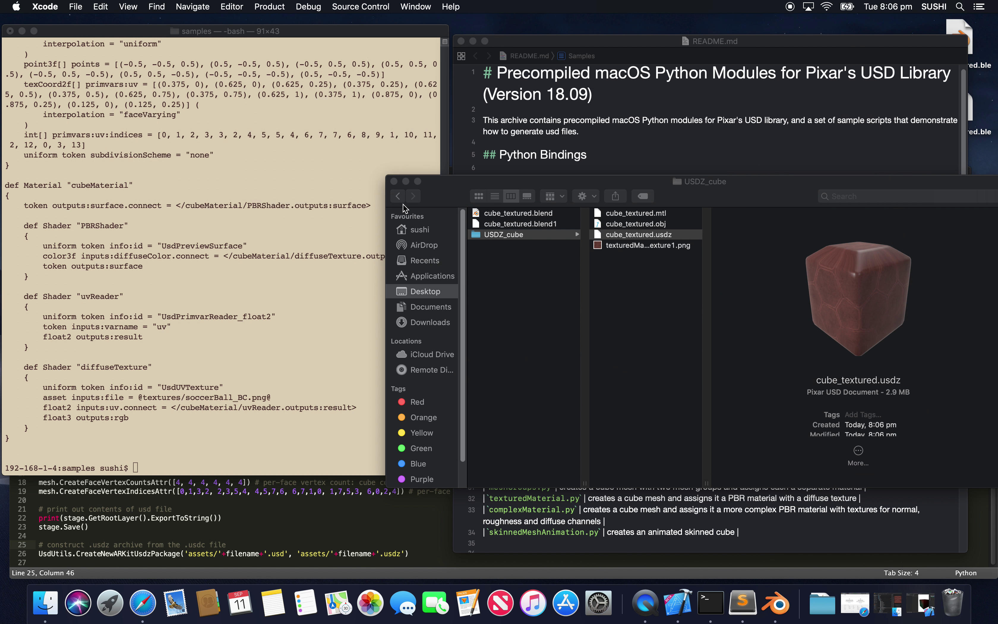
Run python complexMaterial.py in the samples Terminal session, taking the script name from the README's sample list
{"action": "left_click_drag", "start_coordinate": [437, 185], "coordinate": [240, 150]}
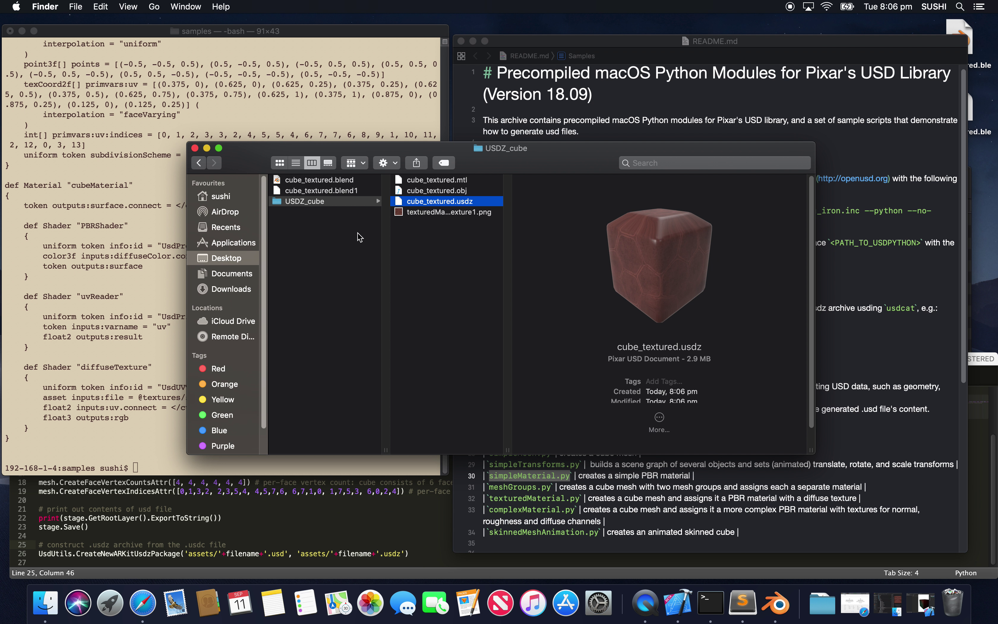
{"action": "left_click", "coordinate": [650, 532]}
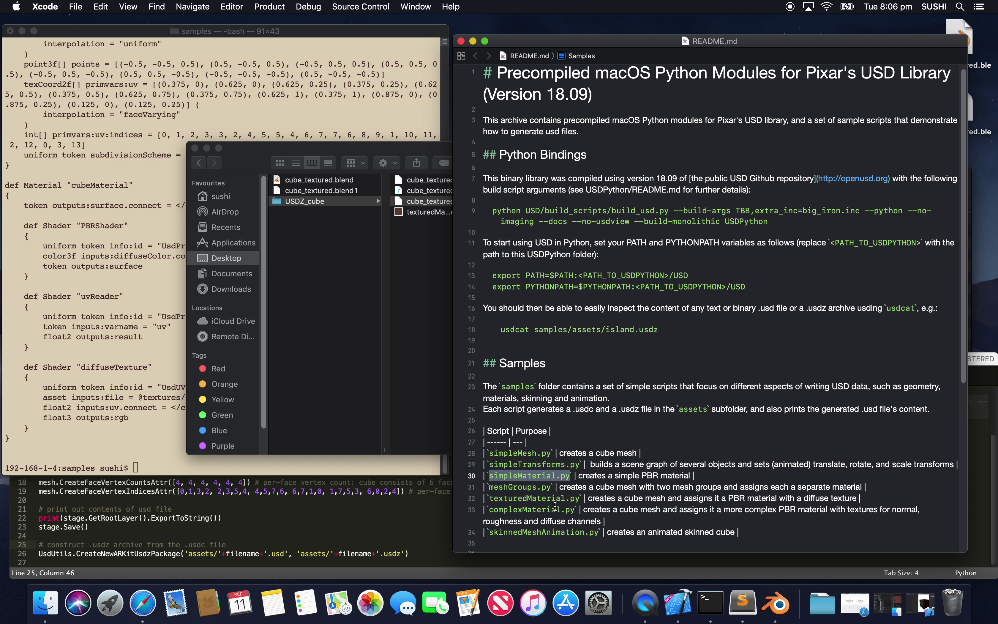
{"action": "double_click", "coordinate": [516, 511]}
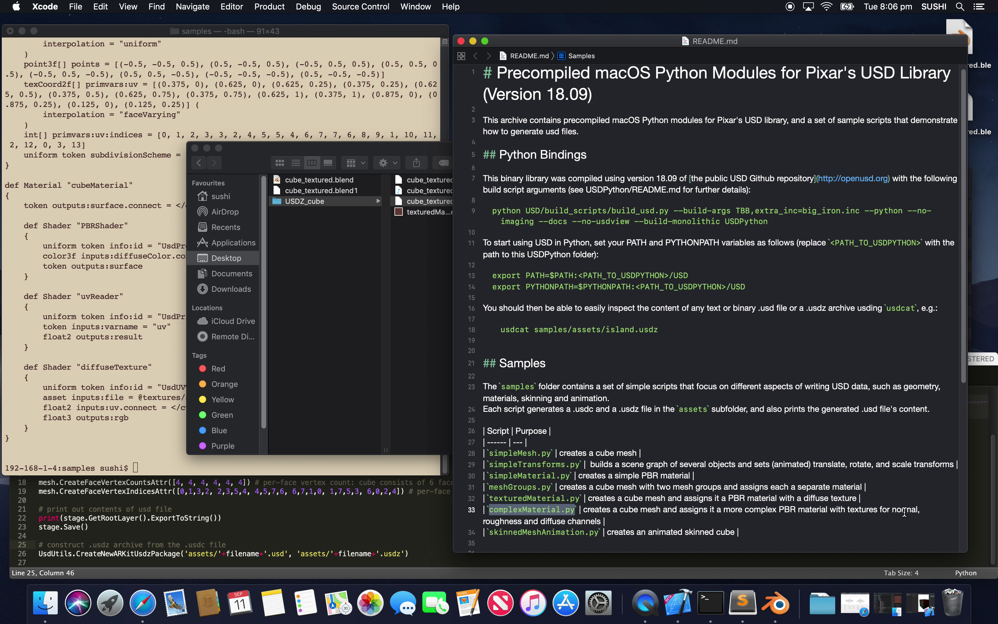
{"action": "left_click", "coordinate": [615, 528]}
{"action": "double_click", "coordinate": [516, 510]}
{"action": "left_click", "coordinate": [200, 462]}
{"action": "type", "text": "python complexMaterial.py"}
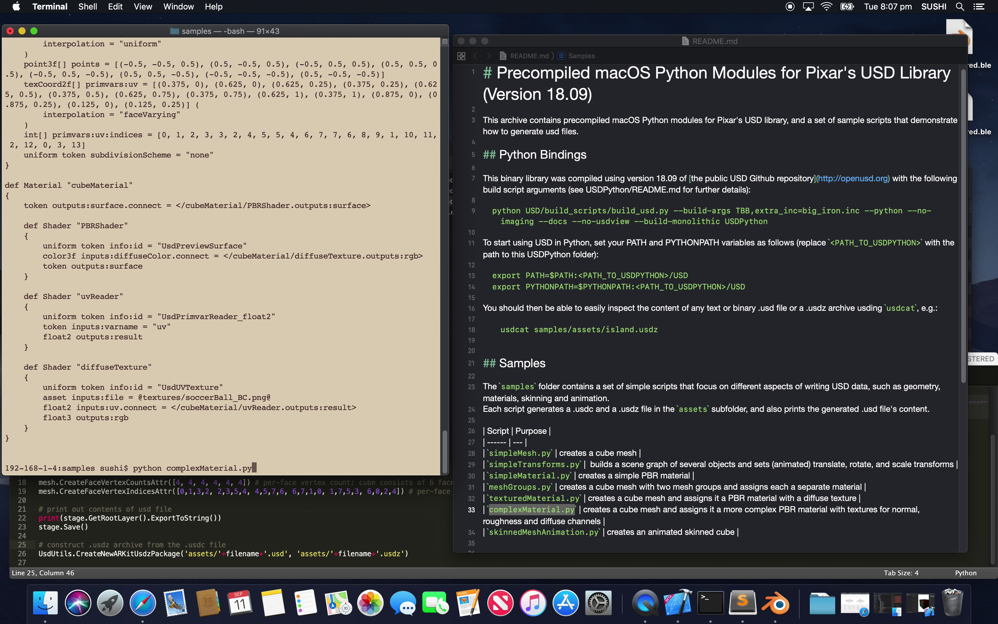
{"action": "key", "text": "Return"}
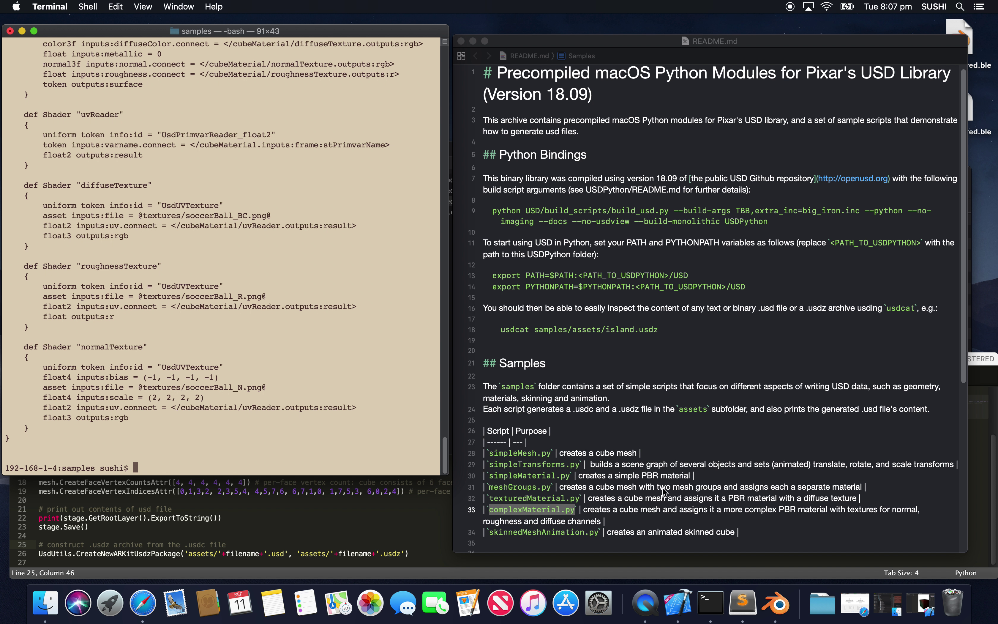
Open the Downloads folder in Finder and add the home folder's USDPython folder to the Finder favourites
{"action": "left_click", "coordinate": [821, 603]}
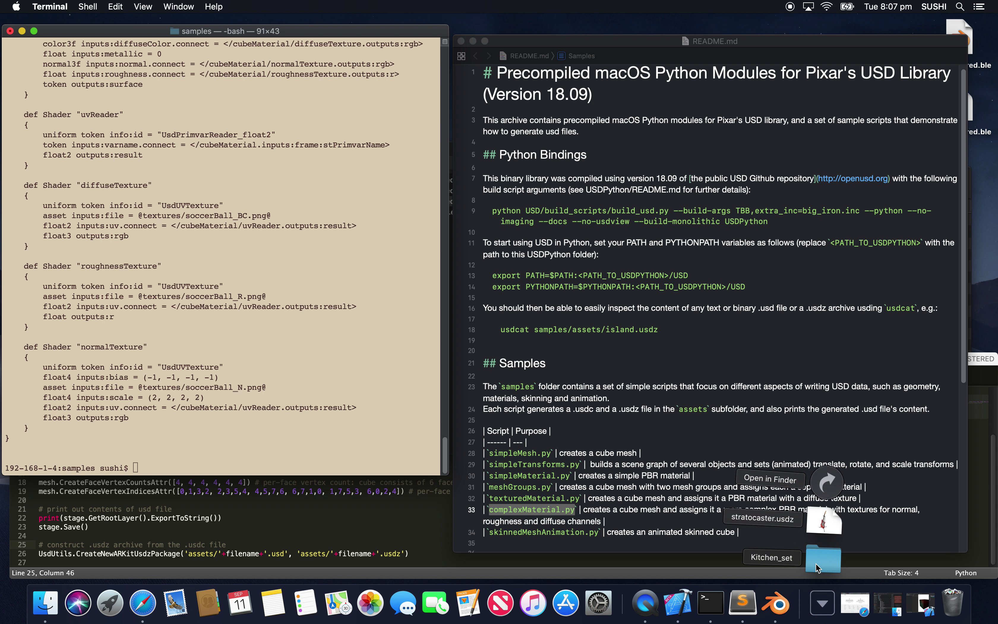
{"action": "left_click", "coordinate": [824, 481]}
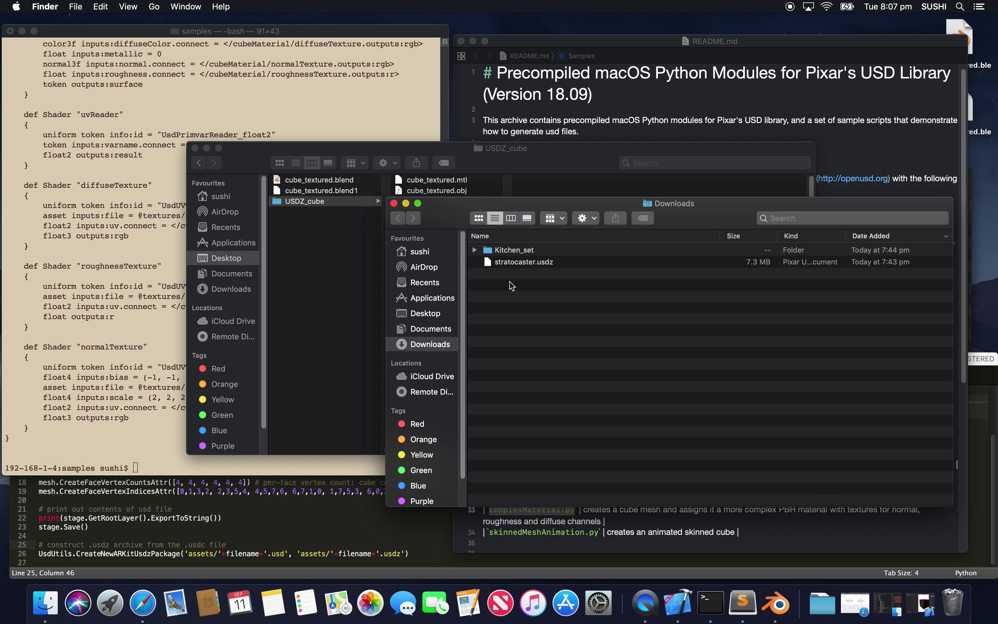
{"action": "left_click", "coordinate": [382, 162]}
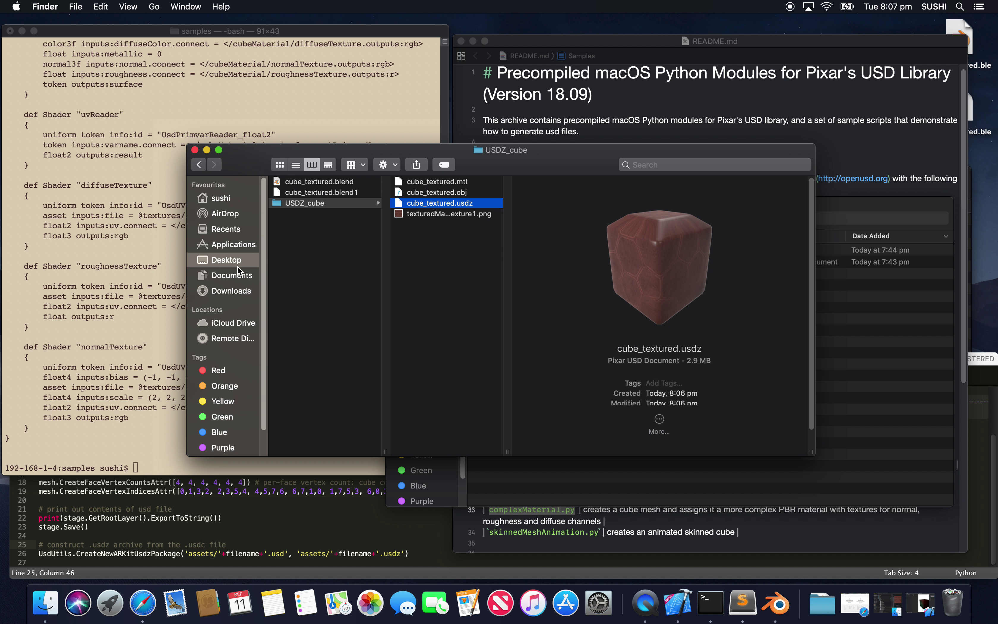
{"action": "left_click", "coordinate": [238, 199]}
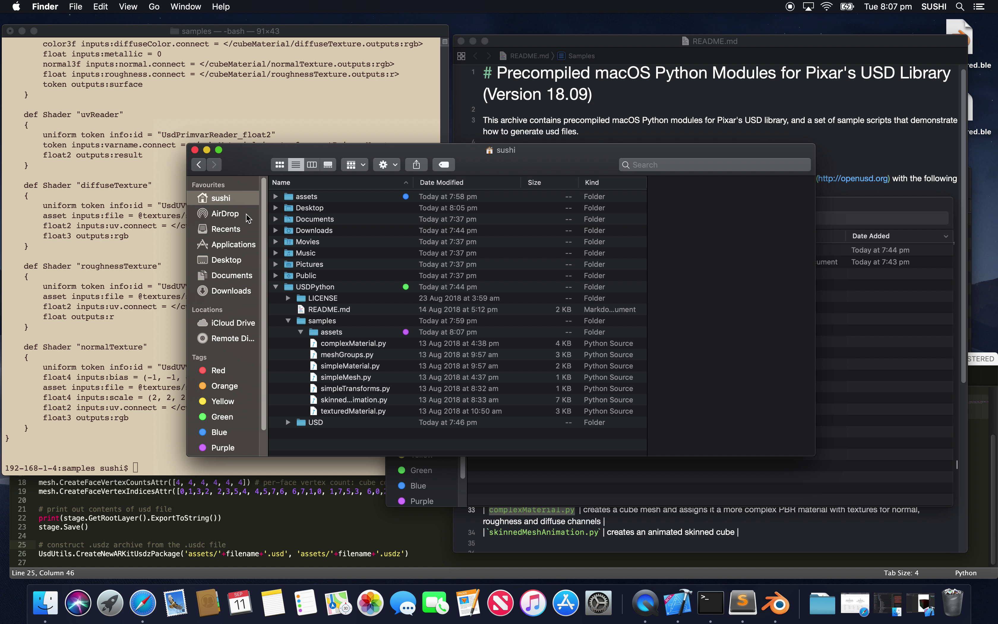
{"action": "scroll", "coordinate": [314, 256], "scroll_direction": "down", "scroll_amount": 5}
{"action": "scroll", "coordinate": [310, 255], "scroll_direction": "up", "scroll_amount": 2}
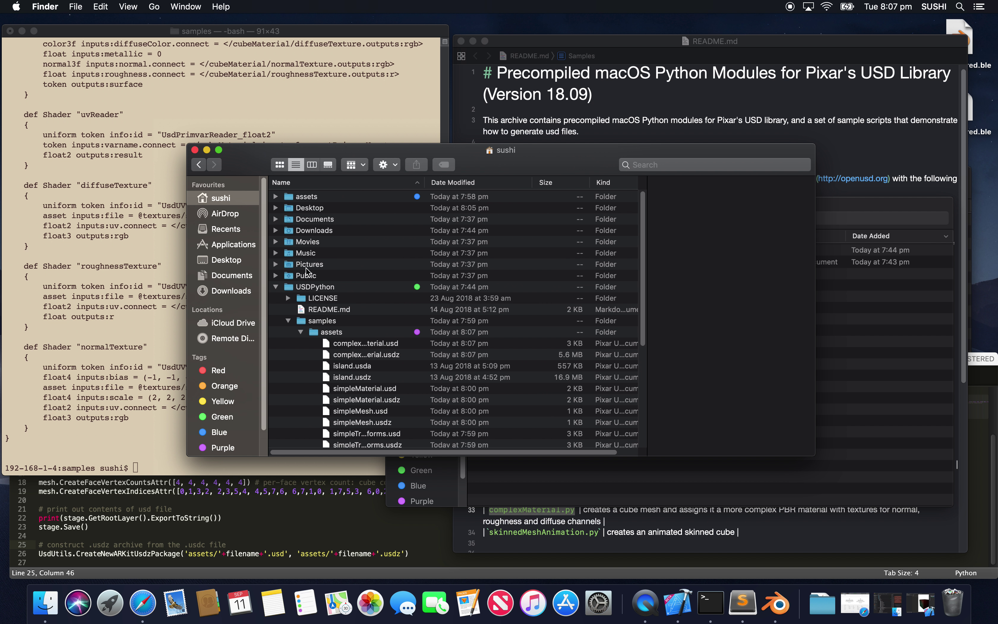
{"action": "left_click_drag", "start_coordinate": [306, 280], "coordinate": [241, 210]}
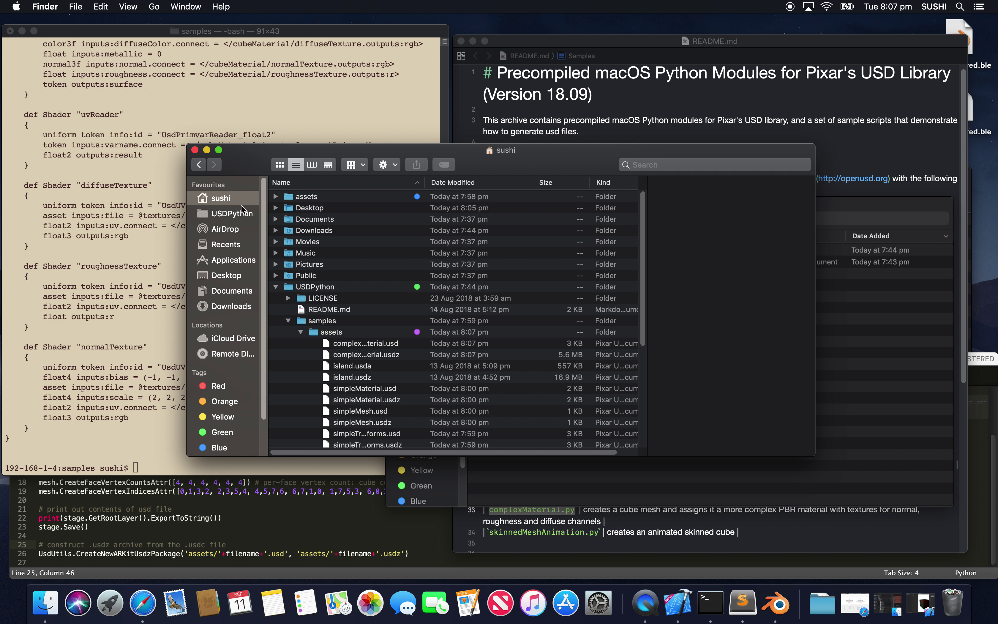
Open the assets folder inside USDPython/samples and preview island.usdz
{"action": "left_click", "coordinate": [241, 214]}
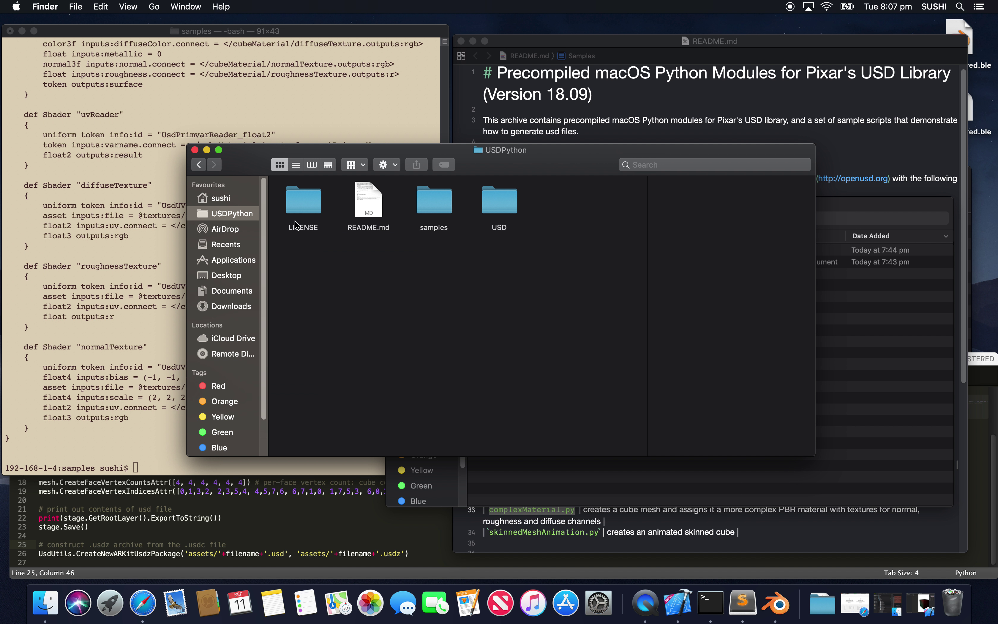
{"action": "double_click", "coordinate": [419, 208]}
{"action": "double_click", "coordinate": [310, 208]}
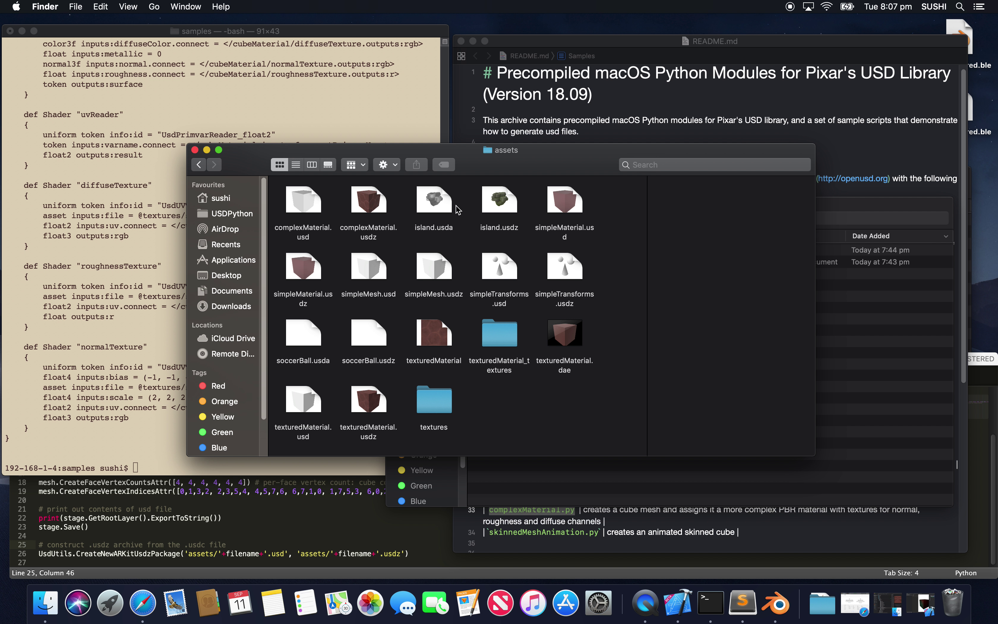
{"action": "left_click", "coordinate": [494, 208]}
{"action": "key", "text": "space"}
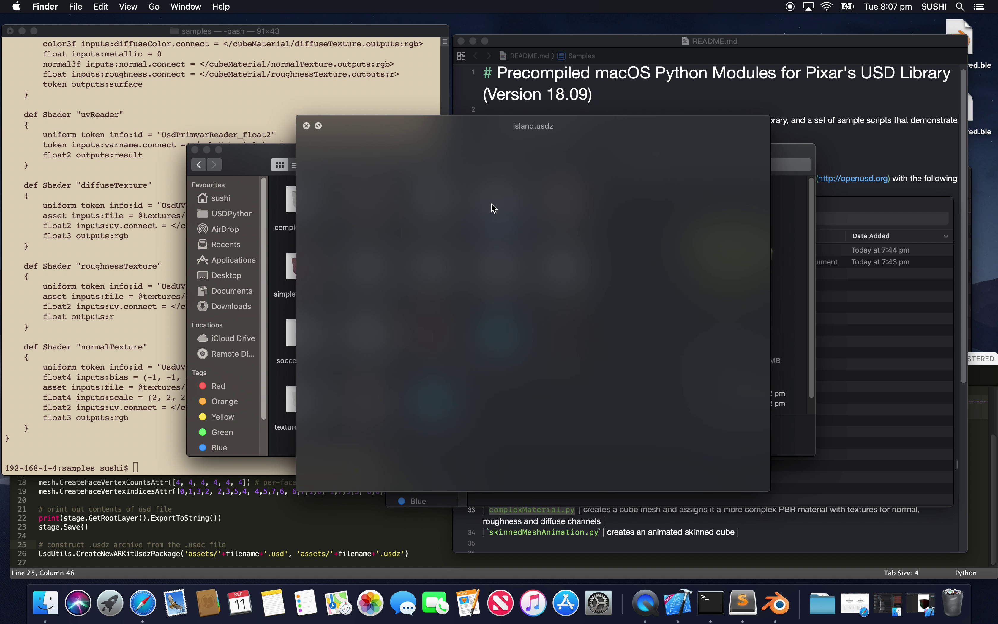
{"action": "left_click_drag", "start_coordinate": [501, 219], "coordinate": [312, 127]}
{"action": "left_click", "coordinate": [305, 125]}
Preview complexMaterial.usdz, rotate the cube, and minimise the assets Finder window
{"action": "left_click", "coordinate": [378, 208]}
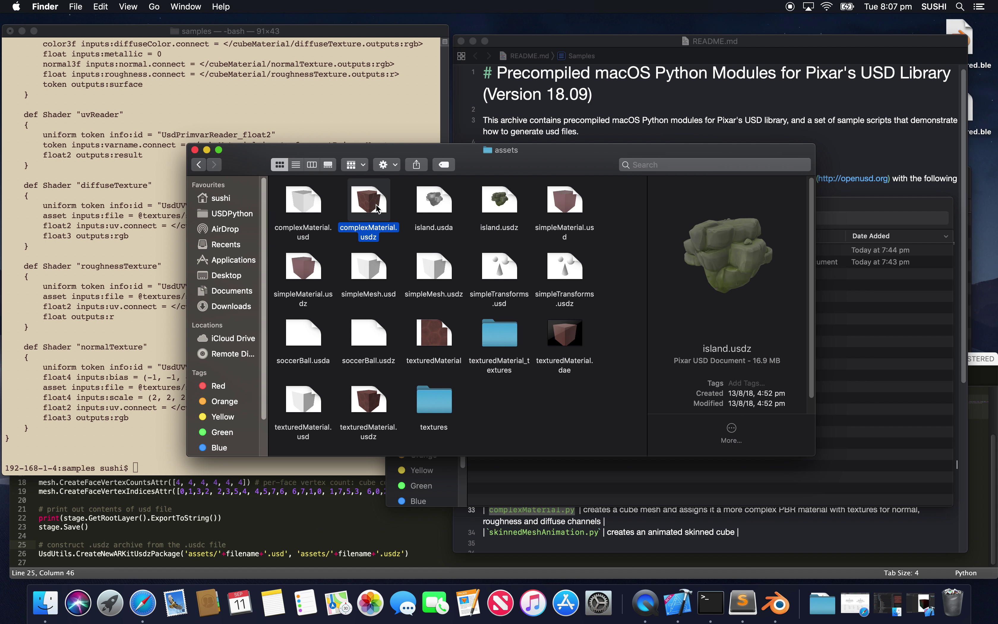
{"action": "key", "text": "space"}
{"action": "left_click_drag", "start_coordinate": [506, 253], "coordinate": [548, 269]}
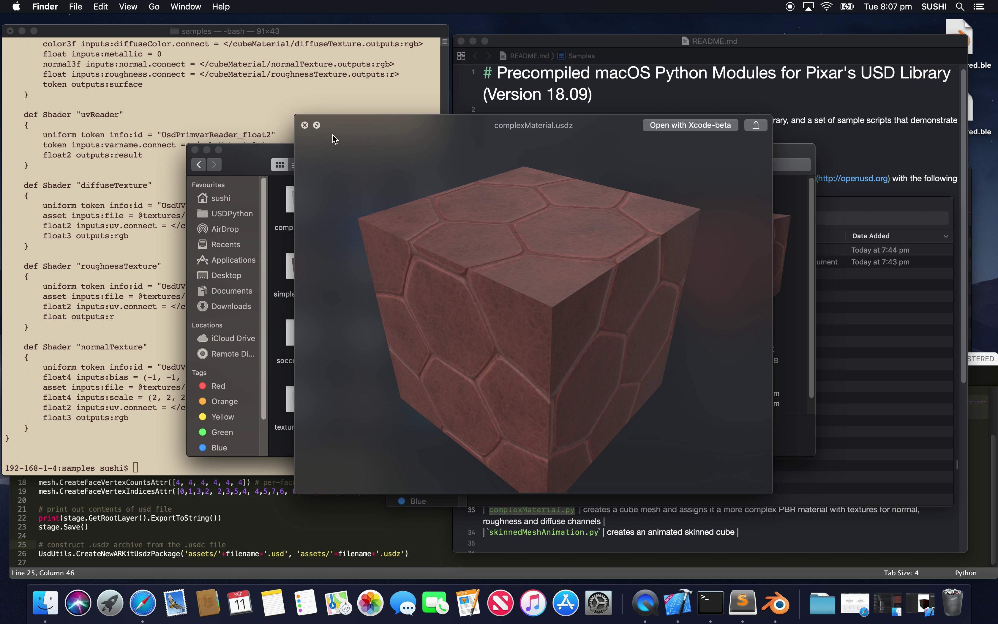
{"action": "left_click", "coordinate": [305, 125]}
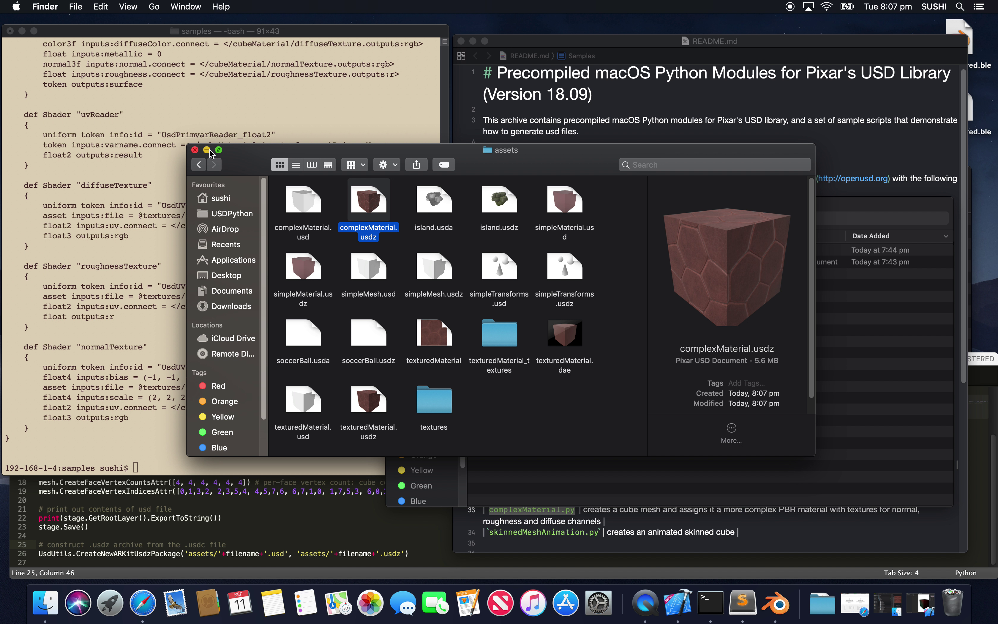
{"action": "left_click_drag", "start_coordinate": [233, 161], "coordinate": [255, 179]}
{"action": "left_click", "coordinate": [230, 170]}
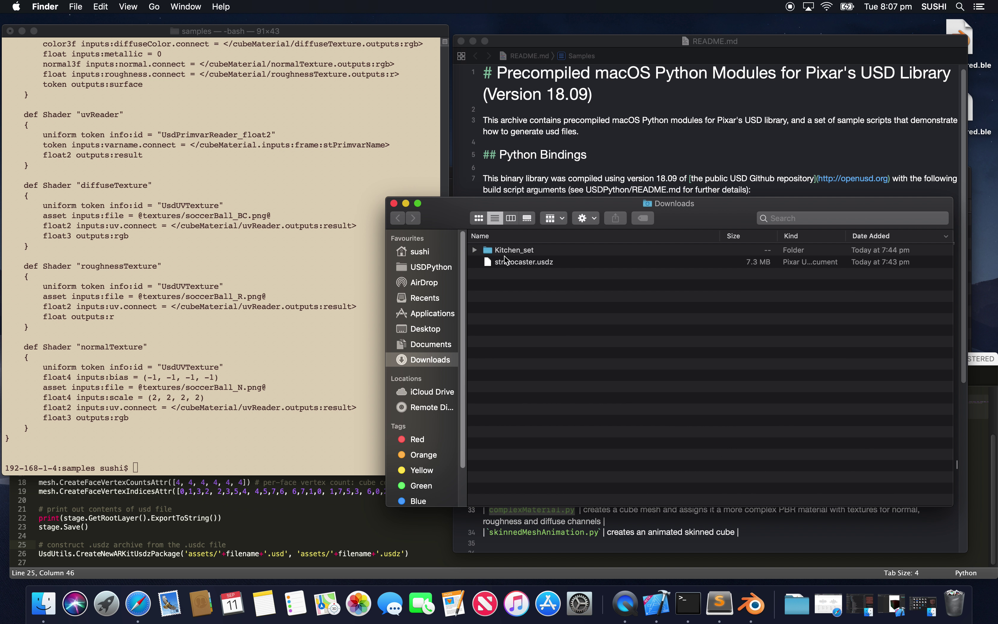
Expand the Kitchen_set folder in Downloads down to assets/Cheerio and preview Cheerio.geom.usd
{"action": "left_click", "coordinate": [475, 250]}
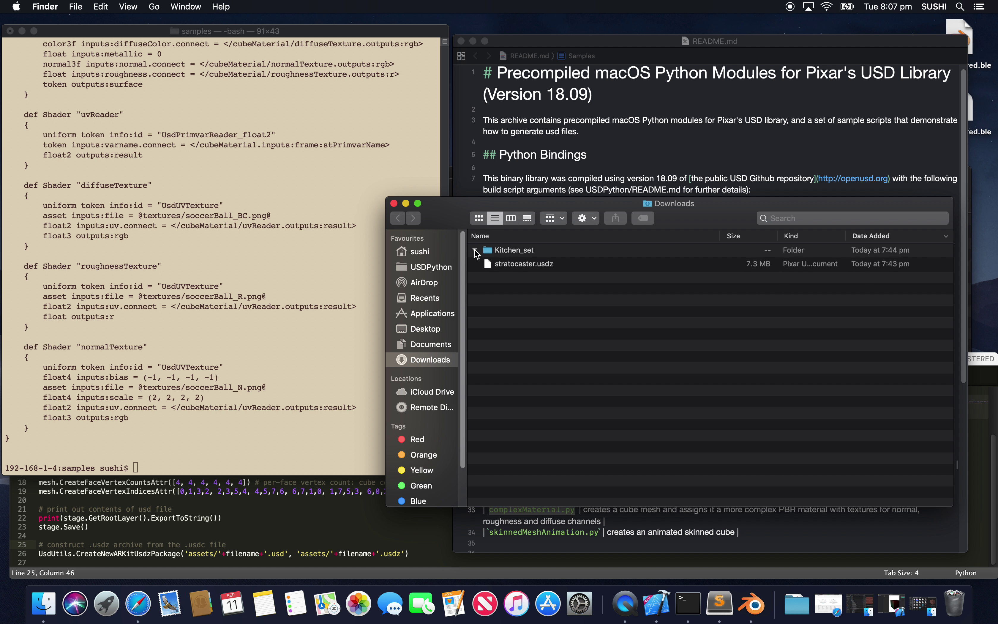
{"action": "left_click", "coordinate": [516, 253]}
{"action": "left_click", "coordinate": [525, 285]}
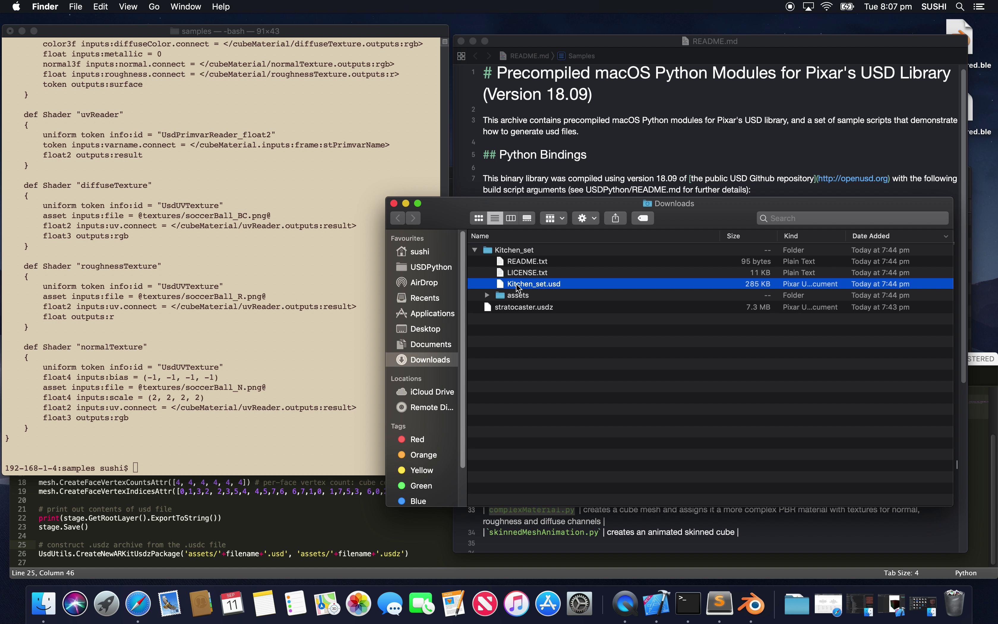
{"action": "left_click", "coordinate": [494, 295]}
{"action": "left_click", "coordinate": [487, 296]}
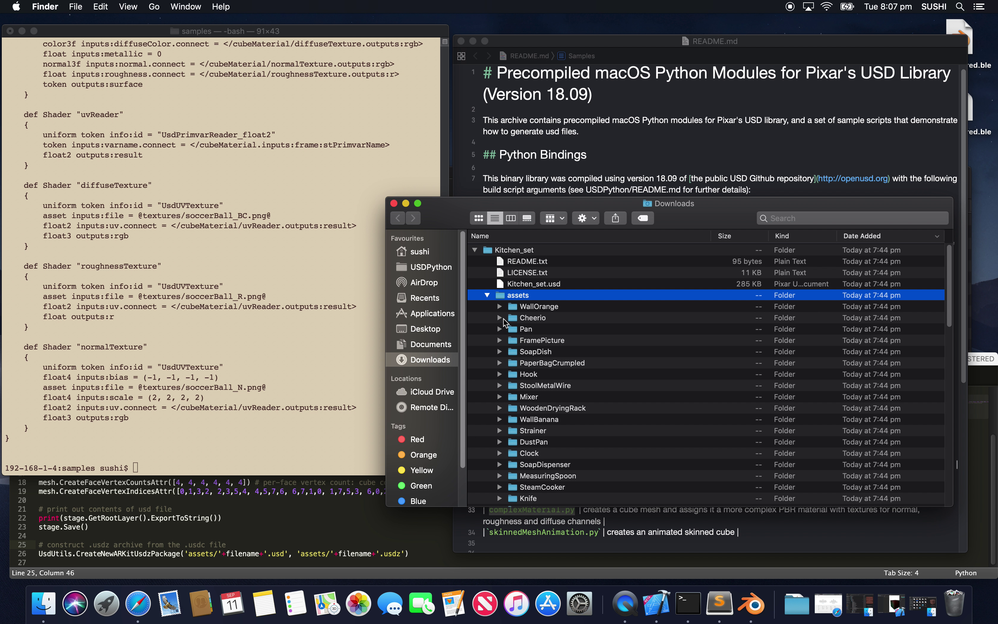
{"action": "left_click", "coordinate": [500, 318]}
{"action": "left_click", "coordinate": [564, 340]}
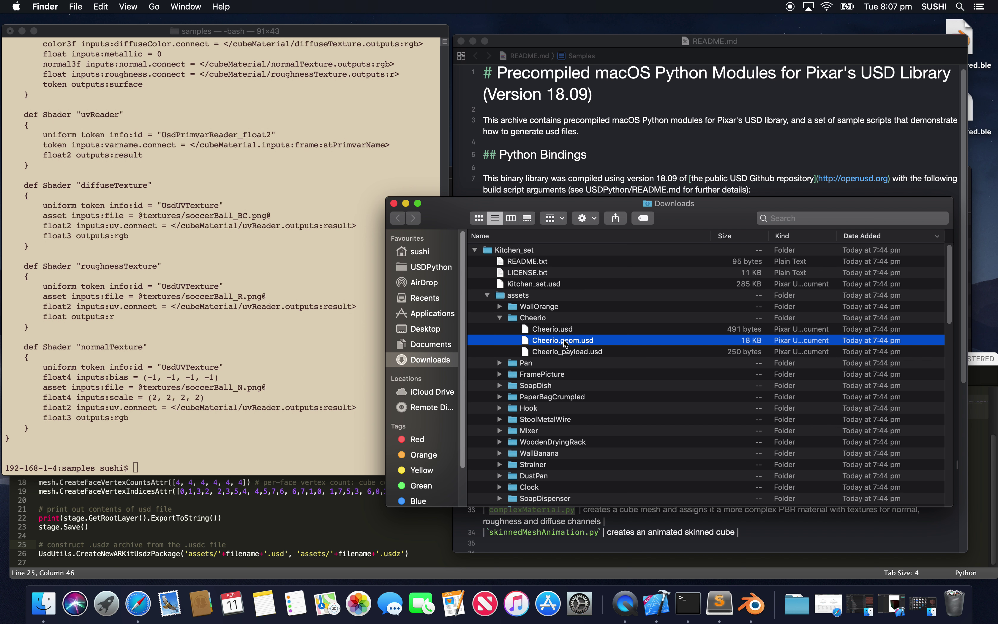
{"action": "key", "text": "space"}
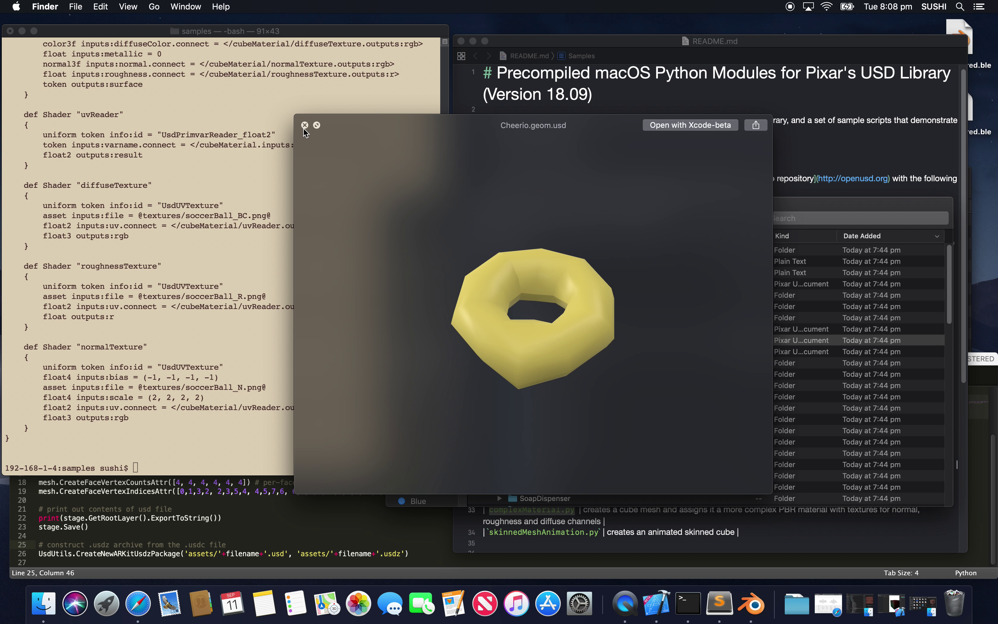
{"action": "left_click", "coordinate": [305, 125]}
Preview SoapDish.usd, SoapDish_payload.usd and SoapDish.geom.usd in turn, and collapse the Cheerio and SoapDish folders
{"action": "left_click", "coordinate": [500, 385]}
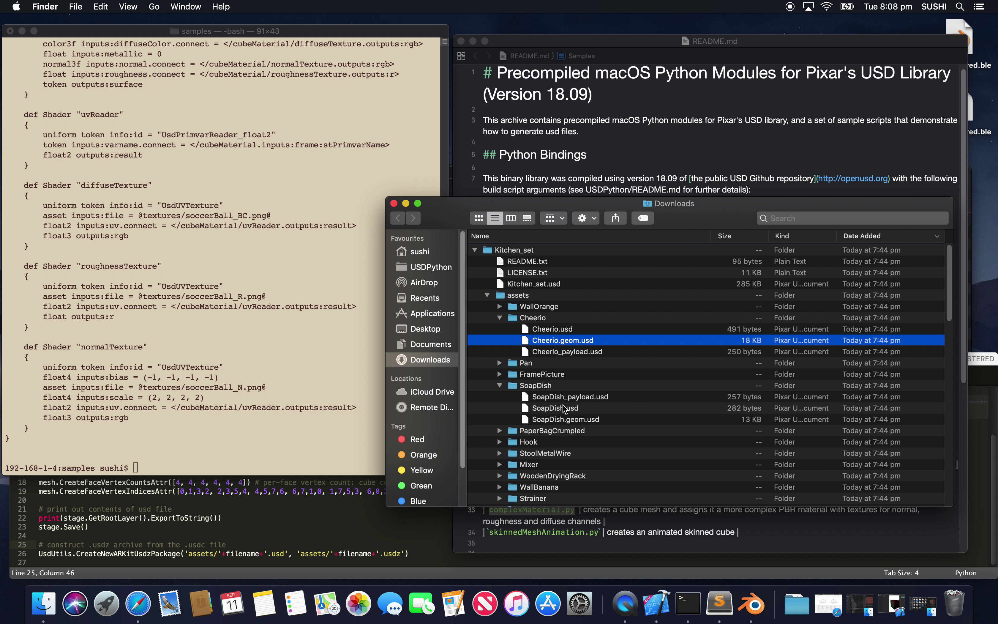
{"action": "left_click", "coordinate": [565, 409]}
{"action": "key", "text": "space"}
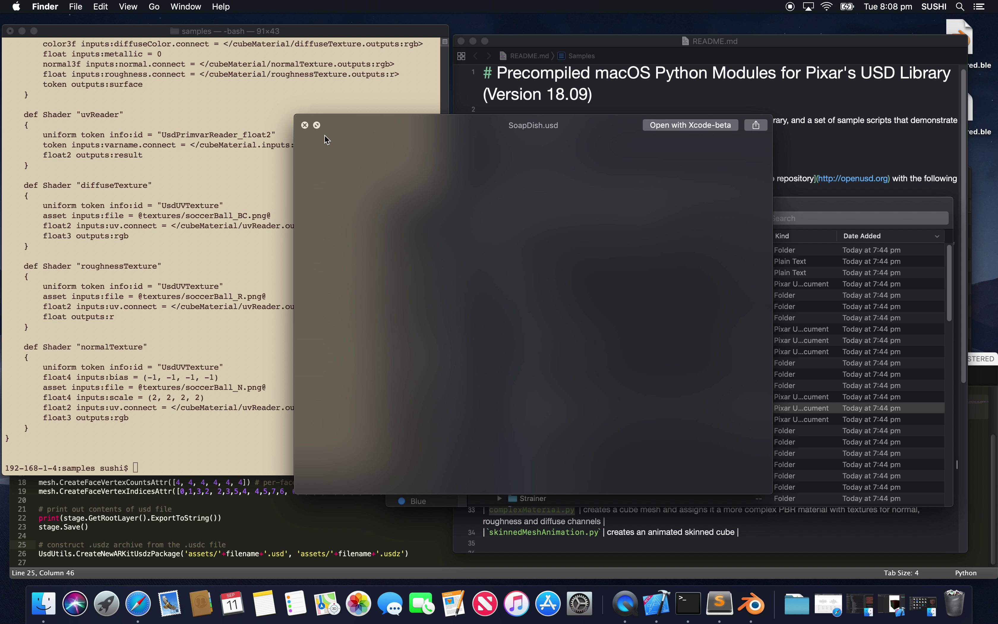
{"action": "left_click", "coordinate": [305, 125]}
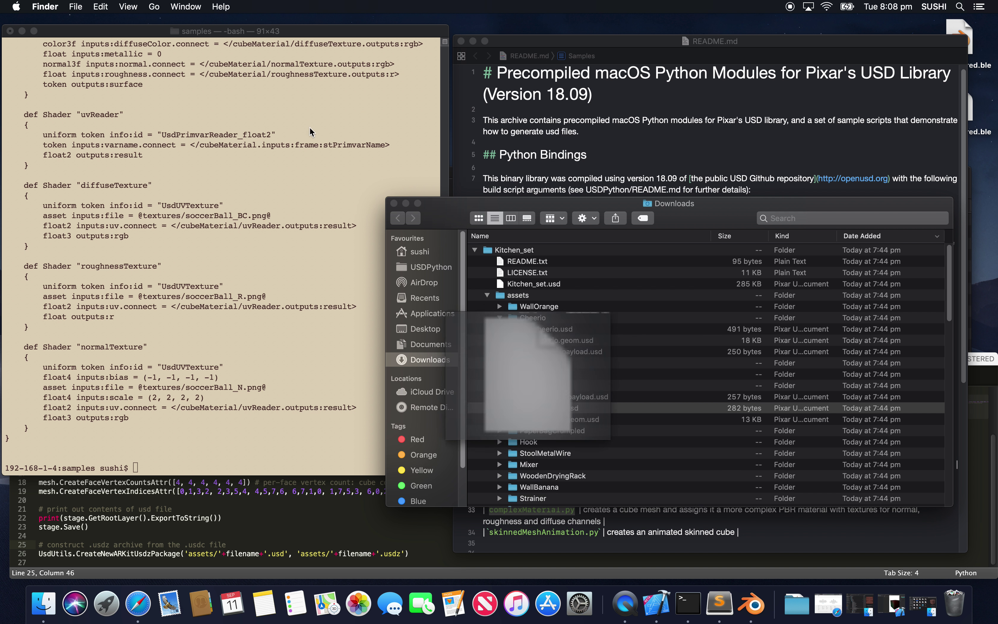
{"action": "left_click", "coordinate": [580, 397]}
{"action": "key", "text": "space"}
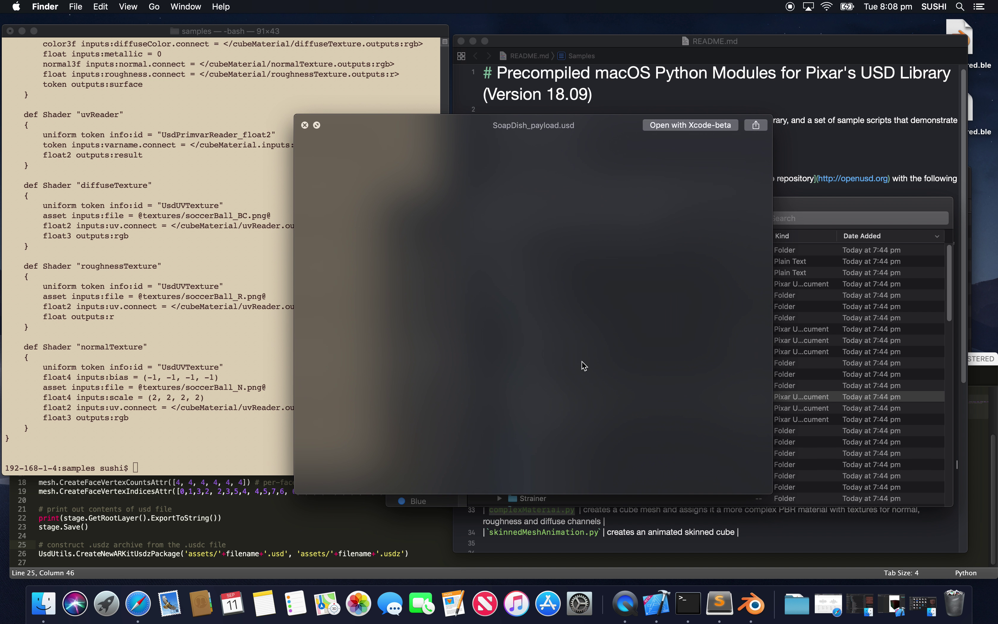
{"action": "left_click", "coordinate": [309, 126]}
{"action": "left_click", "coordinate": [594, 420]}
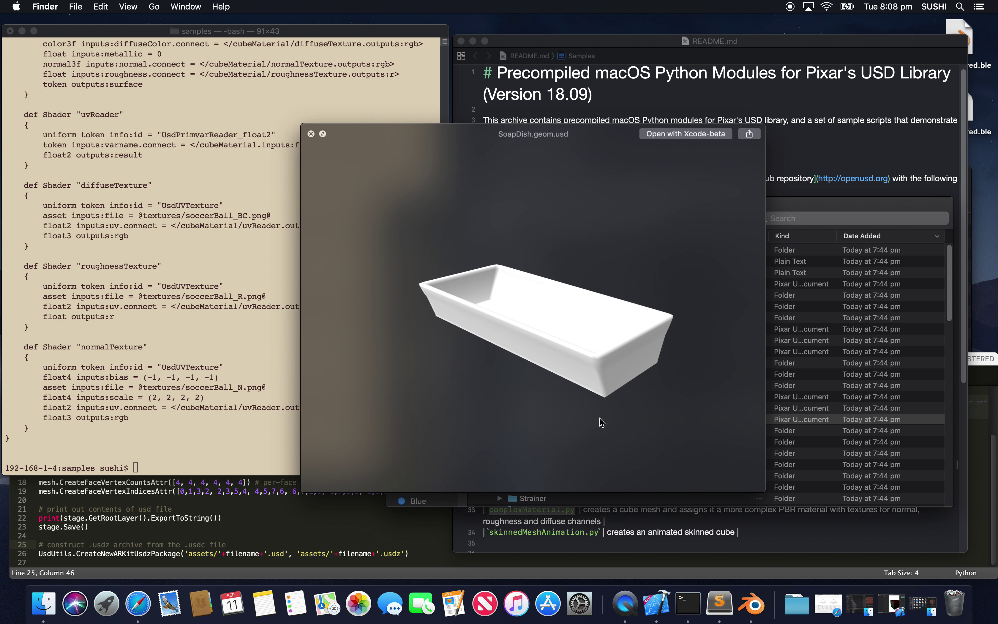
{"action": "key", "text": "space"}
{"action": "left_click", "coordinate": [305, 125]}
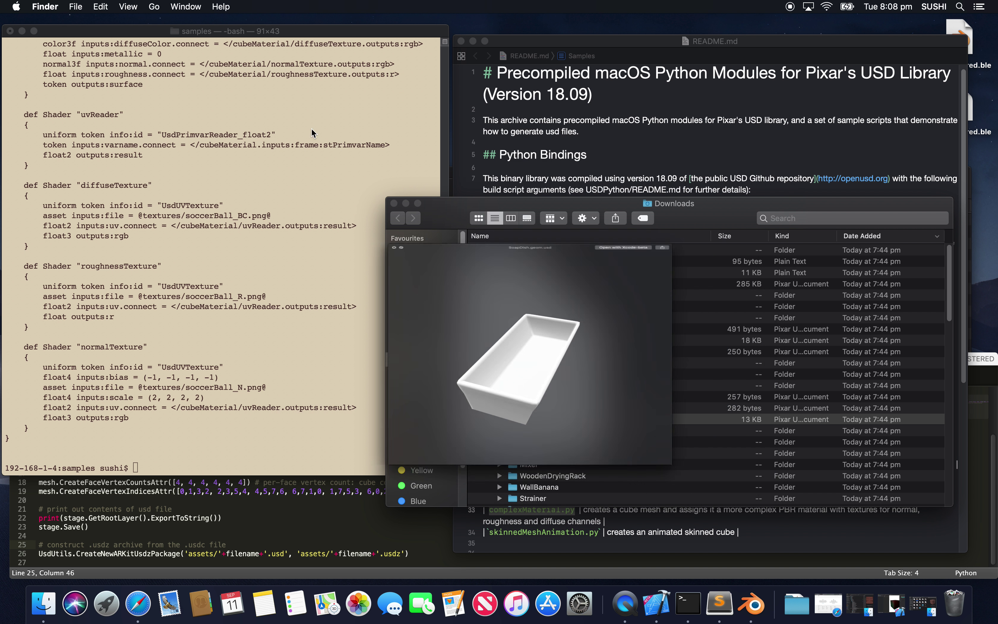
{"action": "left_click", "coordinate": [500, 317]}
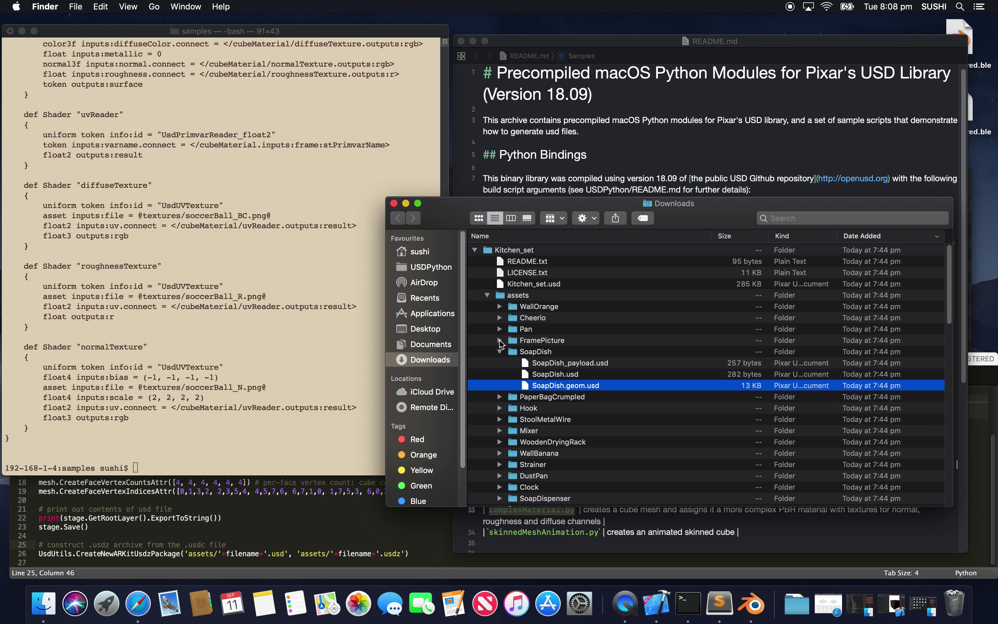
{"action": "left_click", "coordinate": [500, 351]}
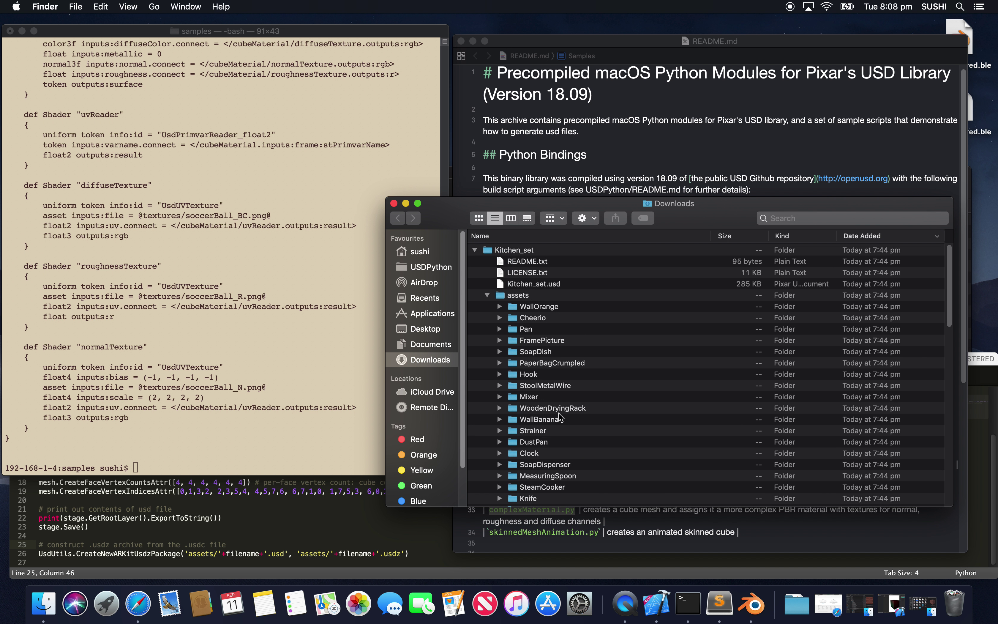
{"action": "left_click", "coordinate": [540, 284]}
{"action": "right_click", "coordinate": [540, 284]}
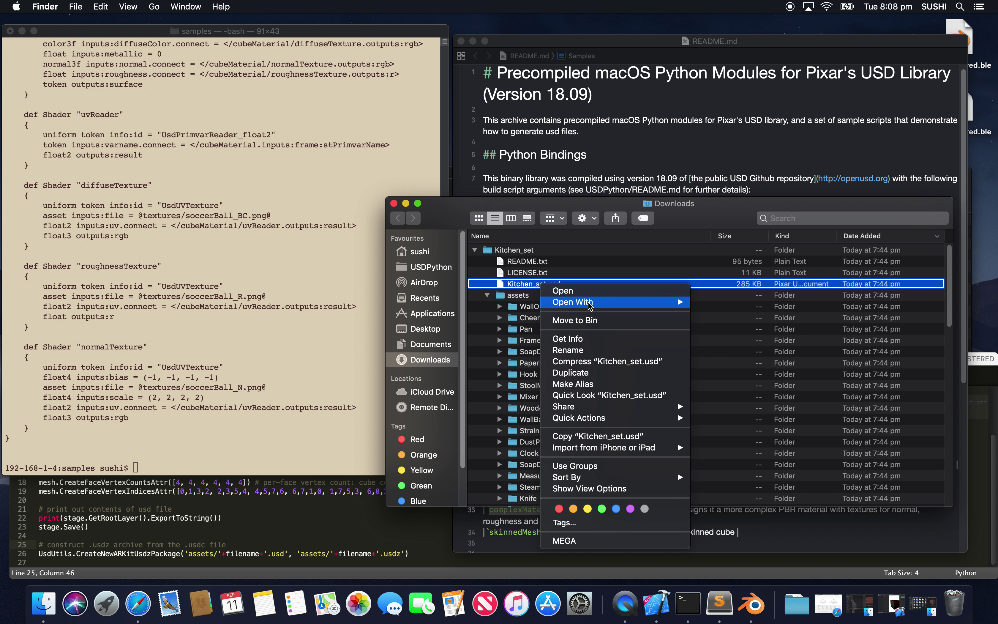
{"action": "mouse_move", "coordinate": [591, 305]}
{"action": "left_click", "coordinate": [524, 250]}
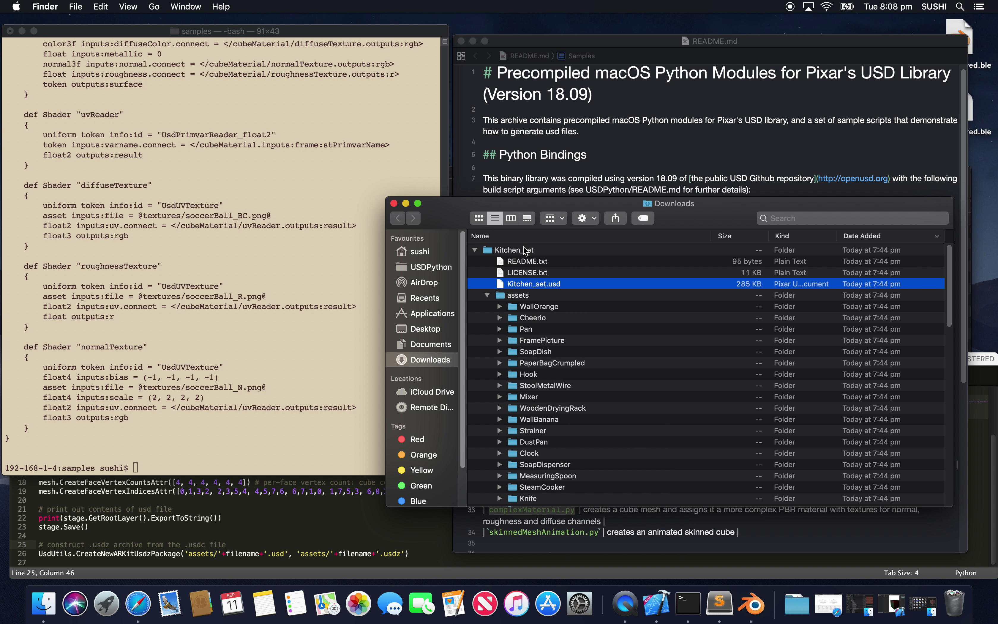
Open a new Terminal window with the Red Sands profile, place it lower on the desktop and enlarge its text three sizes
{"action": "left_click", "coordinate": [525, 250]}
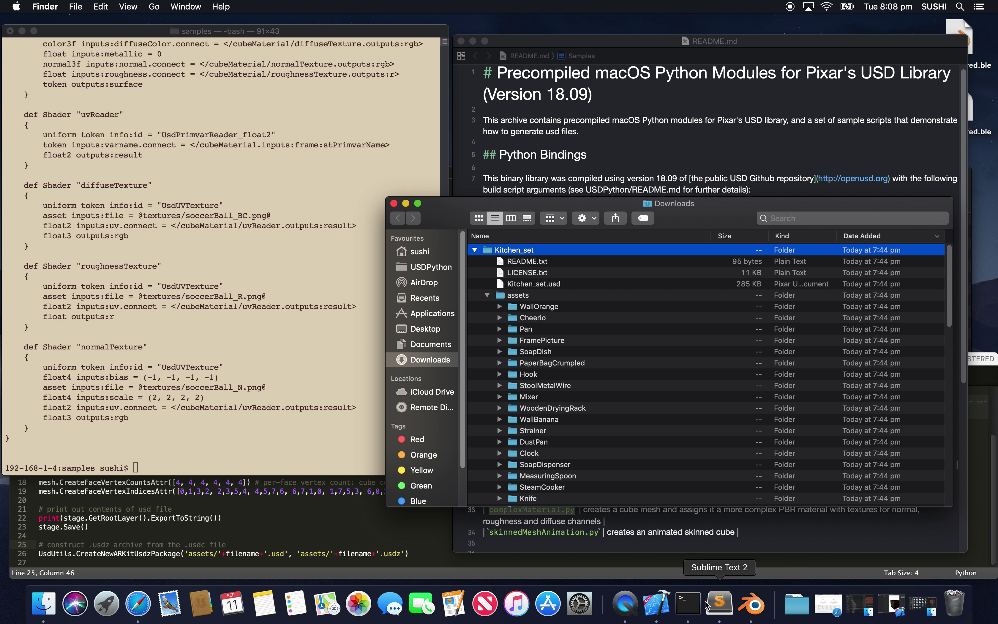
{"action": "right_click", "coordinate": [689, 604]}
{"action": "mouse_move", "coordinate": [755, 481]}
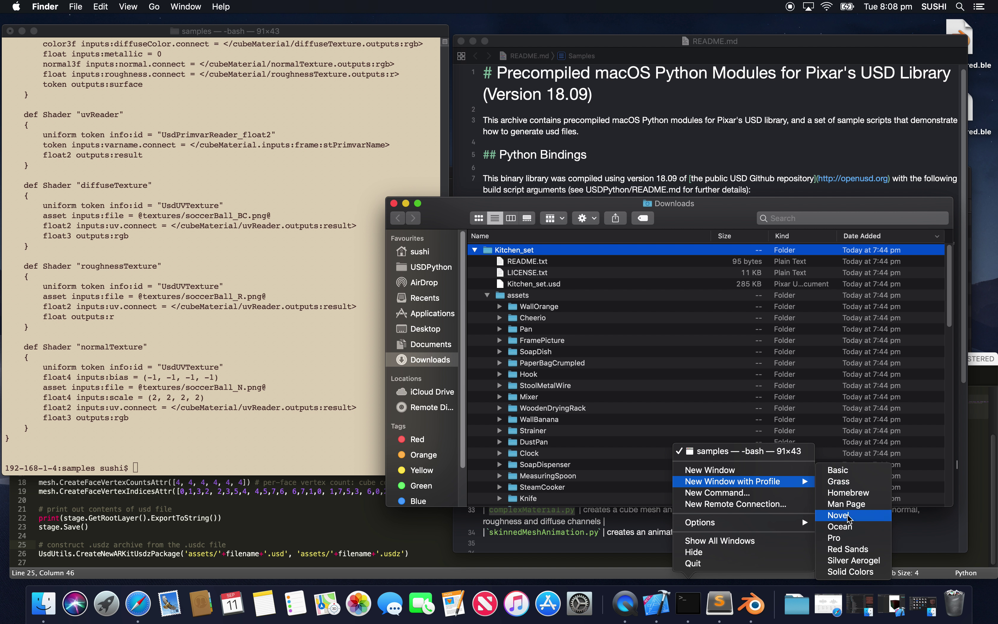
{"action": "left_click", "coordinate": [851, 549]}
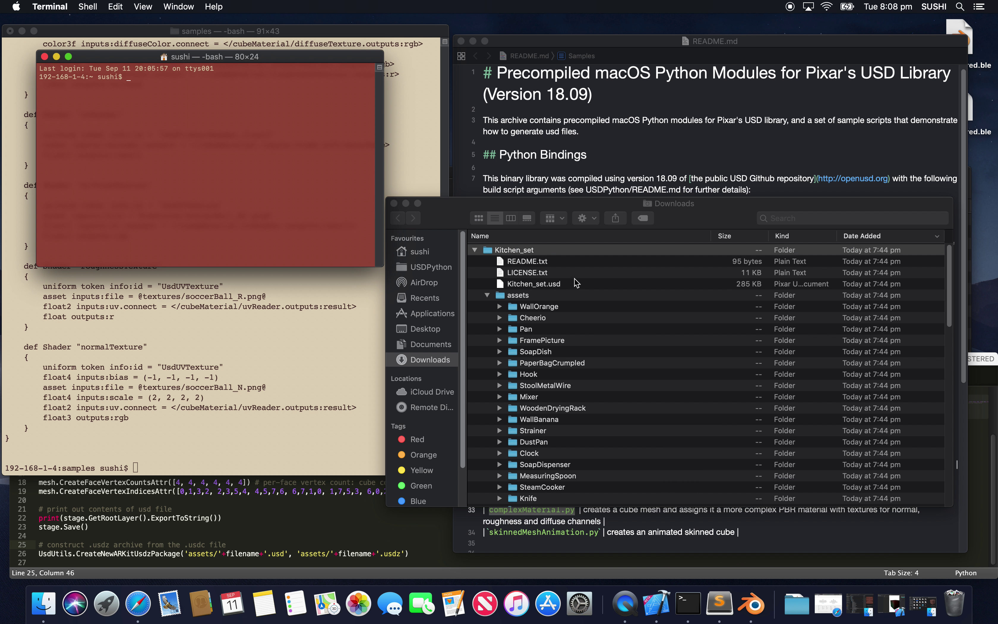
{"action": "left_click_drag", "start_coordinate": [314, 61], "coordinate": [301, 243]}
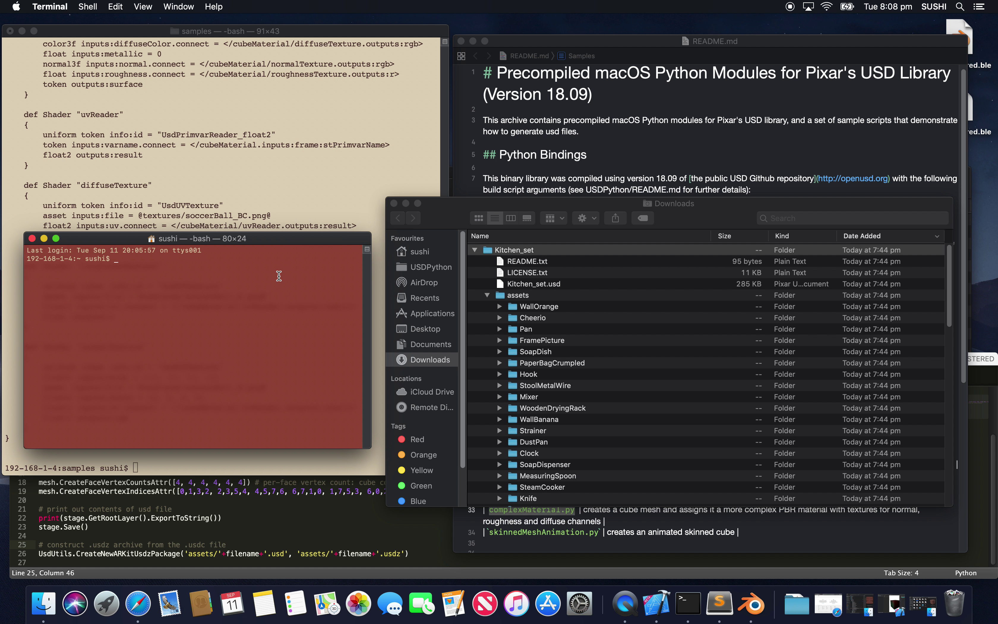
{"action": "key", "text": "super+plus"}
{"action": "key", "text": "super+plus"}
{"action": "key", "text": "super+plus"}
Change the new Terminal session's directory to Downloads/Kitchen_set with cd and list its contents with ls
{"action": "type", "text": "cd"}
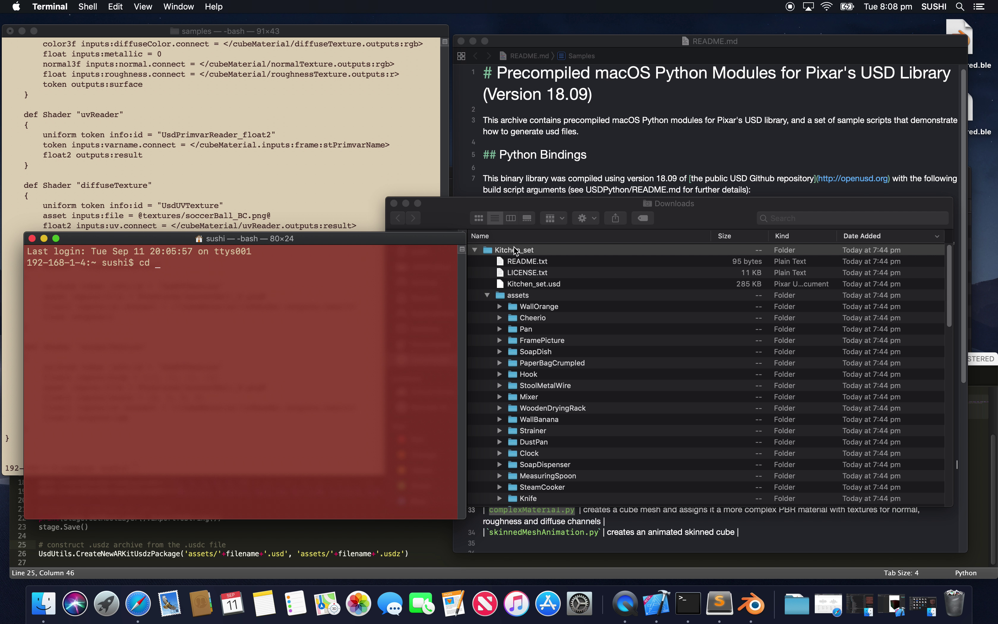
{"action": "left_click_drag", "start_coordinate": [516, 250], "coordinate": [333, 299]}
{"action": "key", "text": "Return"}
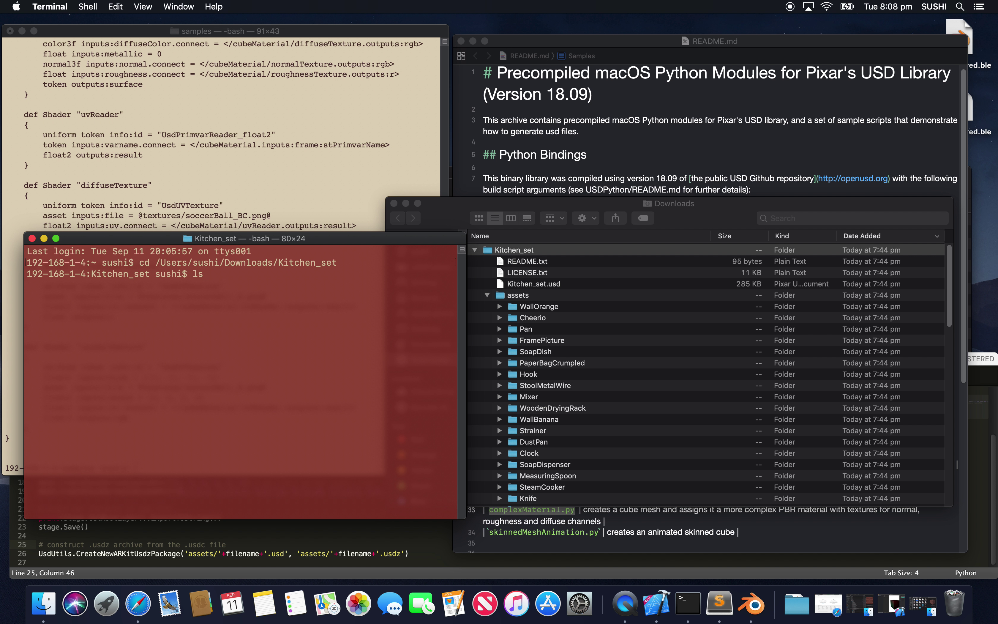
{"action": "type", "text": "ls"}
{"action": "key", "text": "Return"}
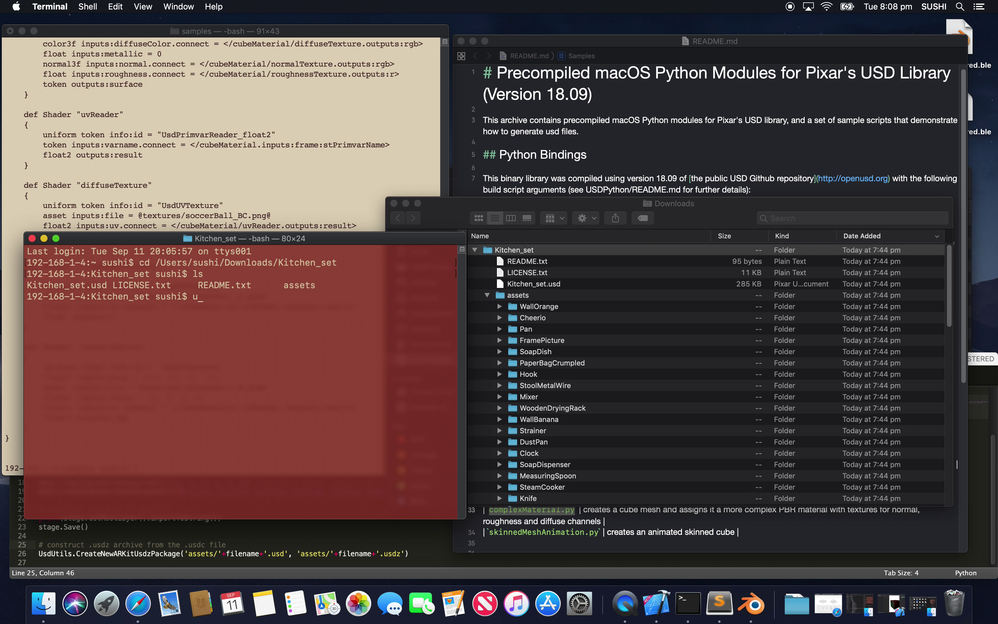
Print Kitchen_set.usd with usdcat, widen the Terminal window, and examine the scene description from start to end
{"action": "type", "text": "usdcat Ki"}
{"action": "key", "text": "Tab"}
{"action": "key", "text": "Return"}
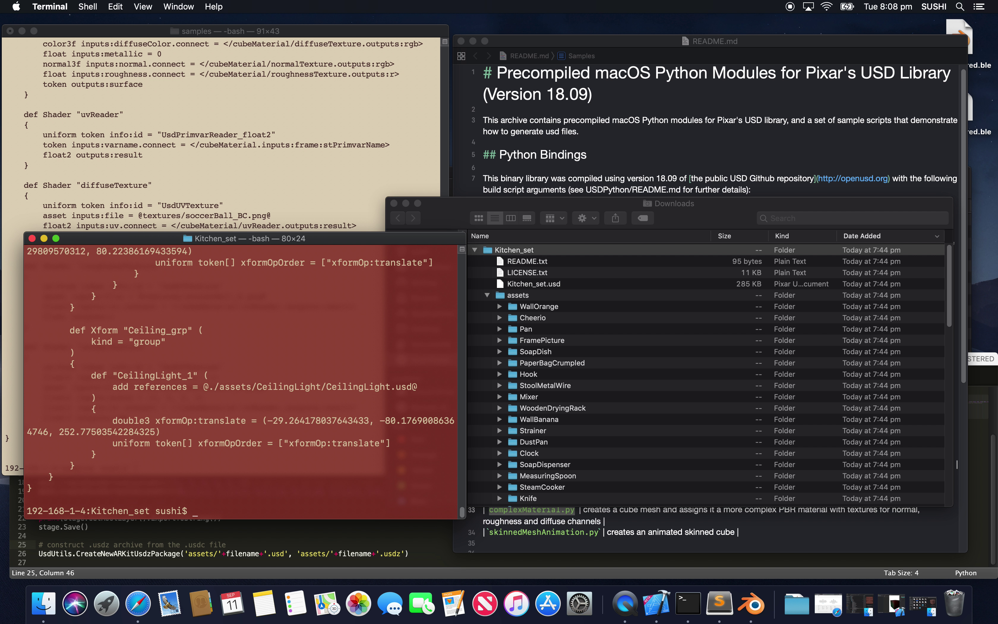
{"action": "left_click_drag", "start_coordinate": [465, 517], "coordinate": [685, 518]}
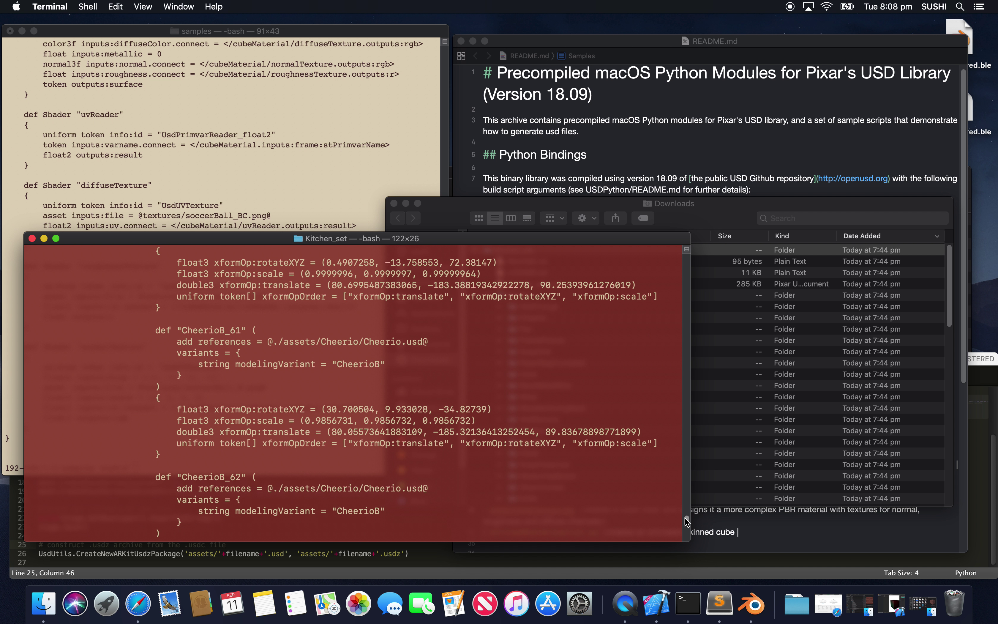
{"action": "scroll", "coordinate": [687, 522], "scroll_direction": "up", "scroll_amount": 20}
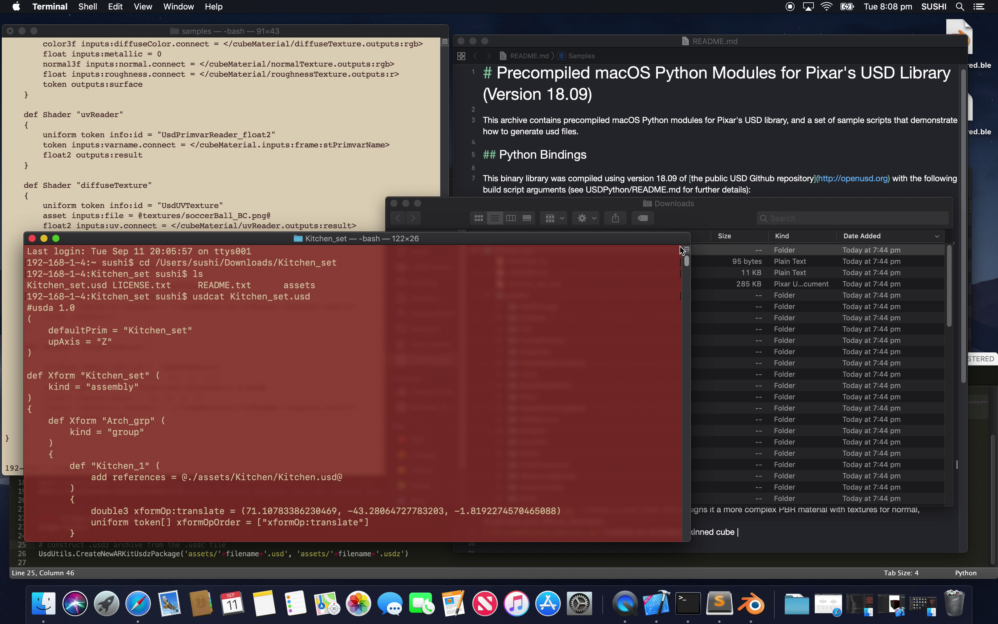
{"action": "scroll", "coordinate": [578, 371], "scroll_direction": "down", "scroll_amount": 20}
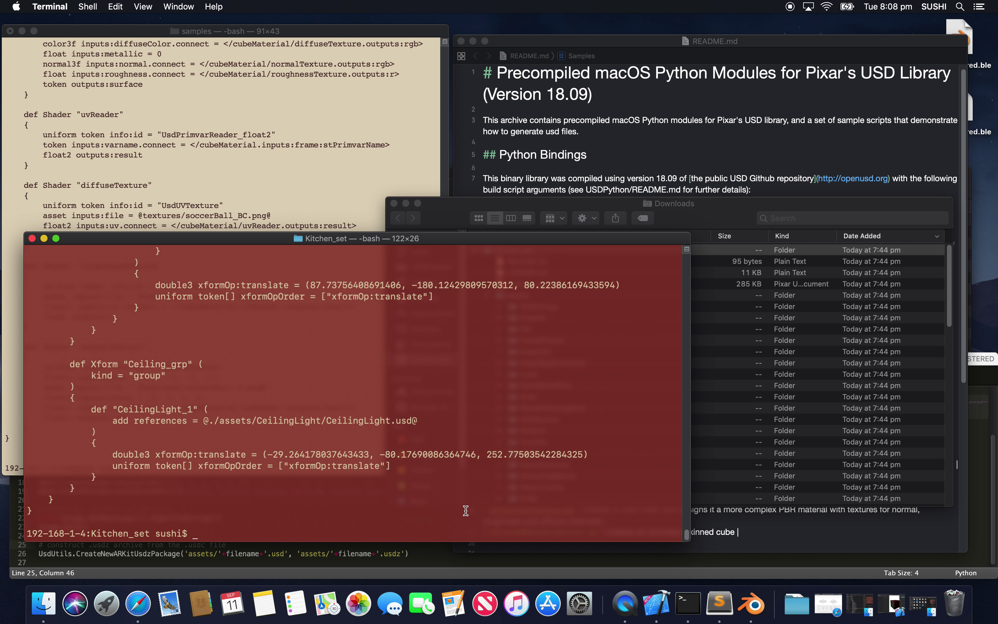
List the Kitchen_set folder and convert the scene with xcrun usdz_converter Kitchen_set.usd Kitchen_set.usdz
{"action": "type", "text": "ls"}
{"action": "key", "text": "Return"}
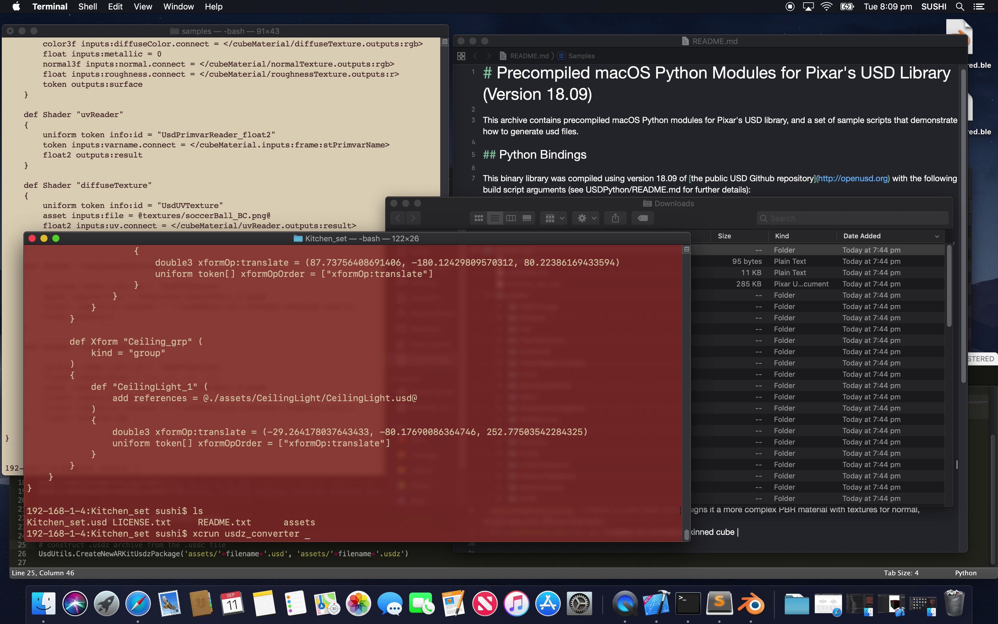
{"action": "key", "text": "Tab"}
{"action": "type", "text": "K"}
{"action": "key", "text": "Tab"}
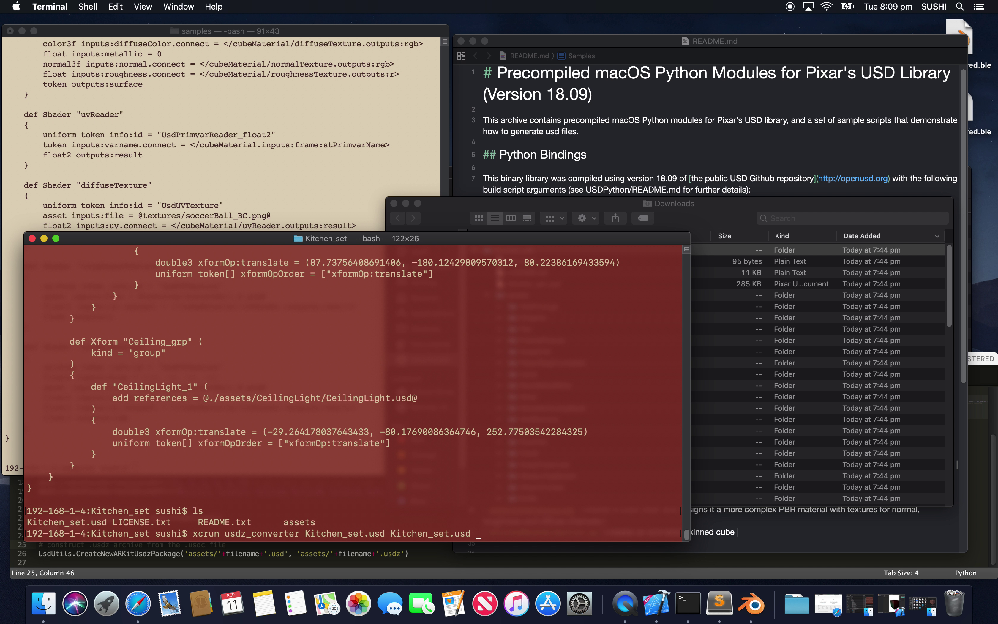
{"action": "type", "text": "z"}
{"action": "key", "text": "Return"}
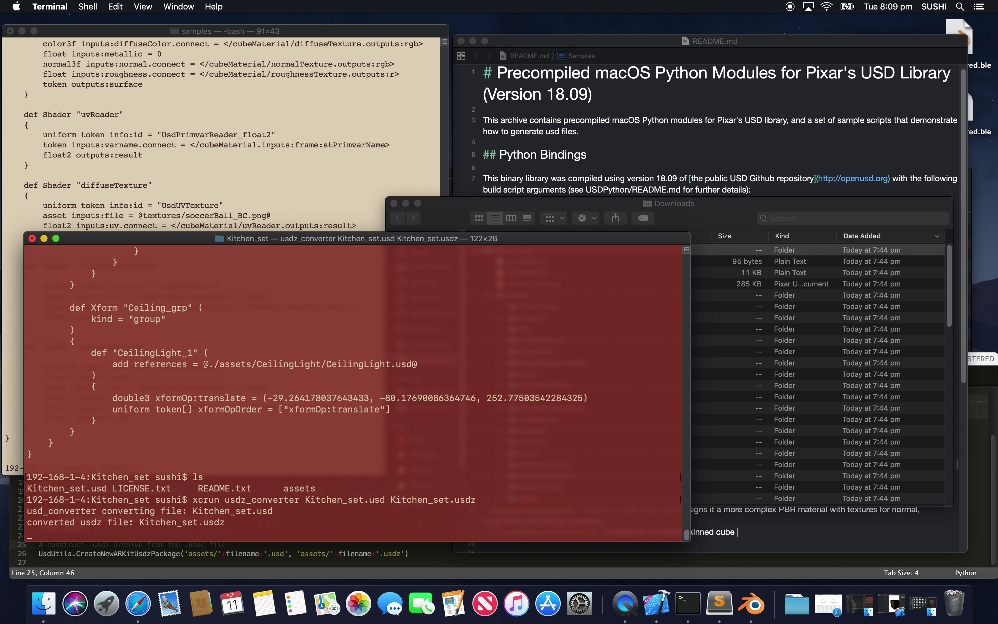
Bring the Downloads Finder window forward, collapse the assets folder, and enlarge and reposition the window
{"action": "left_click_drag", "start_coordinate": [552, 204], "coordinate": [555, 152]}
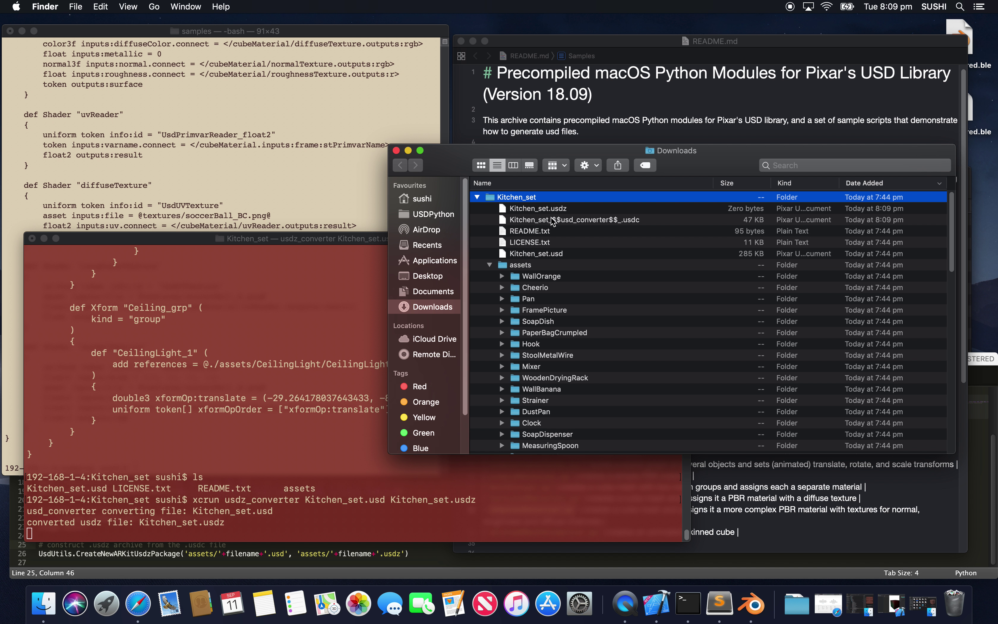
{"action": "left_click", "coordinate": [491, 264]}
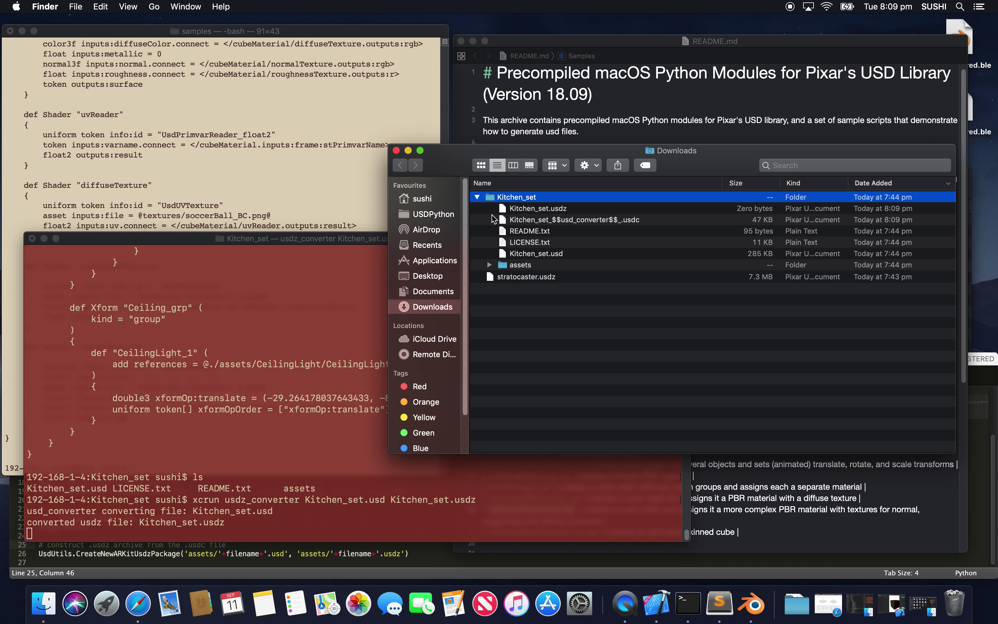
{"action": "left_click_drag", "start_coordinate": [389, 145], "coordinate": [385, 75]}
{"action": "left_click_drag", "start_coordinate": [452, 93], "coordinate": [429, 105]}
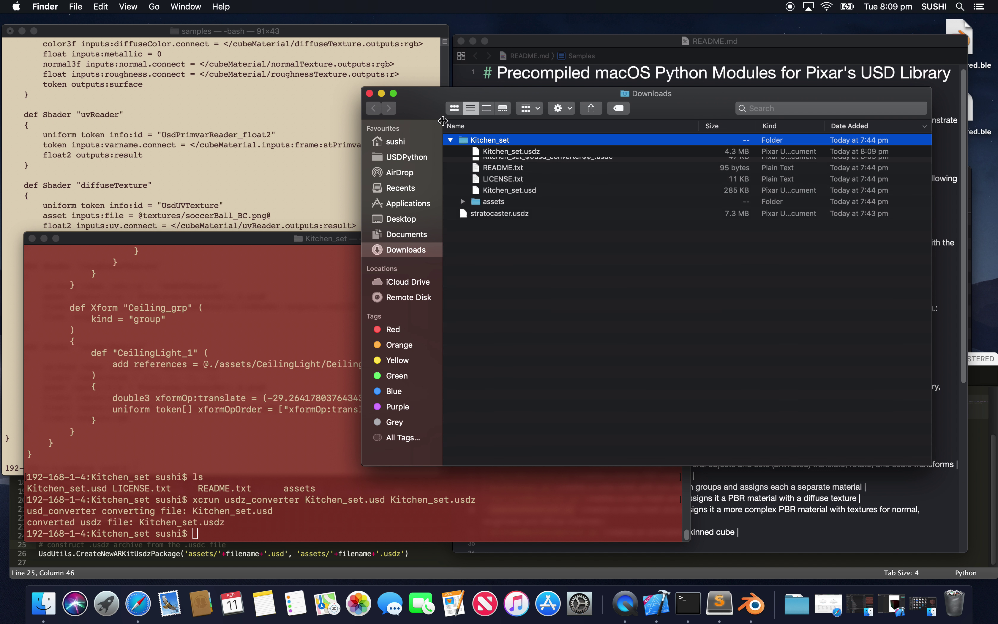
Preview Kitchen_set.usdz in Quick Look and expand the preview to full screen
{"action": "left_click", "coordinate": [492, 153]}
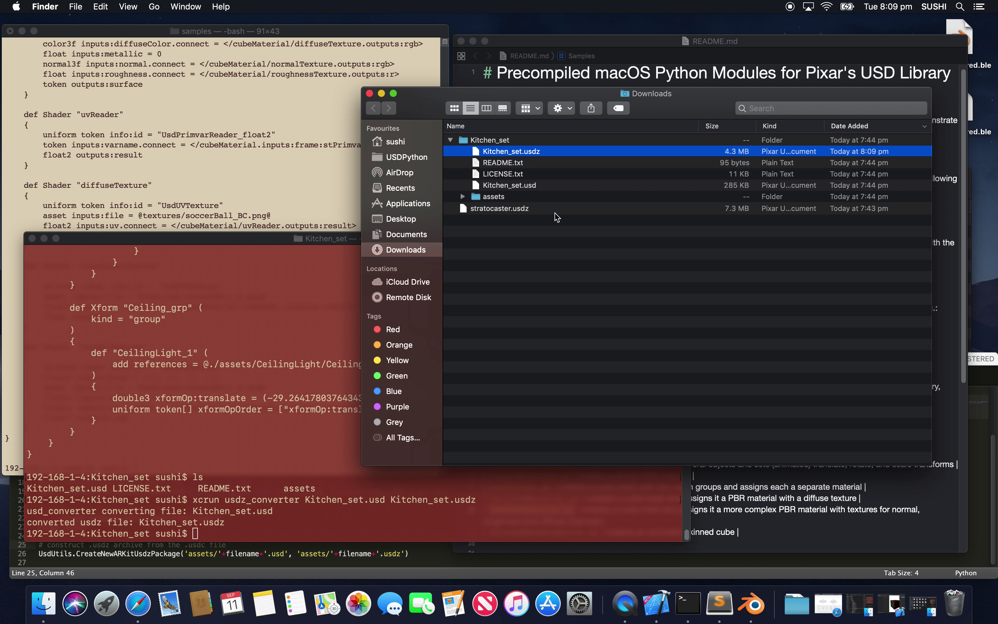
{"action": "key", "text": "space"}
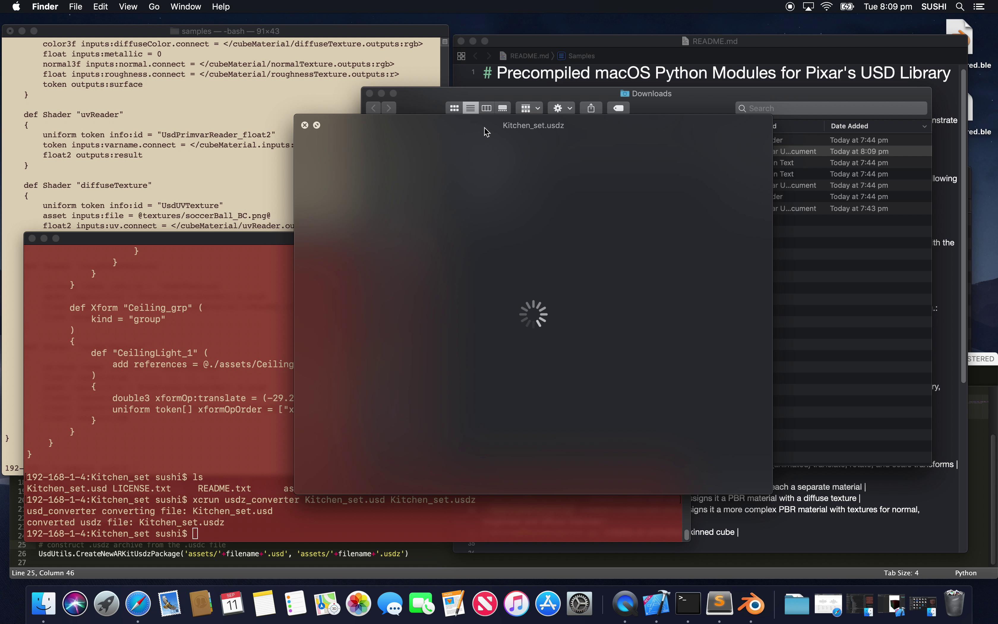
{"action": "left_click_drag", "start_coordinate": [565, 300], "coordinate": [578, 305]}
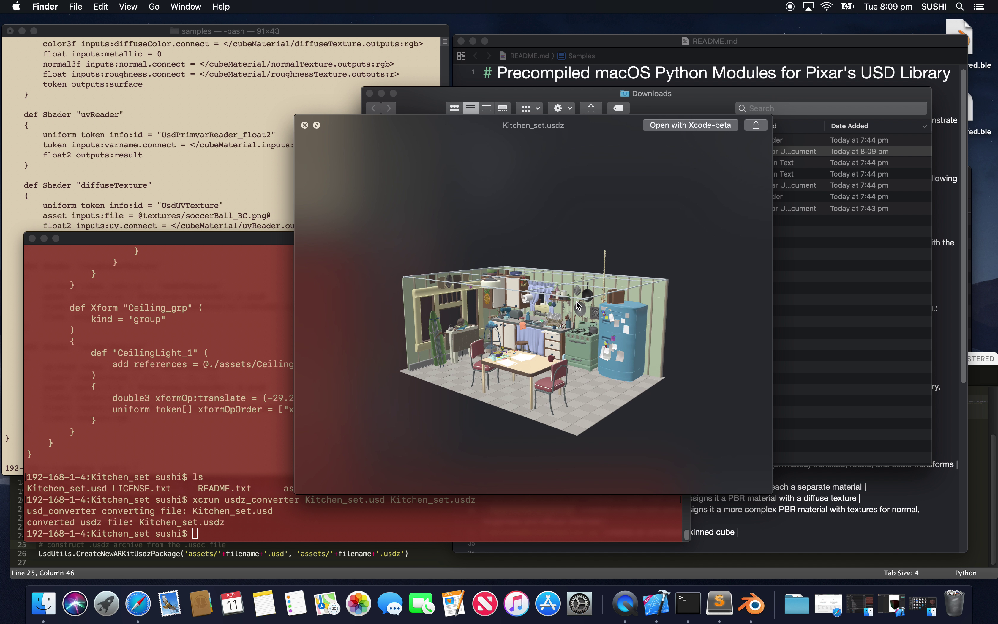
{"action": "left_click", "coordinate": [317, 124]}
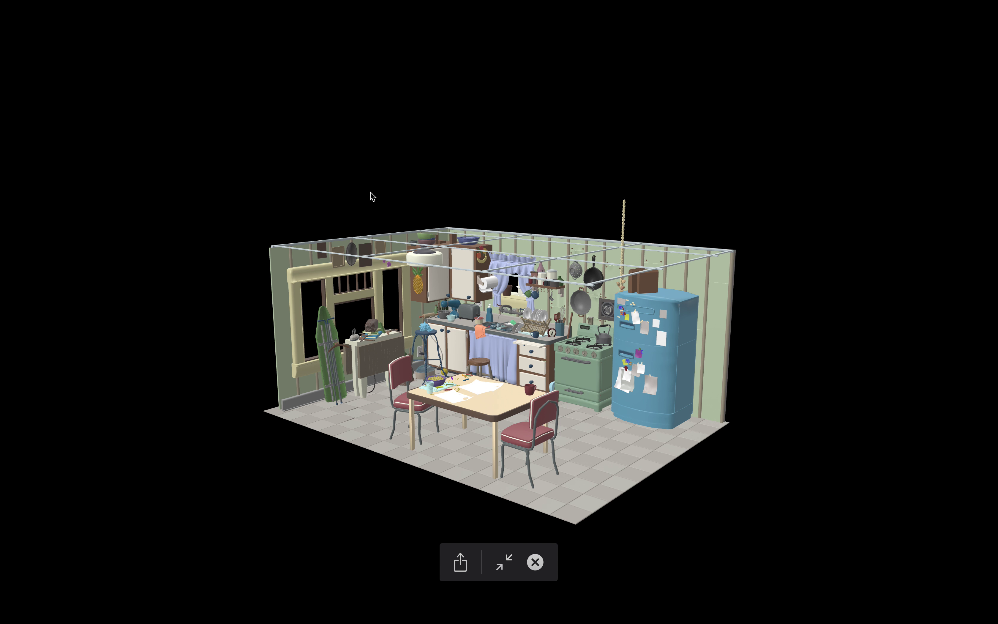
Examine the kitchen model's counter, window wall, stove, fridge and table up close, and close the preview
{"action": "left_click_drag", "start_coordinate": [453, 328], "coordinate": [479, 321]}
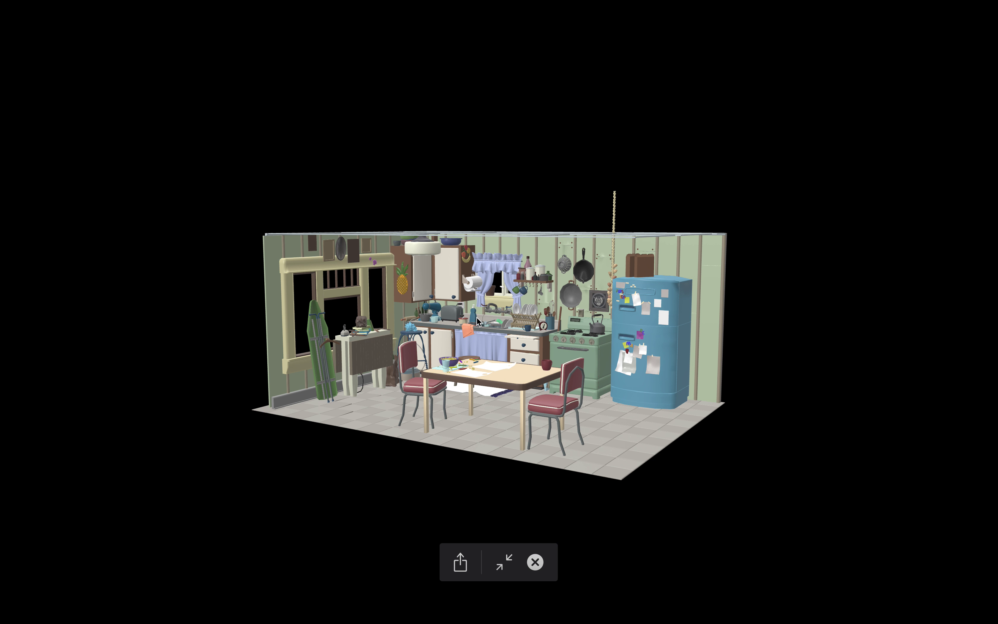
{"action": "scroll", "coordinate": [475, 317], "scroll_direction": "down", "scroll_amount": 3}
{"action": "scroll", "coordinate": [477, 312], "scroll_direction": "up", "scroll_amount": 5}
{"action": "scroll", "coordinate": [481, 317], "scroll_direction": "up", "scroll_amount": 10}
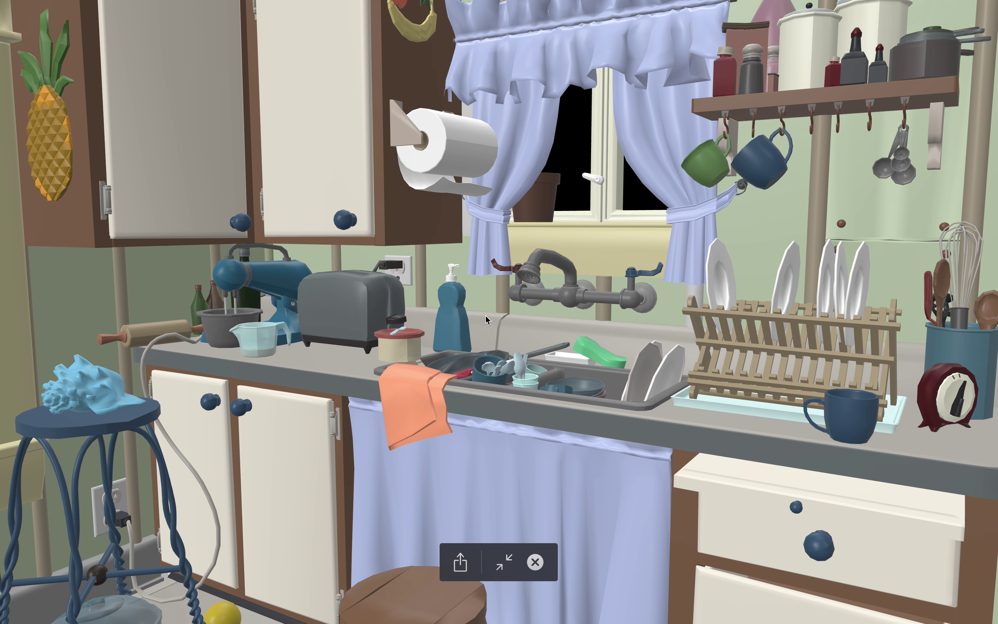
{"action": "left_click_drag", "start_coordinate": [543, 365], "coordinate": [416, 353]}
{"action": "scroll", "coordinate": [489, 359], "scroll_direction": "down", "scroll_amount": 8}
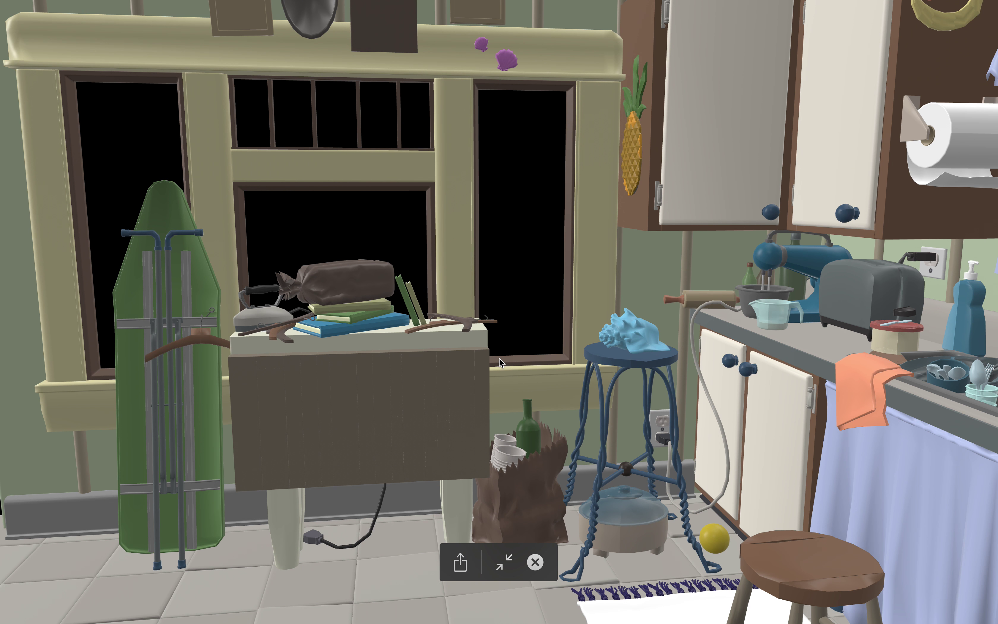
{"action": "left_click_drag", "start_coordinate": [671, 373], "coordinate": [652, 306]}
{"action": "scroll", "coordinate": [653, 306], "scroll_direction": "down", "scroll_amount": 10}
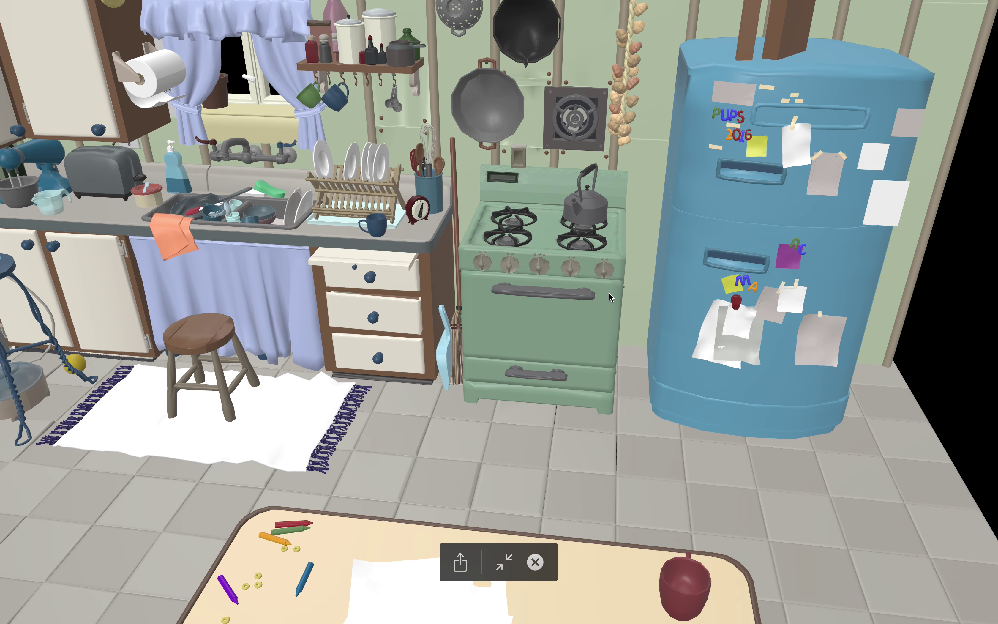
{"action": "scroll", "coordinate": [594, 292], "scroll_direction": "down", "scroll_amount": 1}
{"action": "scroll", "coordinate": [578, 292], "scroll_direction": "up", "scroll_amount": 3}
{"action": "scroll", "coordinate": [573, 289], "scroll_direction": "down", "scroll_amount": 8}
{"action": "left_click_drag", "start_coordinate": [568, 289], "coordinate": [421, 219]}
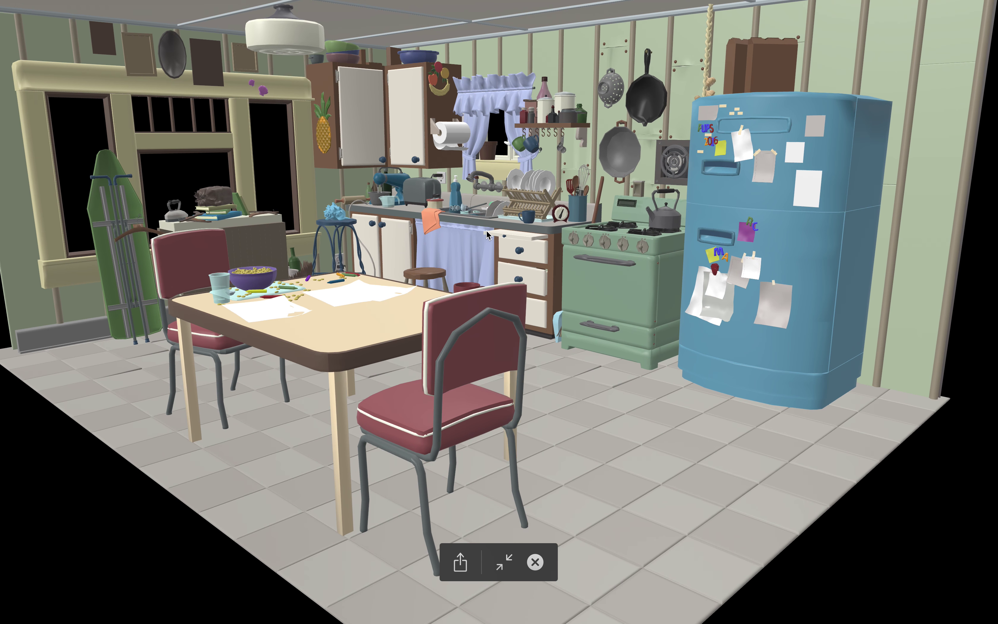
{"action": "key", "text": "Escape"}
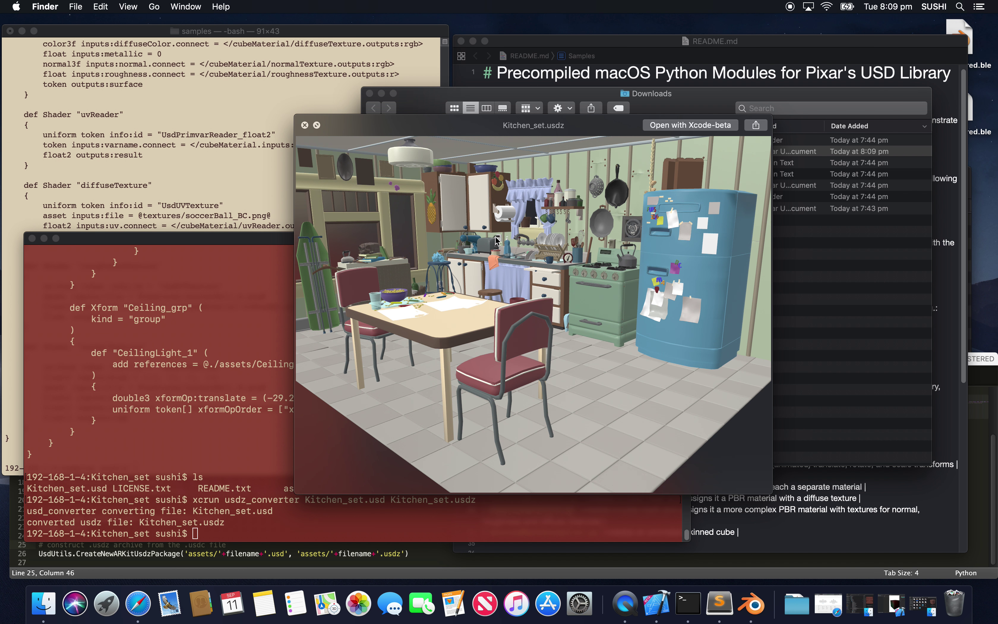
{"action": "left_click", "coordinate": [305, 126]}
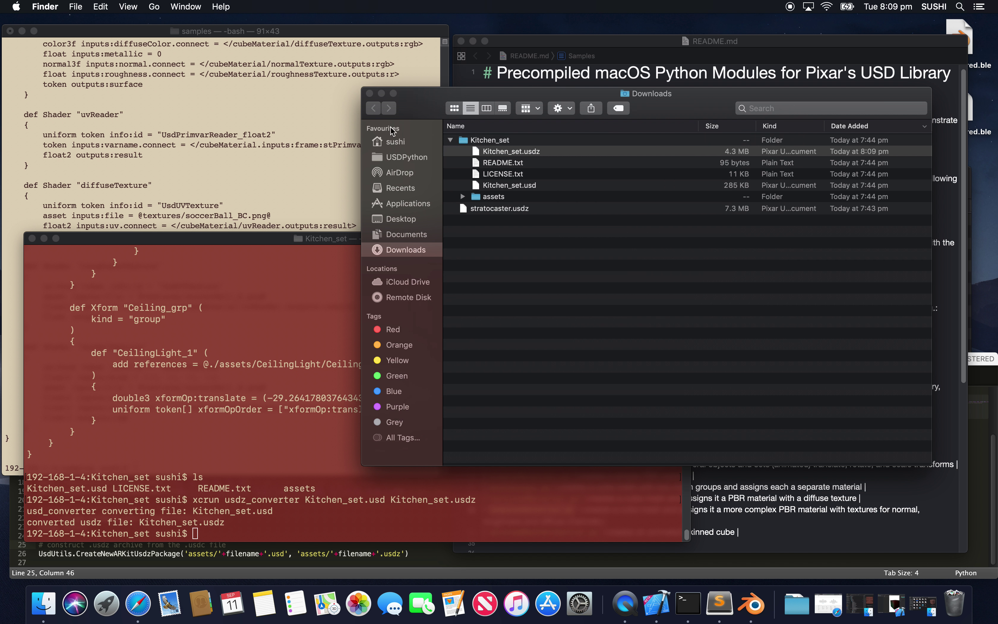
Open Kitchen_set.usdz with Xcode-beta and shift its window slightly aside to uncover the Terminal windows
{"action": "right_click", "coordinate": [535, 152]}
{"action": "mouse_move", "coordinate": [602, 166]}
{"action": "left_click", "coordinate": [697, 166]}
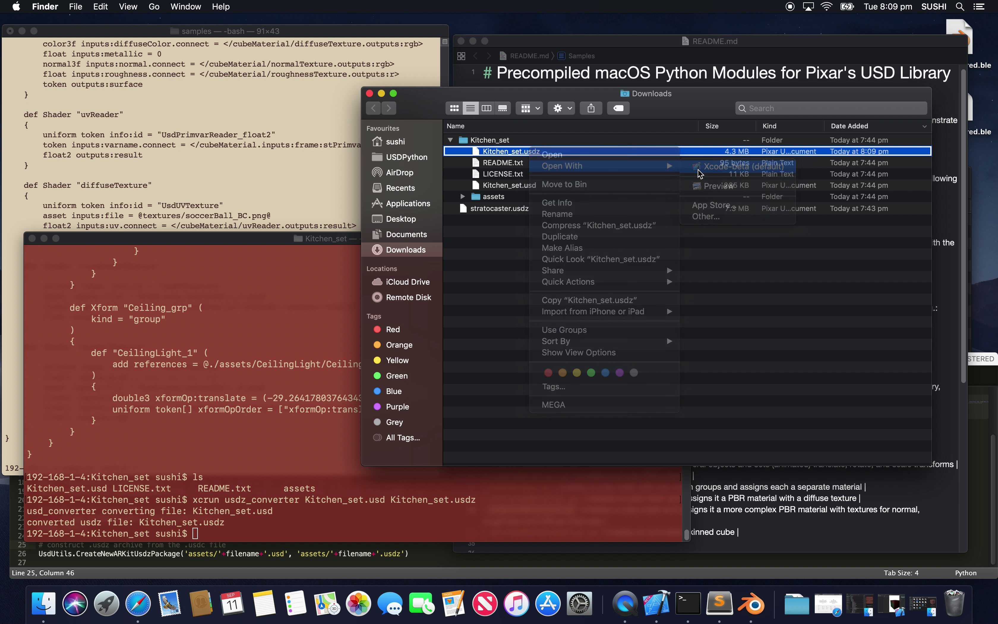
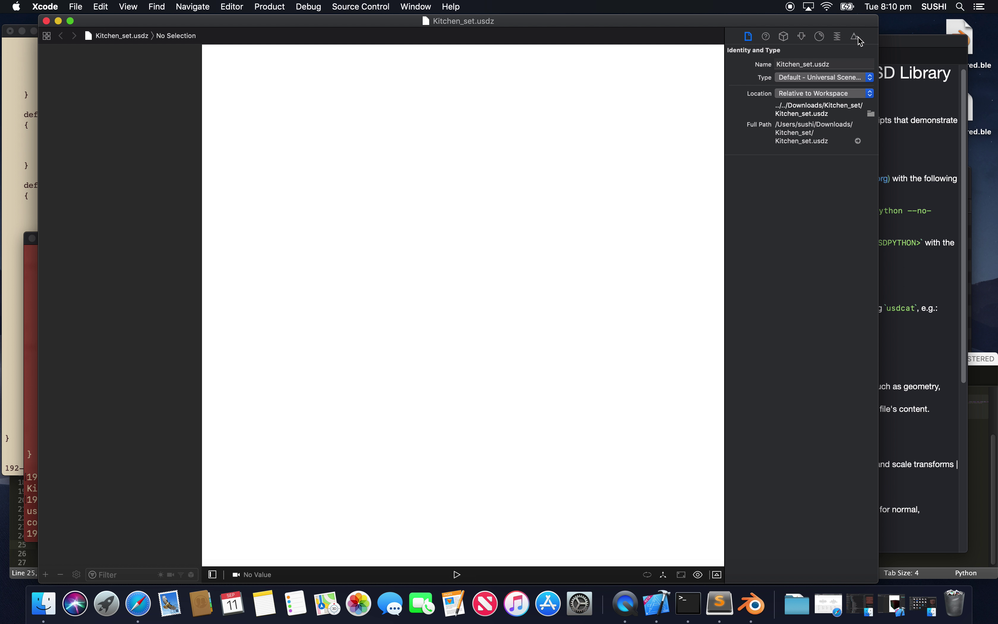
{"action": "left_click_drag", "start_coordinate": [850, 22], "coordinate": [877, 23]}
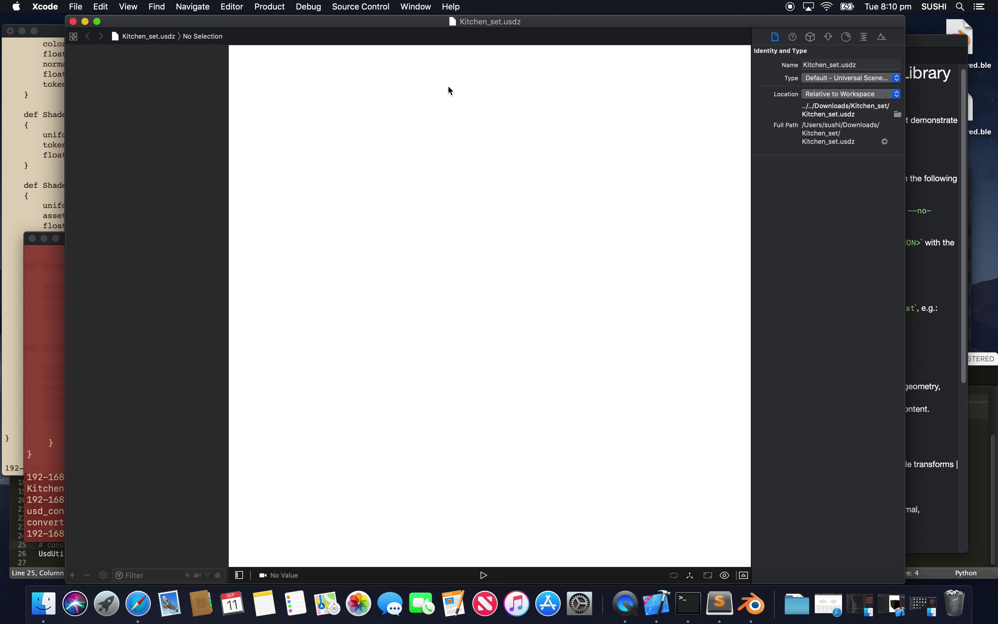
In the samples Terminal window, list the folder and run skinnedMeshAnimation.py with Python
{"action": "left_click", "coordinate": [49, 31]}
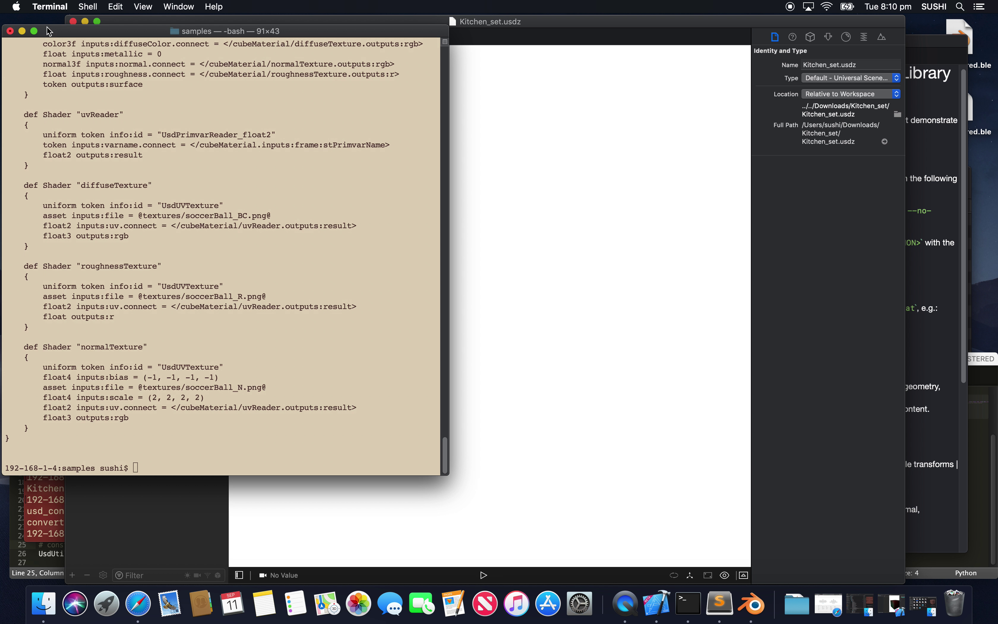
{"action": "type", "text": "ls"}
{"action": "key", "text": "Return"}
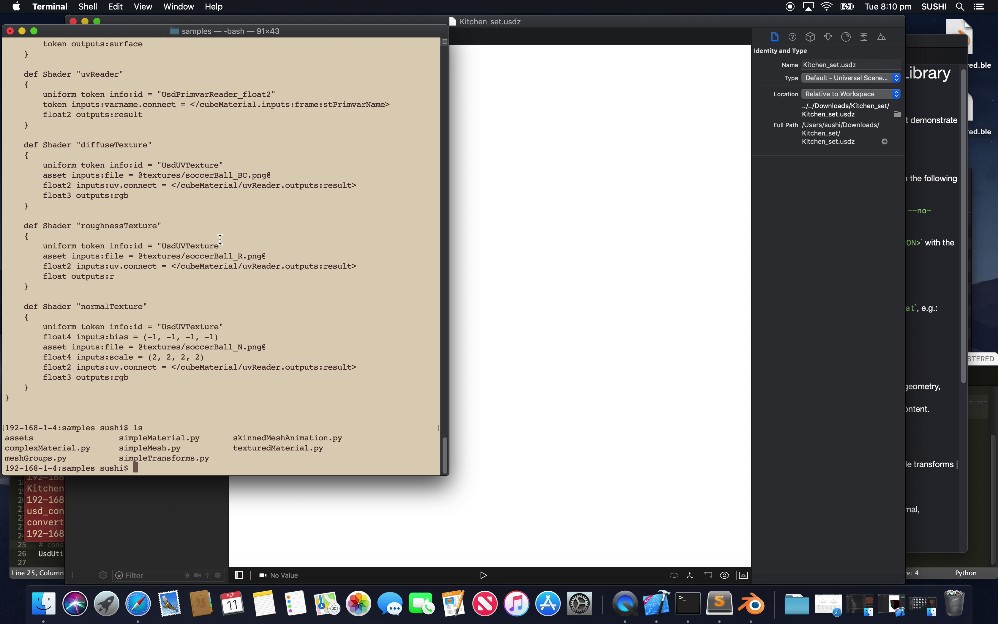
{"action": "type", "text": "python ski"}
{"action": "key", "text": "Tab"}
{"action": "key", "text": "Return"}
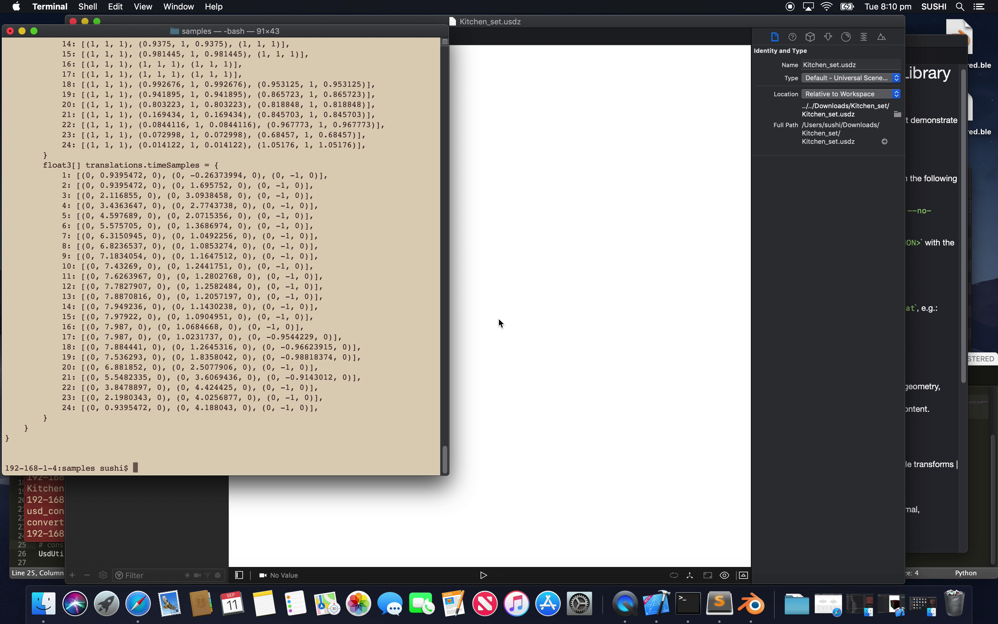
In Finder, open the assets folder inside USDPython's samples folder and close the extra Finder window showing the Kitchen_set files
{"action": "left_click", "coordinate": [807, 610]}
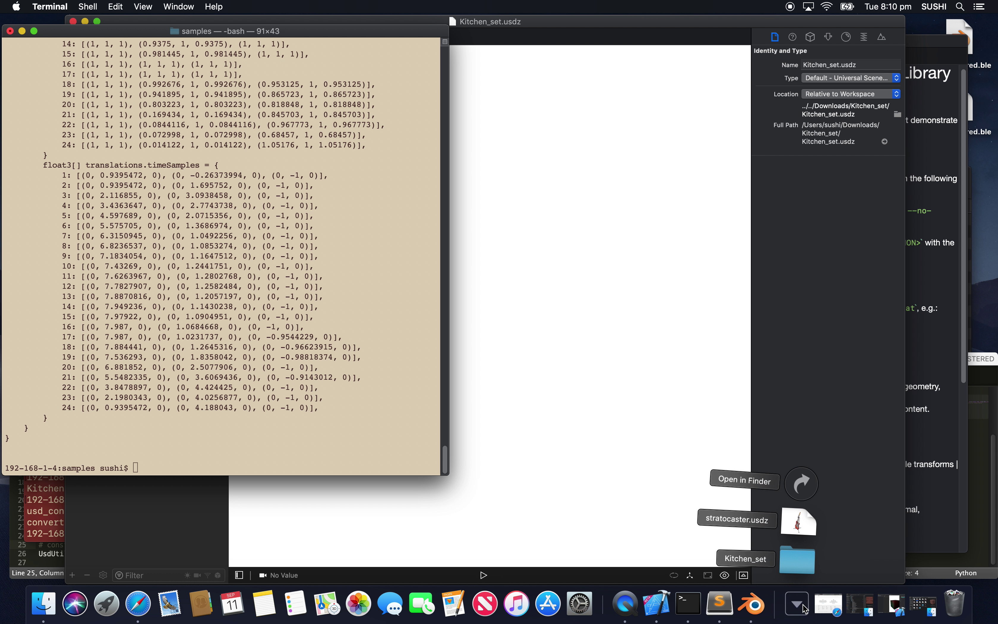
{"action": "left_click", "coordinate": [796, 571]}
{"action": "left_click", "coordinate": [403, 160]}
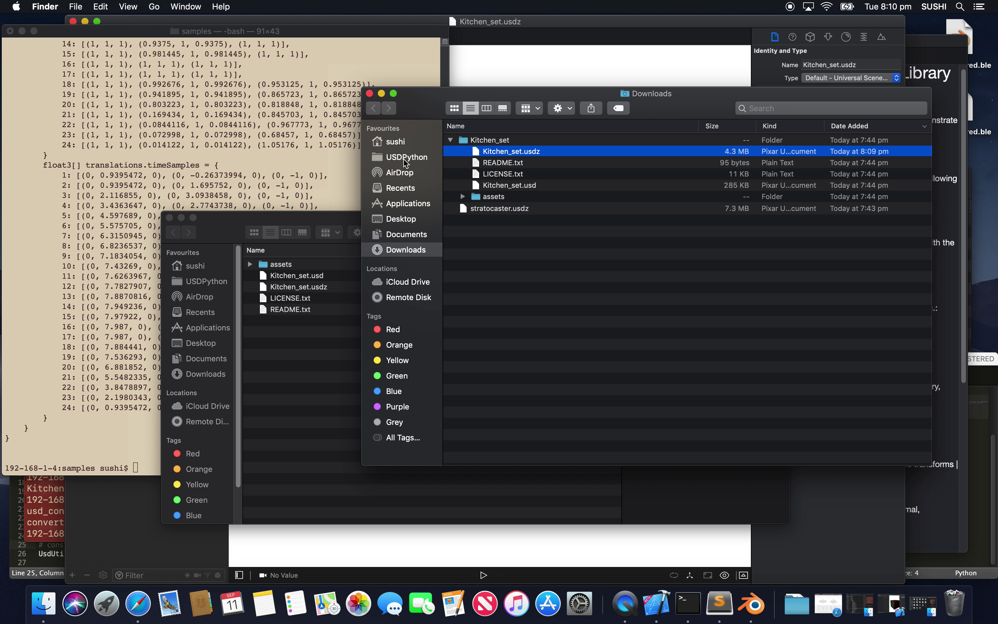
{"action": "left_click", "coordinate": [397, 158]}
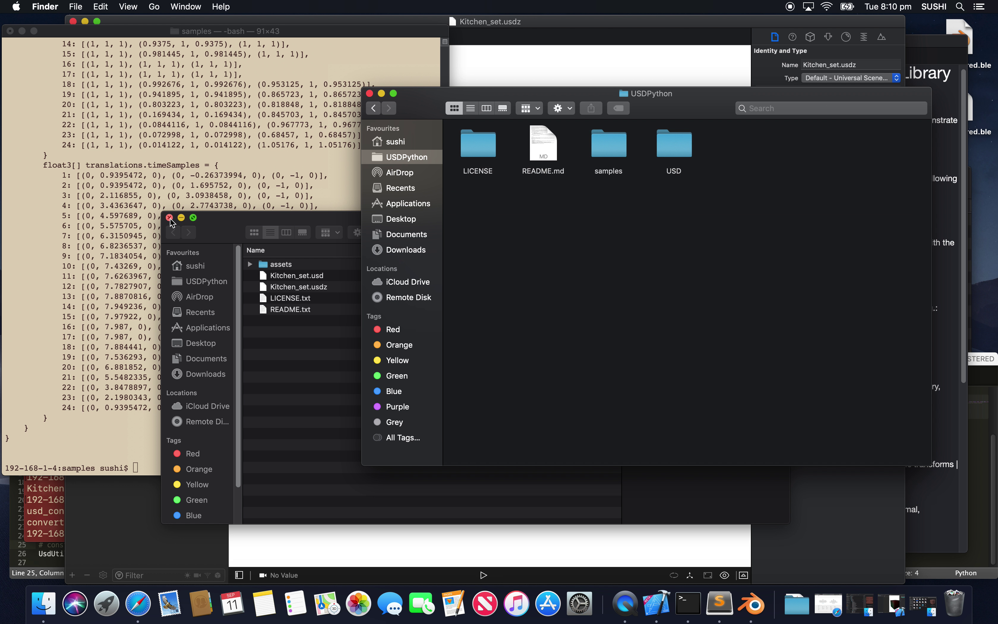
{"action": "left_click", "coordinate": [170, 218]}
{"action": "left_click", "coordinate": [606, 148]}
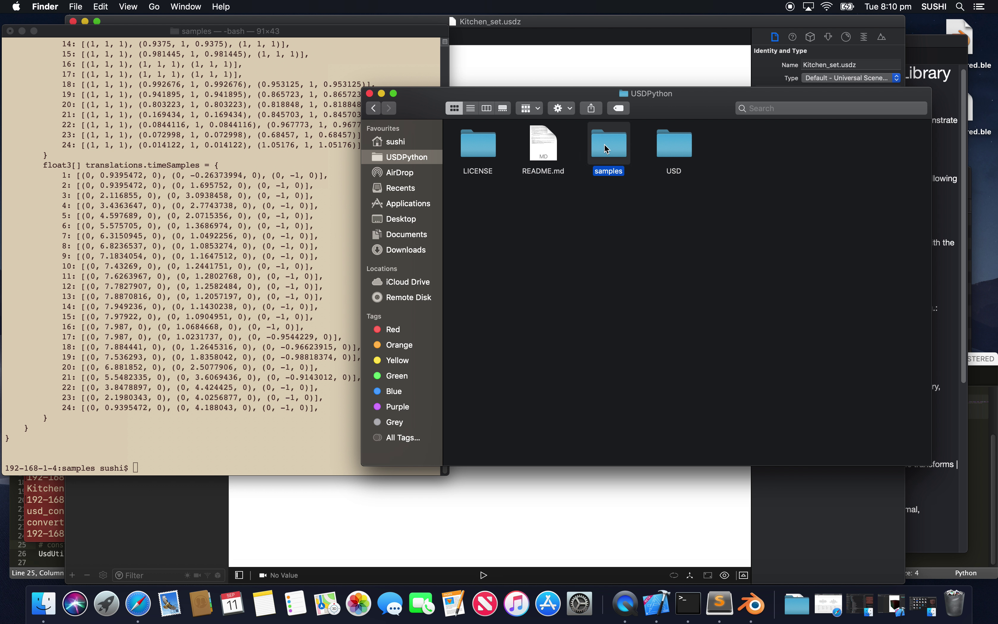
{"action": "double_click", "coordinate": [607, 149]}
{"action": "double_click", "coordinate": [494, 152]}
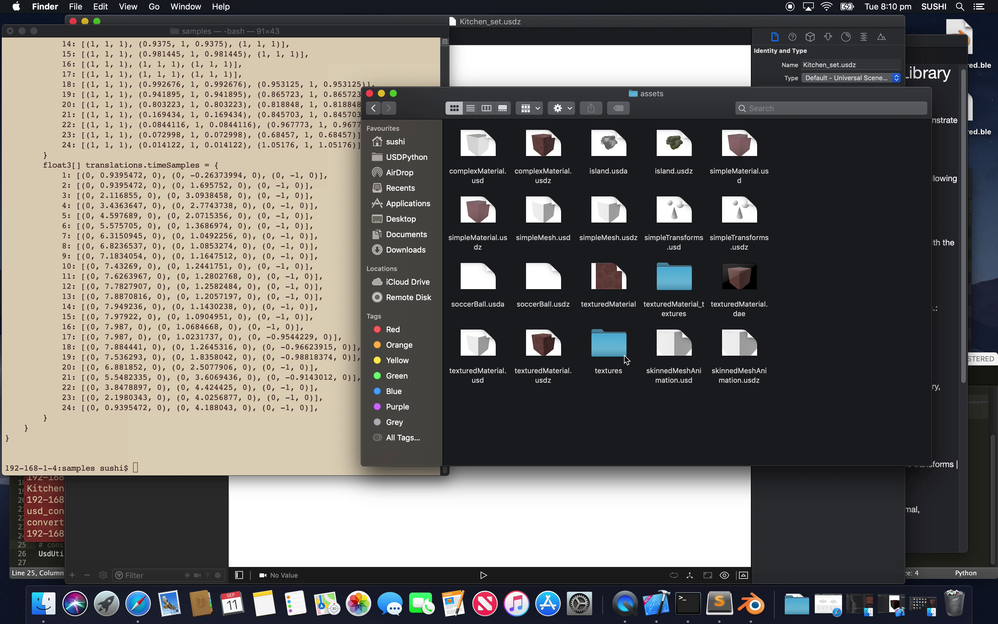
Preview skinnedMeshAnimation.usdz in Quick Look to watch the animated cube, and close the preview
{"action": "left_click", "coordinate": [735, 351]}
{"action": "key", "text": "space"}
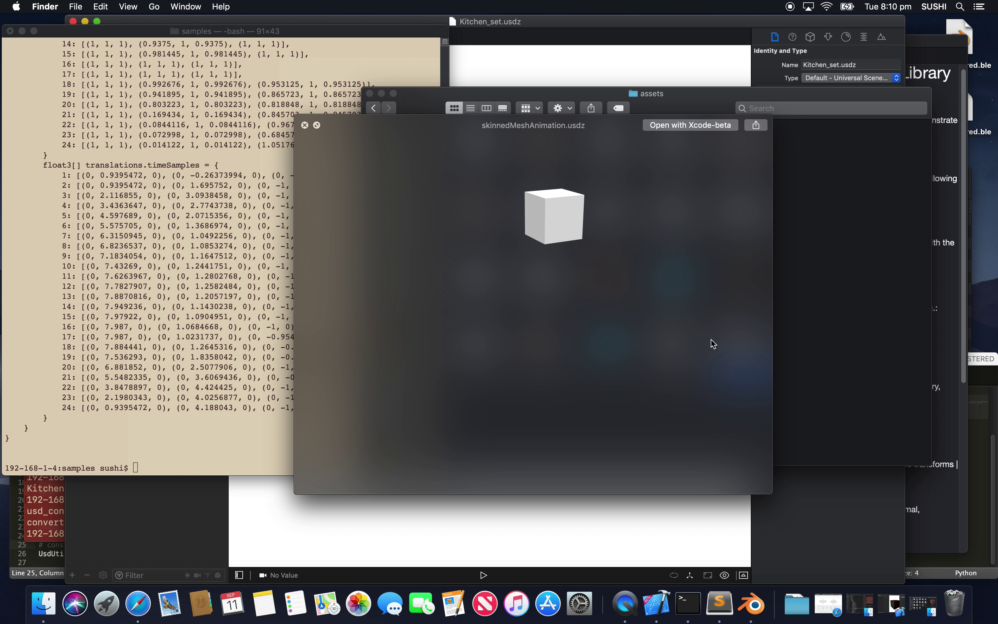
{"action": "left_click", "coordinate": [305, 125]}
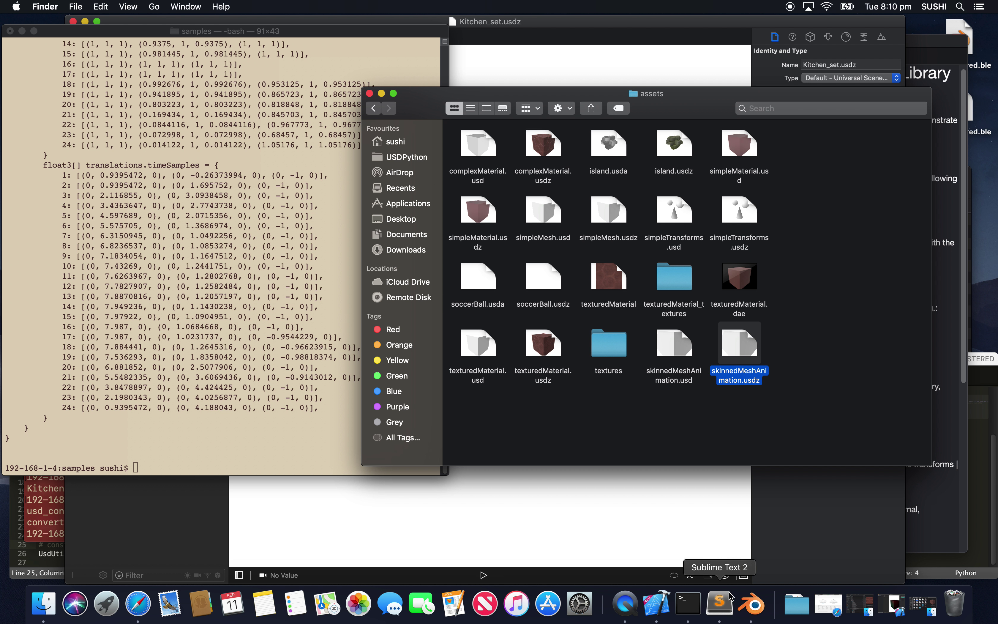
Bring the README.md window forward in Xcode and find the skinnedMeshAnimation.py entry in the samples table
{"action": "left_click", "coordinate": [923, 39]}
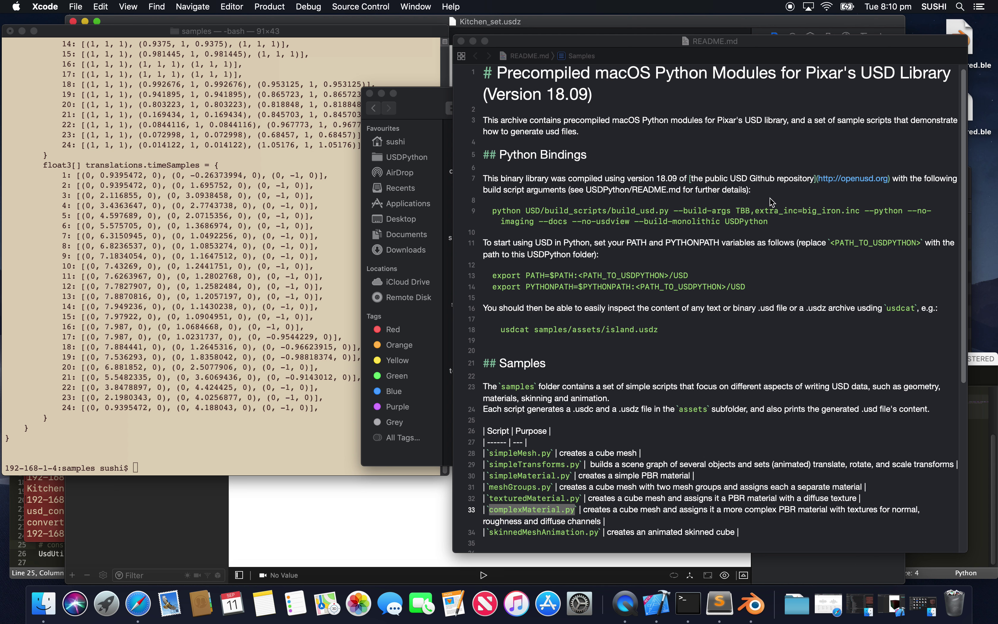
{"action": "left_click", "coordinate": [506, 529]}
{"action": "double_click", "coordinate": [506, 530]}
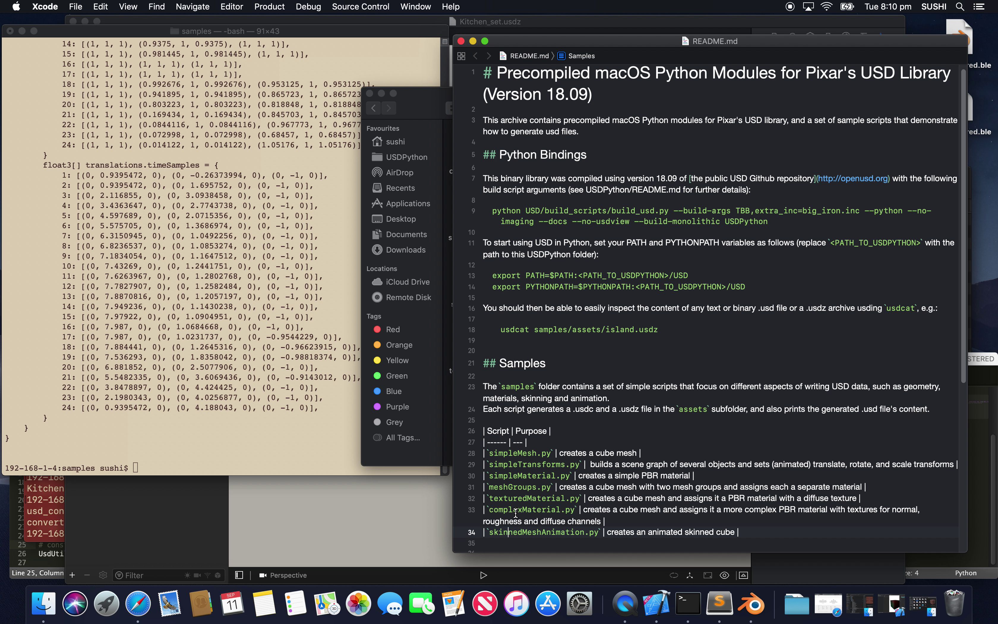
Return to the Kitchen_set.usdz window, select a floor plane in the scene, and collapse the TileFloor group in the scene graph
{"action": "key", "text": "super+grave"}
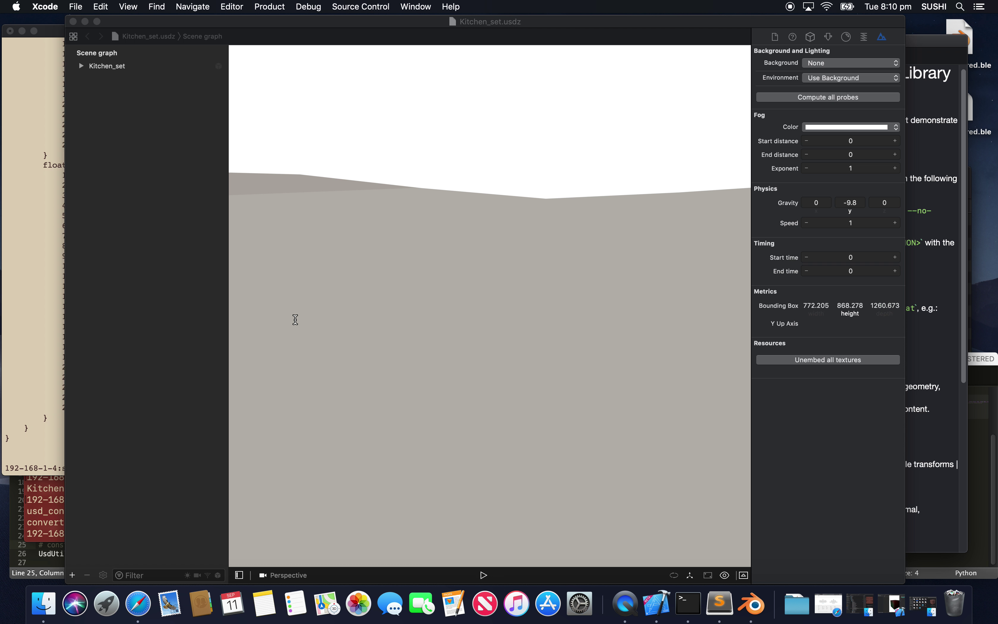
{"action": "left_click", "coordinate": [297, 257]}
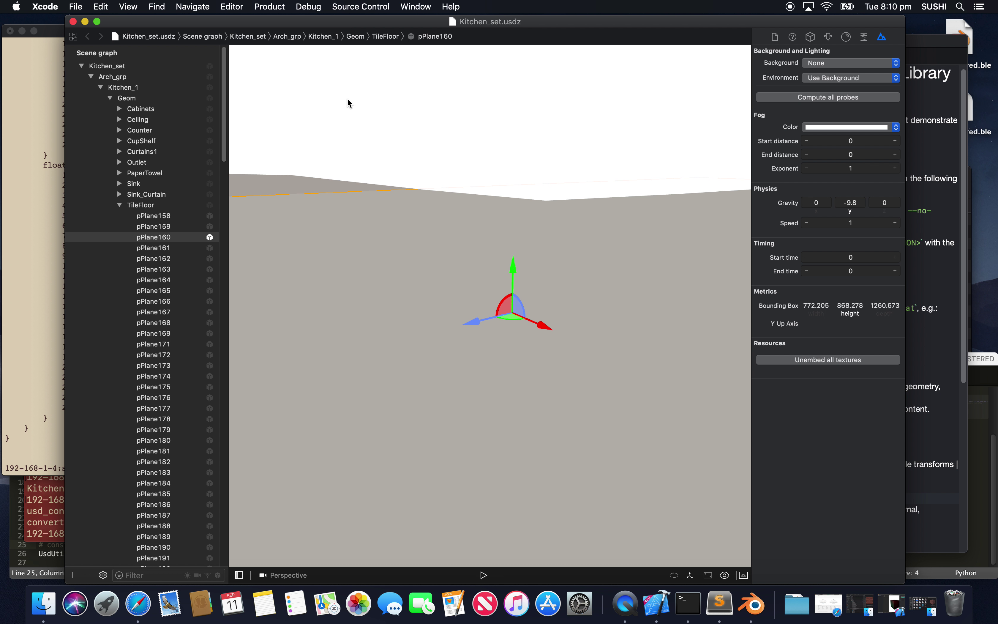
{"action": "left_click", "coordinate": [120, 205]}
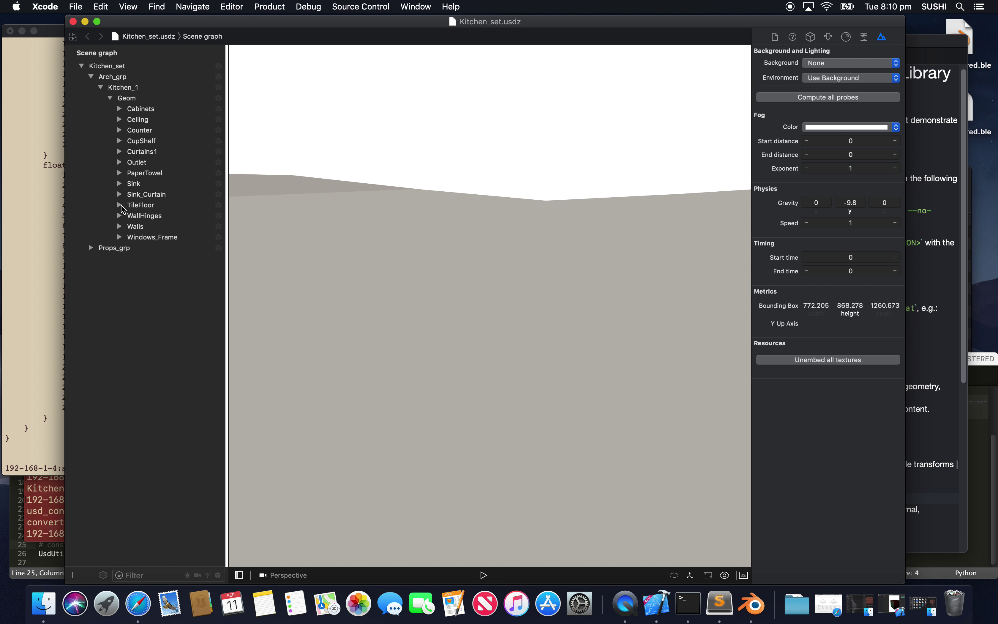
Try to set the kitchen scene's background to Procedural Sky
{"action": "left_click", "coordinate": [858, 64]}
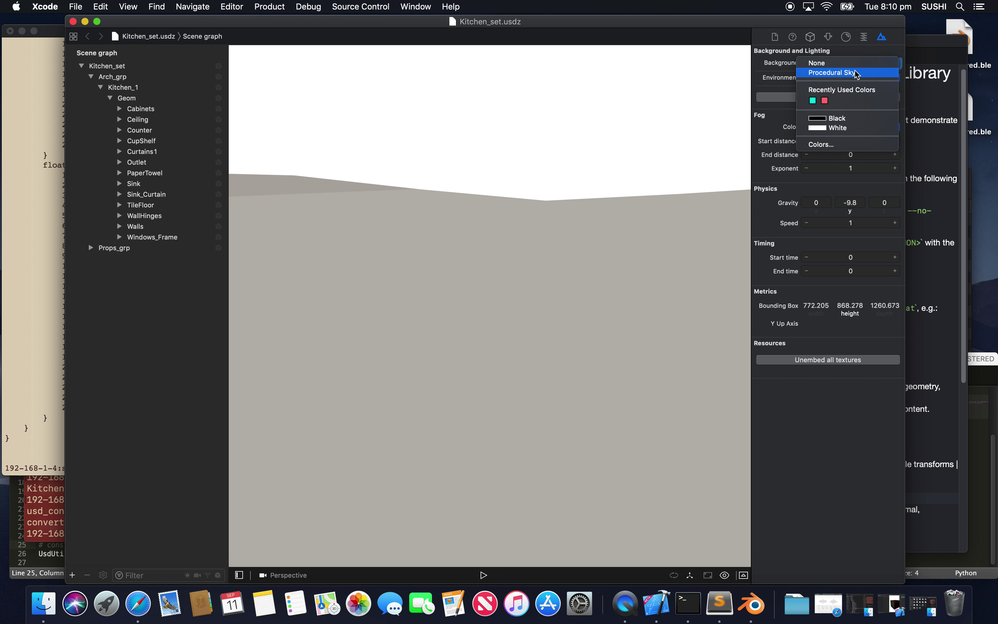
{"action": "left_click", "coordinate": [855, 71]}
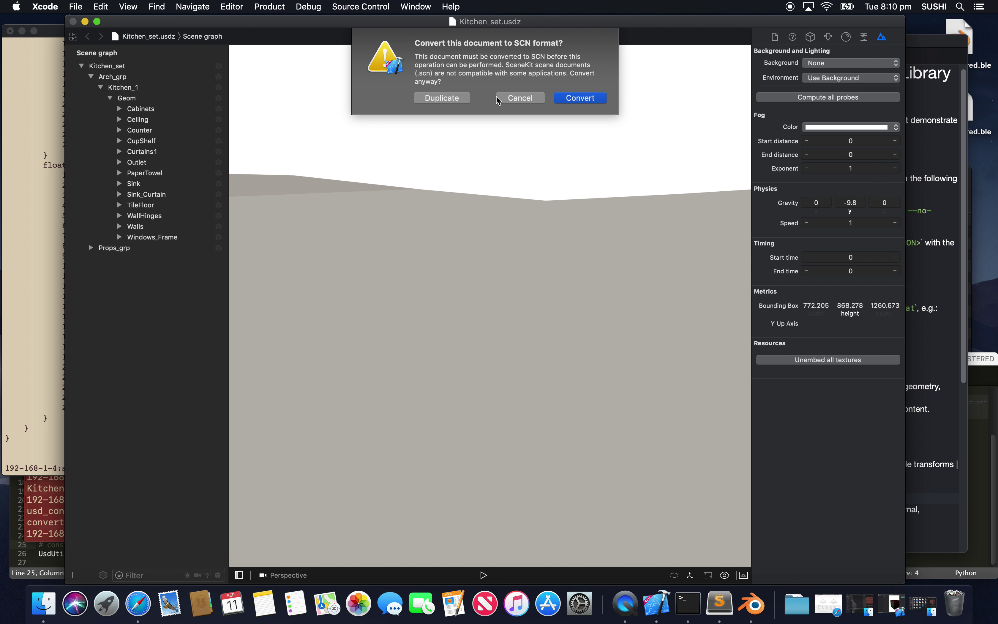
Duplicate the kitchen document in SCN format, saving it as Kitchen_set.scn in the Kitchen_set folder
{"action": "left_click", "coordinate": [462, 97]}
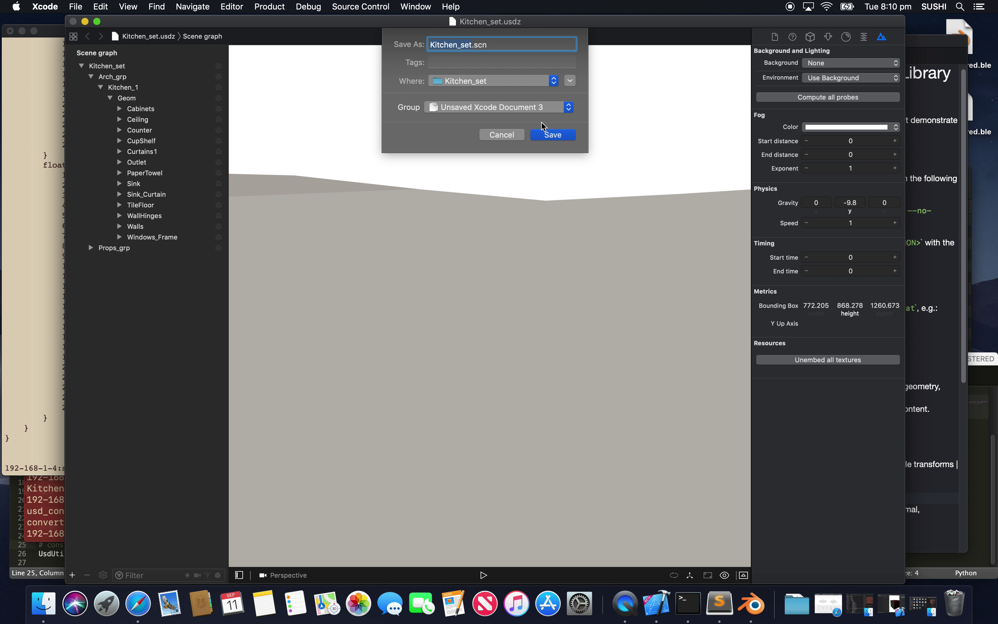
{"action": "left_click", "coordinate": [561, 132]}
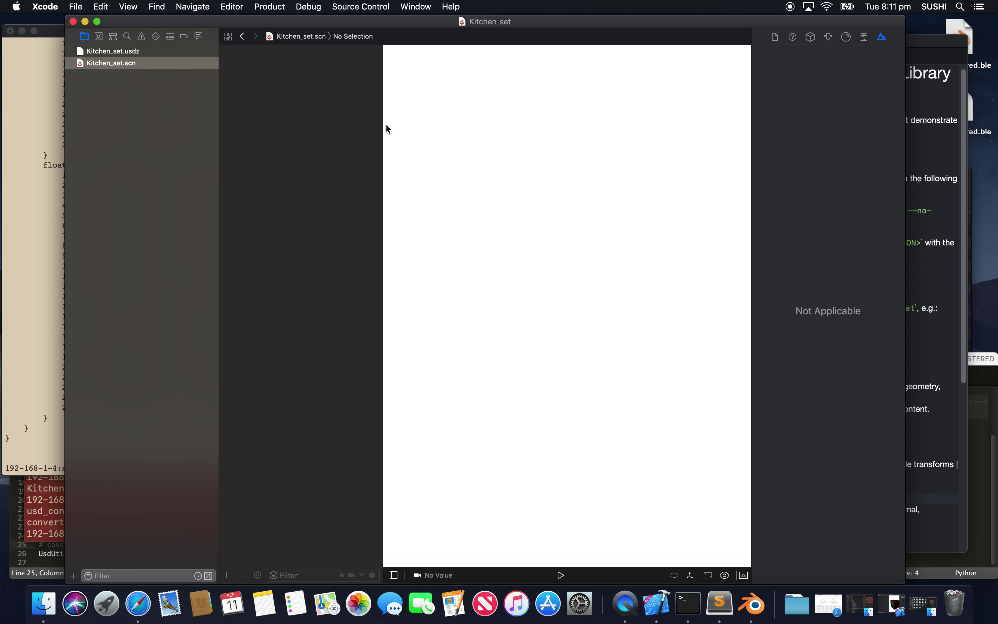
{"action": "left_click_drag", "start_coordinate": [364, 25], "coordinate": [385, 26]}
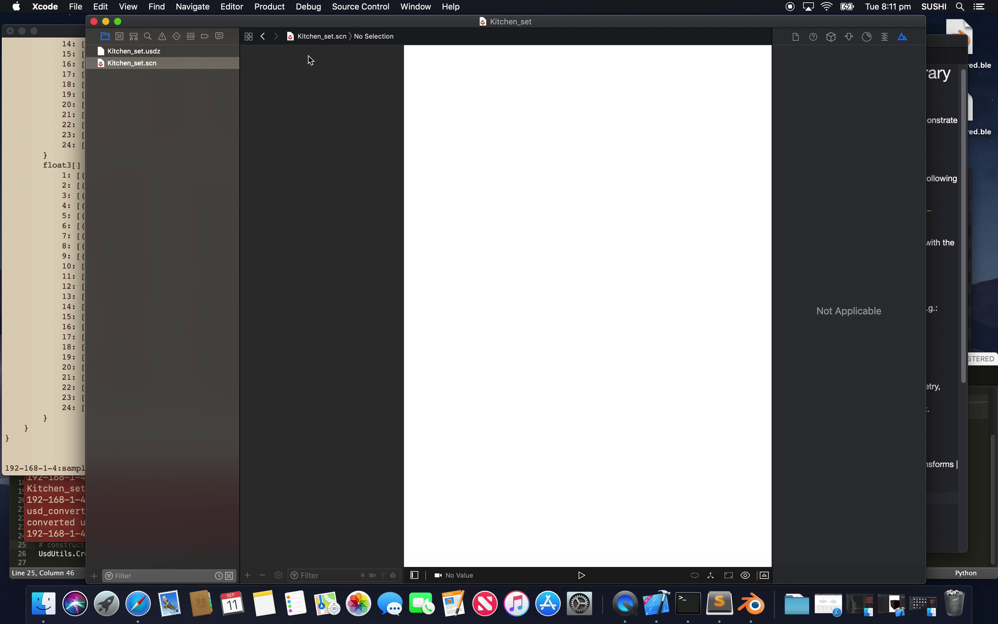
Switch to Terminal and list the contents of the samples folder
{"action": "left_click", "coordinate": [75, 127]}
{"action": "type", "text": "ls"}
{"action": "key", "text": "Return"}
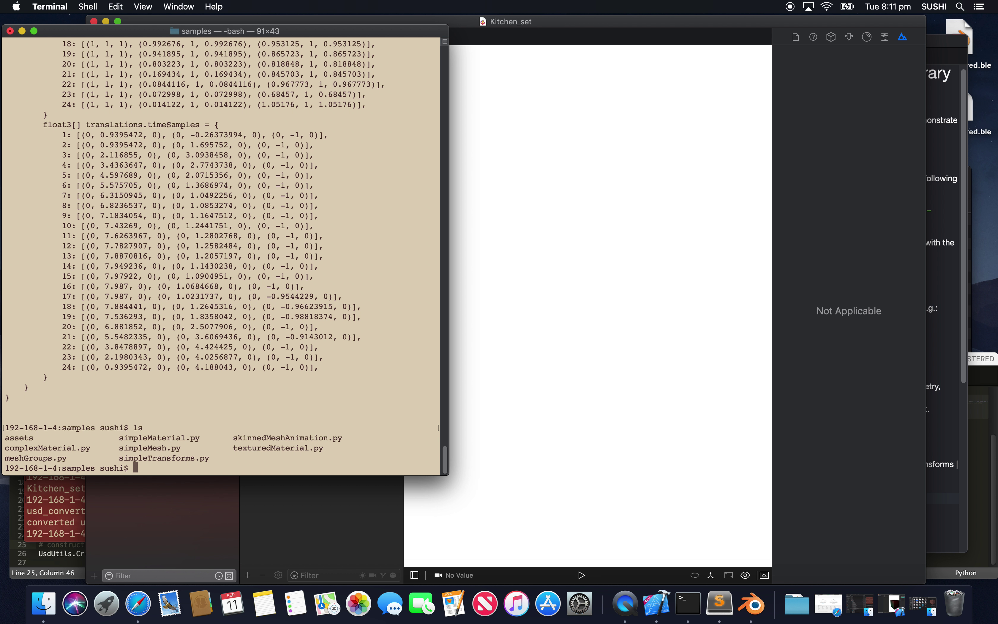
Run the meshGroups.py sample script with Python
{"action": "type", "text": "copl"}
{"action": "key", "text": "BackSpace"}
{"action": "key", "text": "BackSpace"}
{"action": "type", "text": "python m"}
{"action": "key", "text": "Tab"}
{"action": "key", "text": "Return"}
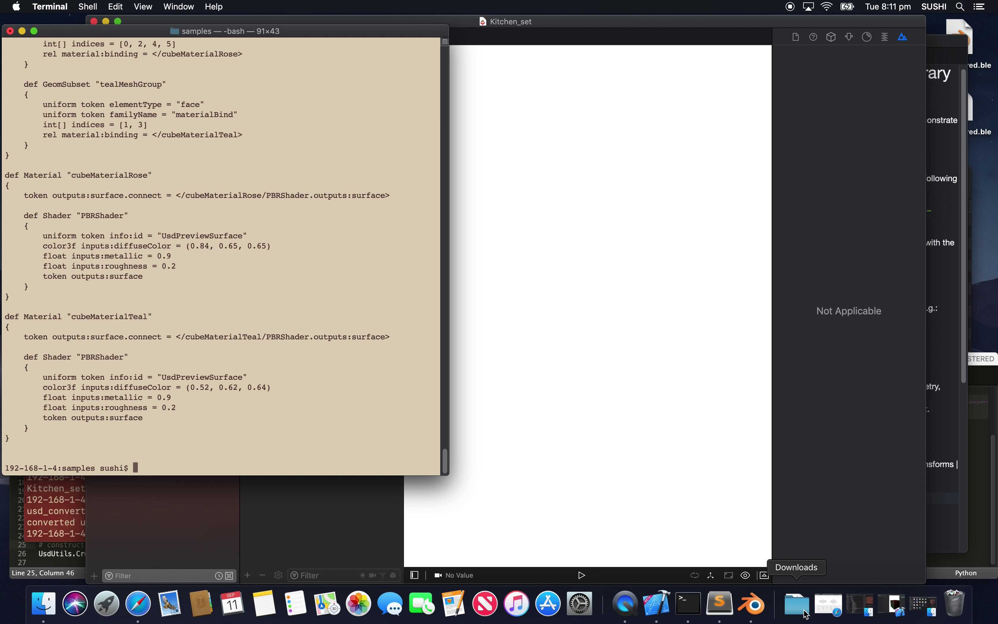
Switch to Finder and open the assets folder inside USDPython's samples folder
{"action": "left_click", "coordinate": [792, 603]}
{"action": "left_click", "coordinate": [797, 570]}
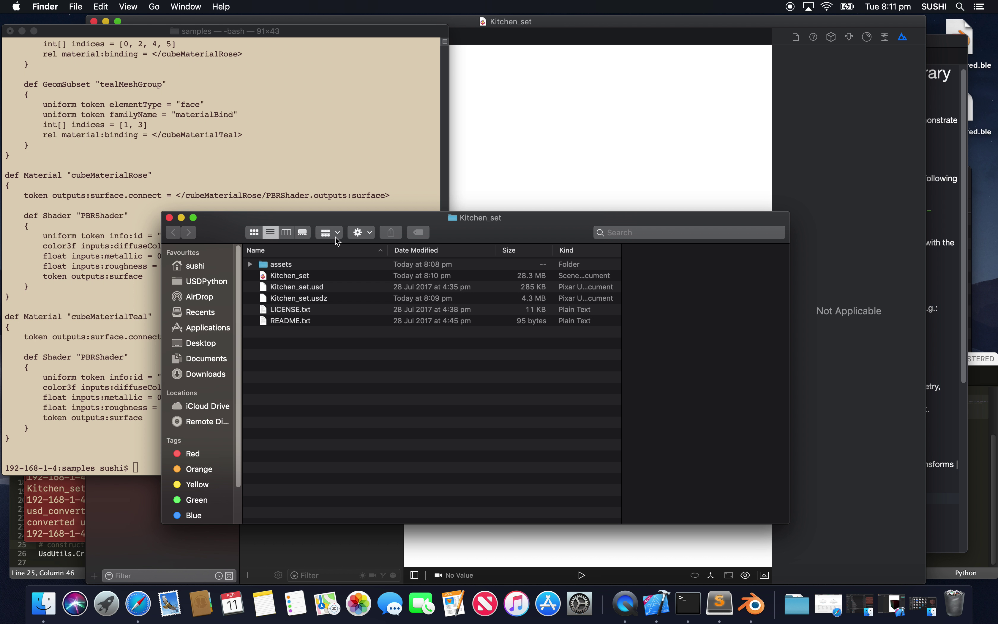
{"action": "left_click", "coordinate": [210, 282]}
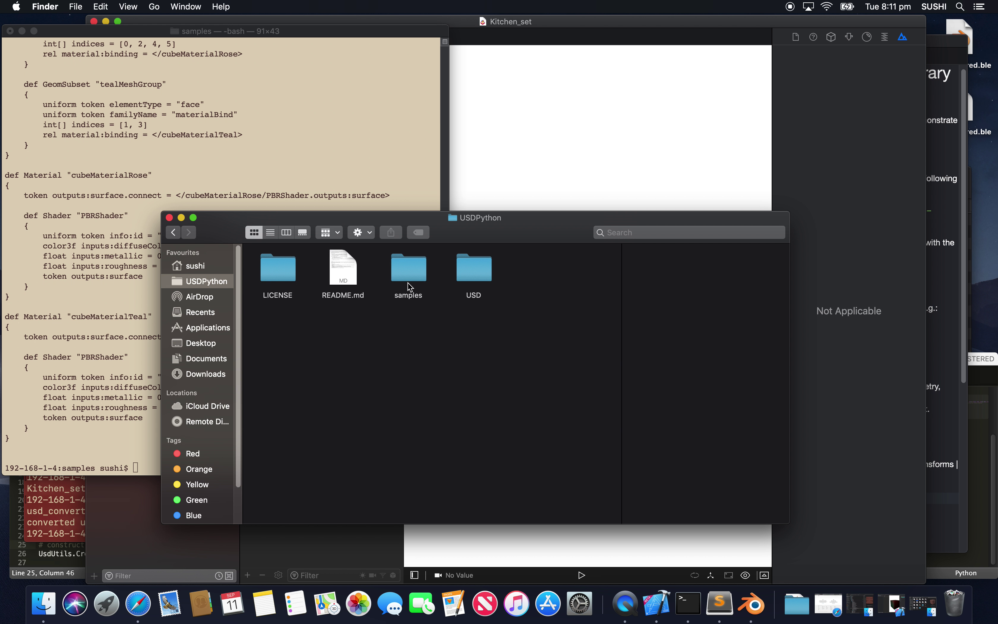
{"action": "double_click", "coordinate": [392, 271]}
{"action": "double_click", "coordinate": [278, 270]}
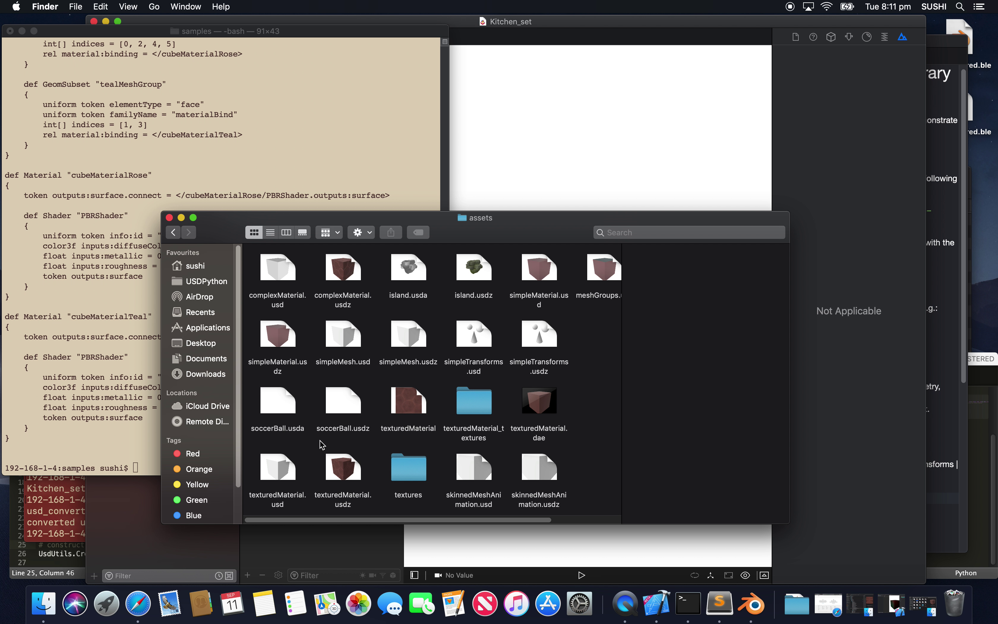
Preview soccerBall.usdz from the assets folder with Quick Look, and close the preview
{"action": "left_click", "coordinate": [278, 399]}
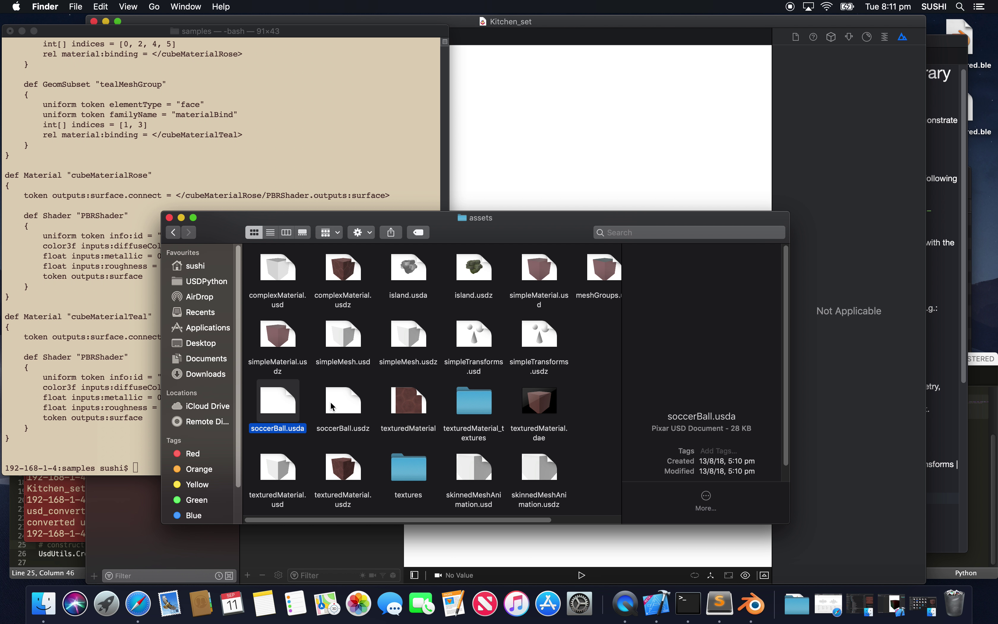
{"action": "left_click", "coordinate": [341, 407]}
{"action": "key", "text": "space"}
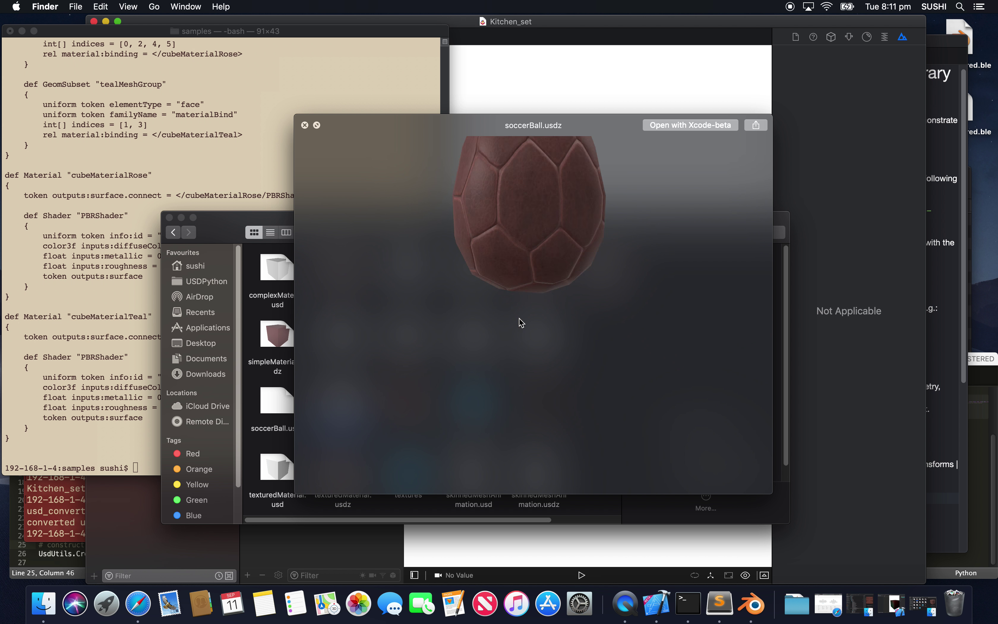
{"action": "left_click", "coordinate": [305, 125]}
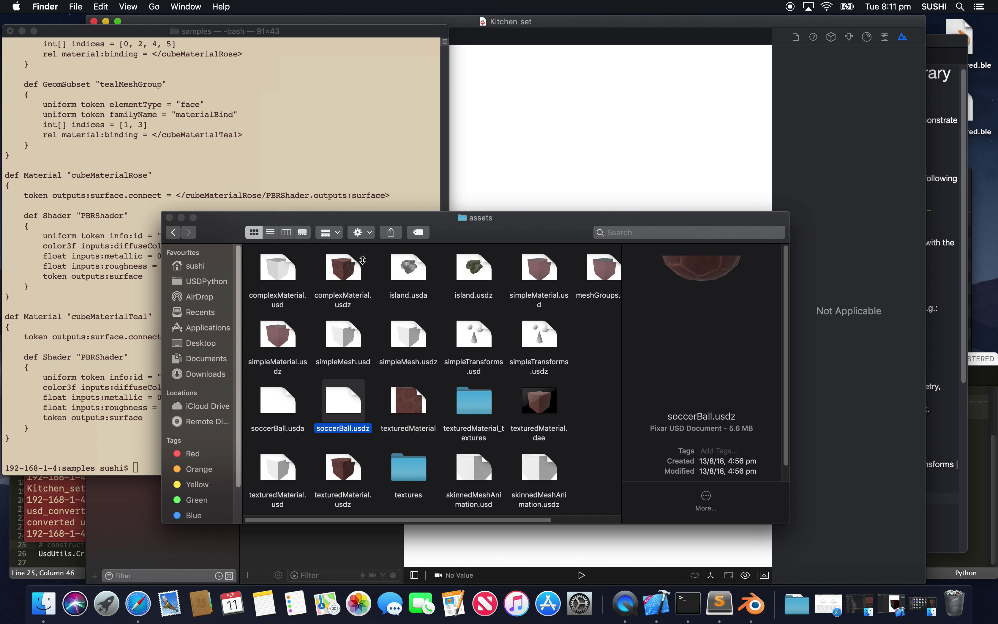
Compare the simpleMaterial.usd and meshGroups.usd assets, inspecting the meshGroups.usd cube from another angle in Quick Look
{"action": "left_click", "coordinate": [480, 399]}
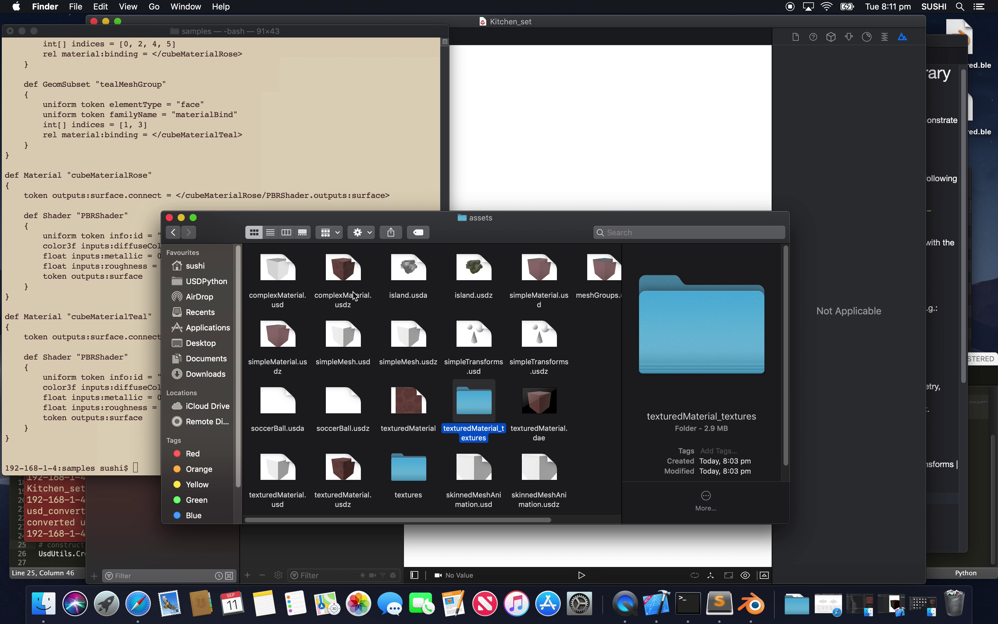
{"action": "left_click", "coordinate": [409, 273]}
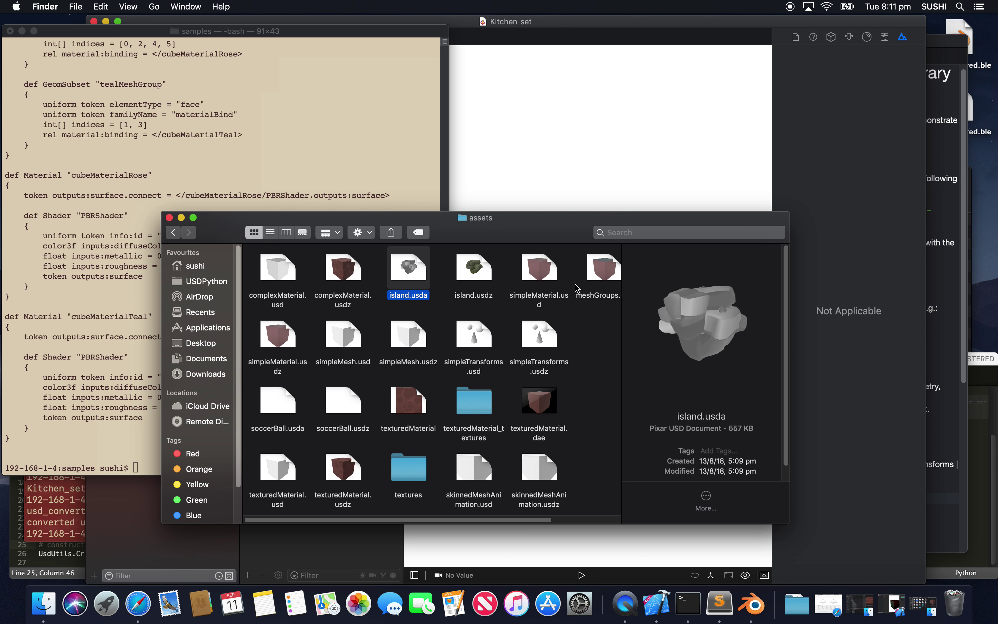
{"action": "left_click", "coordinate": [591, 277]}
{"action": "left_click", "coordinate": [555, 280]}
{"action": "left_click", "coordinate": [590, 278]}
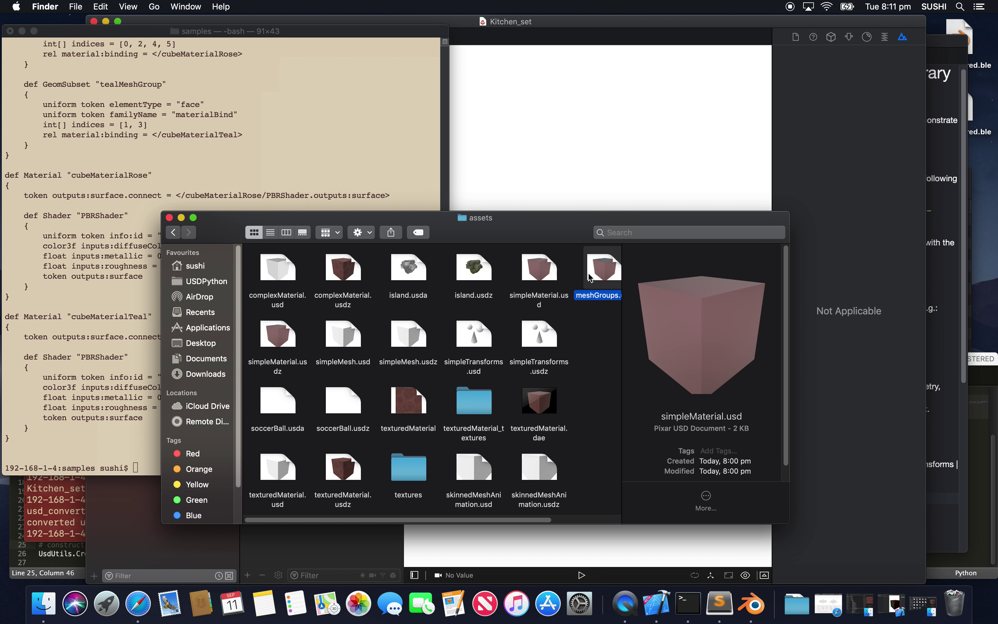
{"action": "left_click", "coordinate": [553, 280]}
{"action": "left_click", "coordinate": [599, 271]}
{"action": "key", "text": "space"}
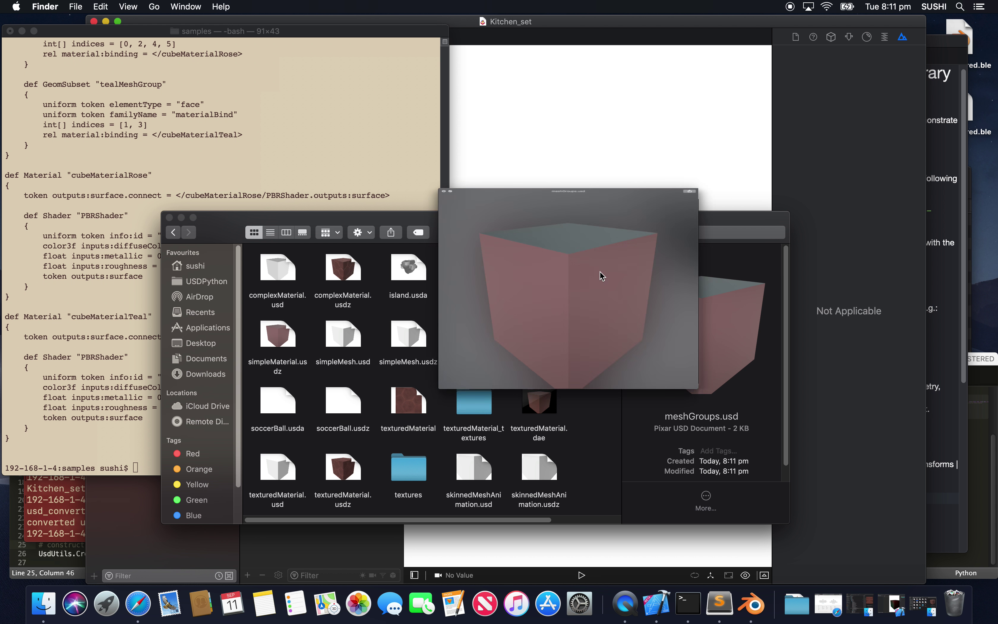
{"action": "left_click_drag", "start_coordinate": [589, 292], "coordinate": [378, 192]}
{"action": "left_click", "coordinate": [305, 125]}
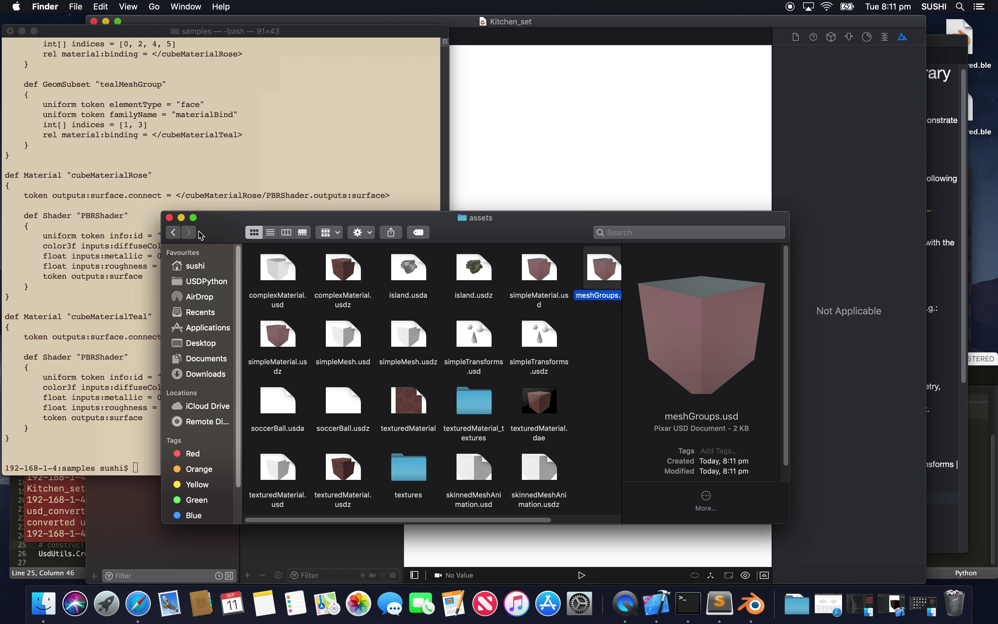
Open complexMaterial.usdz from the assets folder in Xcode-beta
{"action": "left_click", "coordinate": [354, 273]}
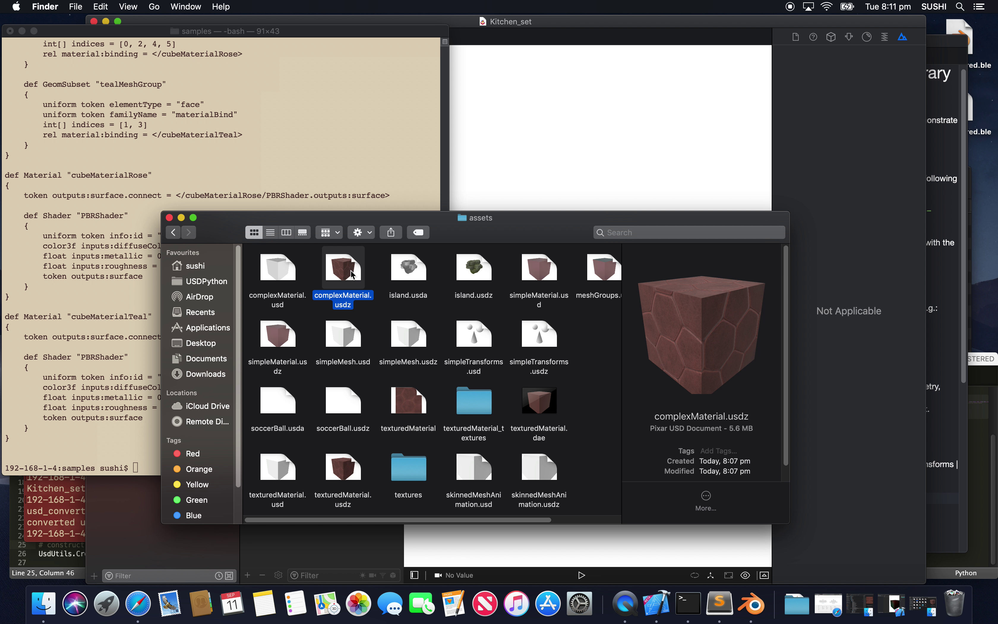
{"action": "right_click", "coordinate": [349, 271]}
{"action": "mouse_move", "coordinate": [376, 288]}
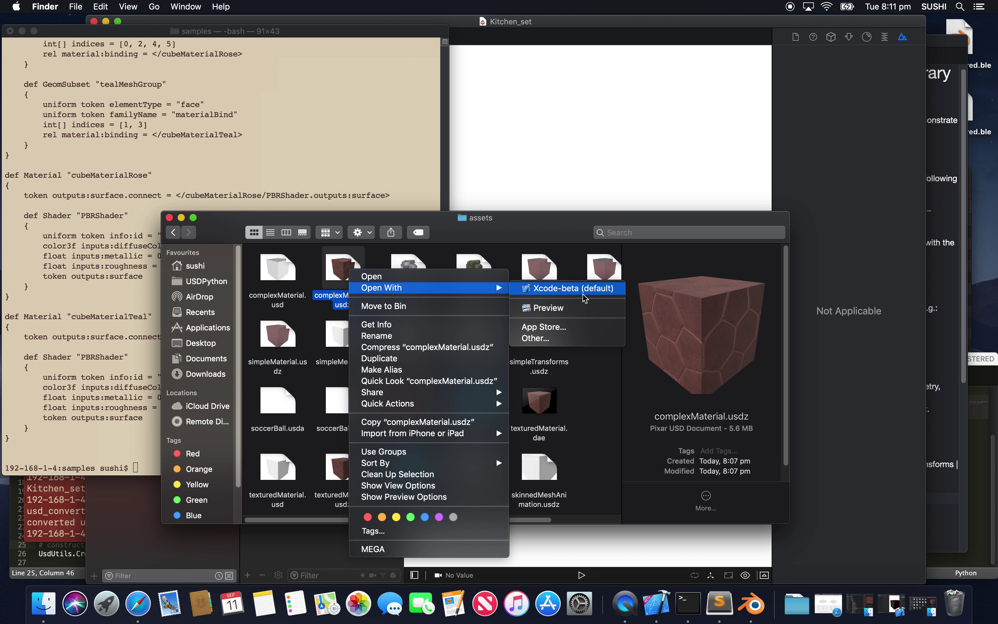
{"action": "left_click", "coordinate": [573, 287]}
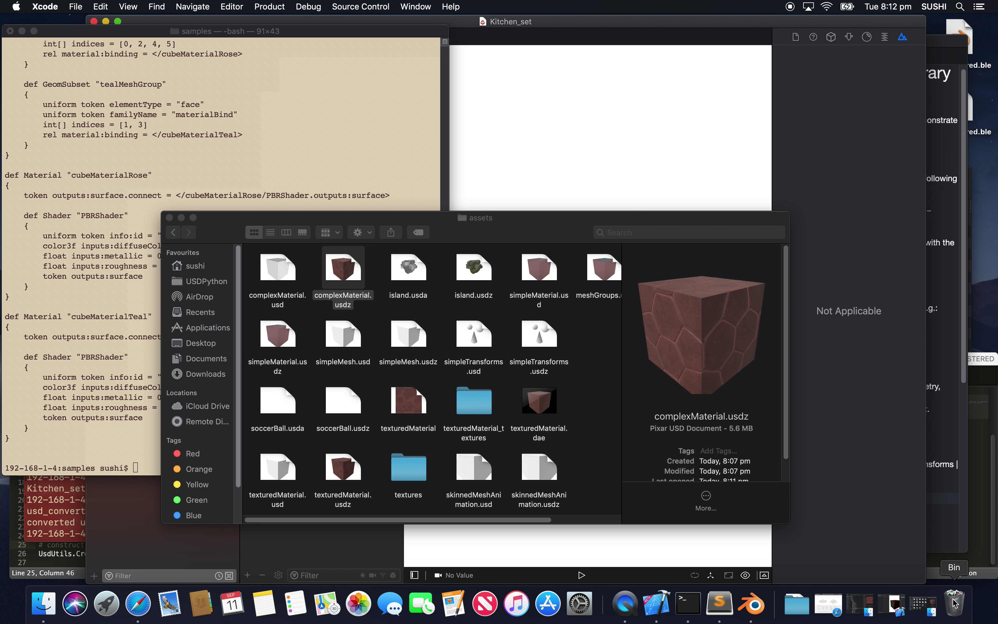
Bring the Kitchen_set scene window forward and create a directional light in the scene
{"action": "left_click", "coordinate": [724, 27]}
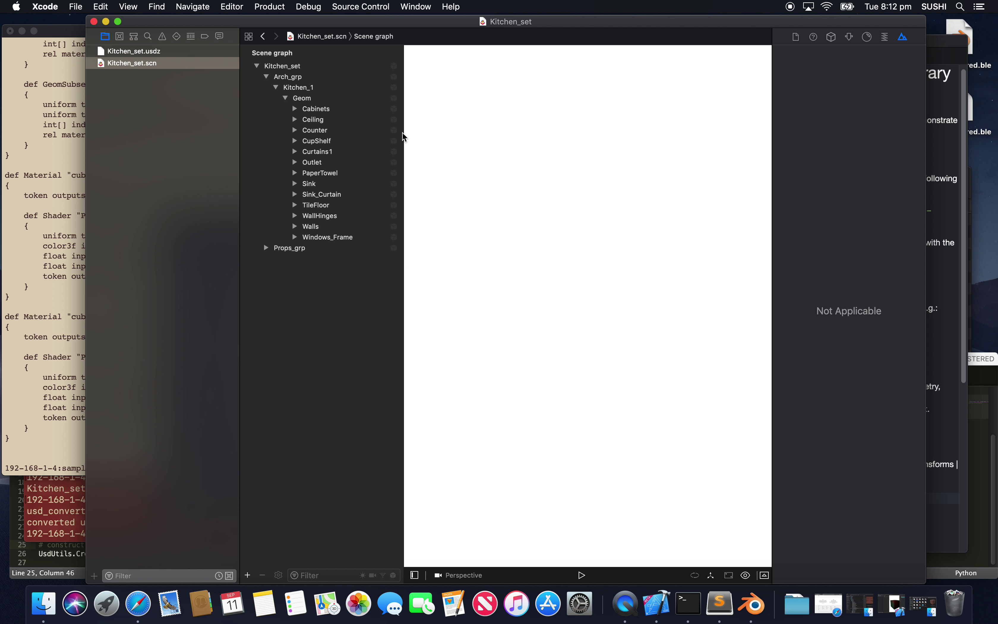
{"action": "left_click_drag", "start_coordinate": [307, 23], "coordinate": [254, 28]}
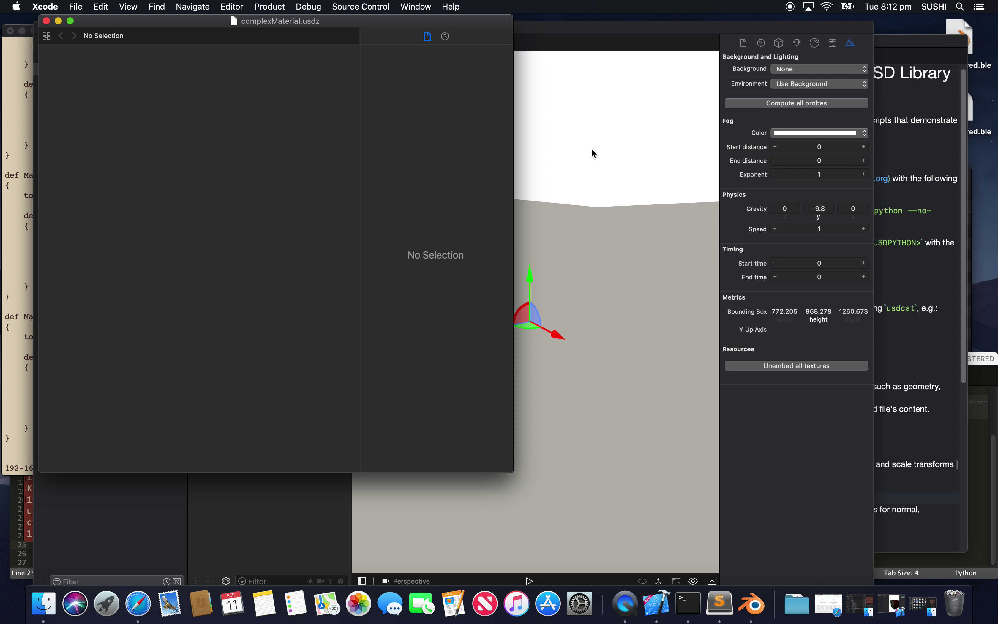
{"action": "right_click", "coordinate": [592, 151]}
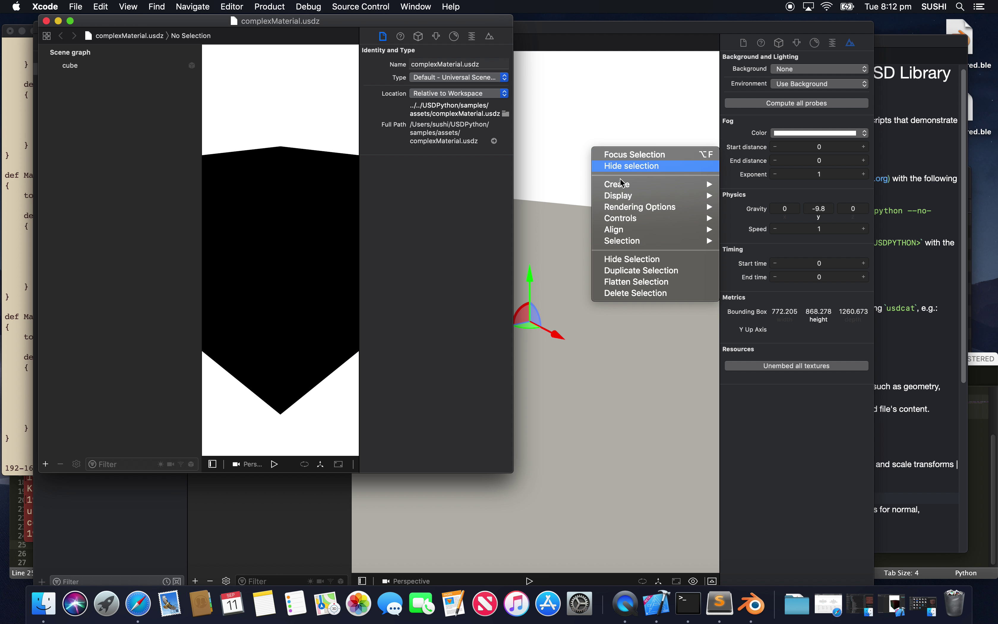
{"action": "mouse_move", "coordinate": [623, 186]}
{"action": "mouse_move", "coordinate": [767, 197]}
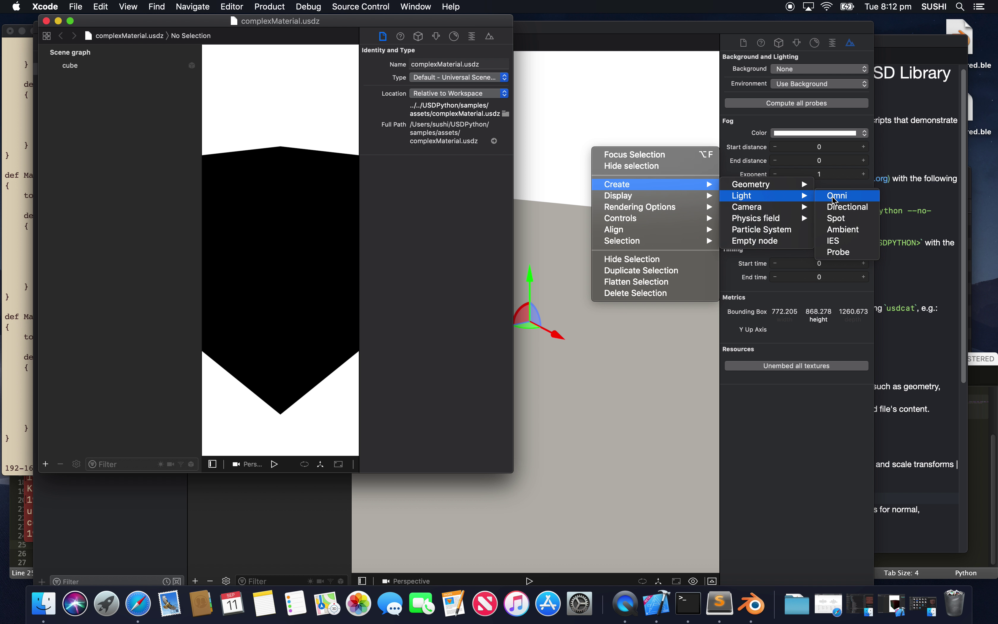
{"action": "left_click", "coordinate": [835, 208]}
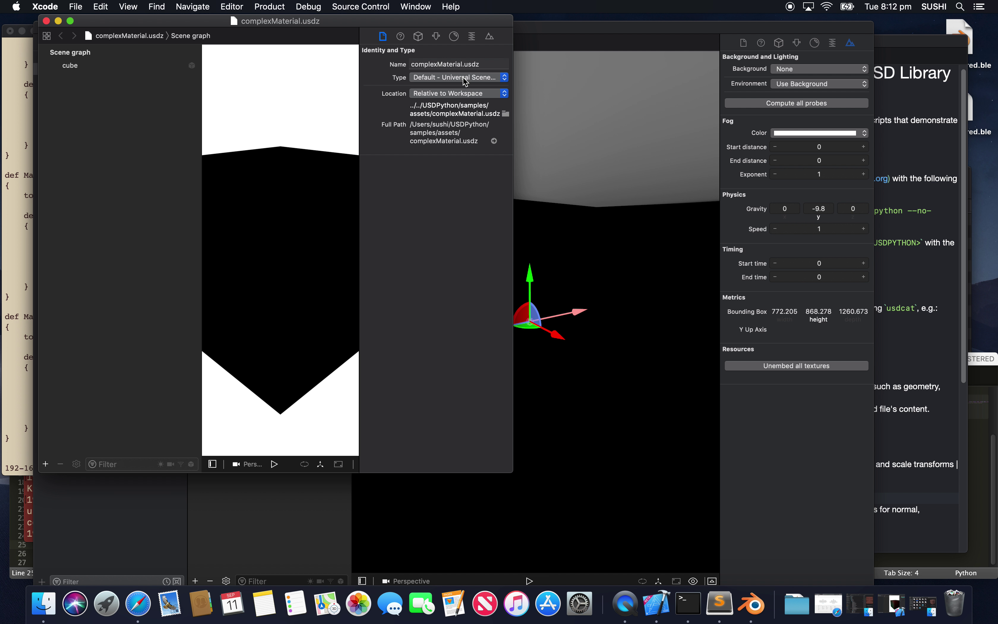
Move the complexMaterial.usdz window aside and examine the kitchen under the directional light from farther away
{"action": "left_click_drag", "start_coordinate": [450, 22], "coordinate": [399, 22]}
{"action": "left_click", "coordinate": [555, 128]}
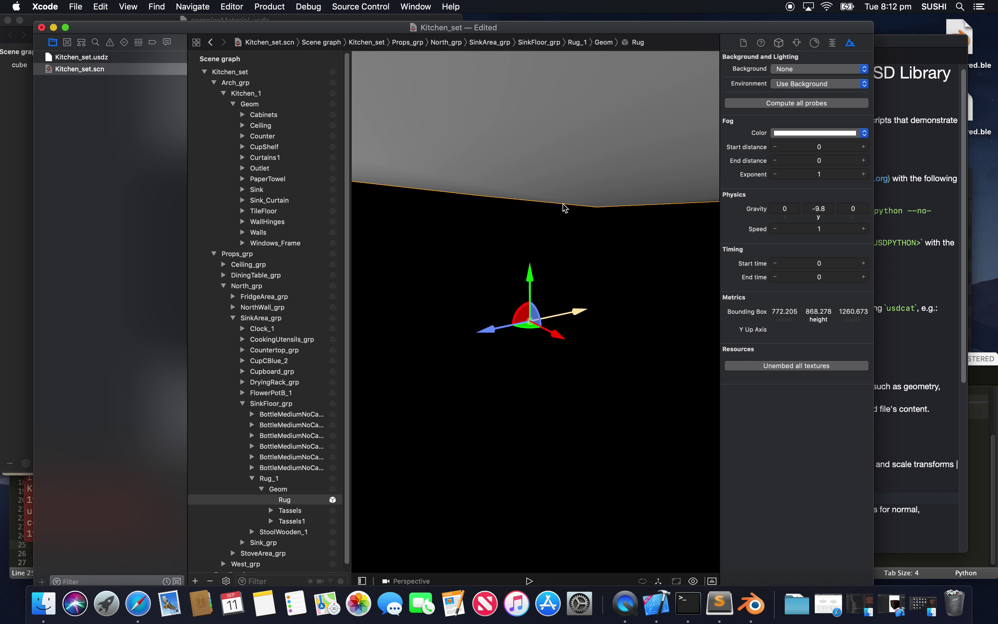
{"action": "left_click_drag", "start_coordinate": [561, 206], "coordinate": [547, 225]}
{"action": "scroll", "coordinate": [552, 223], "scroll_direction": "down", "scroll_amount": 5}
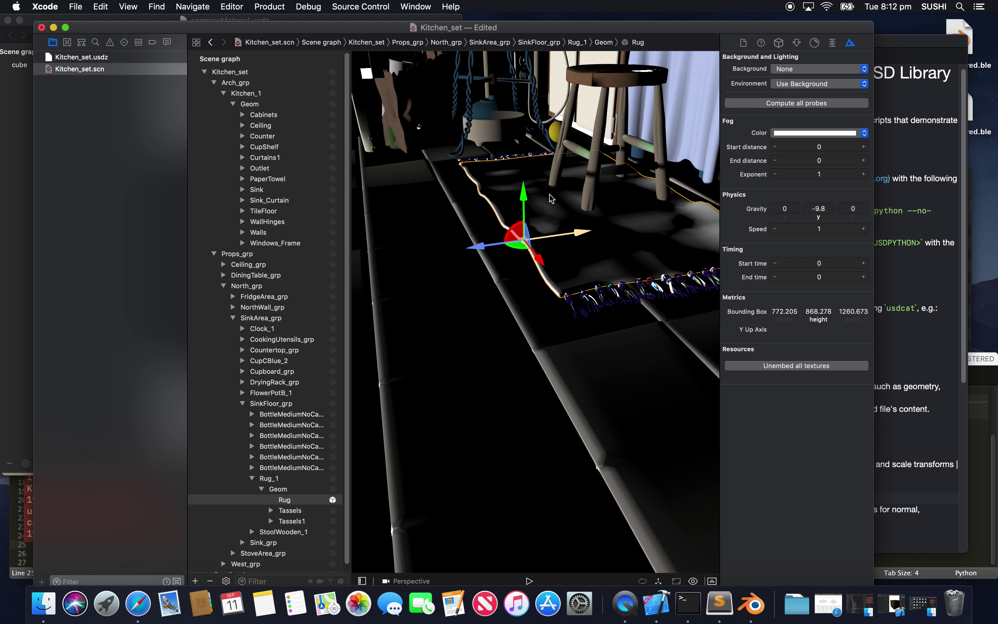
{"action": "scroll", "coordinate": [551, 198], "scroll_direction": "down", "scroll_amount": 8}
{"action": "left_click_drag", "start_coordinate": [551, 175], "coordinate": [552, 104]}
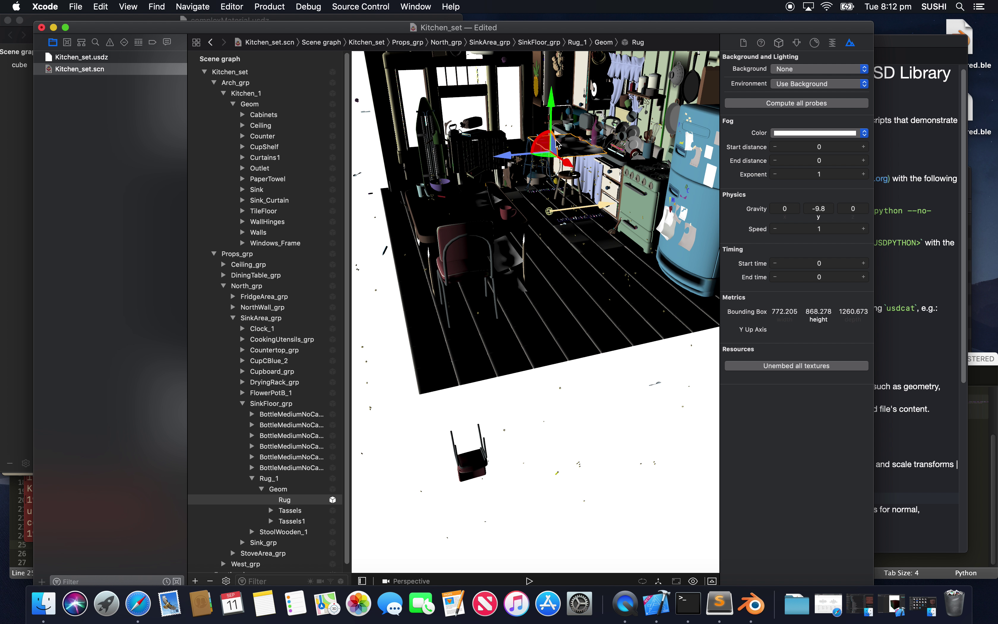
{"action": "left_click", "coordinate": [105, 7]}
{"action": "left_click", "coordinate": [115, 21]}
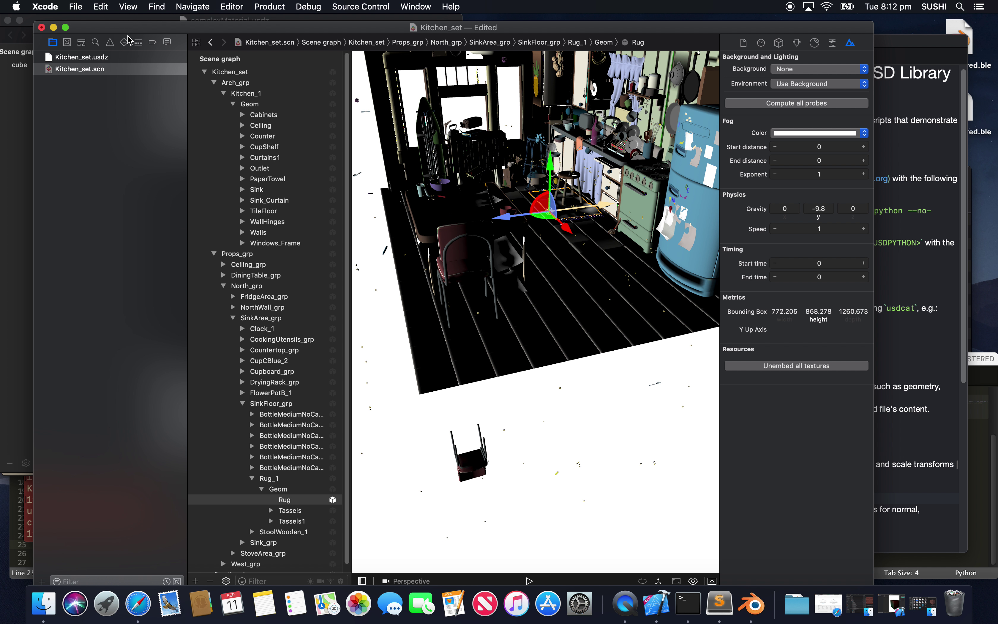
Collapse the Kitchen_set node in the scene graph, and select and rotate the directional light
{"action": "left_click", "coordinate": [204, 73]}
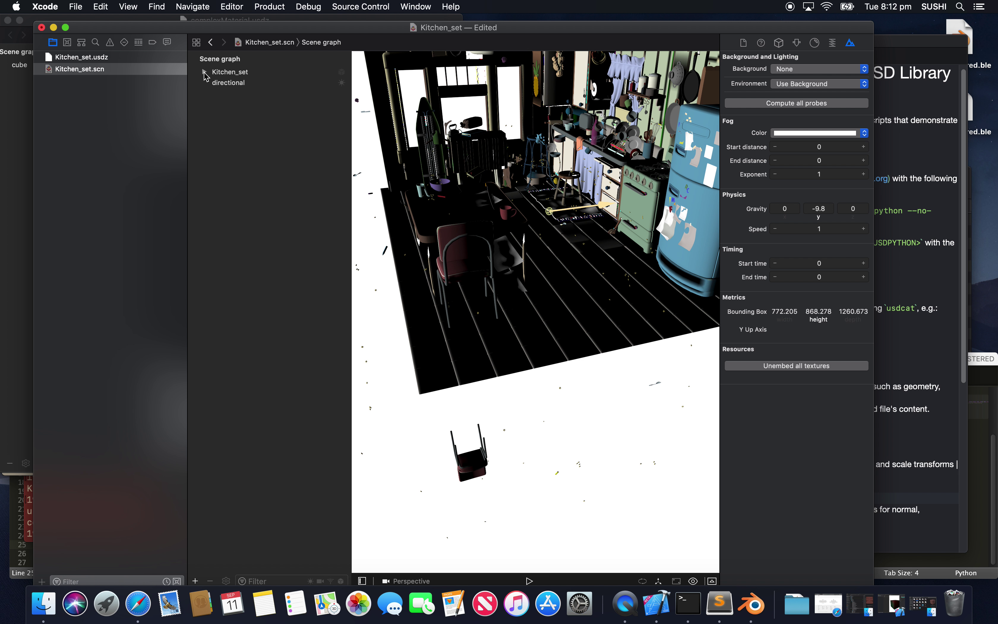
{"action": "left_click", "coordinate": [215, 85]}
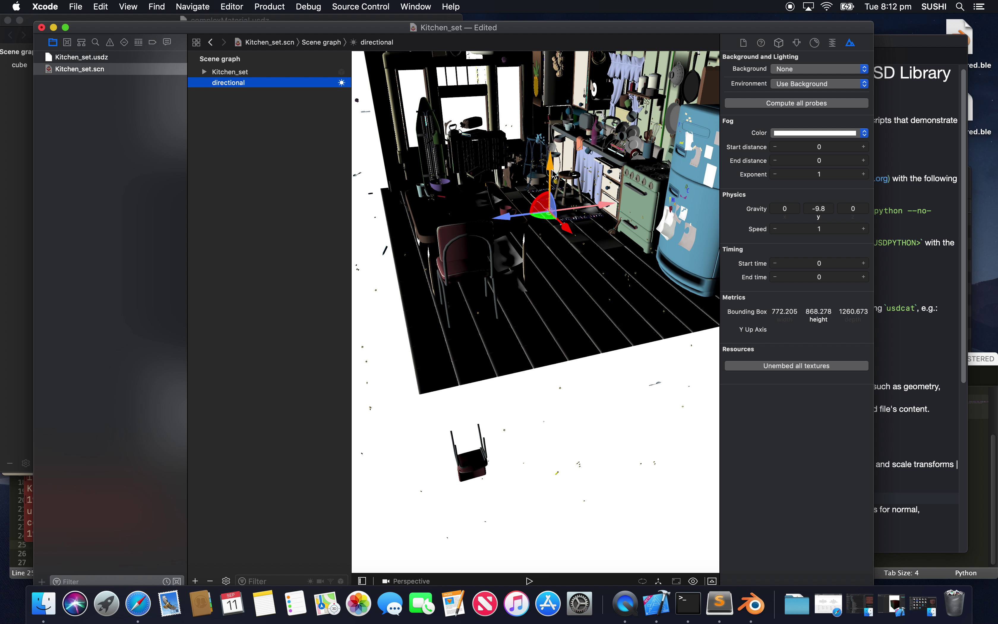
{"action": "left_click", "coordinate": [555, 202]}
{"action": "scroll", "coordinate": [555, 203], "scroll_direction": "left", "scroll_amount": 5}
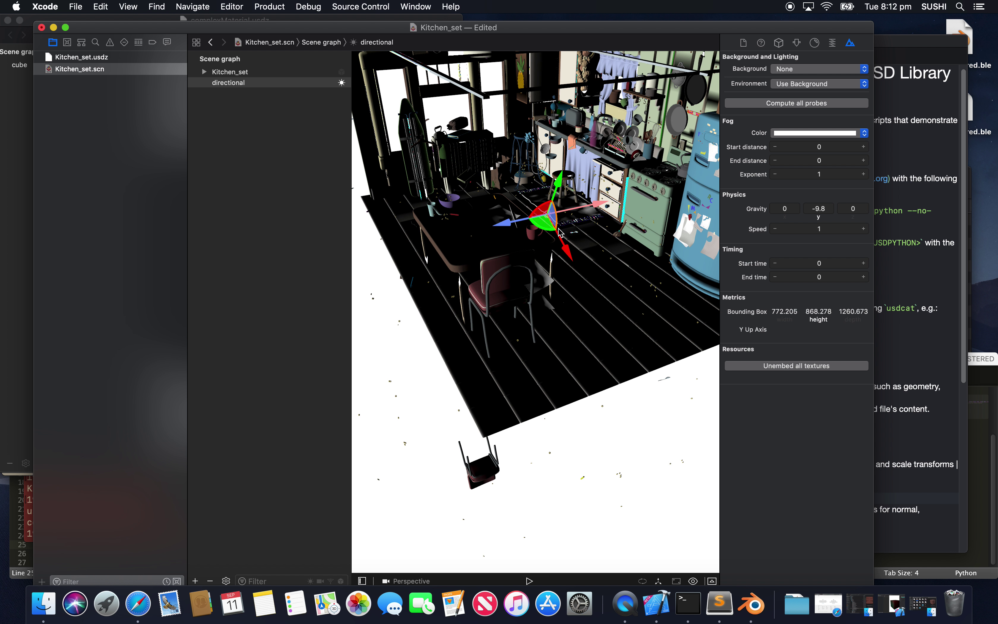
Create an omni light in the kitchen scene
{"action": "mouse_move", "coordinate": [592, 286]}
{"action": "left_mouse_down"}
{"action": "mouse_move", "coordinate": [615, 246]}
{"action": "mouse_move", "coordinate": [652, 250]}
{"action": "mouse_move", "coordinate": [598, 278]}
{"action": "mouse_move", "coordinate": [575, 321]}
{"action": "mouse_move", "coordinate": [584, 330]}
{"action": "mouse_move", "coordinate": [598, 286]}
{"action": "left_mouse_up"}
{"action": "scroll", "coordinate": [598, 280], "scroll_direction": "down", "scroll_amount": 5}
{"action": "scroll", "coordinate": [598, 279], "scroll_direction": "up", "scroll_amount": 5}
{"action": "scroll", "coordinate": [597, 280], "scroll_direction": "down", "scroll_amount": 5}
{"action": "right_click", "coordinate": [601, 290]}
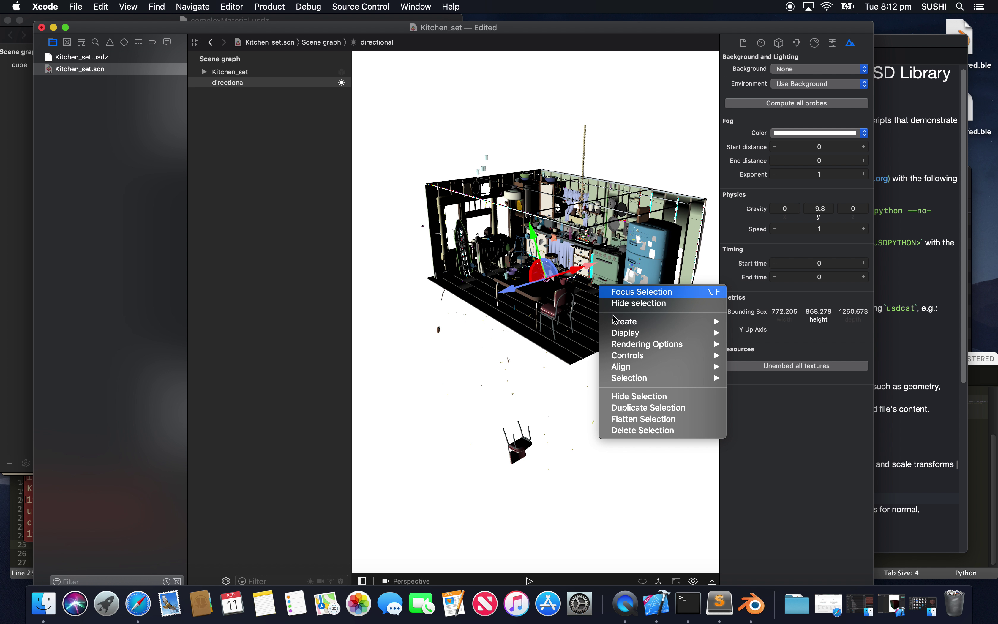
{"action": "mouse_move", "coordinate": [723, 323]}
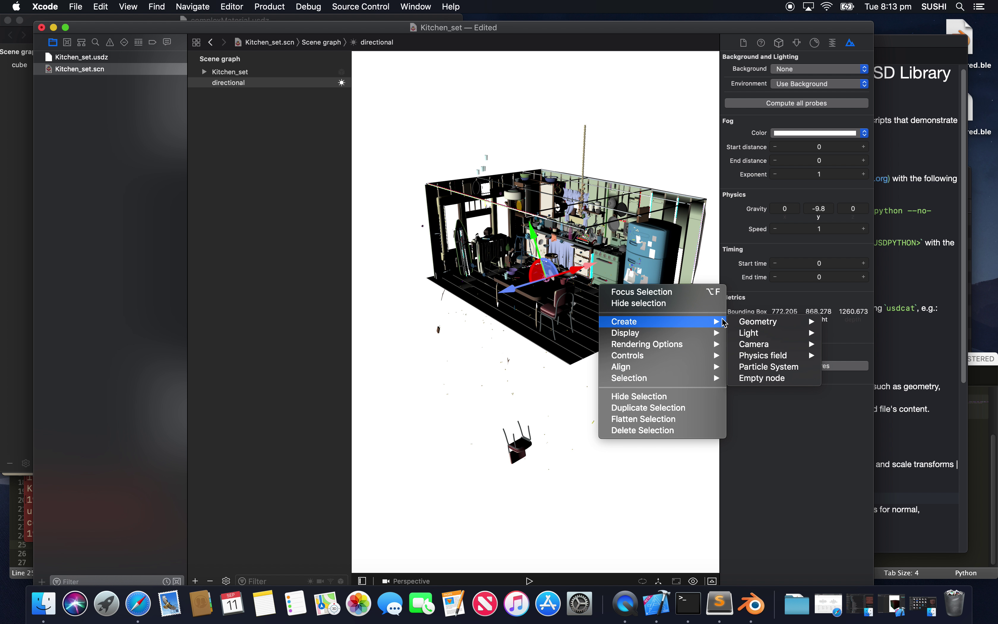
{"action": "mouse_move", "coordinate": [806, 336]}
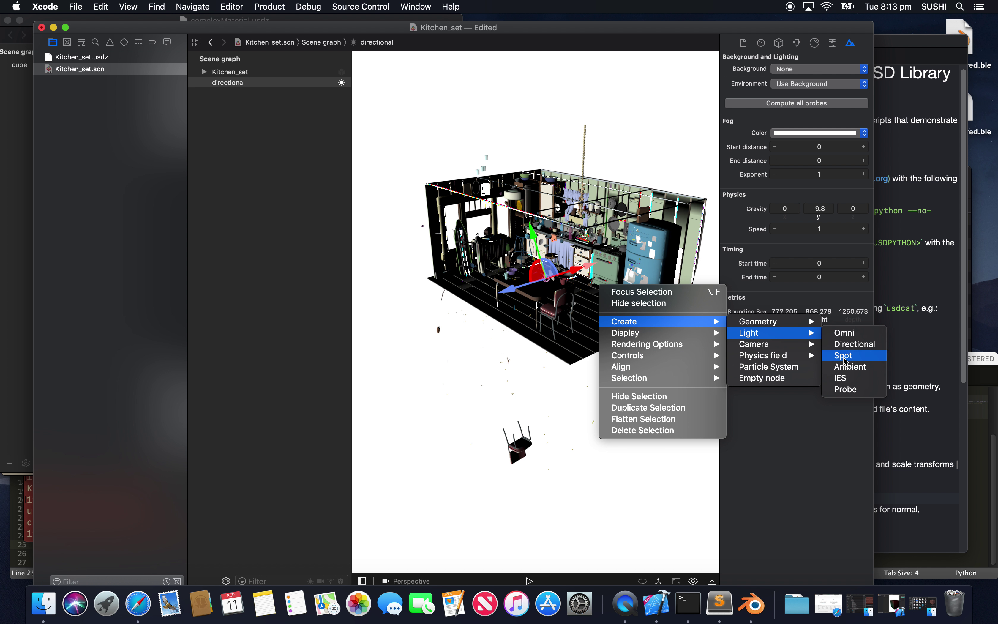
{"action": "left_click", "coordinate": [846, 333]}
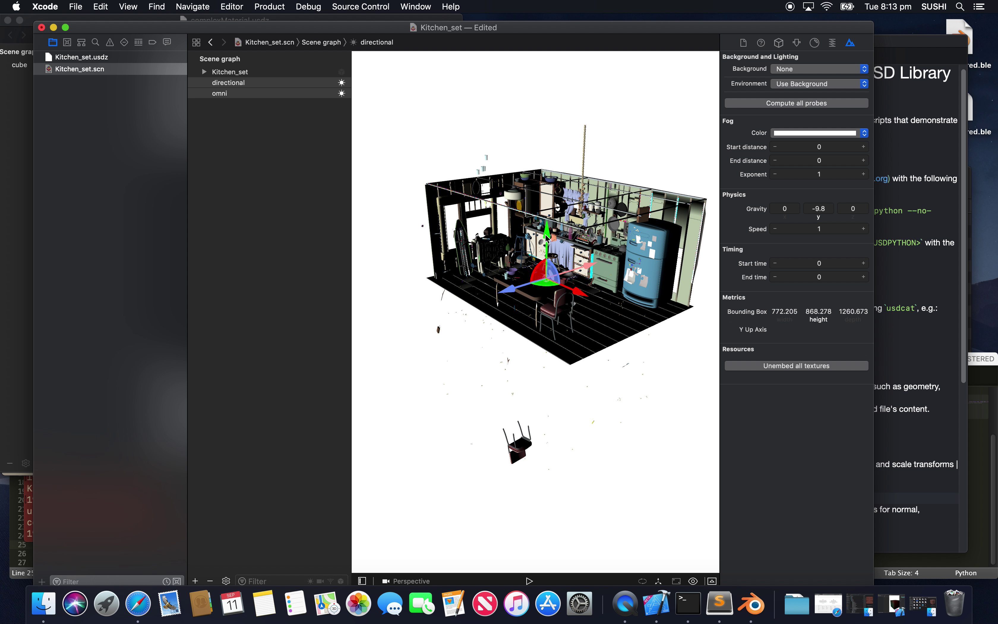
Move the selected directional and omni lights upward and sideways within the kitchen
{"action": "left_click_drag", "start_coordinate": [551, 218], "coordinate": [553, 191]}
{"action": "left_click_drag", "start_coordinate": [582, 239], "coordinate": [610, 246]}
{"action": "left_click_drag", "start_coordinate": [619, 309], "coordinate": [627, 270]}
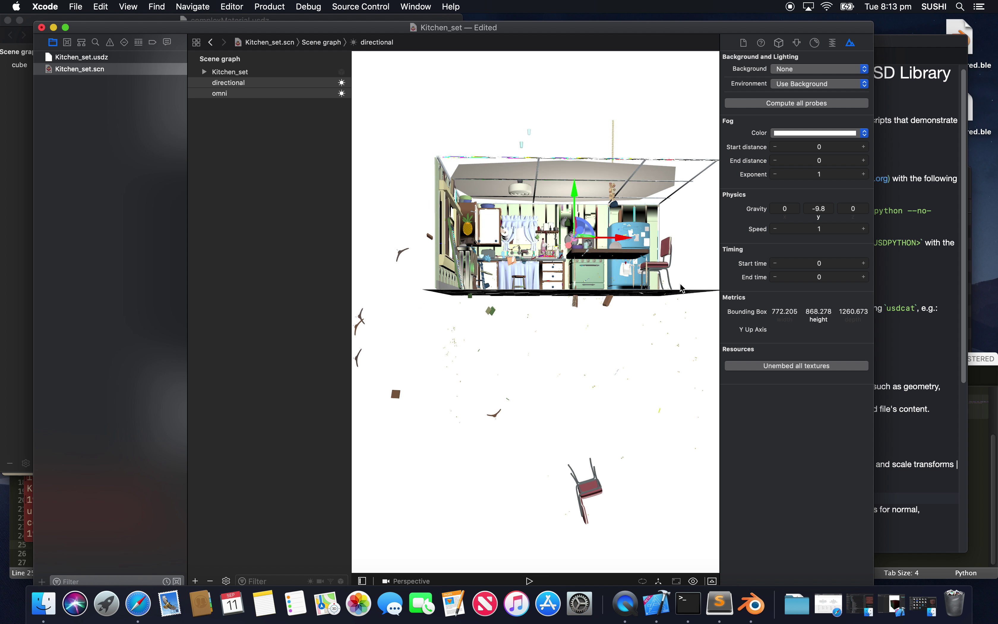
Delete the directional light node from the scene graph
{"action": "left_click", "coordinate": [291, 92]}
{"action": "left_click", "coordinate": [280, 95]}
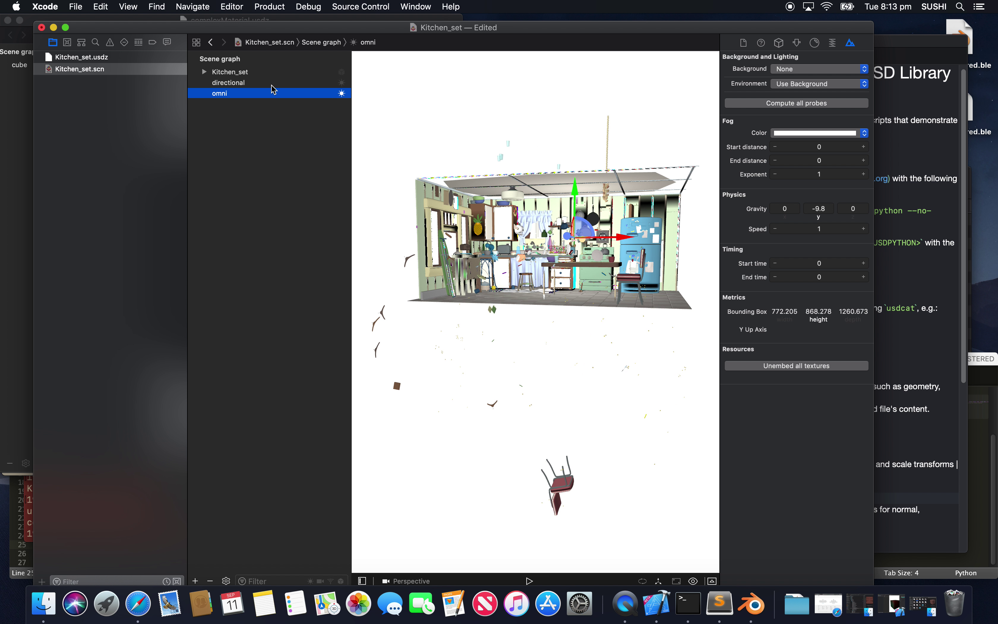
{"action": "left_click", "coordinate": [252, 83]}
{"action": "right_click", "coordinate": [247, 82]}
{"action": "left_click", "coordinate": [257, 98]}
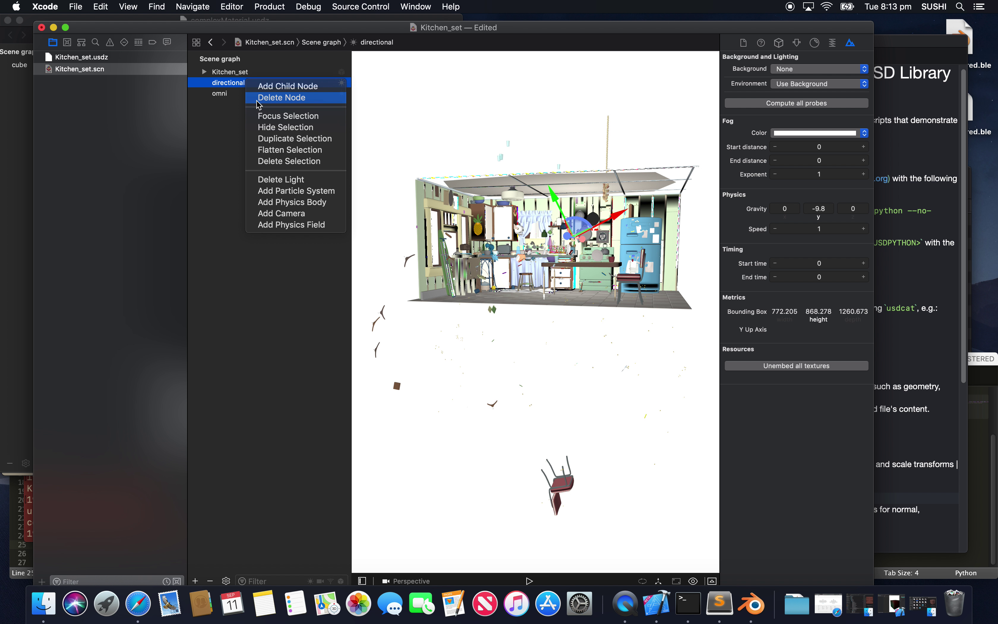
Open the omni light's attributes, try an intensity of 10, and set it back to 1000
{"action": "double_click", "coordinate": [230, 83]}
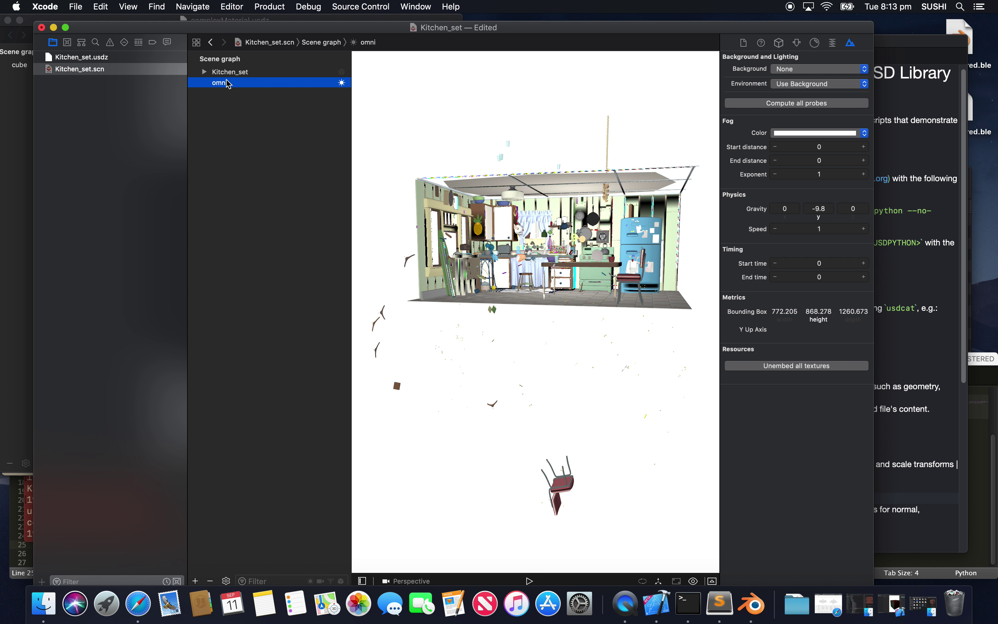
{"action": "left_click", "coordinate": [797, 42]}
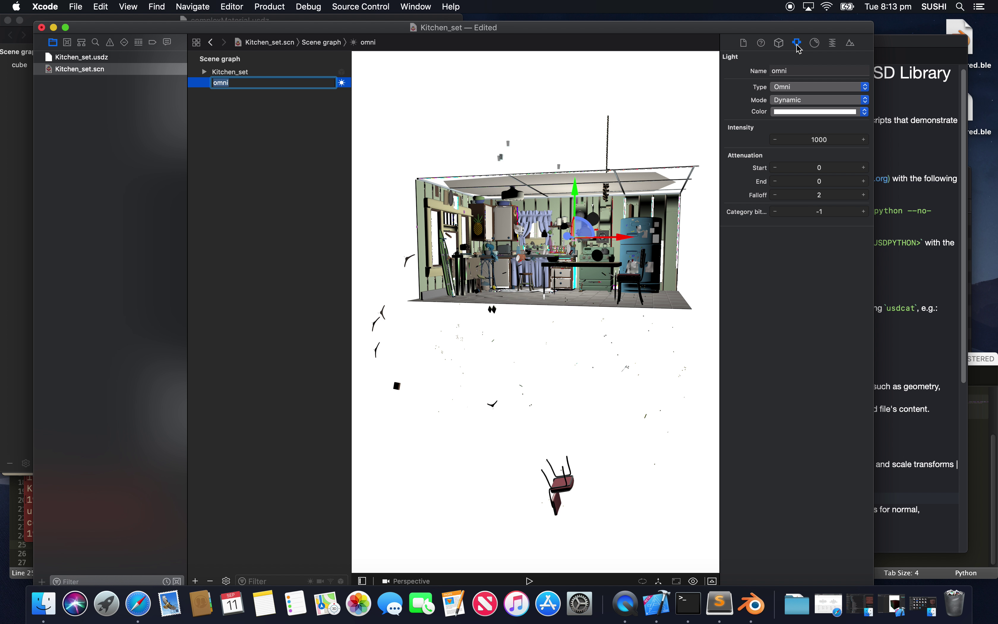
{"action": "left_click", "coordinate": [821, 140]}
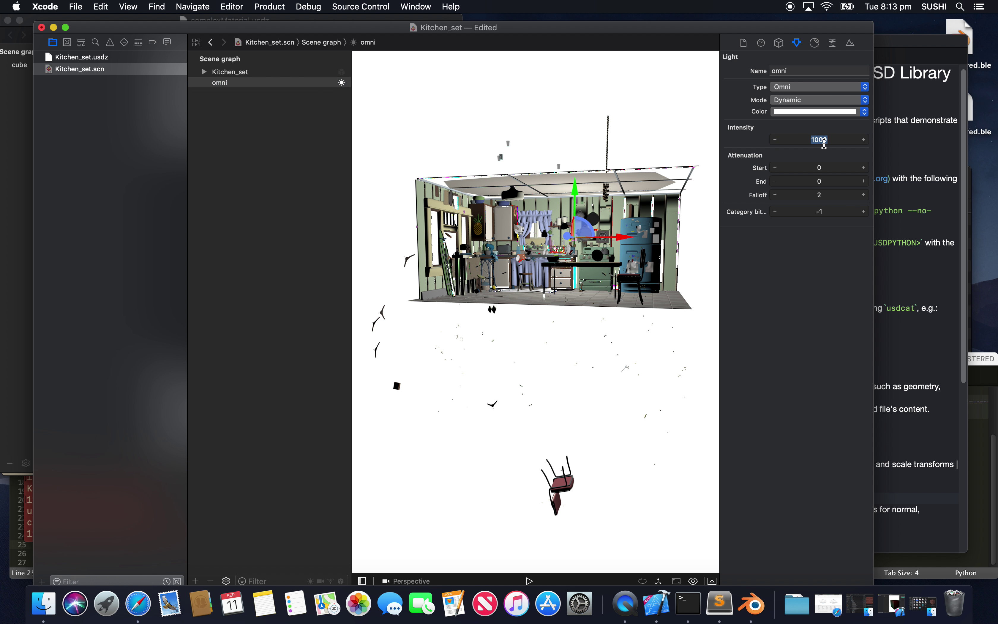
{"action": "key", "text": "Return"}
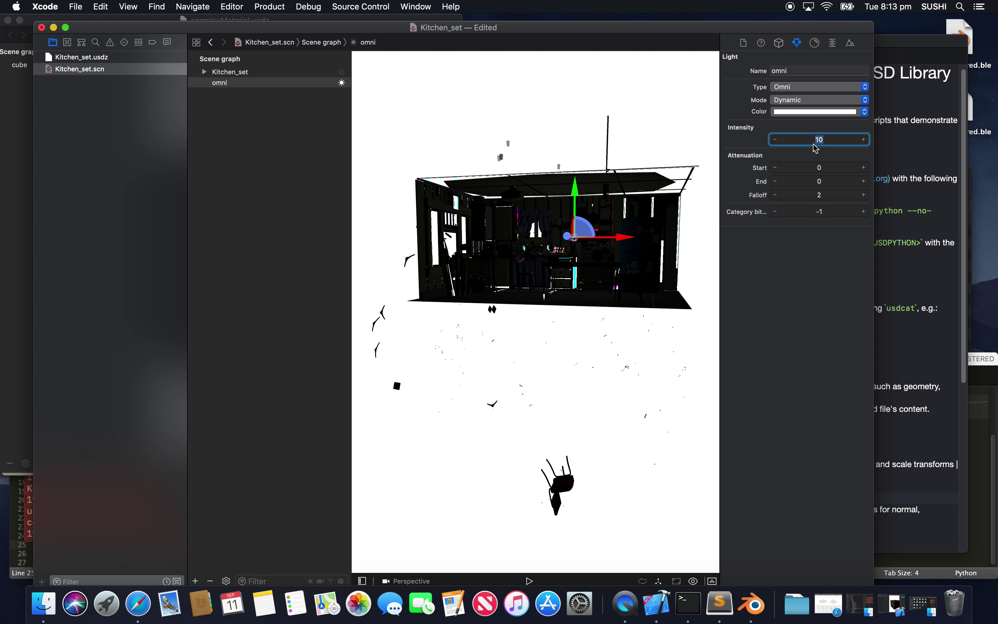
{"action": "type", "text": "1000"}
{"action": "key", "text": "Return"}
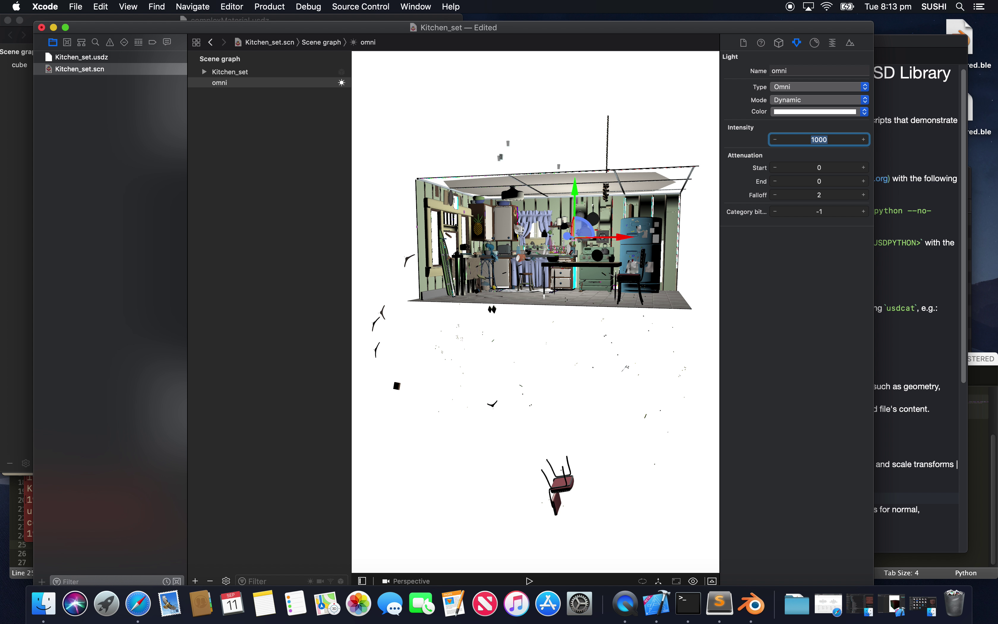
Tint the omni light a pale, warm cream colour and examine the kitchen up close
{"action": "left_click_drag", "start_coordinate": [598, 288], "coordinate": [575, 338]}
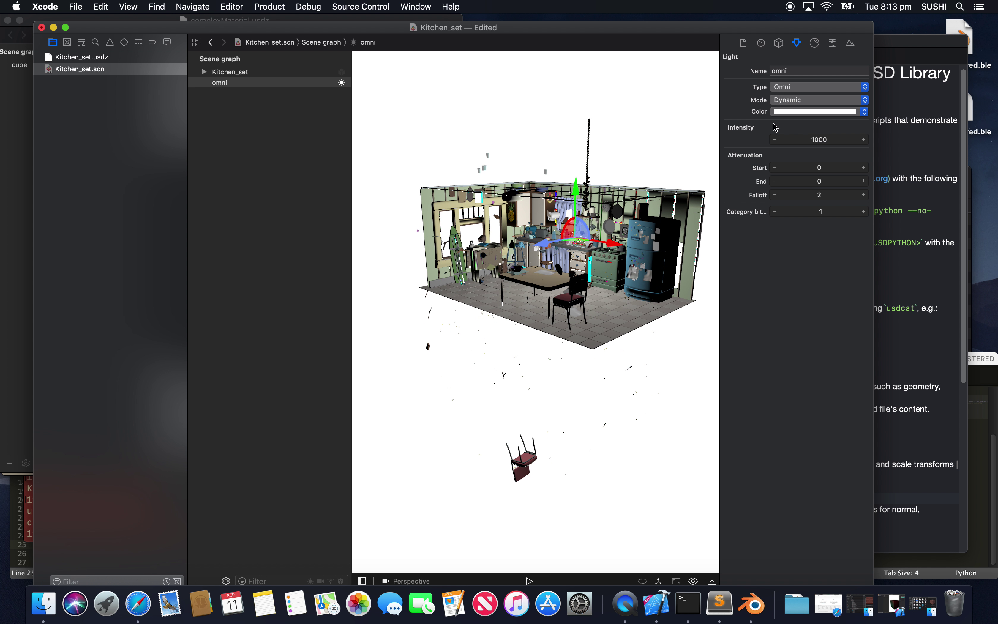
{"action": "left_click", "coordinate": [788, 118]}
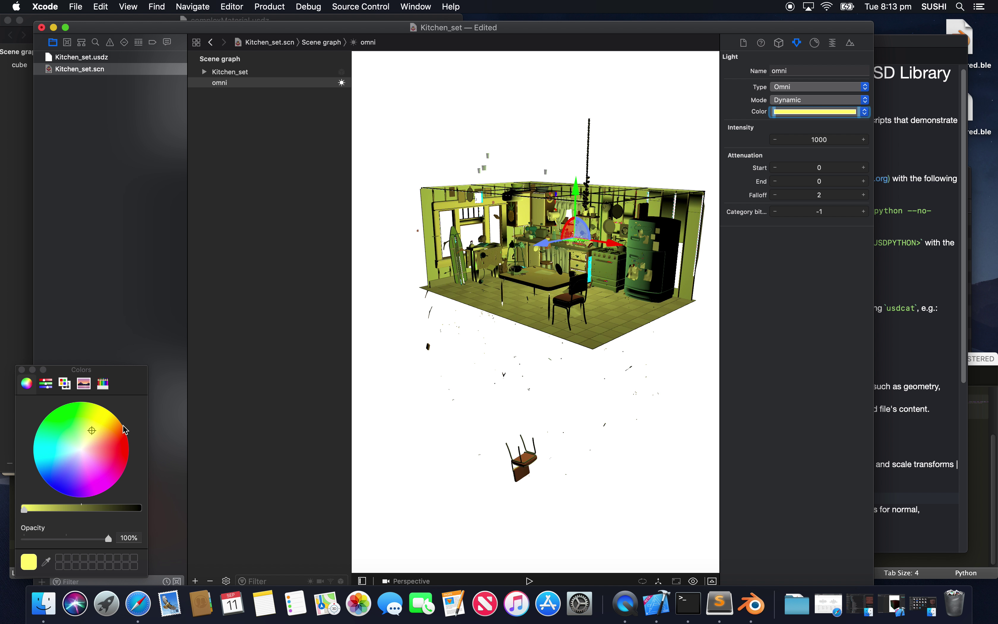
{"action": "left_click", "coordinate": [88, 446]}
{"action": "left_click_drag", "start_coordinate": [448, 428], "coordinate": [551, 353]}
{"action": "right_click", "coordinate": [570, 355]}
{"action": "left_click", "coordinate": [554, 352]}
{"action": "scroll", "coordinate": [540, 351], "scroll_direction": "right", "scroll_amount": 5}
{"action": "scroll", "coordinate": [559, 327], "scroll_direction": "up", "scroll_amount": 5}
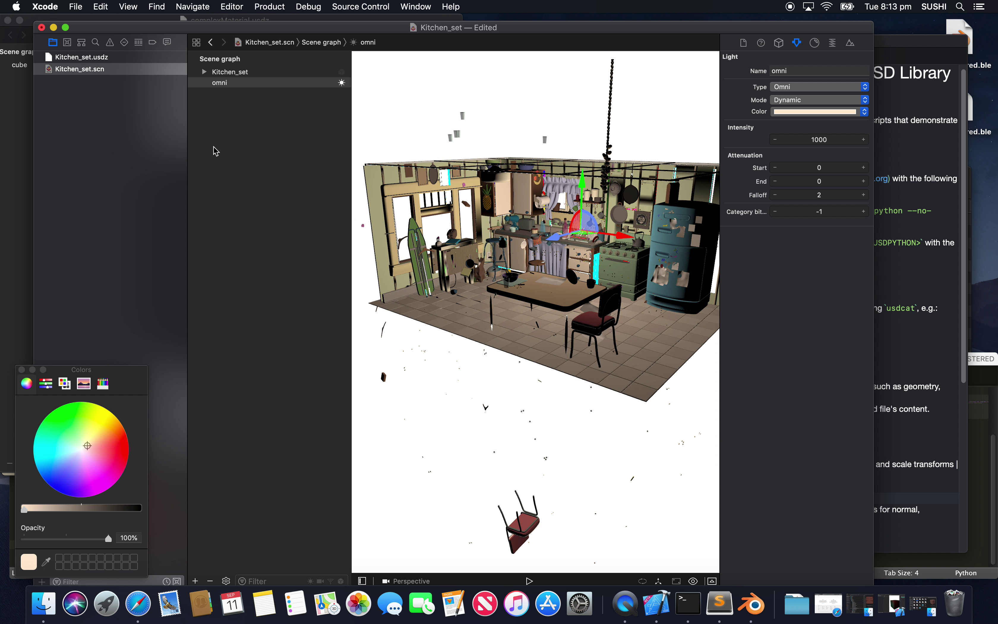
Export the kitchen scene to the Kitchen_set folder as Kitchen_set.dae in Digital Asset Exchange (DAE) format
{"action": "left_click", "coordinate": [77, 7]}
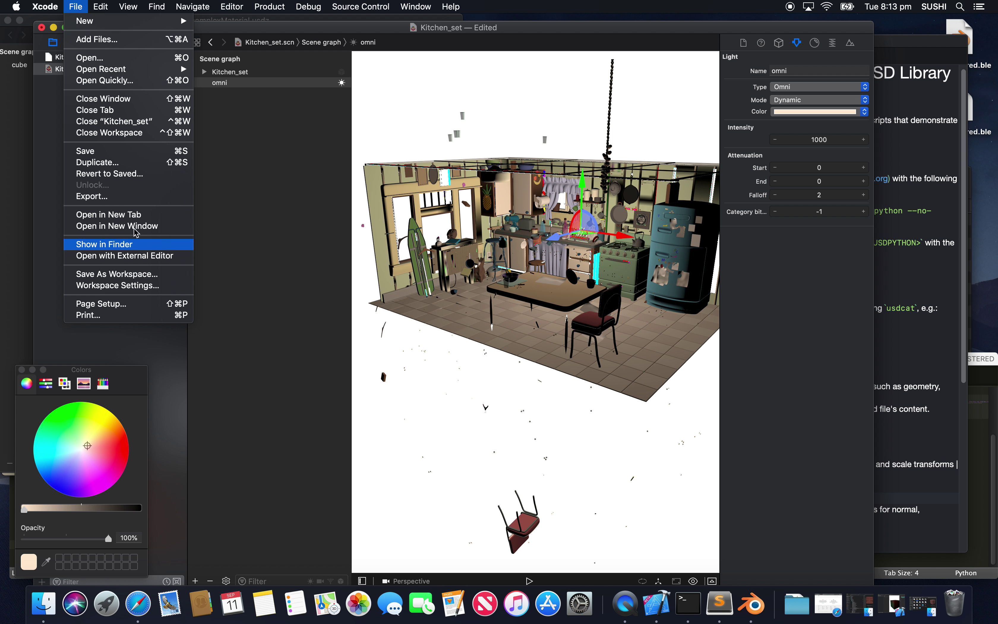
{"action": "left_click", "coordinate": [139, 197]}
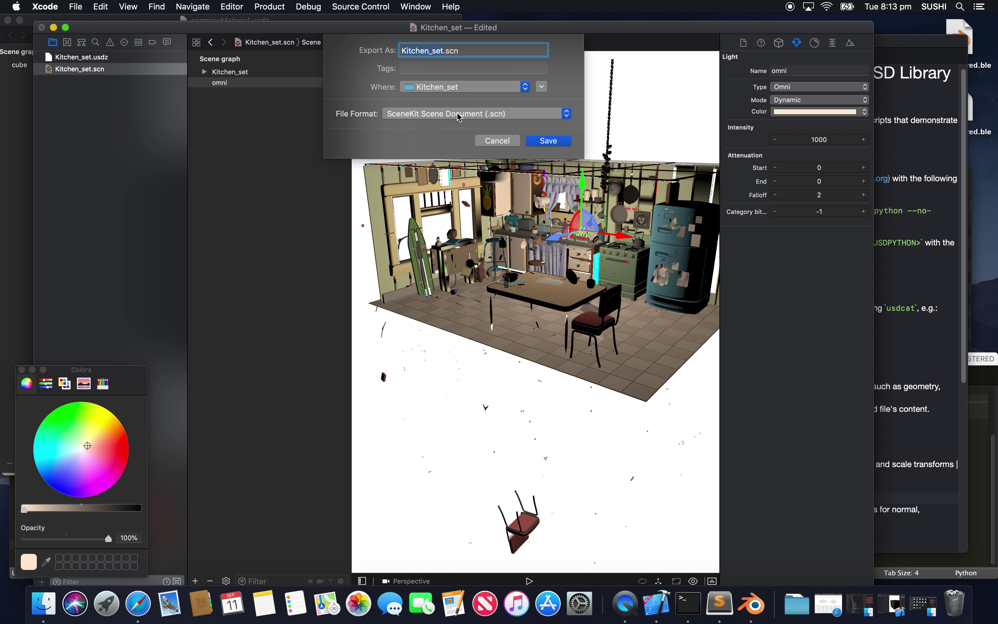
{"action": "left_click", "coordinate": [542, 142]}
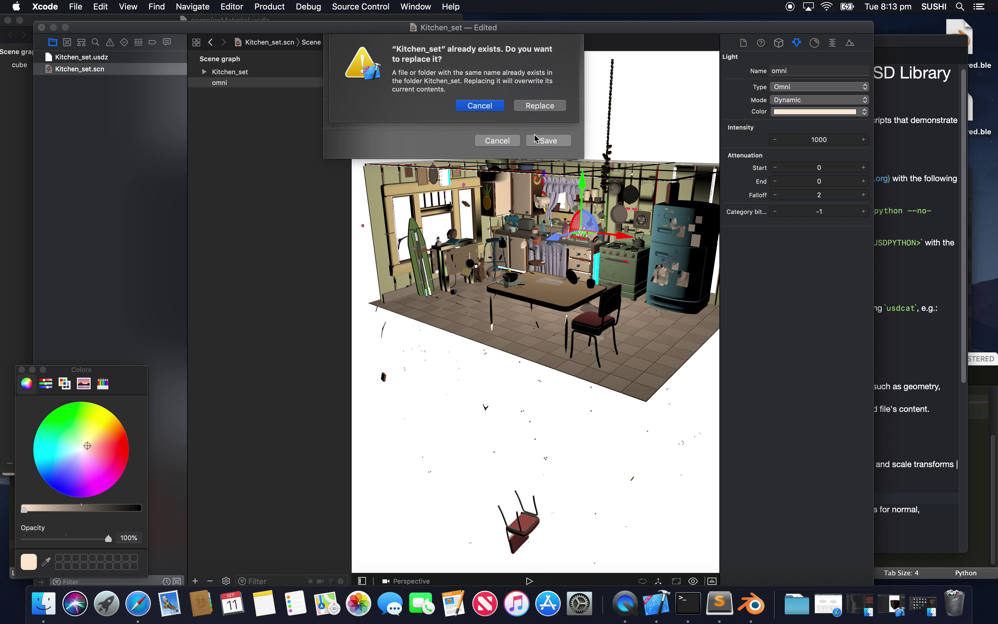
{"action": "left_click", "coordinate": [492, 108]}
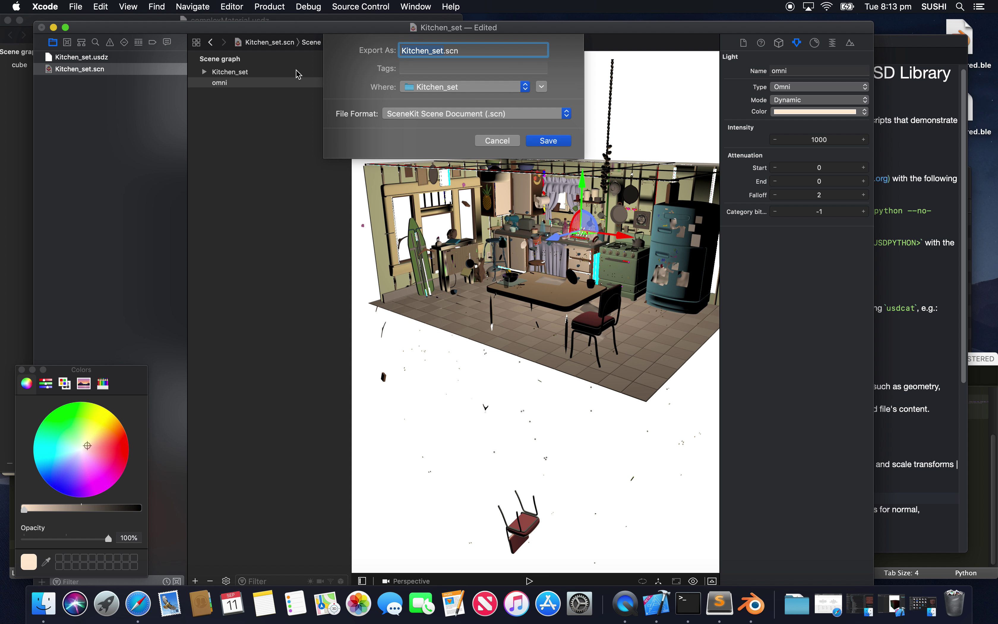
{"action": "left_click", "coordinate": [449, 114]}
{"action": "left_click", "coordinate": [452, 103]}
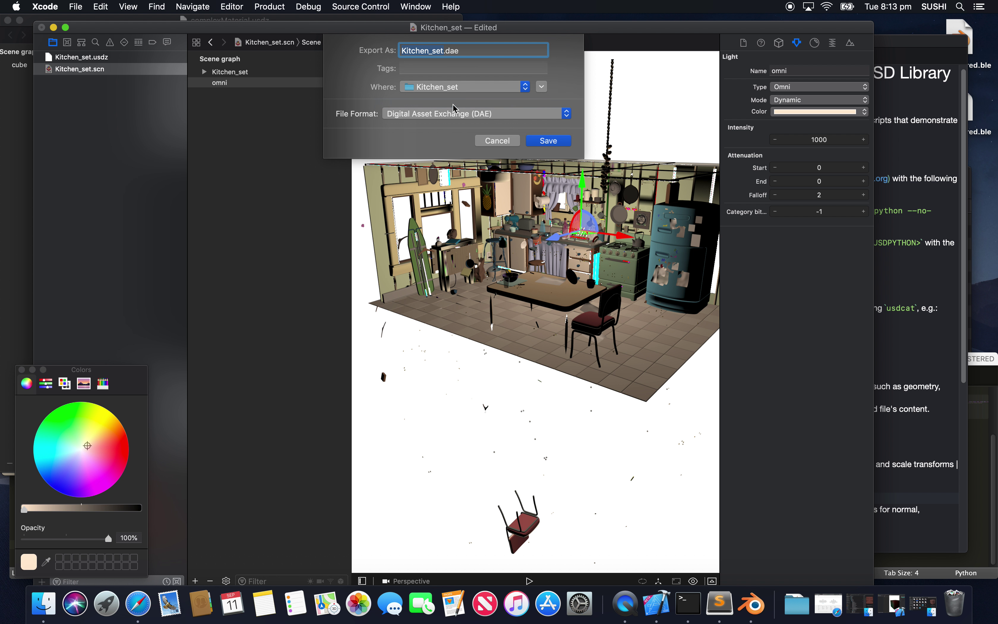
{"action": "left_click", "coordinate": [547, 141]}
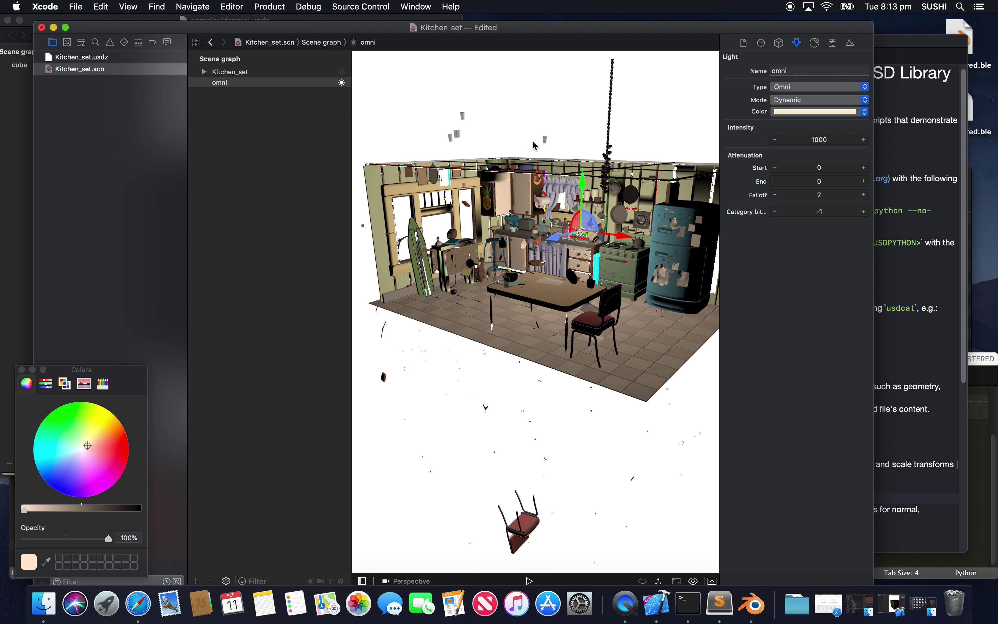
Bring the complexMaterial.usdz window forward, show its scene settings, and duplicate the document as complexMaterial.scn
{"action": "left_click", "coordinate": [24, 109]}
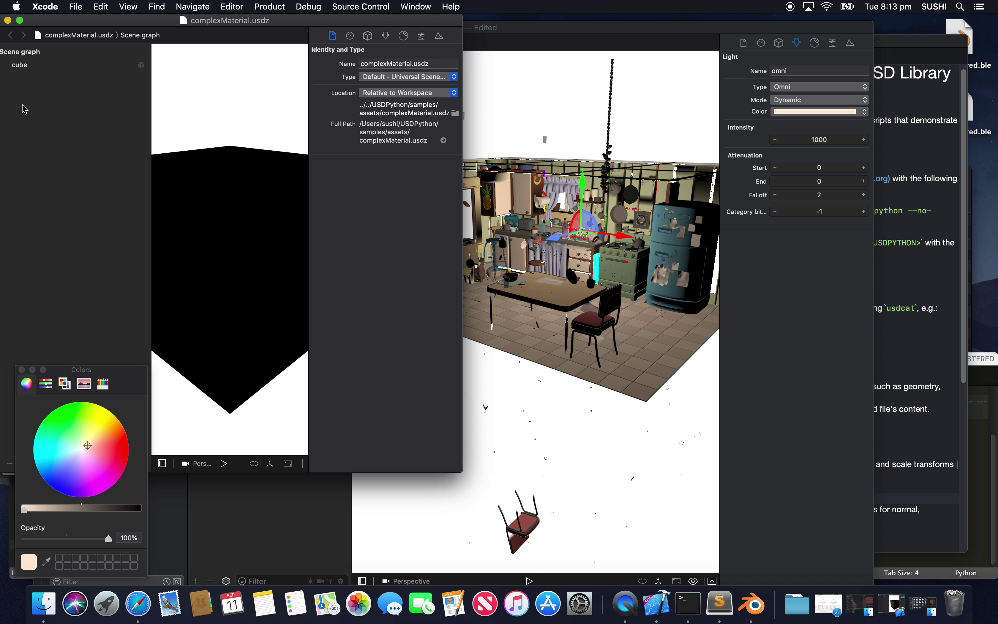
{"action": "left_click", "coordinate": [439, 36]}
{"action": "left_click", "coordinate": [425, 75]}
{"action": "left_click", "coordinate": [425, 75]}
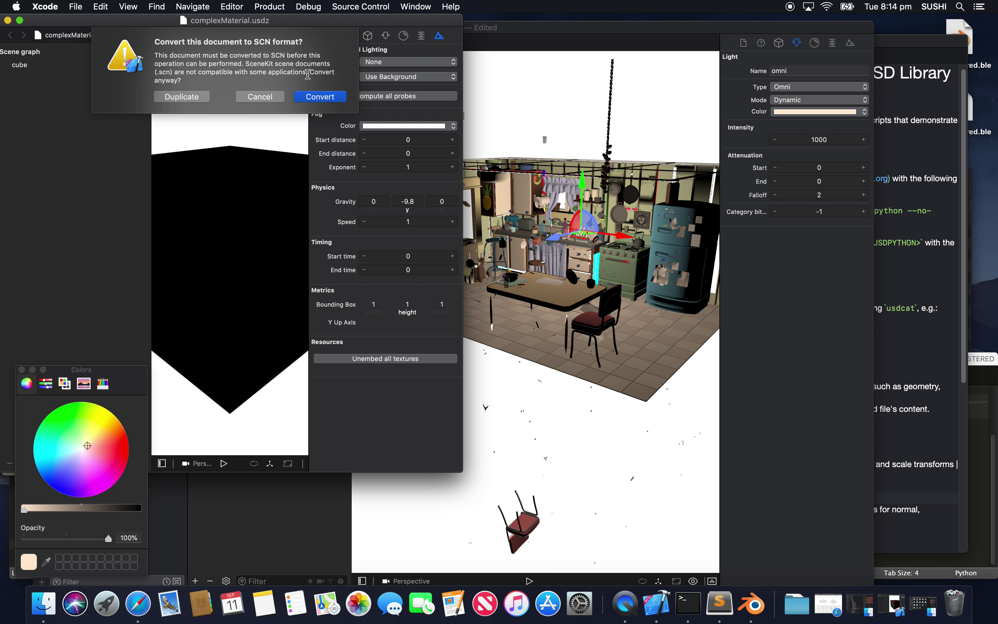
{"action": "left_click", "coordinate": [168, 95]}
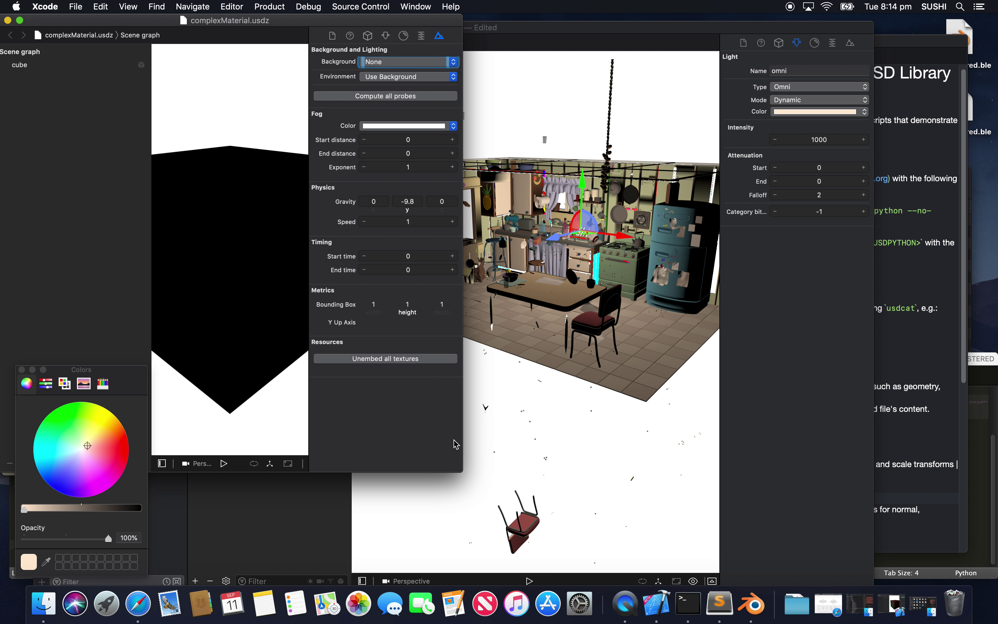
{"action": "left_click", "coordinate": [293, 134]}
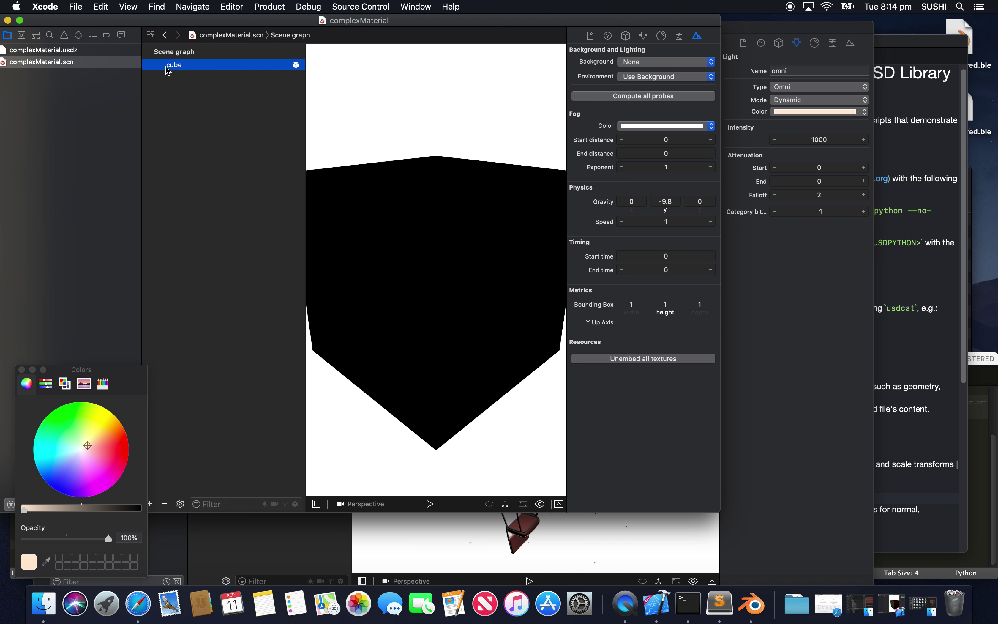
Select the cube in complexMaterial.scn and export the scene to the assets folder as a DAE file
{"action": "left_click", "coordinate": [169, 66]}
{"action": "left_click", "coordinate": [77, 6]}
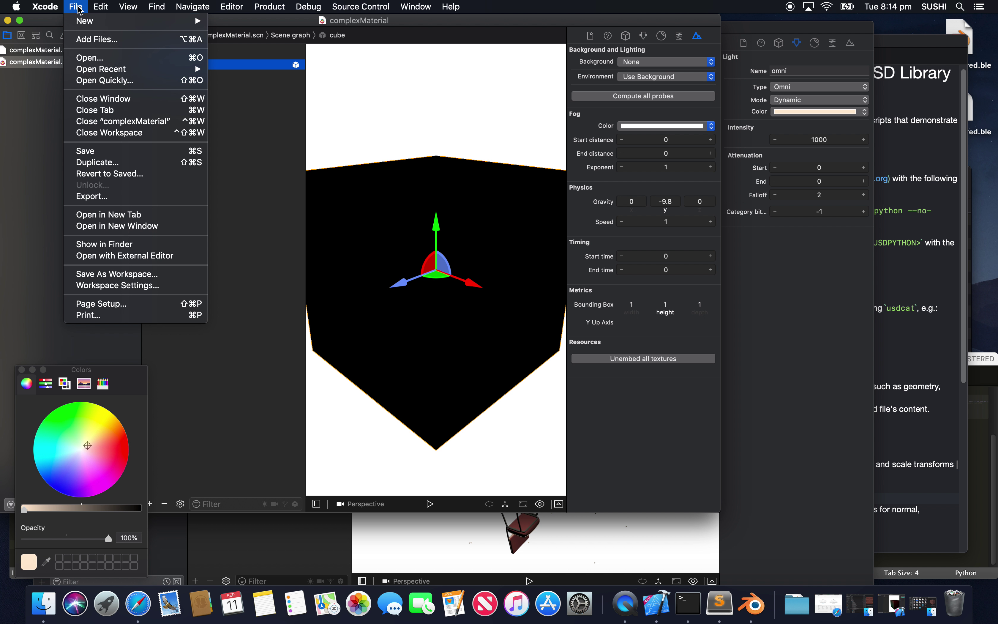
{"action": "left_click", "coordinate": [152, 196]}
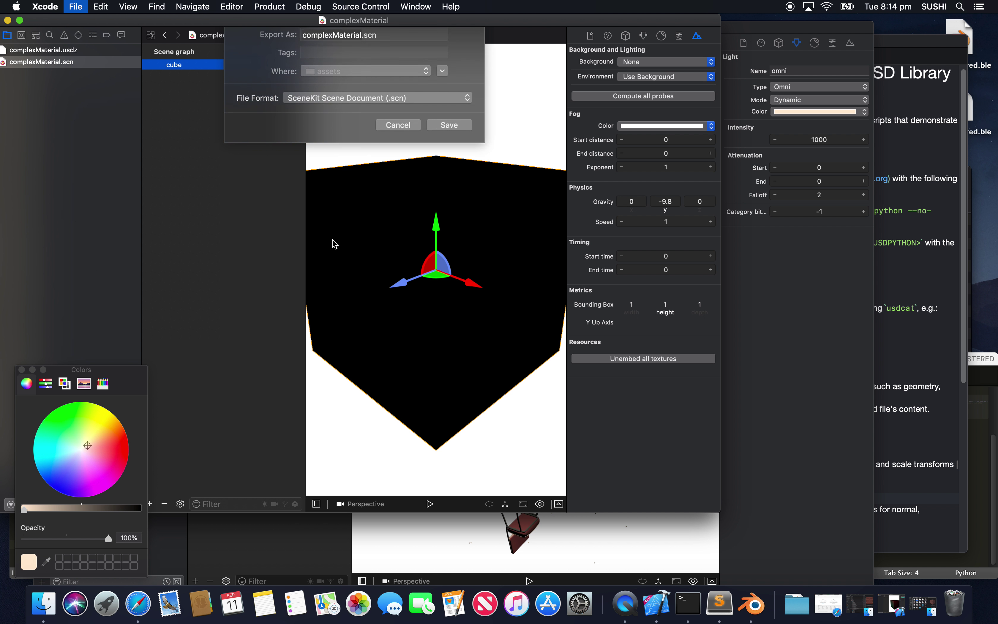
{"action": "left_click", "coordinate": [397, 108]}
{"action": "left_click", "coordinate": [387, 96]}
{"action": "left_click", "coordinate": [449, 134]}
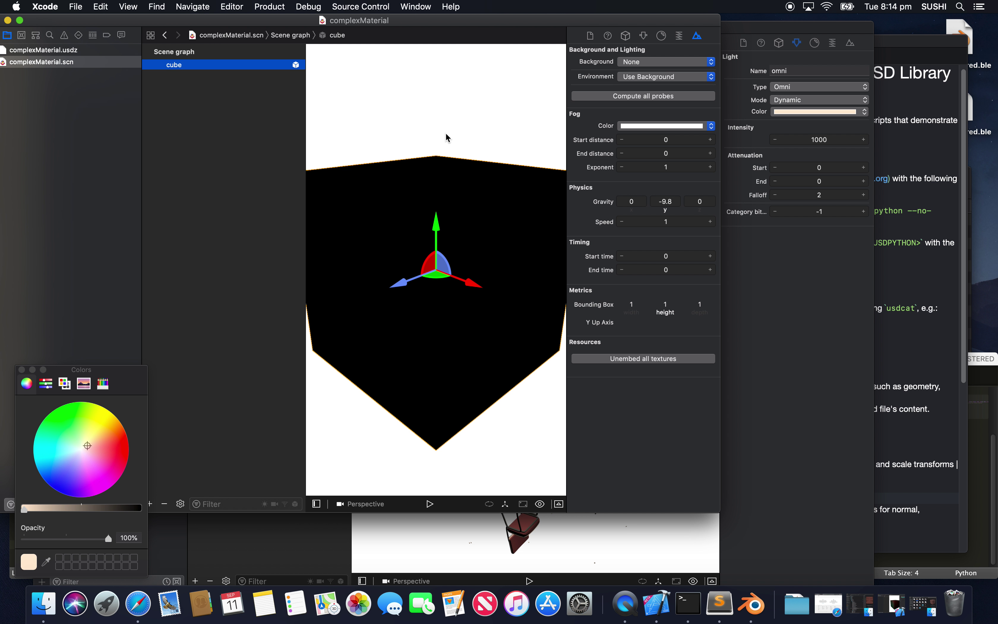
Switch to Blender, start a new file, and delete all of its default objects
{"action": "key", "text": "ctrl+Right"}
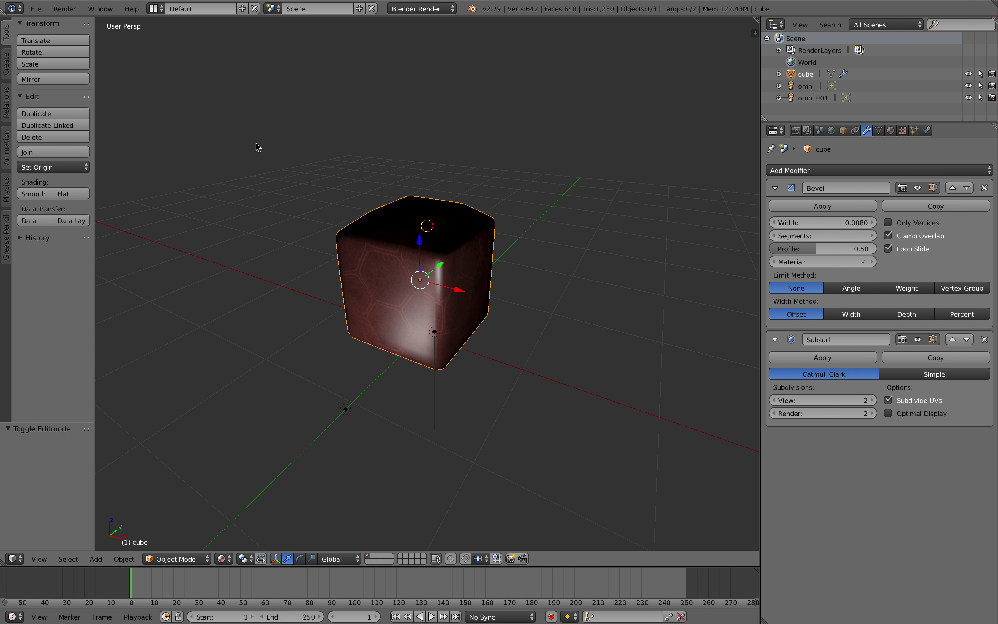
{"action": "left_click", "coordinate": [34, 9]}
{"action": "left_click", "coordinate": [49, 22]}
{"action": "key", "text": "a"}
{"action": "key", "text": "a"}
{"action": "key", "text": "Delete"}
{"action": "key", "text": "ctrl+Left"}
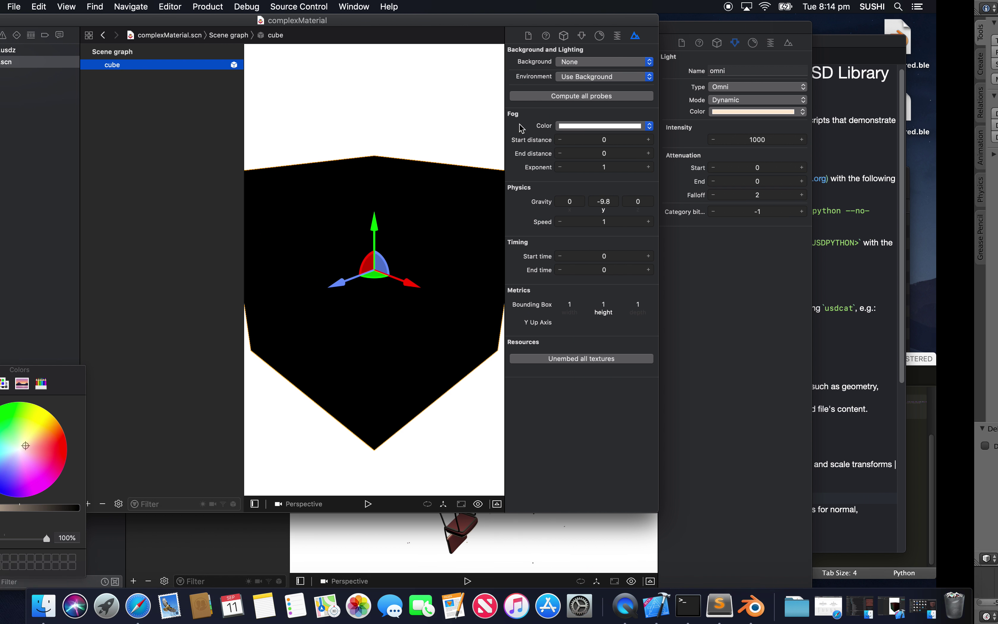
{"action": "key", "text": "ctrl+Right"}
Start a Collada (.dae) import in the empty scene
{"action": "left_click", "coordinate": [36, 8]}
{"action": "mouse_move", "coordinate": [102, 234]}
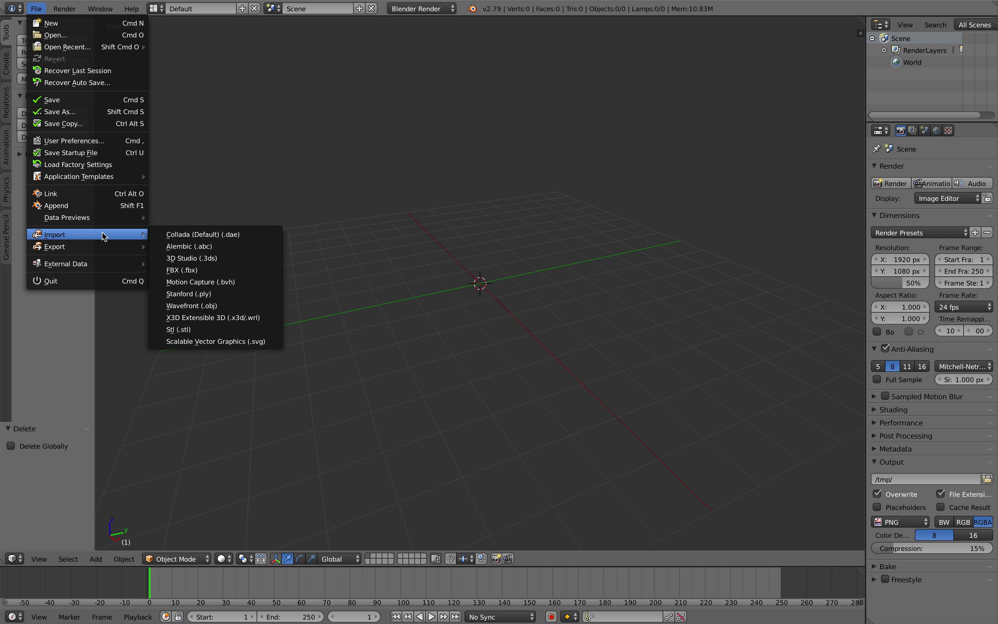
{"action": "left_click", "coordinate": [196, 235]}
List the assets folder in Finder and carry its complexMaterial scene file into Blender's import browser to open that folder
{"action": "key", "text": "ctrl+Left"}
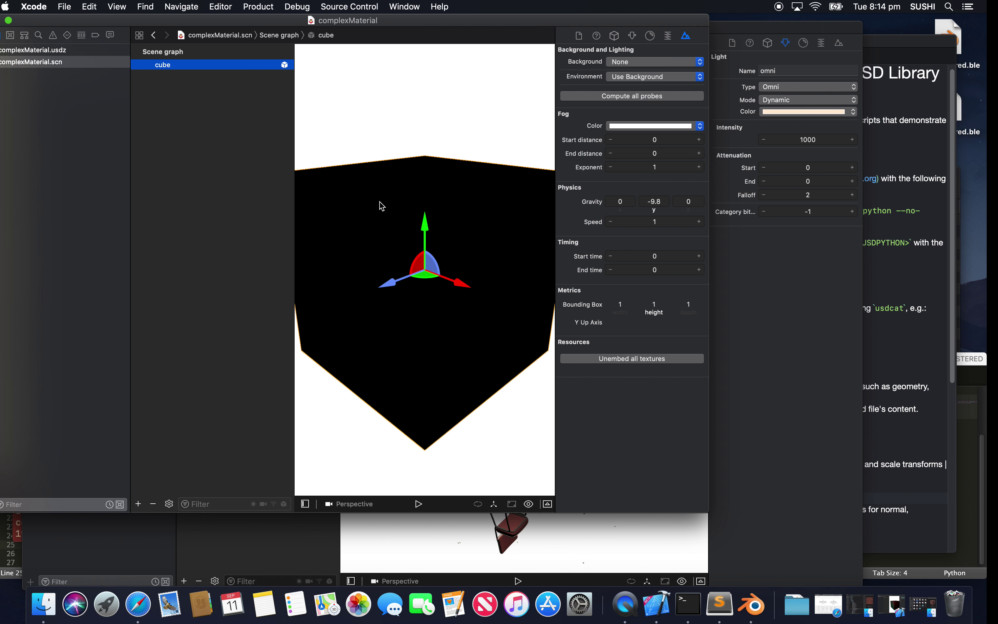
{"action": "left_click", "coordinate": [797, 604]}
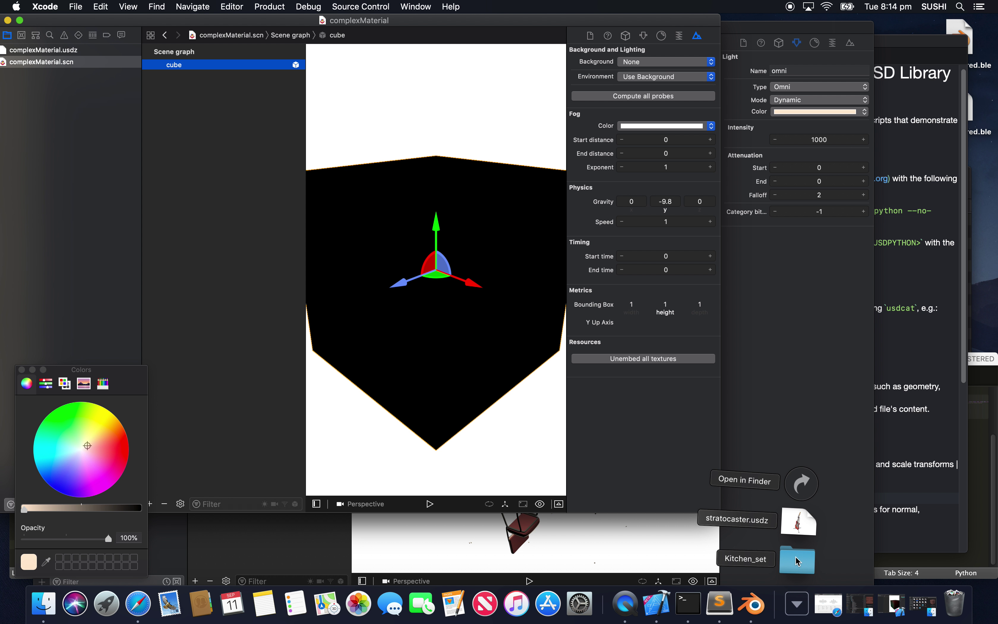
{"action": "left_click", "coordinate": [799, 560]}
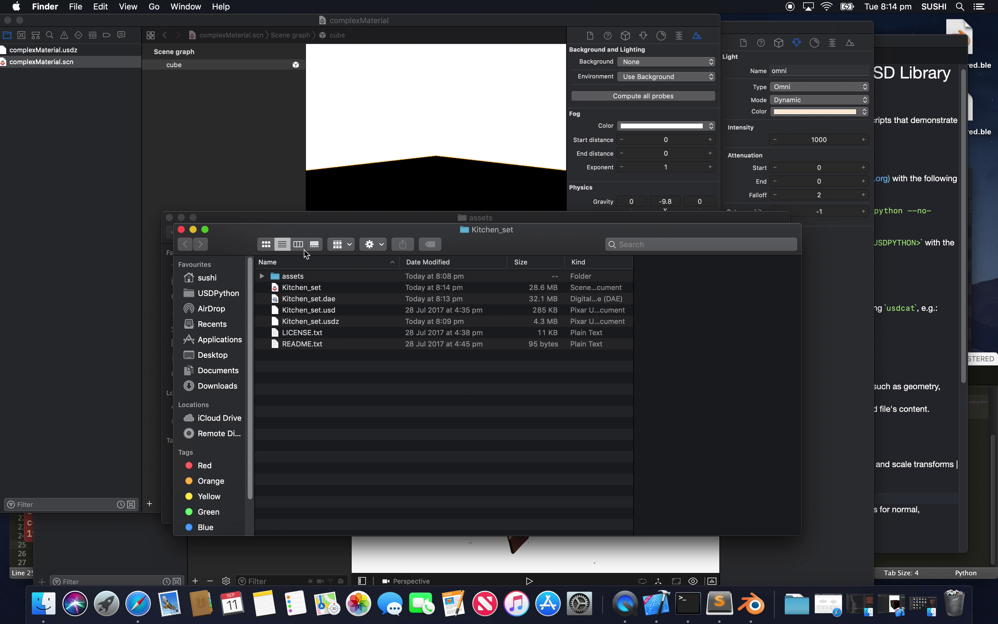
{"action": "left_click_drag", "start_coordinate": [303, 235], "coordinate": [276, 192]}
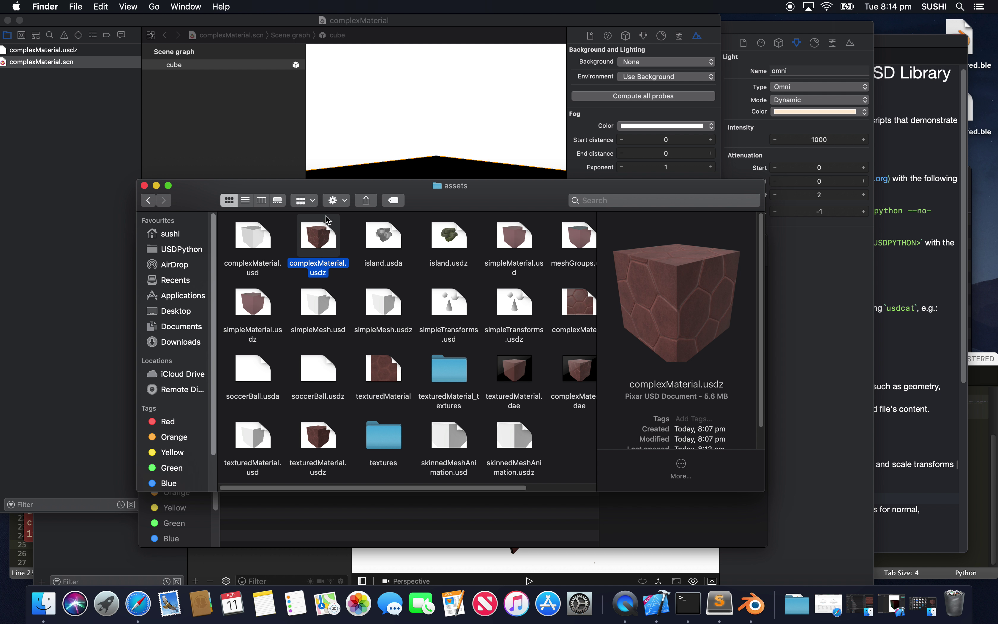
{"action": "left_click", "coordinate": [253, 201]}
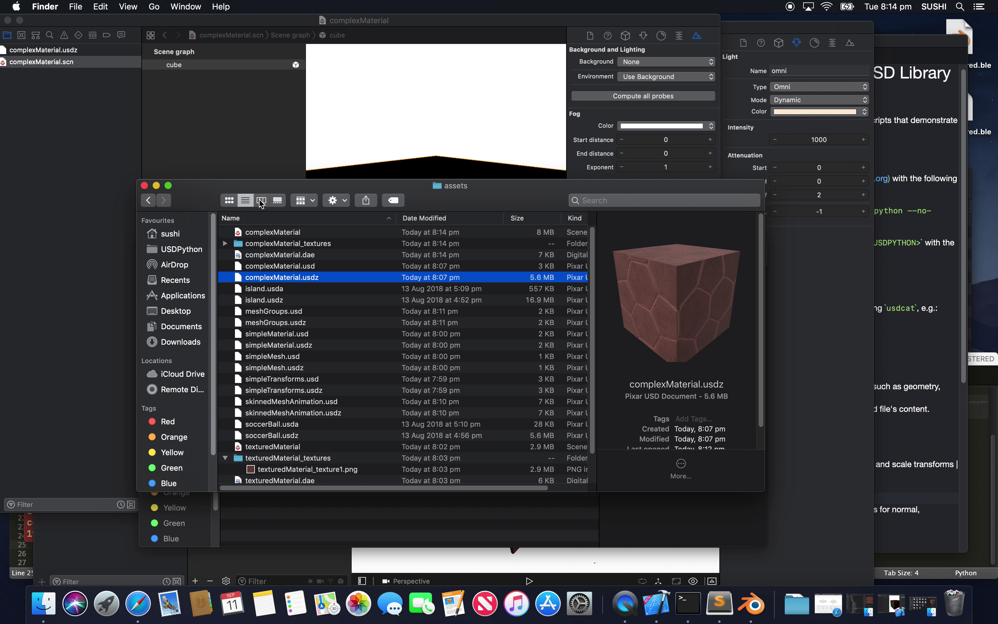
{"action": "left_click", "coordinate": [297, 232]}
{"action": "left_click_drag", "start_coordinate": [300, 235], "coordinate": [373, 253]}
{"action": "key", "text": "ctrl+Right"}
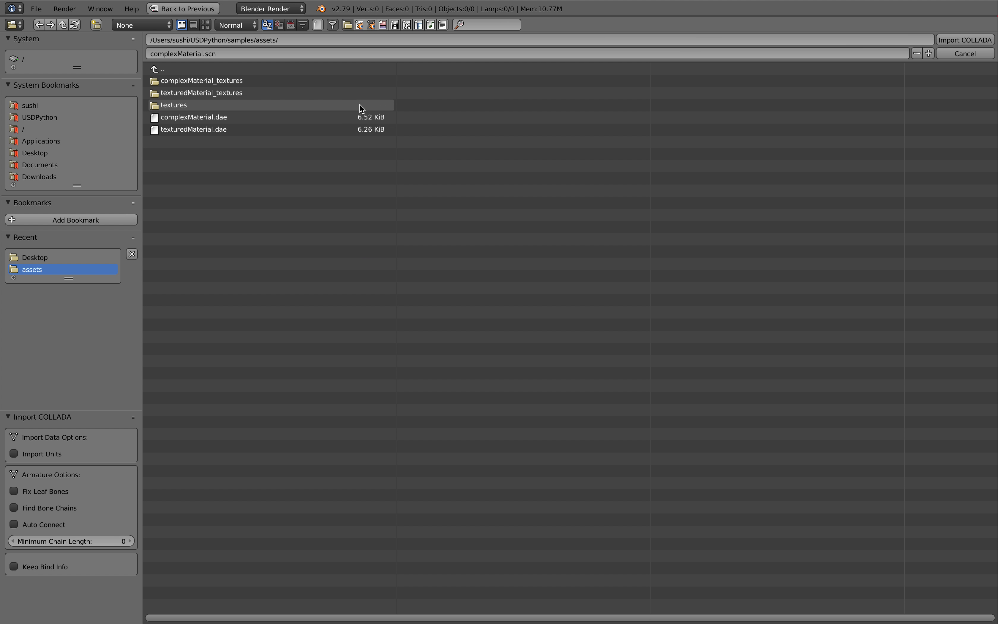
Import the cube's .dae file from the assets folder and view the cube up close
{"action": "double_click", "coordinate": [283, 128]}
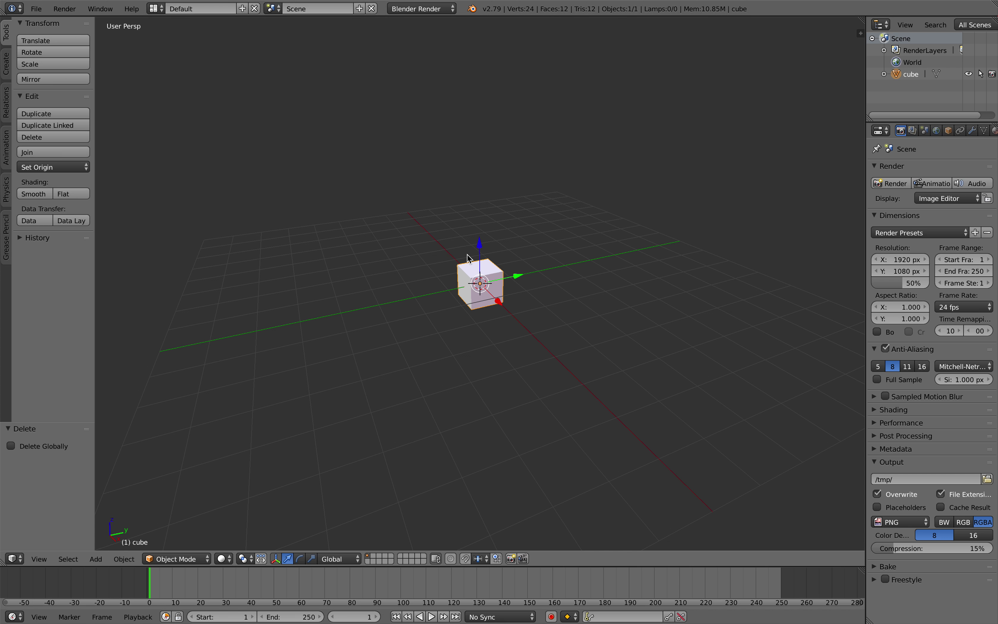
{"action": "scroll", "coordinate": [467, 258], "scroll_direction": "up", "scroll_amount": 7}
{"action": "left_click_drag", "start_coordinate": [467, 258], "coordinate": [506, 229]}
Add a point lamp, raise it beside the cube, and display the viewport in Material shading
{"action": "key", "text": "shift+a"}
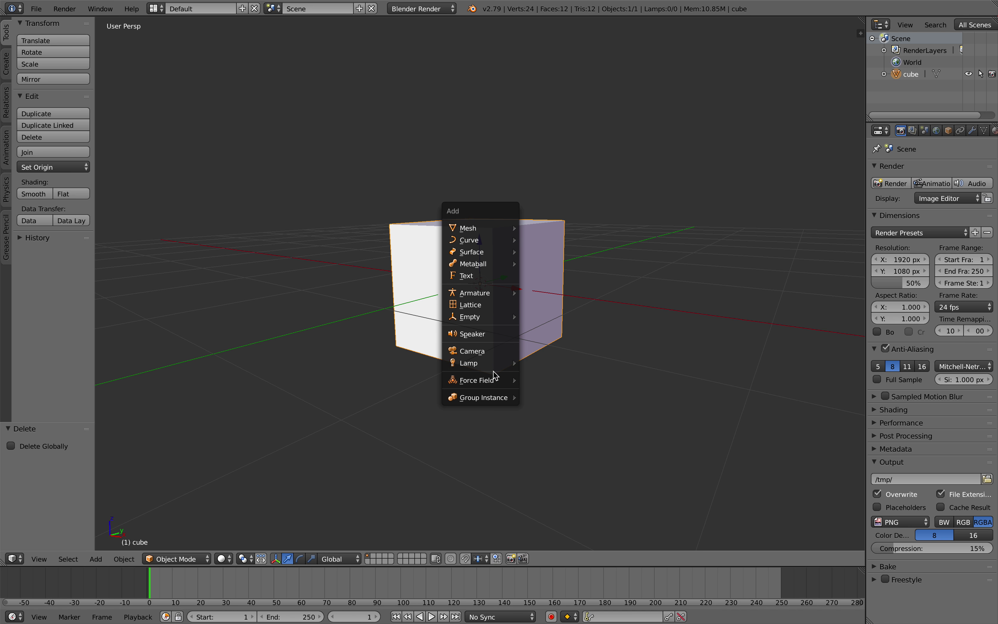
{"action": "mouse_move", "coordinate": [492, 359]}
{"action": "left_click", "coordinate": [535, 363]}
{"action": "scroll", "coordinate": [546, 350], "scroll_direction": "down", "scroll_amount": 4}
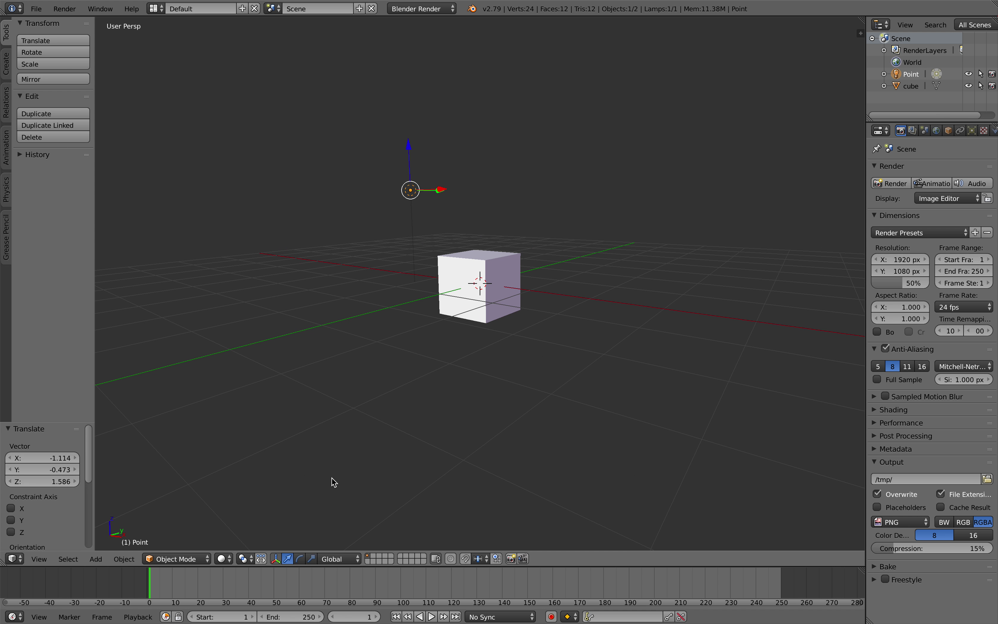
{"action": "left_click", "coordinate": [231, 558]}
{"action": "left_click", "coordinate": [233, 490]}
{"action": "scroll", "coordinate": [587, 403], "scroll_direction": "up", "scroll_amount": 2}
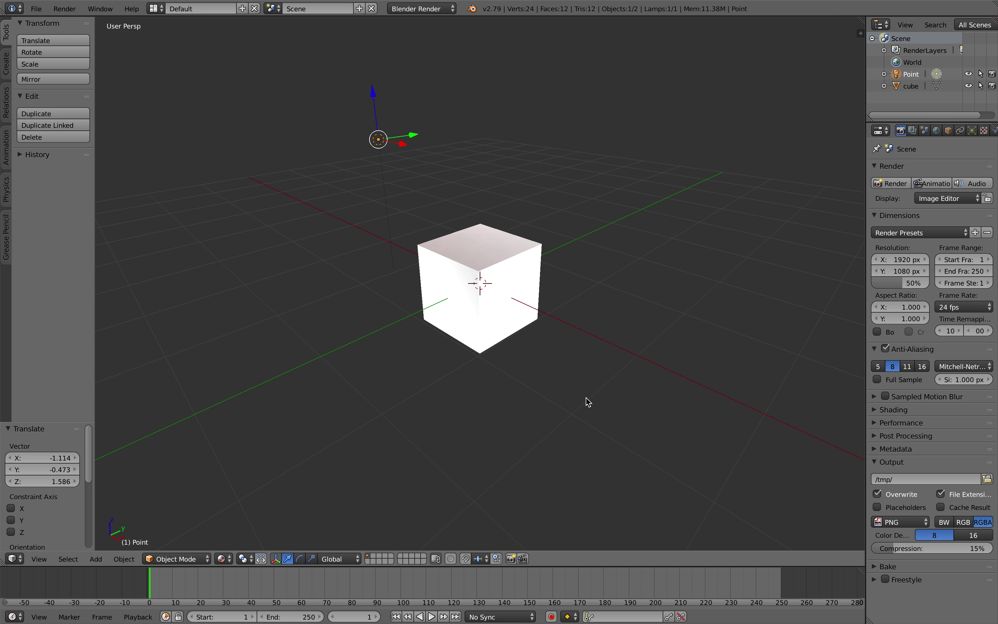
Set the specular hardness of the cube's cubeMaterial to 7
{"action": "right_click", "coordinate": [527, 258]}
{"action": "left_click", "coordinate": [995, 132]}
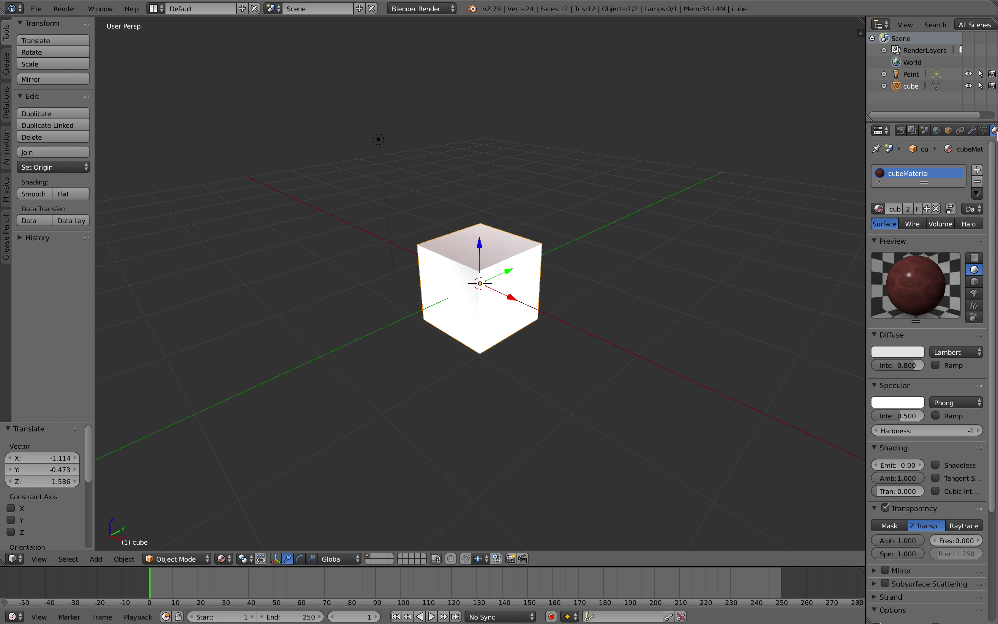
{"action": "left_click", "coordinate": [945, 428]}
{"action": "left_click", "coordinate": [924, 438]}
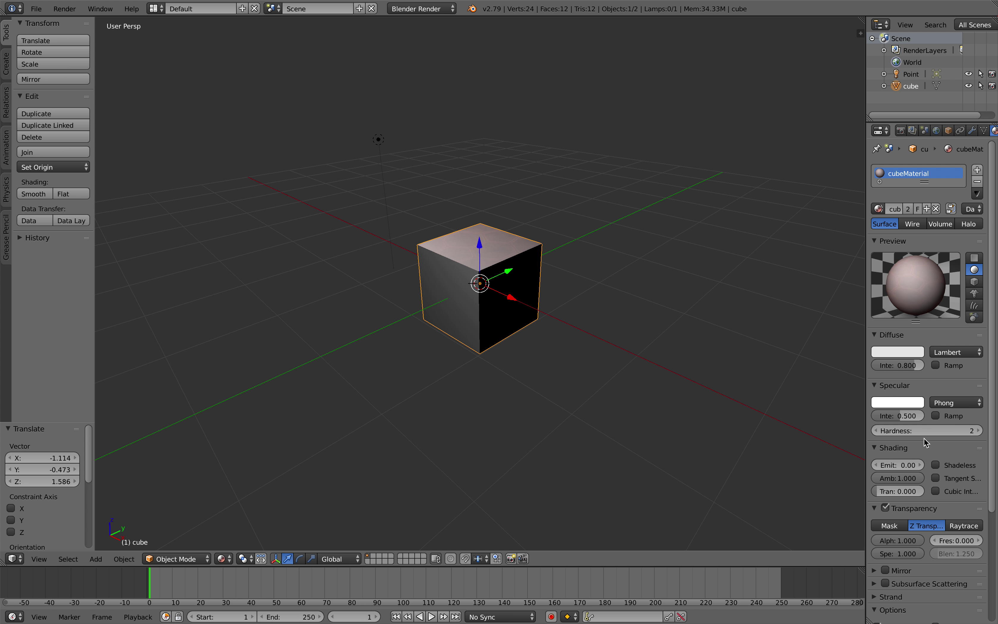
{"action": "left_click_drag", "start_coordinate": [907, 433], "coordinate": [988, 432]}
{"action": "mouse_move", "coordinate": [925, 433]}
{"action": "left_mouse_down"}
{"action": "mouse_move", "coordinate": [908, 432]}
{"action": "mouse_move", "coordinate": [916, 433]}
{"action": "left_mouse_up"}
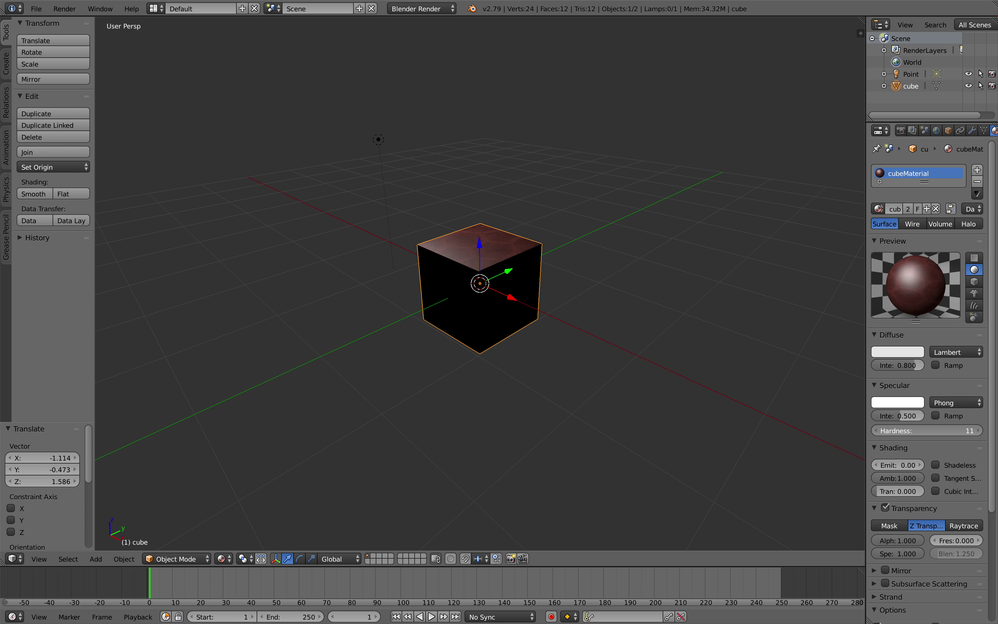
Move the point lamp lower so that it lights the cube's side
{"action": "right_click", "coordinate": [378, 157]}
{"action": "key", "text": "g"}
{"action": "left_click", "coordinate": [345, 206]}
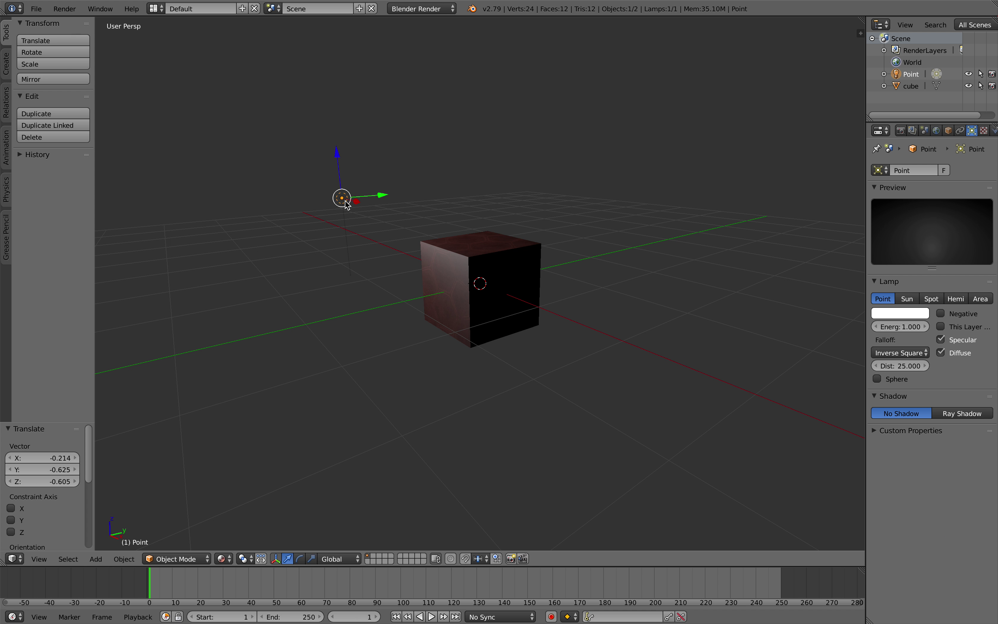
Duplicate the point lamp and position the copy to light another side of the cube
{"action": "key", "text": "shift+d"}
{"action": "left_click", "coordinate": [683, 386]}
{"action": "scroll", "coordinate": [638, 356], "scroll_direction": "up", "scroll_amount": 5}
{"action": "key", "text": "g"}
{"action": "left_click", "coordinate": [420, 315]}
{"action": "left_click_drag", "start_coordinate": [420, 315], "coordinate": [500, 289]}
{"action": "key", "text": "g"}
{"action": "left_click", "coordinate": [524, 277]}
Preview the lit cube in Rendered shading, then return the viewport to Solid shading
{"action": "left_click", "coordinate": [223, 559]}
{"action": "left_click", "coordinate": [246, 482]}
{"action": "scroll", "coordinate": [402, 394], "scroll_direction": "up", "scroll_amount": 3}
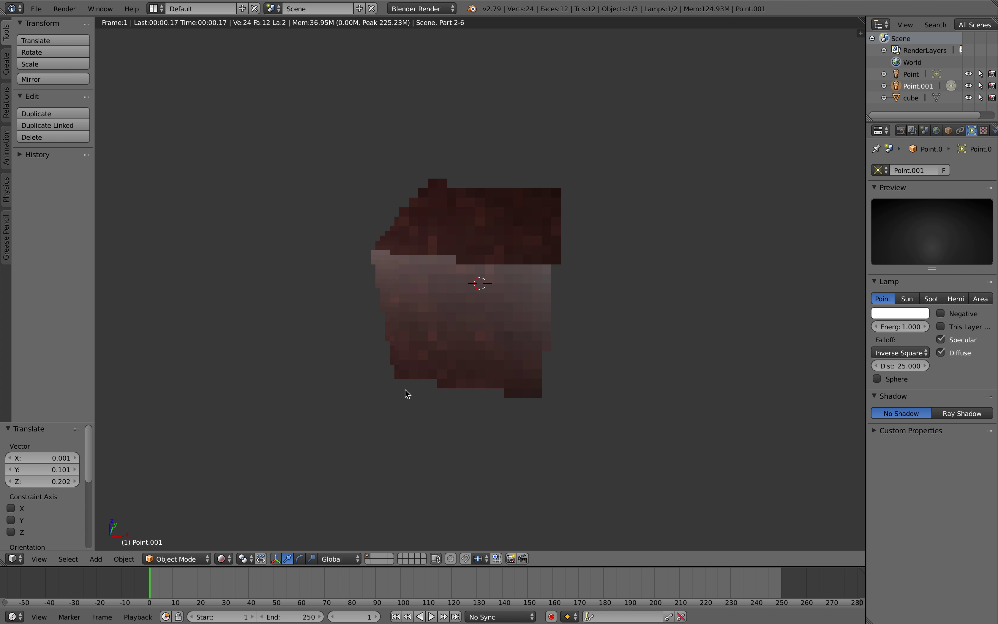
{"action": "left_click", "coordinate": [223, 559]}
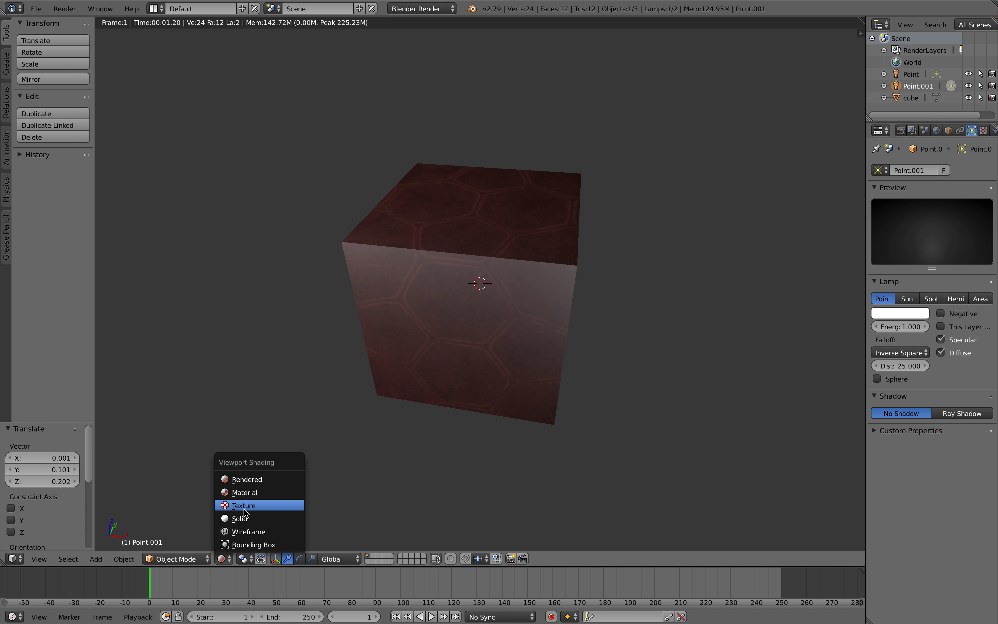
{"action": "left_click", "coordinate": [239, 518]}
Select the cube, widen the properties area, and examine the image texture settings of cubeMaterial
{"action": "right_click", "coordinate": [489, 264]}
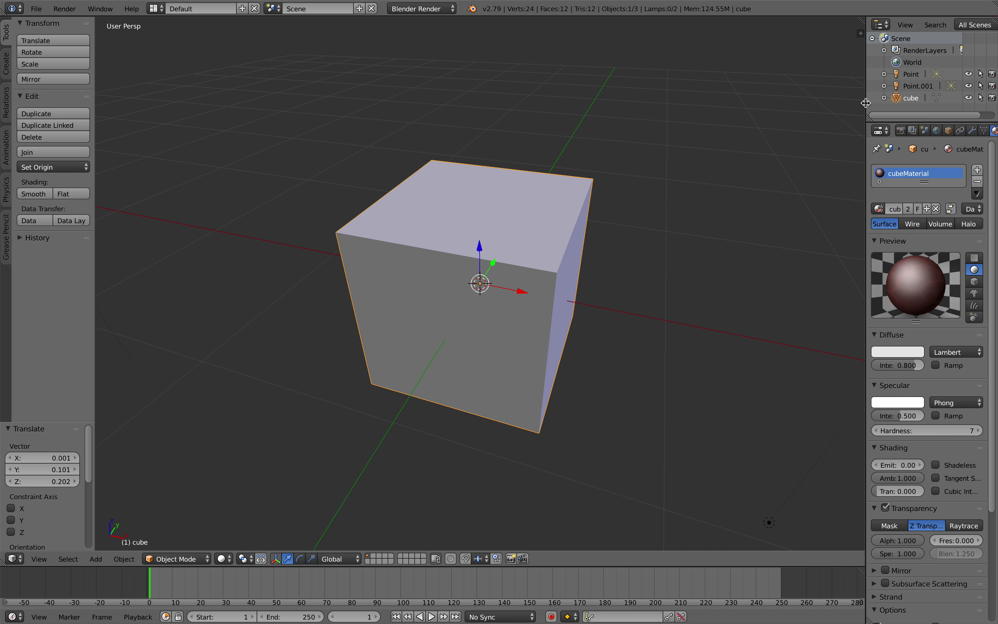
{"action": "left_click_drag", "start_coordinate": [866, 114], "coordinate": [634, 114]}
{"action": "left_click", "coordinate": [775, 131]}
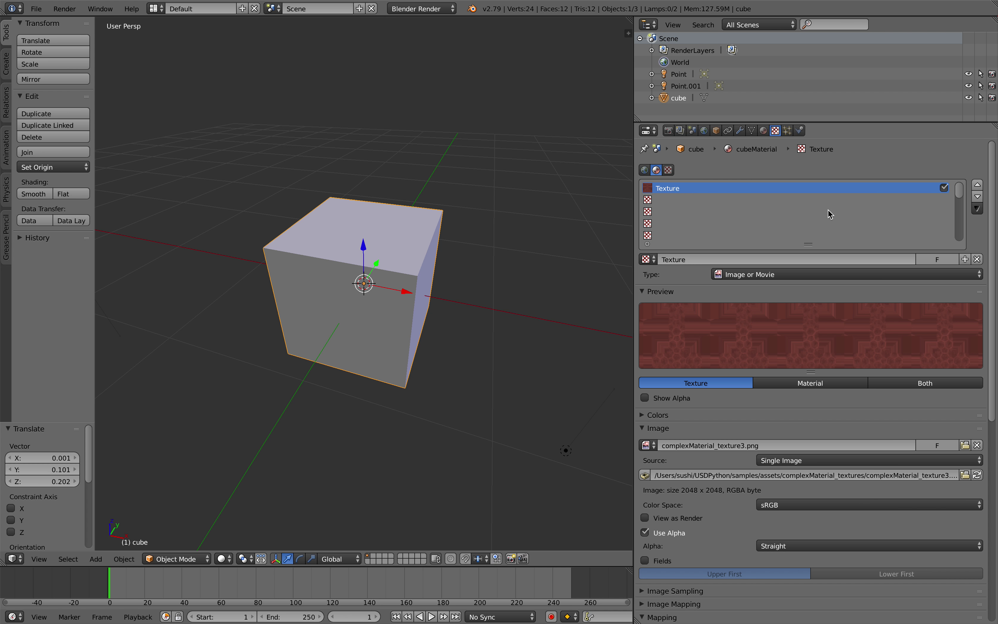
{"action": "scroll", "coordinate": [887, 251], "scroll_direction": "down", "scroll_amount": 8}
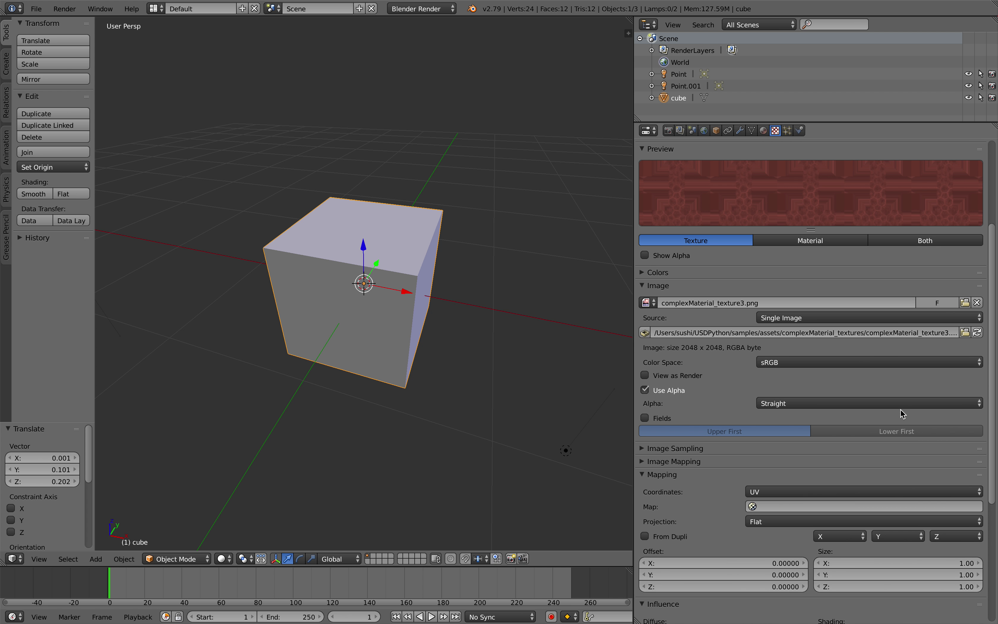
Switch to Finder and preview the three PNG images in the complexMaterial_textures folder
{"action": "key", "text": "ctrl+Left"}
{"action": "left_click", "coordinate": [232, 244]}
{"action": "left_click", "coordinate": [291, 254]}
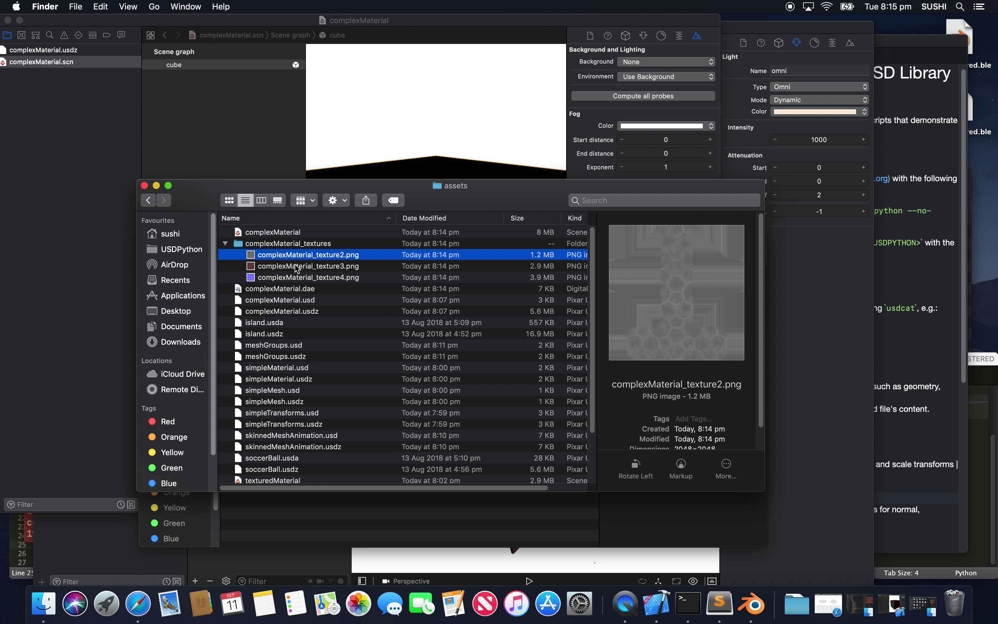
{"action": "key", "text": "Down"}
{"action": "key", "text": "Down"}
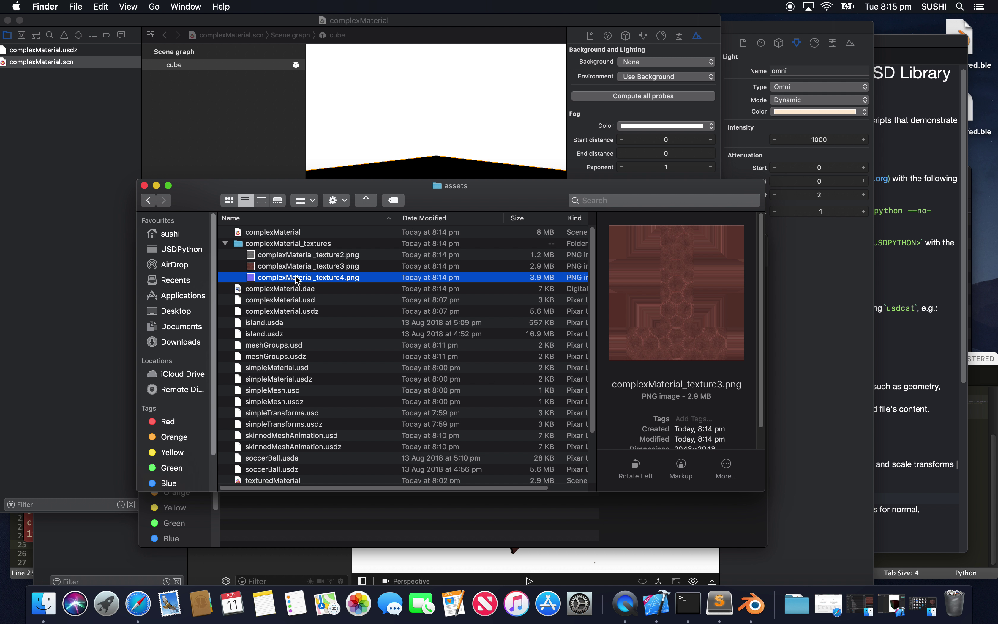
{"action": "key", "text": "Up"}
{"action": "key", "text": "Up"}
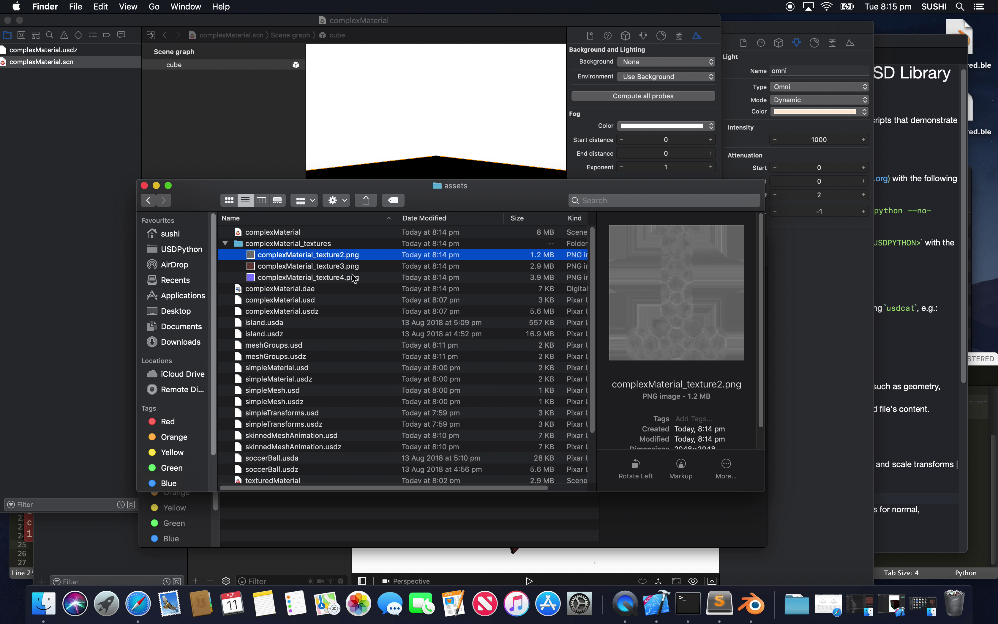
Return to Blender, reload the start-up file, and set the render engine to Cycles Render
{"action": "key", "text": "super+Tab"}
{"action": "scroll", "coordinate": [473, 299], "scroll_direction": "left", "scroll_amount": 5}
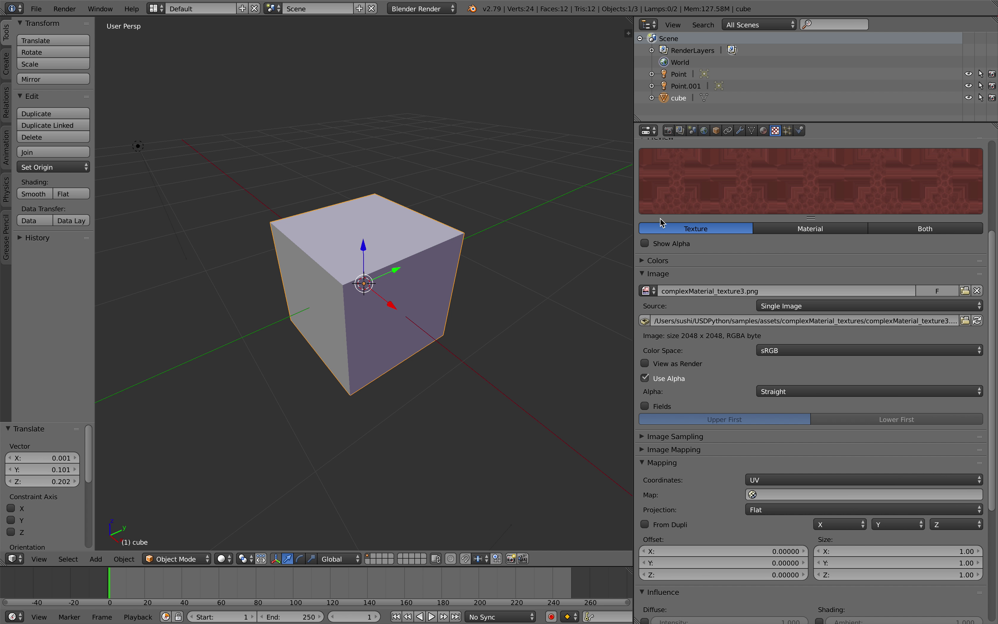
{"action": "left_click", "coordinate": [36, 8]}
{"action": "left_click", "coordinate": [42, 18]}
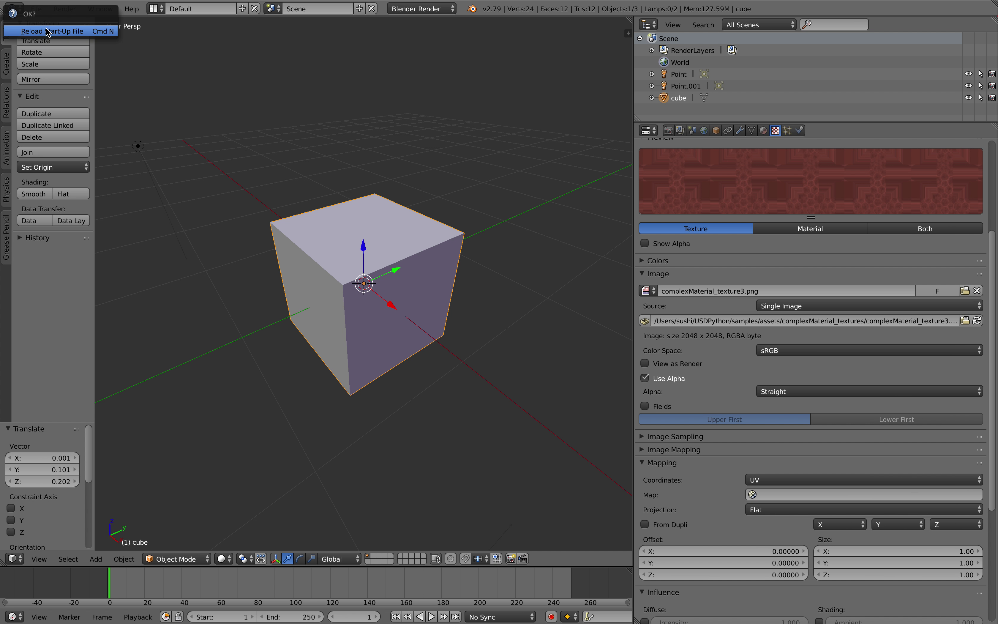
{"action": "left_click", "coordinate": [48, 31]}
{"action": "left_click", "coordinate": [416, 8]}
{"action": "left_click", "coordinate": [412, 49]}
Delete all default objects from the new scene
{"action": "key", "text": "a"}
{"action": "key", "text": "a"}
{"action": "key", "text": "x"}
{"action": "left_click", "coordinate": [460, 122]}
Import complexMaterial.dae as Collada from the USDPython/samples/assets folder
{"action": "left_click", "coordinate": [37, 8]}
{"action": "mouse_move", "coordinate": [119, 238]}
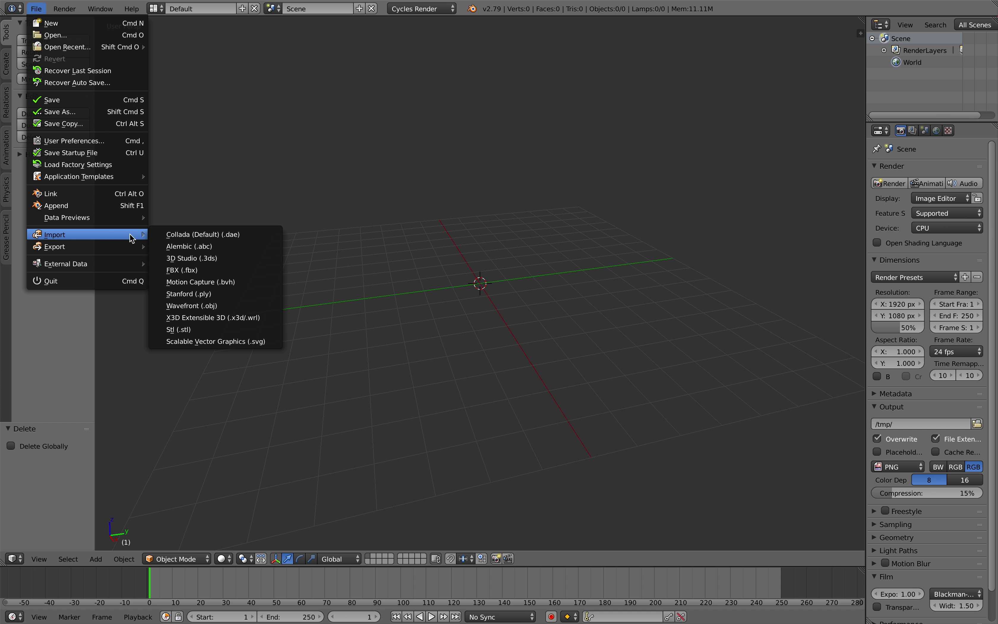
{"action": "left_click", "coordinate": [171, 236]}
{"action": "key", "text": "ctrl+Left"}
{"action": "key", "text": "super+Tab"}
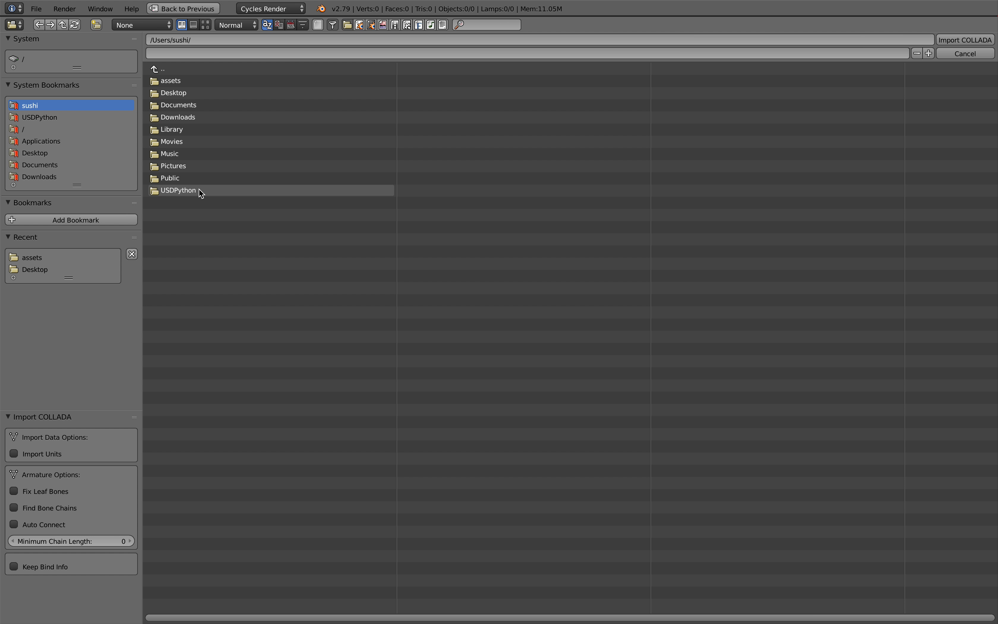
{"action": "double_click", "coordinate": [199, 191]}
{"action": "double_click", "coordinate": [189, 103]}
{"action": "double_click", "coordinate": [198, 81]}
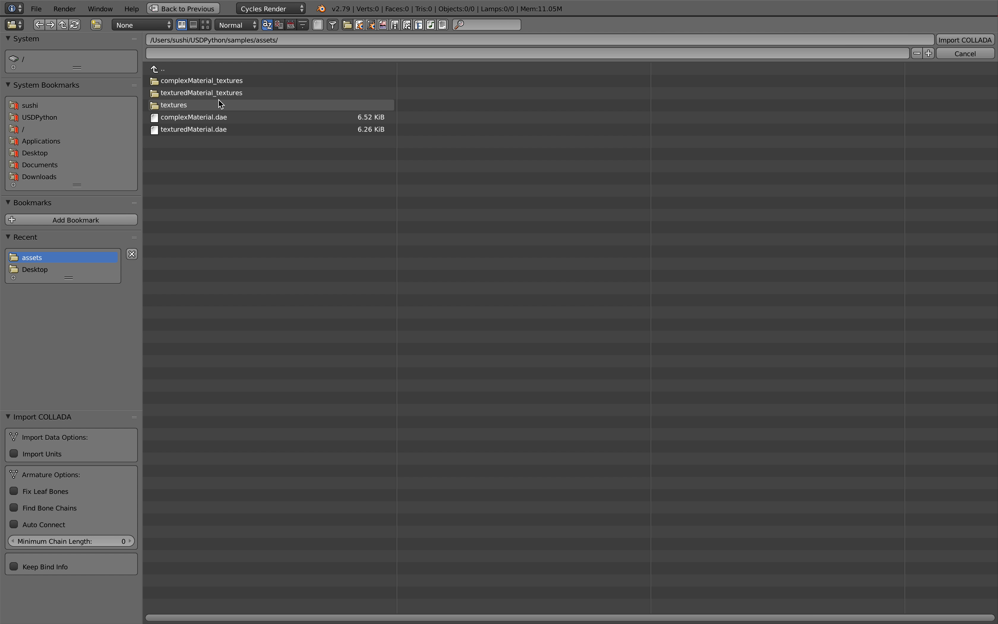
{"action": "double_click", "coordinate": [226, 118]}
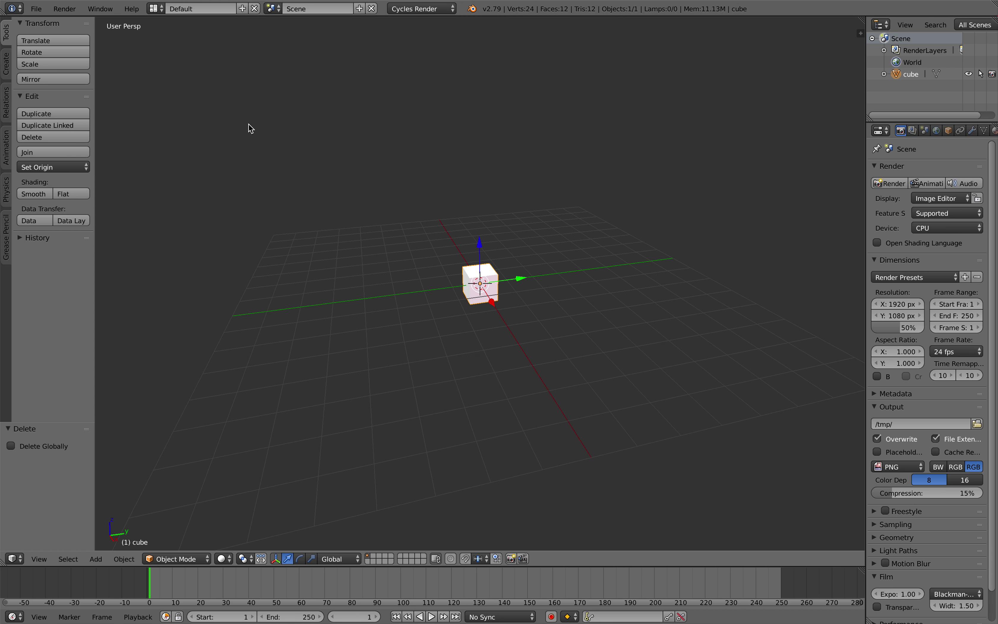
Split the 3D view into two stacked areas, show the cube's material settings in a wider area, and make the upper view a Node Editor
{"action": "left_click_drag", "start_coordinate": [861, 19], "coordinate": [835, 229]}
{"action": "left_click", "coordinate": [995, 131]}
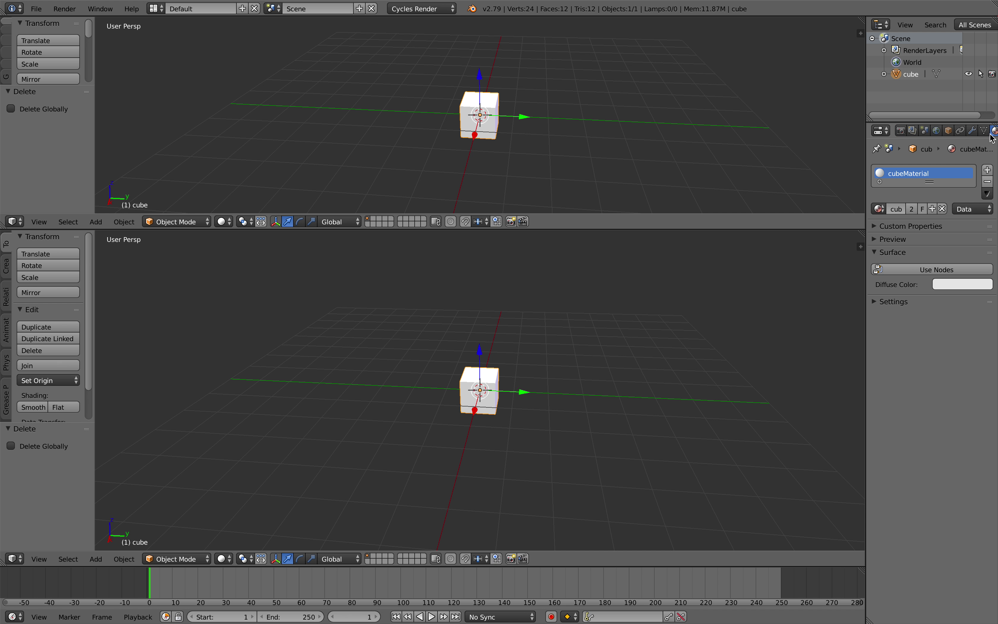
{"action": "left_click_drag", "start_coordinate": [867, 194], "coordinate": [769, 198]}
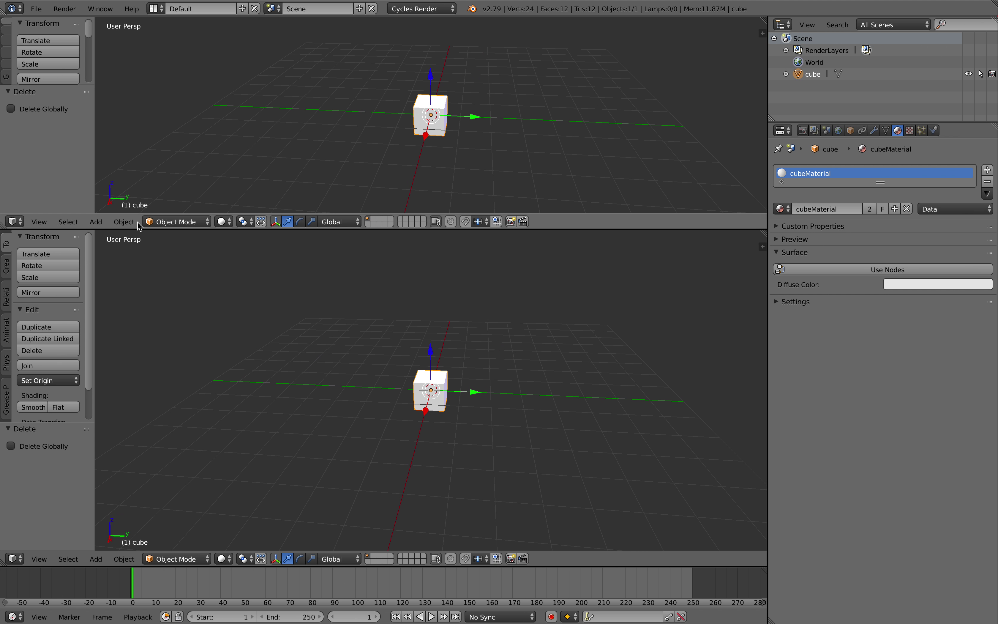
{"action": "left_click", "coordinate": [15, 221]}
{"action": "left_click", "coordinate": [46, 354]}
{"action": "scroll", "coordinate": [360, 362], "scroll_direction": "up", "scroll_amount": 4}
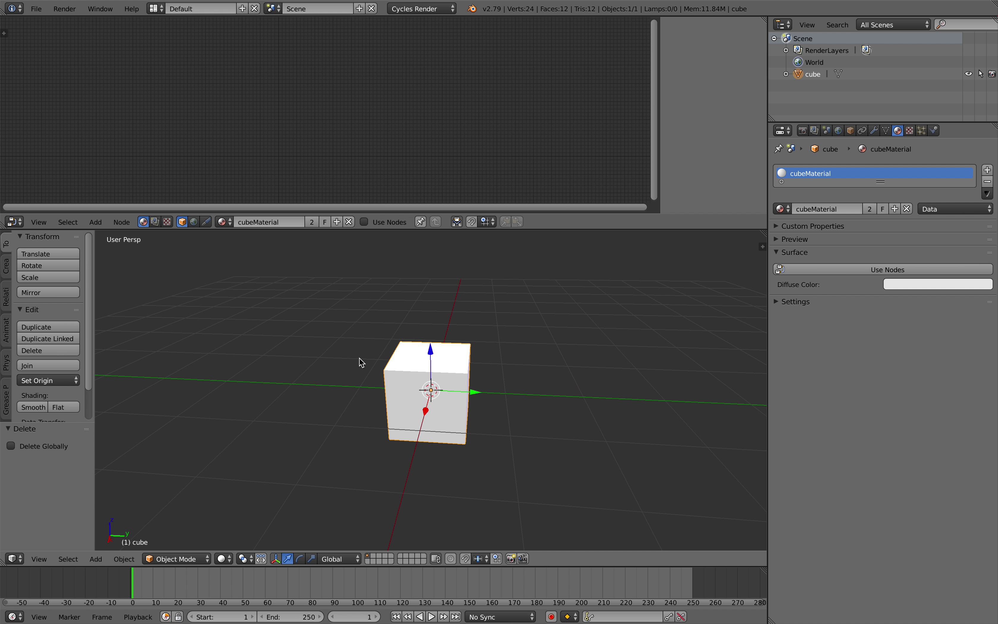
Enable nodes for cubeMaterial and delete its Diffuse BSDF node
{"action": "scroll", "coordinate": [358, 357], "scroll_direction": "right", "scroll_amount": 5}
{"action": "left_click", "coordinate": [364, 221]}
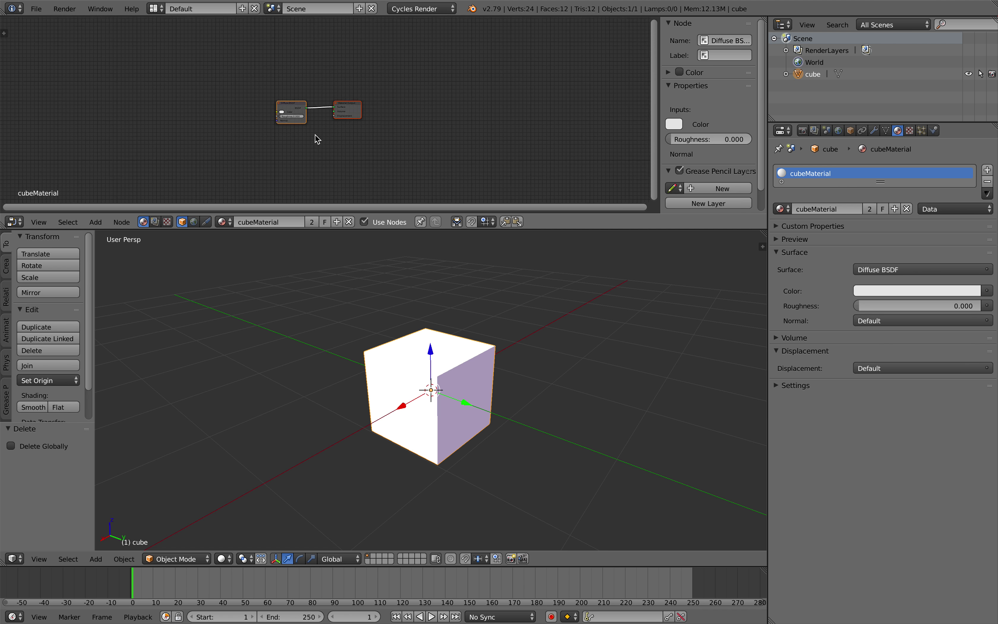
{"action": "scroll", "coordinate": [316, 136], "scroll_direction": "up", "scroll_amount": 5}
{"action": "scroll", "coordinate": [241, 90], "scroll_direction": "left", "scroll_amount": 1}
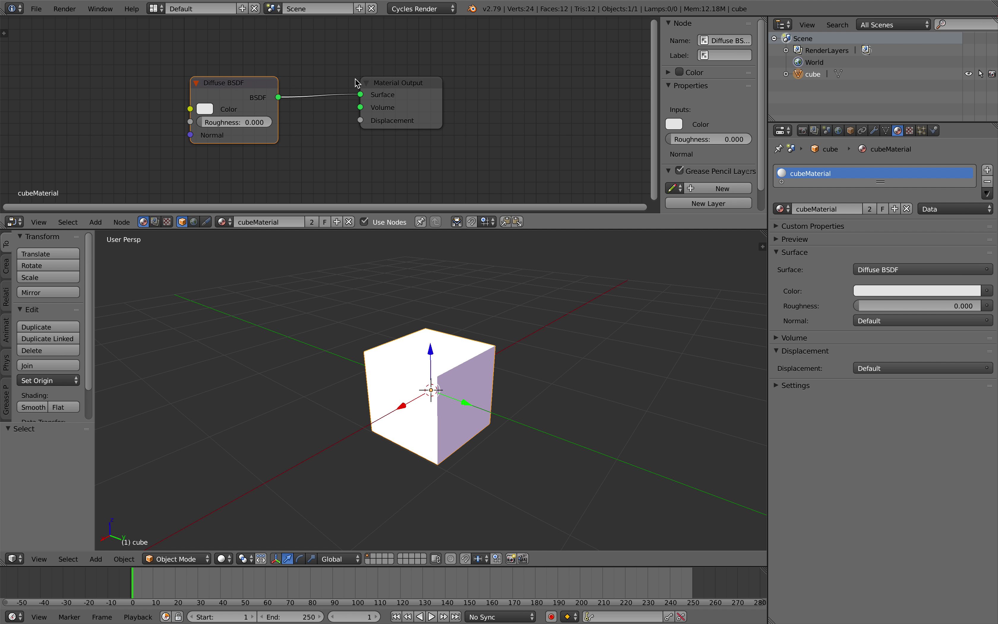
{"action": "left_click_drag", "start_coordinate": [235, 86], "coordinate": [272, 65]}
{"action": "key", "text": "x"}
{"action": "left_click_drag", "start_coordinate": [384, 90], "coordinate": [419, 90]}
{"action": "scroll", "coordinate": [422, 399], "scroll_direction": "right", "scroll_amount": 2}
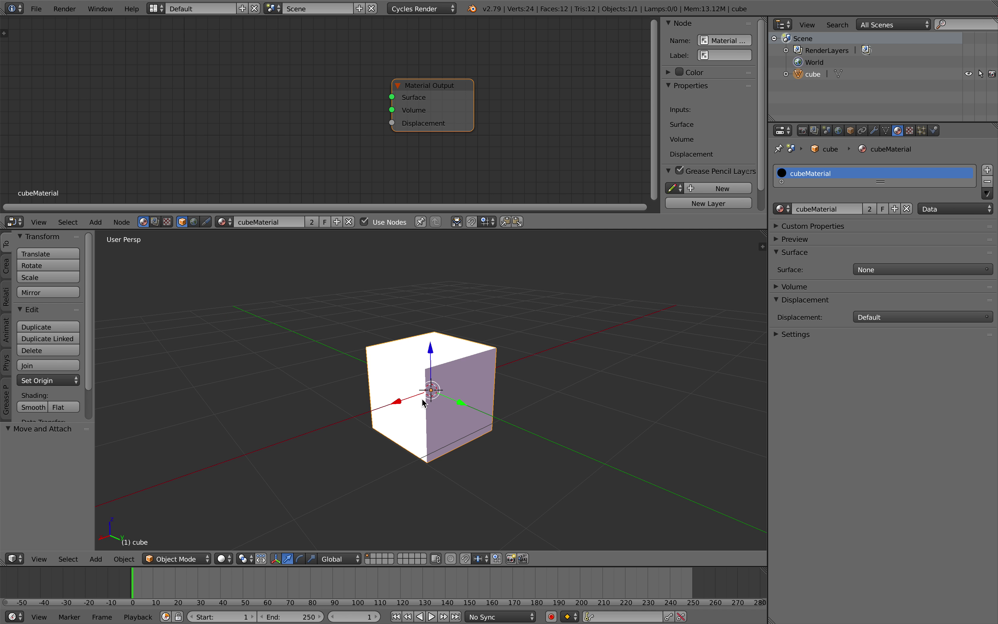
Replace the cube's material slot with a new material and delete that material's default Diffuse BSDF node
{"action": "left_click", "coordinate": [990, 184]}
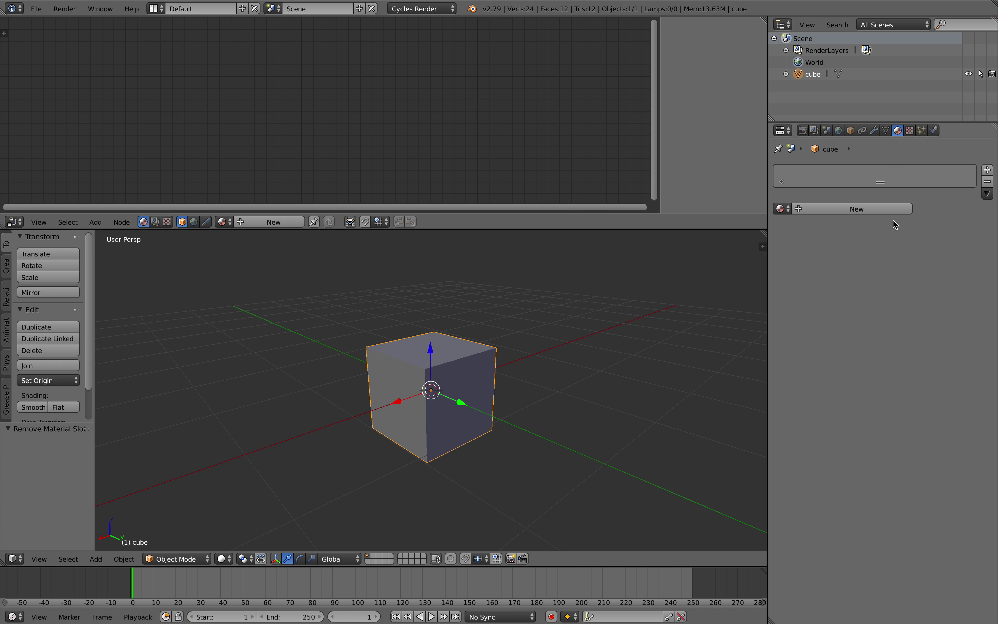
{"action": "left_click", "coordinate": [851, 208]}
{"action": "key", "text": "Home"}
{"action": "left_click", "coordinate": [288, 77]}
{"action": "key", "text": "x"}
Add a Principled BSDF node and connect its BSDF output to the Material Output's Surface
{"action": "key", "text": "shift+a"}
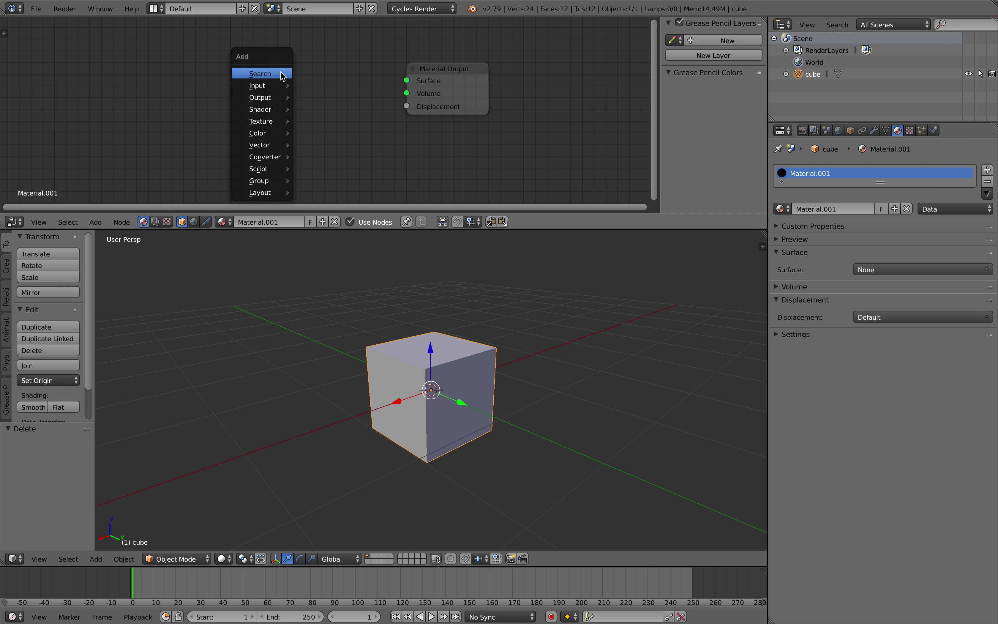
{"action": "left_click", "coordinate": [285, 74]}
{"action": "type", "text": "princ"}
{"action": "key", "text": "Return"}
{"action": "left_click", "coordinate": [264, 78]}
{"action": "scroll", "coordinate": [264, 78], "scroll_direction": "down", "scroll_amount": 1}
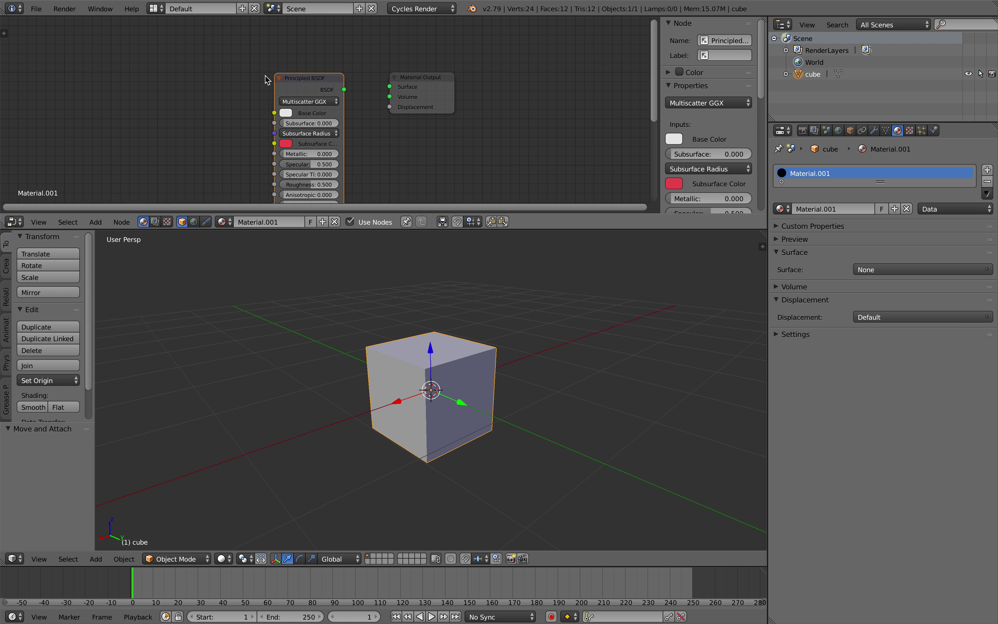
{"action": "left_click_drag", "start_coordinate": [344, 90], "coordinate": [390, 87]}
{"action": "left_click_drag", "start_coordinate": [313, 103], "coordinate": [322, 75]}
Add an Image Texture node beside the Principled BSDF node
{"action": "key", "text": "shift+a"}
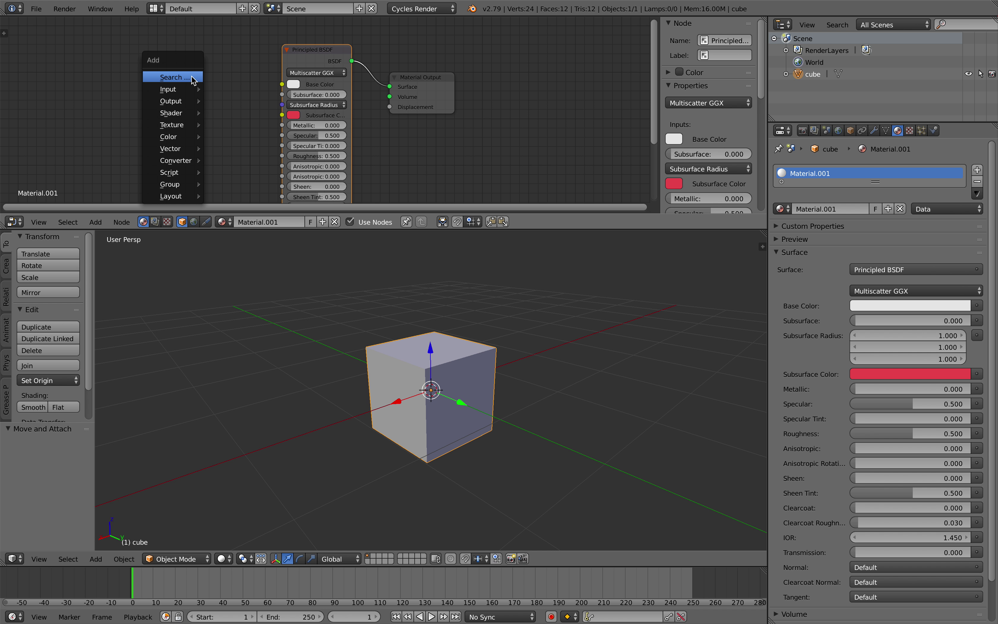
{"action": "mouse_move", "coordinate": [194, 89]}
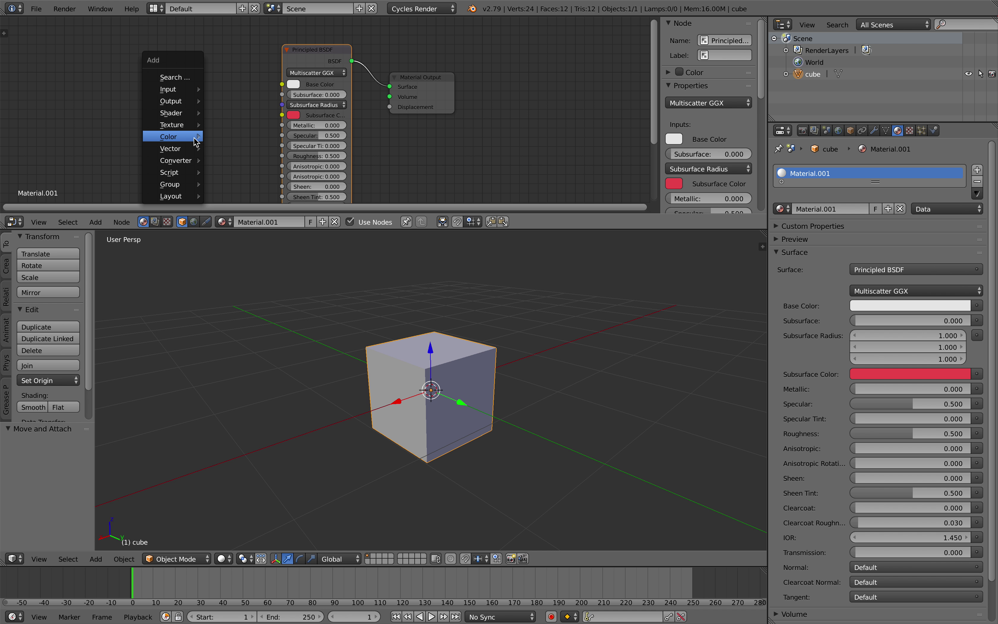
{"action": "mouse_move", "coordinate": [192, 128]}
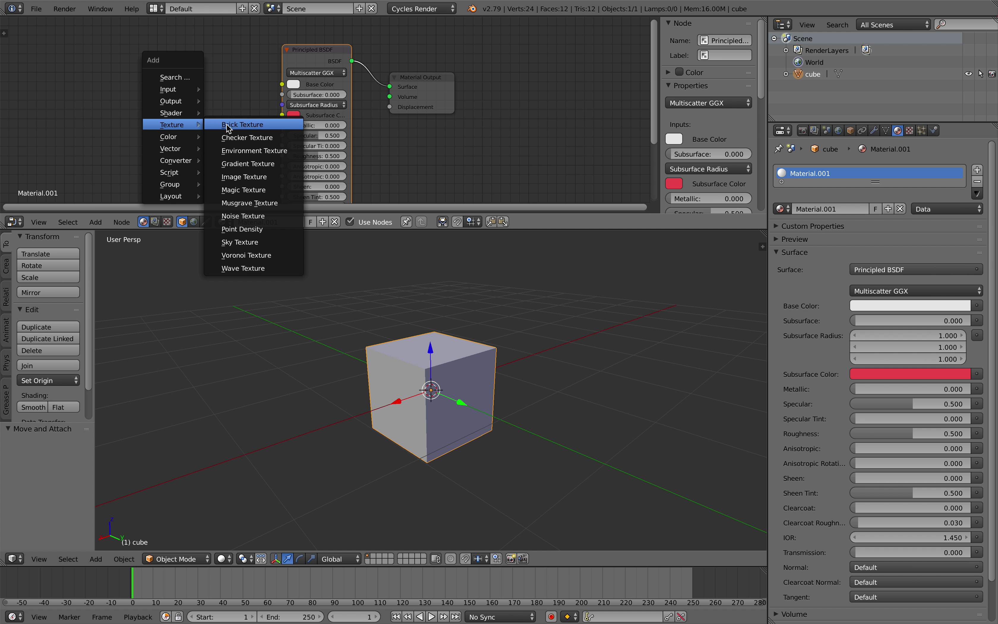
{"action": "left_click", "coordinate": [249, 176]}
{"action": "left_click", "coordinate": [99, 83]}
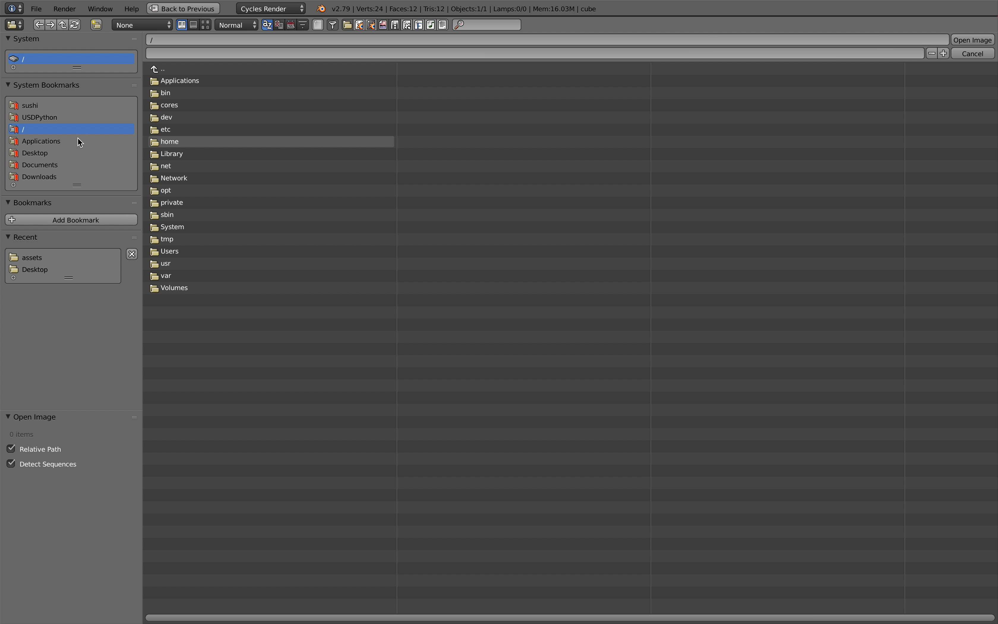
Load complexMaterial_texture2.png from USDPython/samples/assets/complexMaterial_textures into the Image Texture node
{"action": "left_click", "coordinate": [98, 118]}
{"action": "left_click", "coordinate": [189, 92]}
{"action": "left_click", "coordinate": [192, 82]}
{"action": "left_click", "coordinate": [201, 81]}
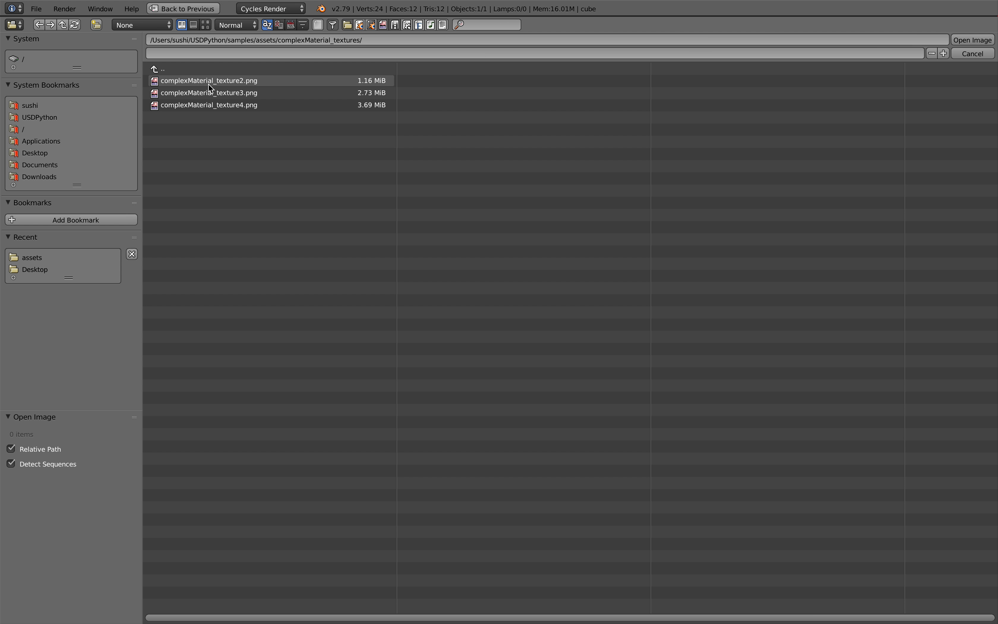
{"action": "left_click", "coordinate": [226, 85]}
{"action": "left_click", "coordinate": [205, 25]}
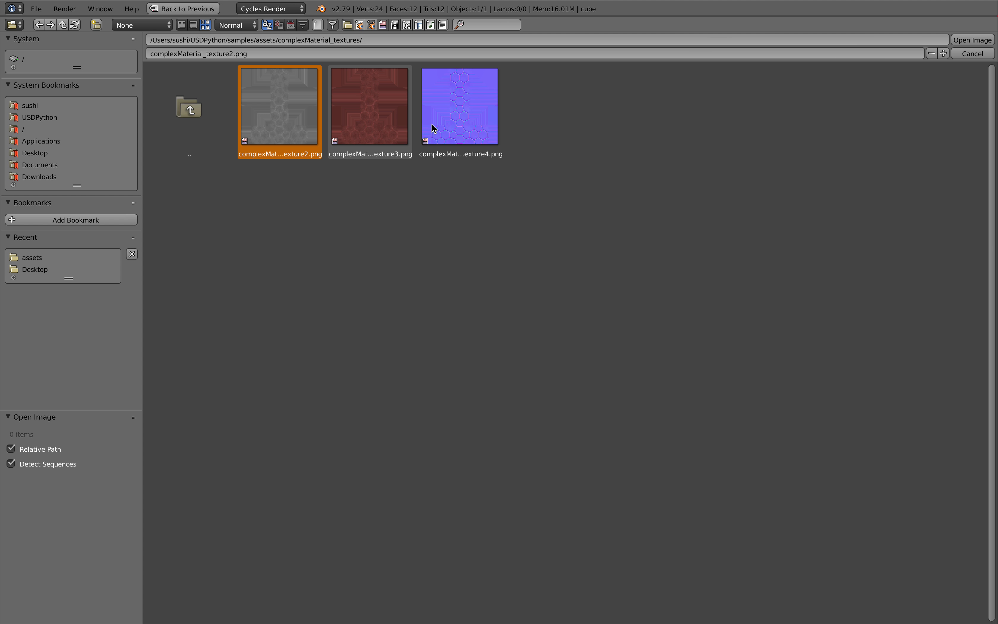
{"action": "double_click", "coordinate": [290, 119]}
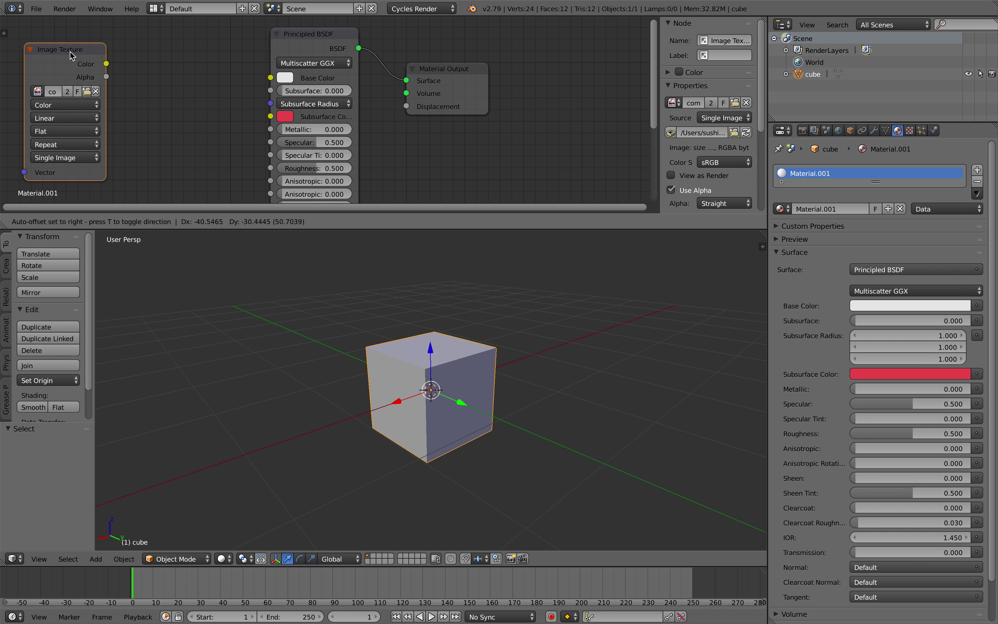
Connect the Image Texture node's Color output to the Roughness input of the Principled BSDF
{"action": "left_click_drag", "start_coordinate": [106, 63], "coordinate": [271, 129]}
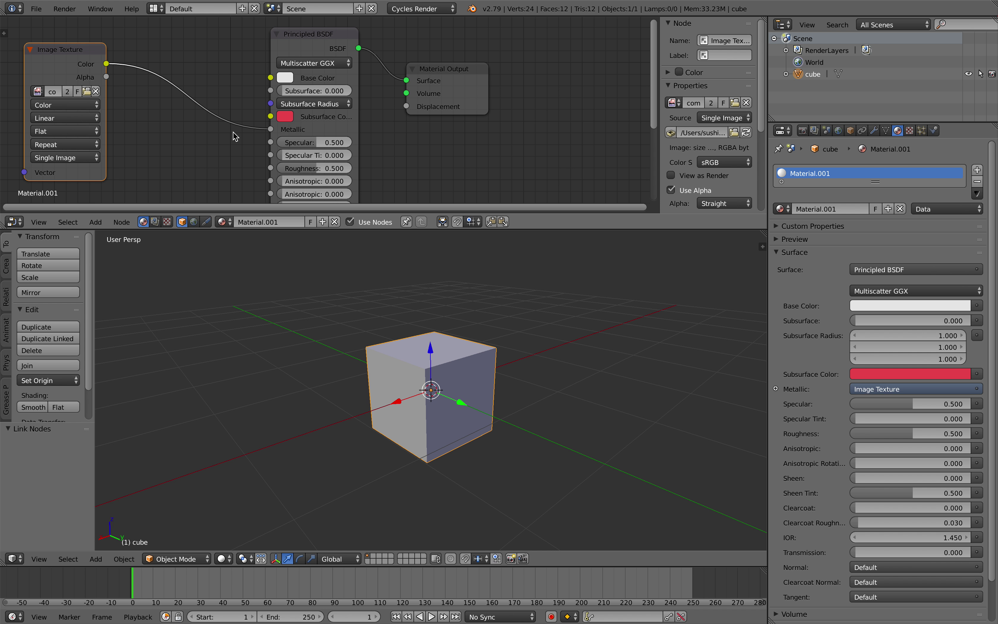
{"action": "scroll", "coordinate": [173, 86], "scroll_direction": "down", "scroll_amount": 1}
{"action": "left_click_drag", "start_coordinate": [282, 104], "coordinate": [283, 137]}
{"action": "scroll", "coordinate": [186, 103], "scroll_direction": "down", "scroll_amount": 1}
Duplicate the Image Texture node with complexMaterial_texture3.png as its image and connect its Color to the Principled BSDF's Base Color
{"action": "left_click", "coordinate": [82, 48]}
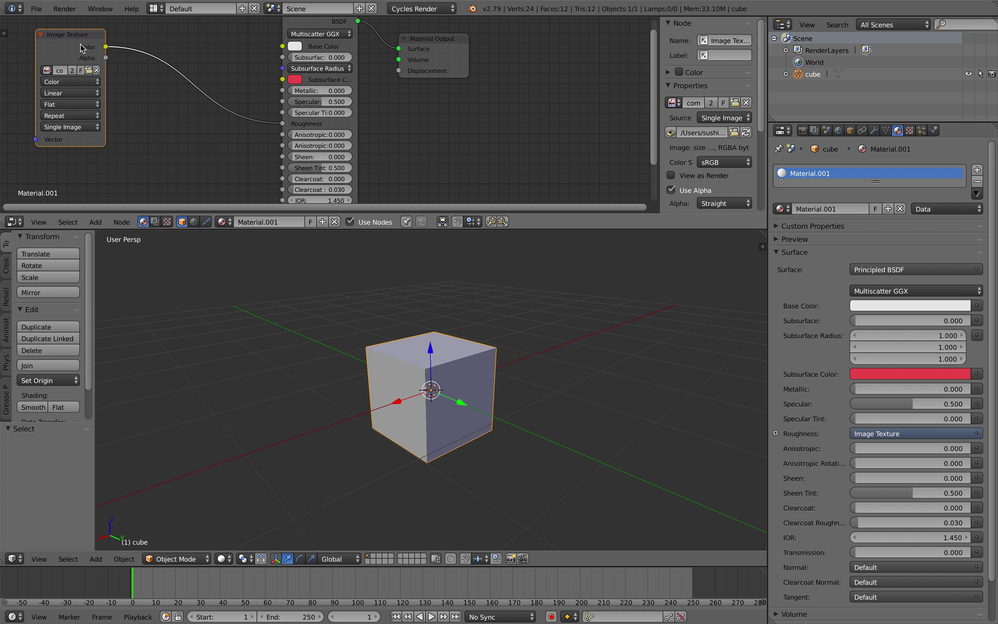
{"action": "key", "text": "shift+d"}
{"action": "left_click", "coordinate": [159, 141]}
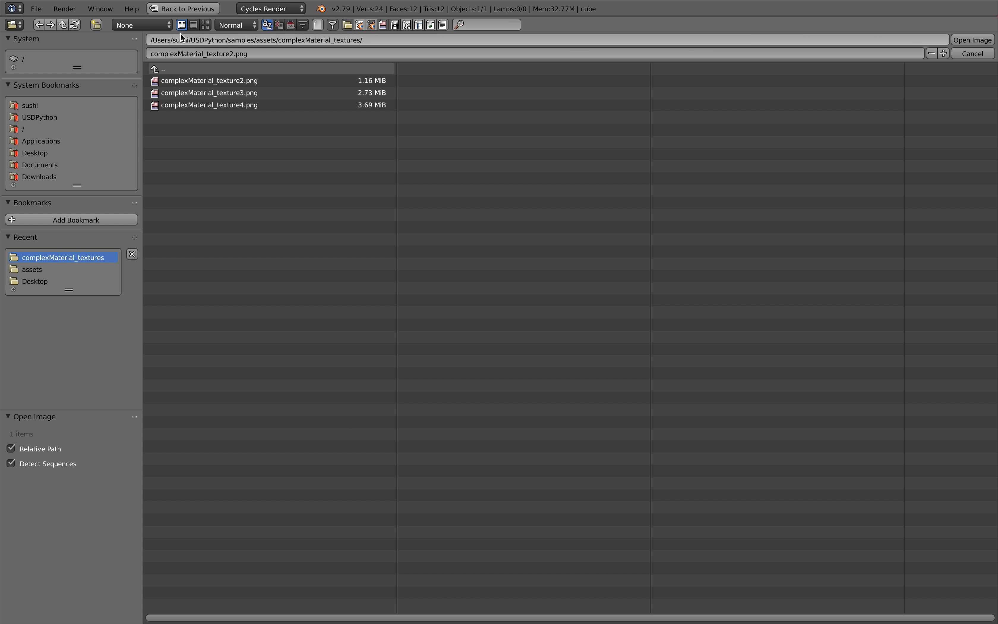
{"action": "left_click", "coordinate": [205, 24]}
{"action": "double_click", "coordinate": [358, 89]}
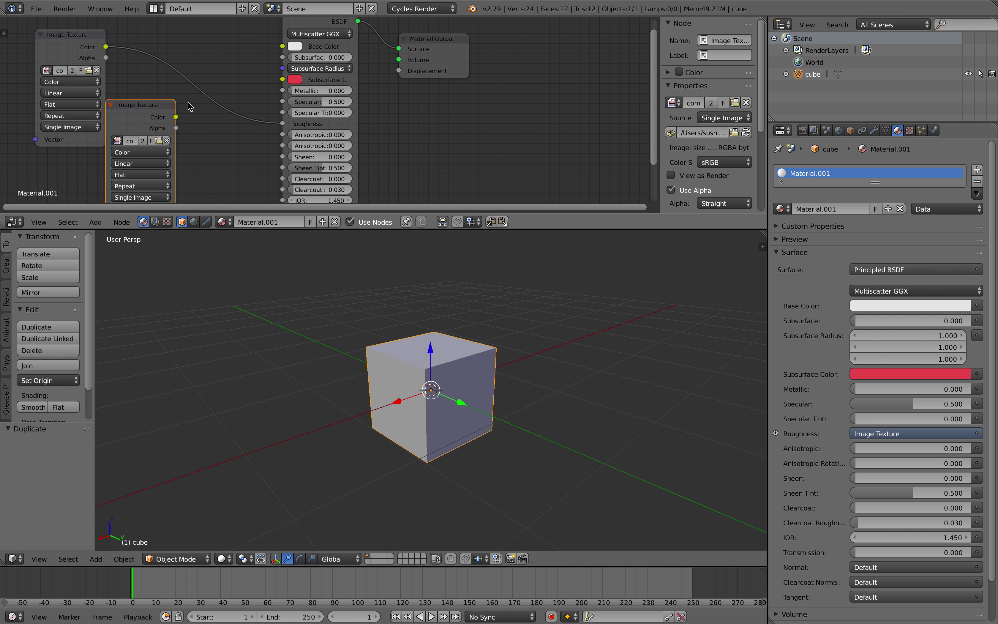
{"action": "left_click_drag", "start_coordinate": [176, 117], "coordinate": [281, 50]}
Duplicate the Base Color texture node and load complexMaterial_texture4.png into the copy
{"action": "key", "text": "shift+d"}
{"action": "scroll", "coordinate": [124, 136], "scroll_direction": "down", "scroll_amount": 2}
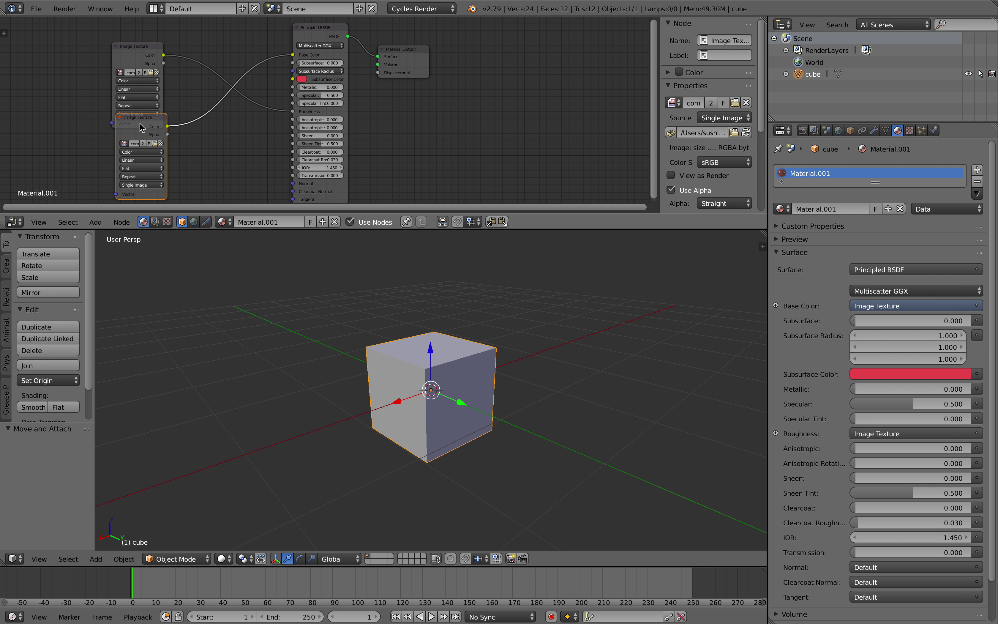
{"action": "left_click", "coordinate": [233, 163]}
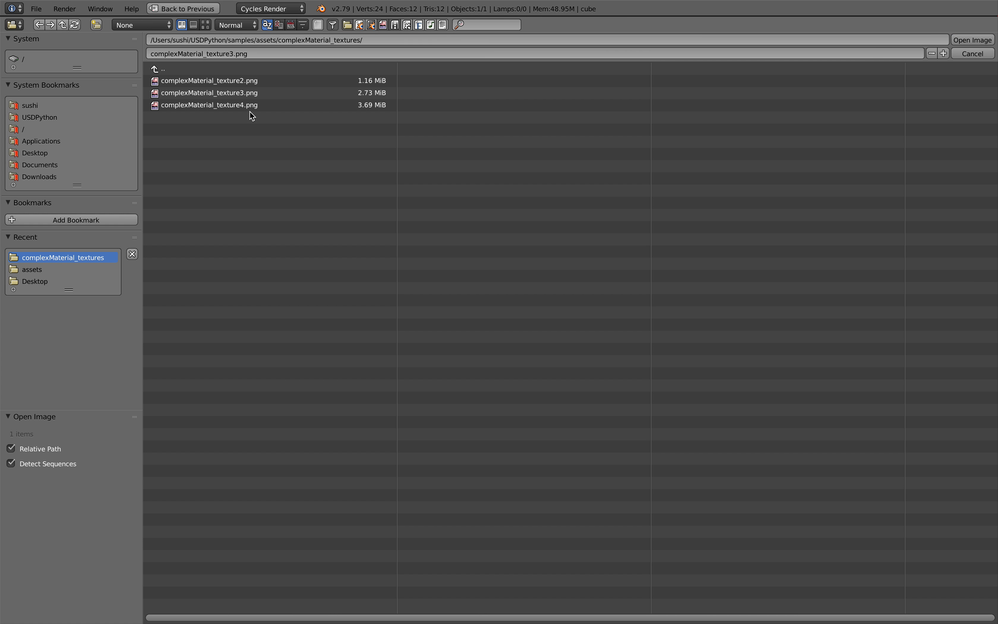
{"action": "left_click", "coordinate": [205, 25]}
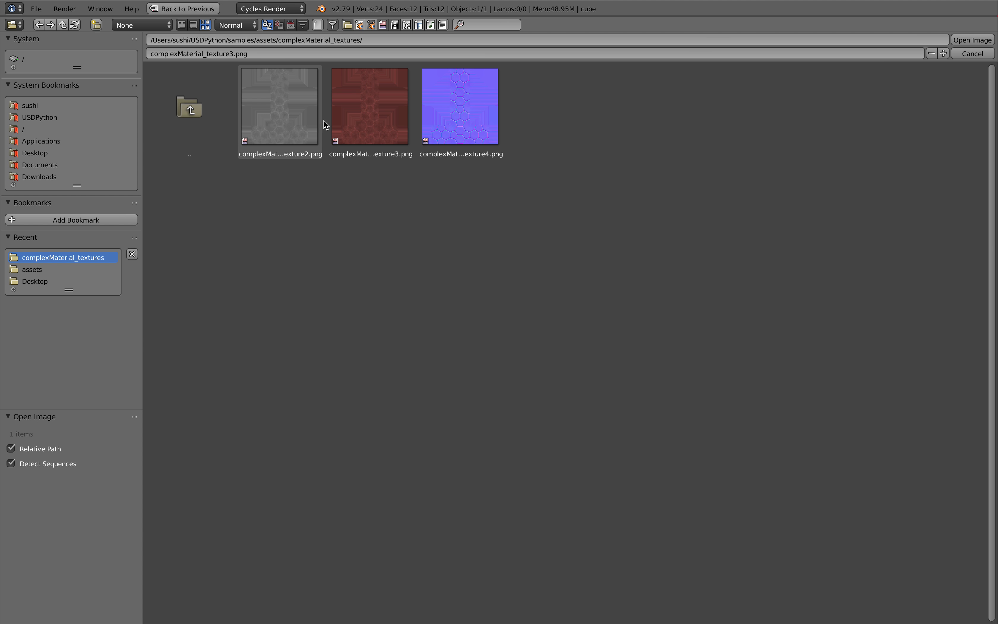
{"action": "double_click", "coordinate": [431, 108]}
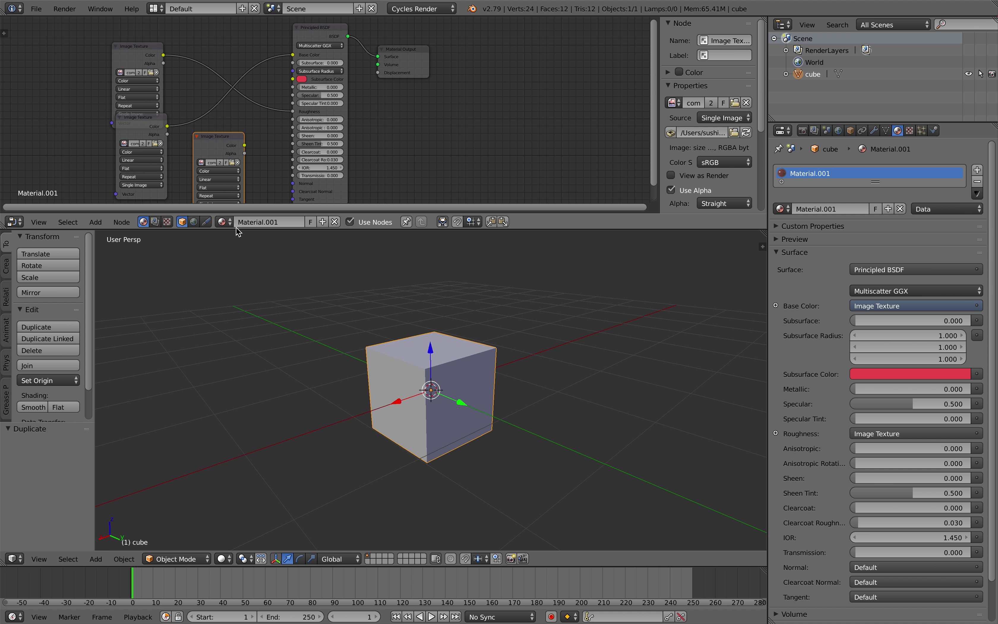
Enlarge the node editor and connect the complexMaterial_texture4.png node's Color output to the Principled BSDF's Normal input
{"action": "left_click_drag", "start_coordinate": [237, 229], "coordinate": [239, 276]}
{"action": "scroll", "coordinate": [389, 310], "scroll_direction": "left", "scroll_amount": 3}
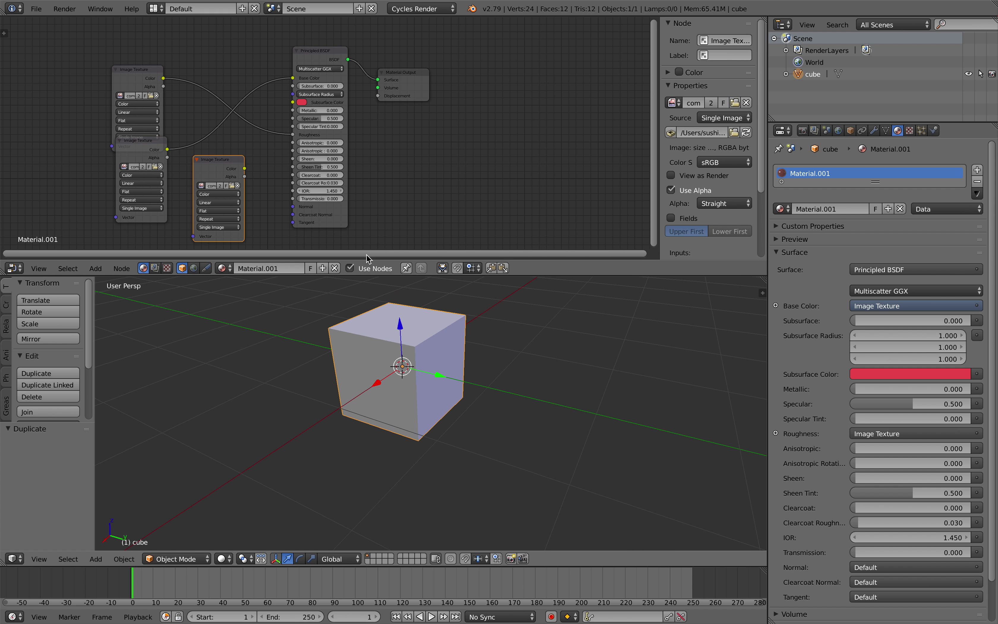
{"action": "scroll", "coordinate": [253, 175], "scroll_direction": "up", "scroll_amount": 4}
{"action": "left_click_drag", "start_coordinate": [246, 157], "coordinate": [312, 209]}
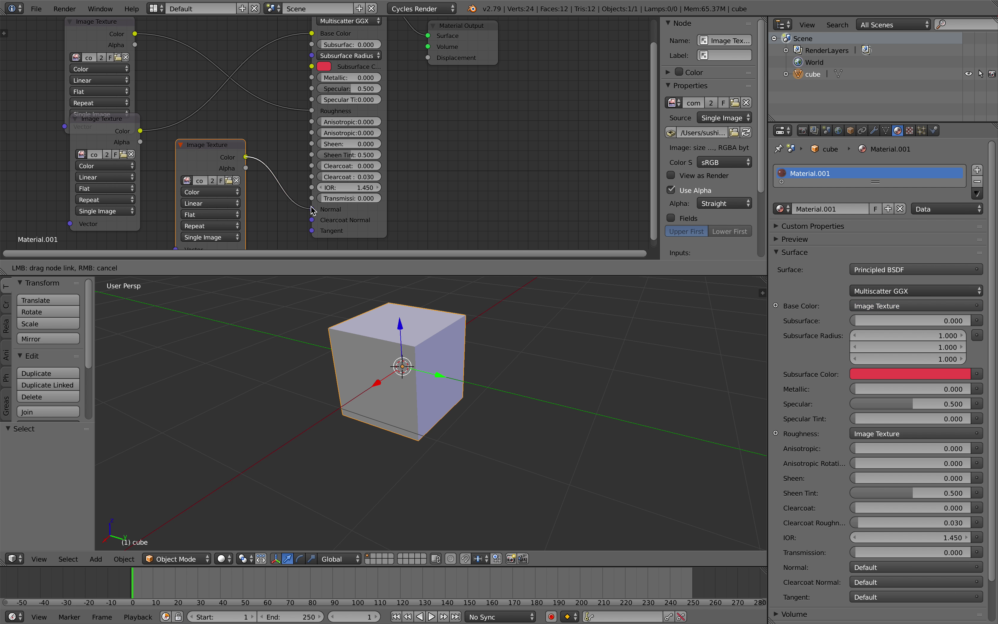
Examine the cube's textures from several angles in Texture and Material viewport shading
{"action": "left_click", "coordinate": [223, 559]}
{"action": "left_click", "coordinate": [235, 507]}
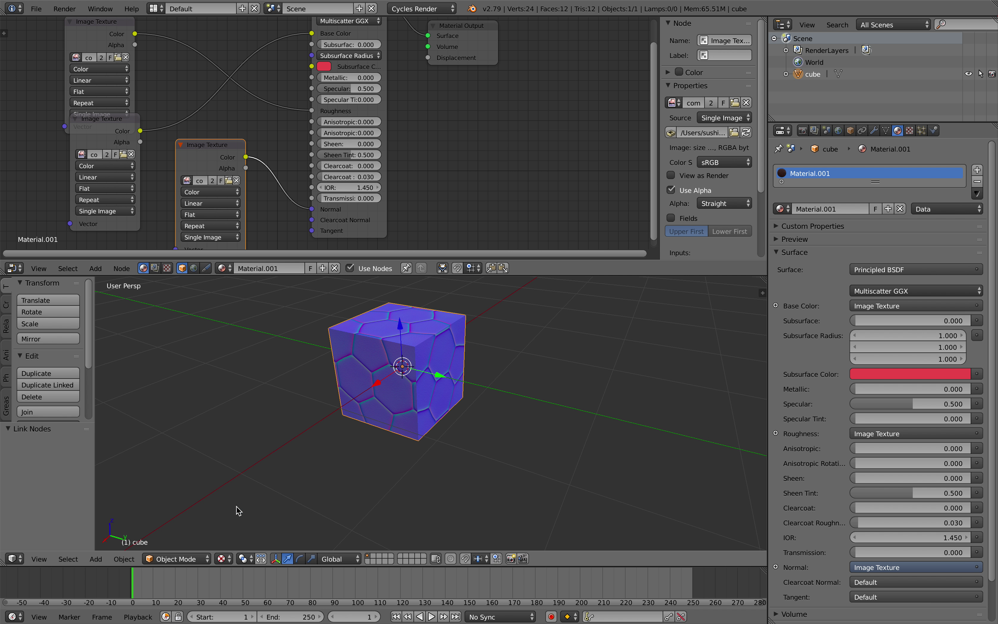
{"action": "scroll", "coordinate": [328, 432], "scroll_direction": "up", "scroll_amount": 5}
{"action": "scroll", "coordinate": [312, 440], "scroll_direction": "up", "scroll_amount": 5}
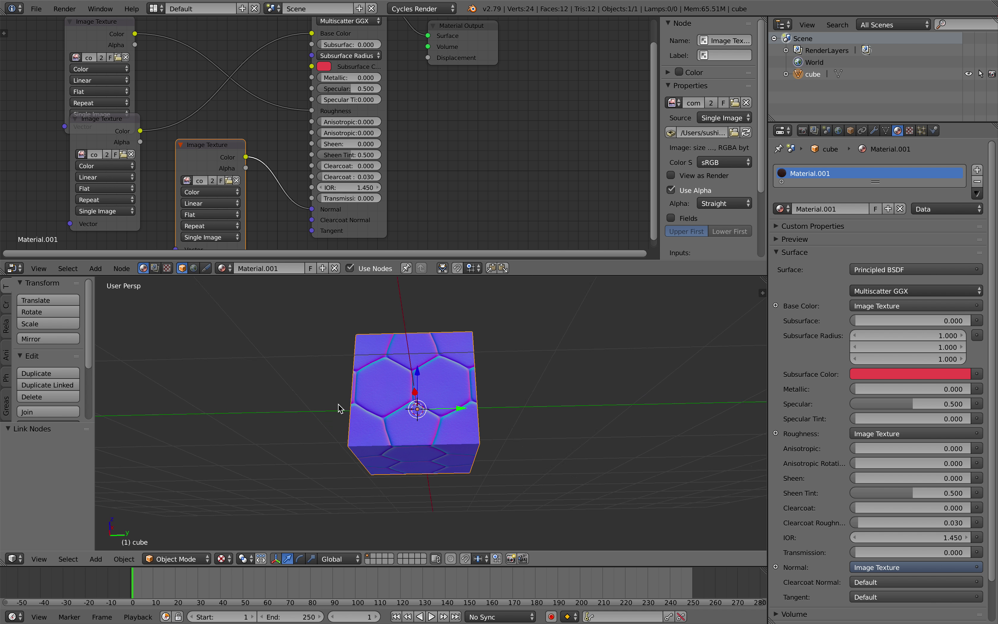
{"action": "left_click", "coordinate": [225, 559]}
{"action": "left_click", "coordinate": [241, 492]}
{"action": "scroll", "coordinate": [289, 473], "scroll_direction": "down", "scroll_amount": 5}
{"action": "scroll", "coordinate": [290, 473], "scroll_direction": "up", "scroll_amount": 3}
Switch the viewport shading to Rendered and check the cube's surface from different angles
{"action": "left_click", "coordinate": [222, 559]}
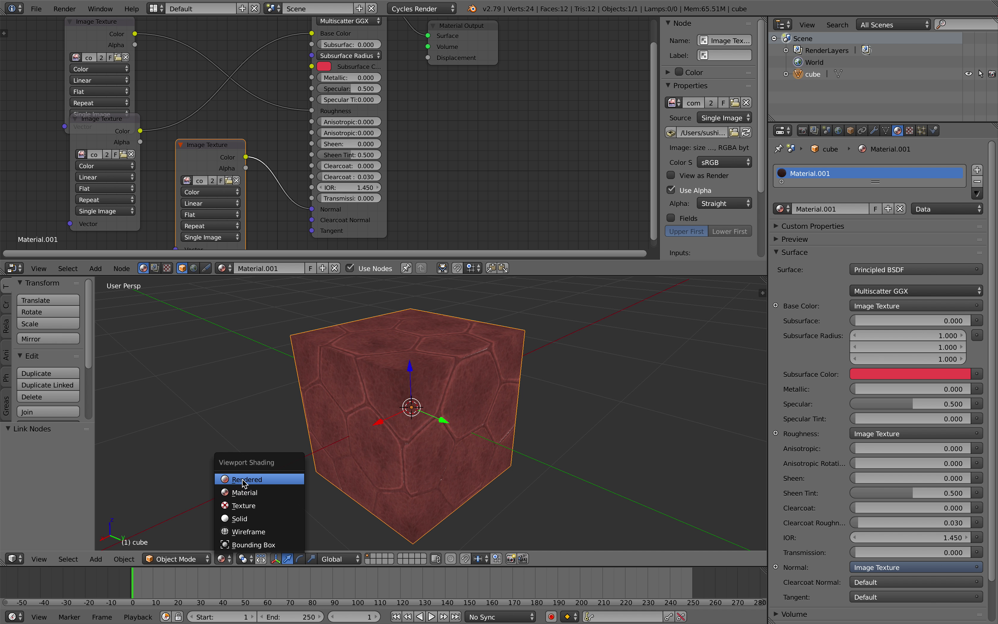
{"action": "left_click", "coordinate": [238, 479]}
{"action": "scroll", "coordinate": [289, 436], "scroll_direction": "up", "scroll_amount": 3}
{"action": "scroll", "coordinate": [371, 430], "scroll_direction": "up", "scroll_amount": 5}
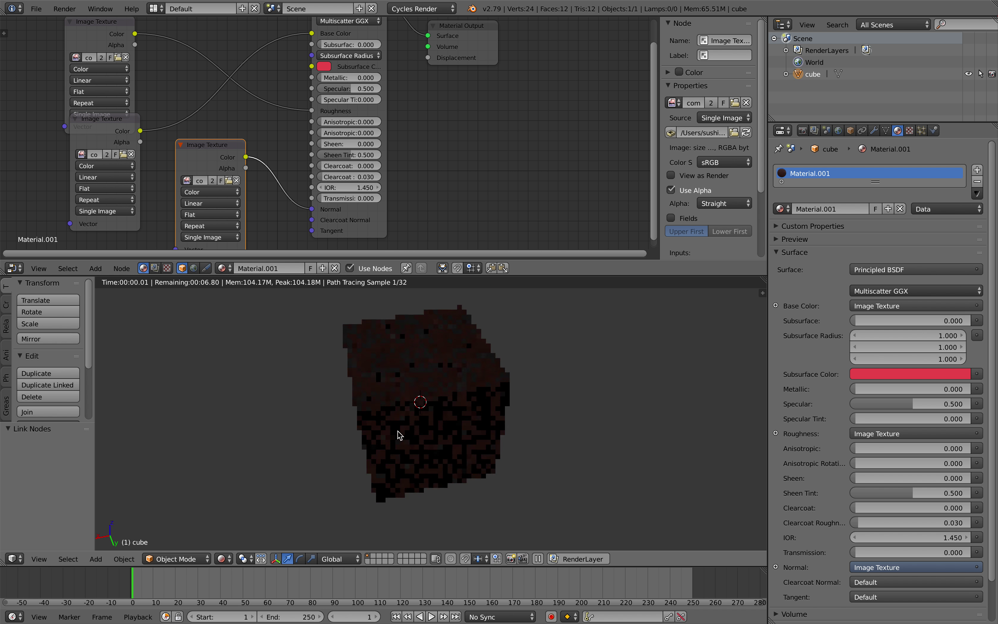
Enable nodes for the World surface and set its background color to light grey to light the rendered cube
{"action": "left_click", "coordinate": [839, 131]}
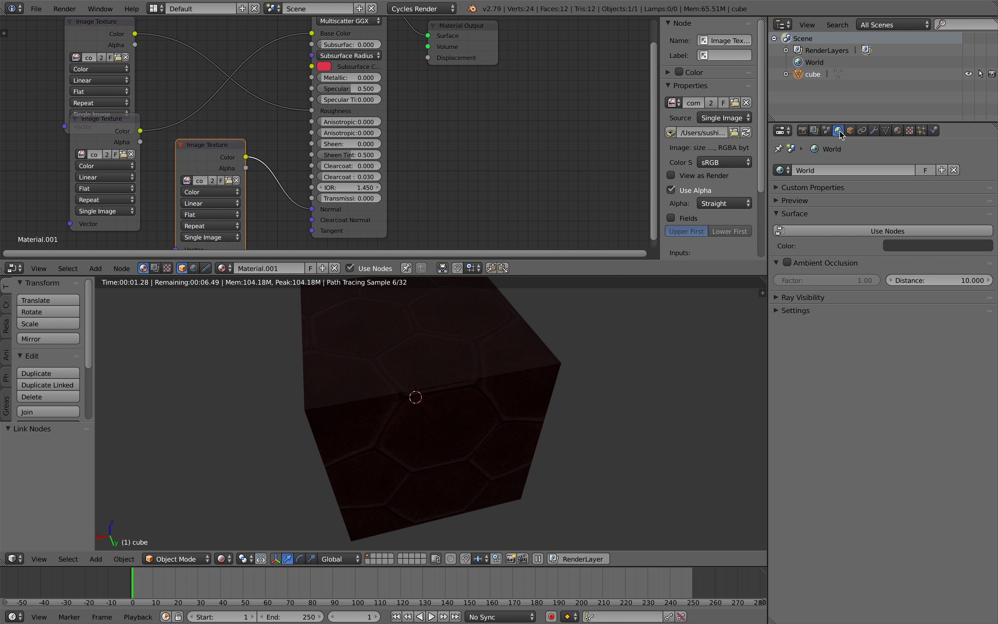
{"action": "left_click", "coordinate": [877, 230]}
{"action": "left_click", "coordinate": [913, 252]}
{"action": "left_click_drag", "start_coordinate": [971, 128], "coordinate": [971, 97]}
{"action": "scroll", "coordinate": [500, 405], "scroll_direction": "left", "scroll_amount": 5}
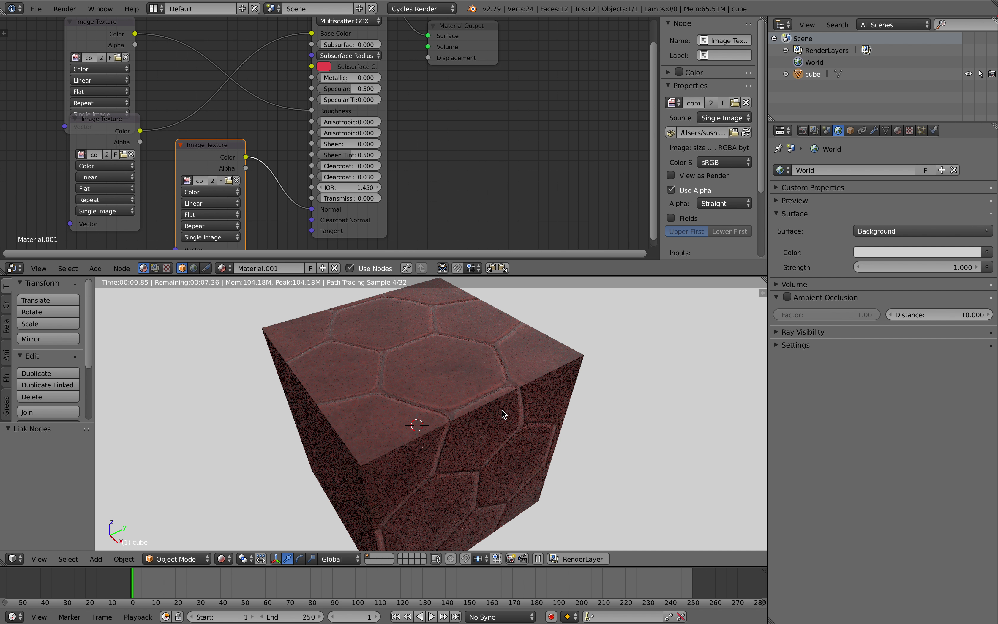
{"action": "left_click_drag", "start_coordinate": [501, 419], "coordinate": [470, 417]}
{"action": "scroll", "coordinate": [466, 461], "scroll_direction": "up", "scroll_amount": 5}
{"action": "scroll", "coordinate": [466, 460], "scroll_direction": "down", "scroll_amount": 8}
Save the scene to the Desktop as complex_shader.blend
{"action": "key", "text": "ctrl+s"}
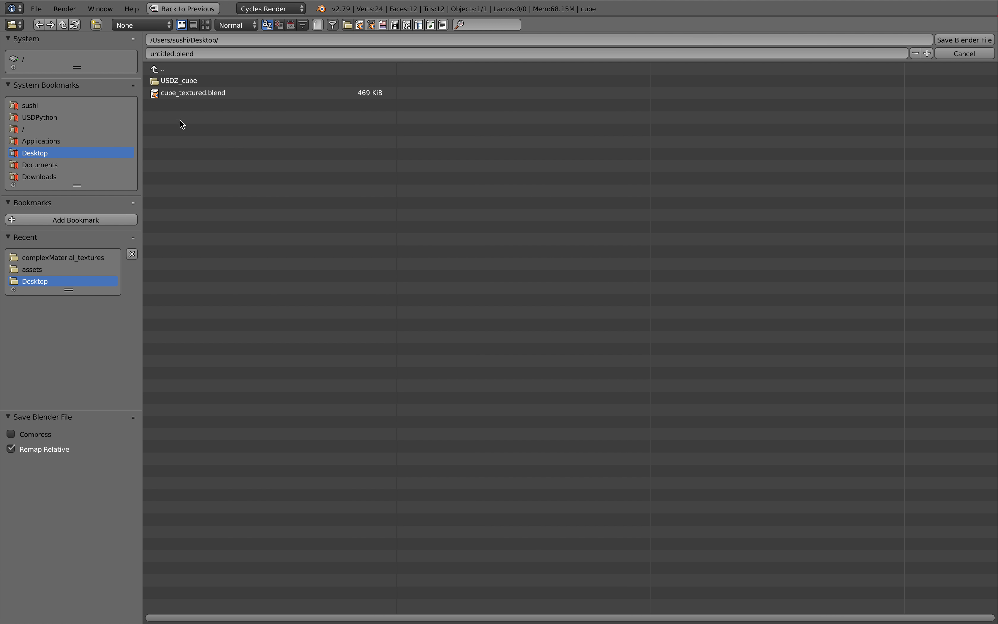
{"action": "left_click", "coordinate": [166, 54]}
{"action": "double_click", "coordinate": [166, 54]}
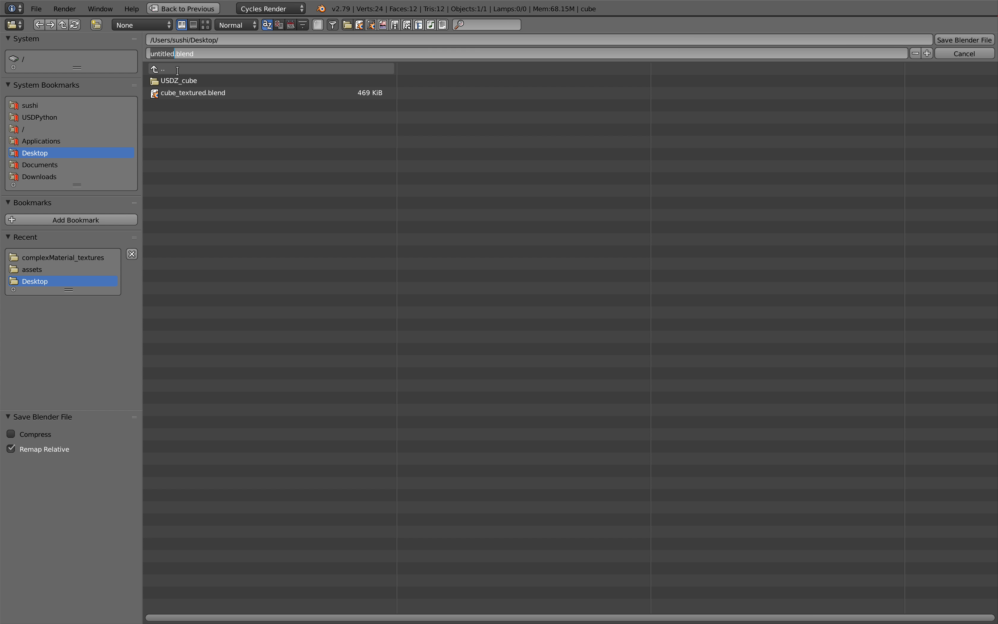
{"action": "type", "text": "complex_shader"}
{"action": "key", "text": "Return"}
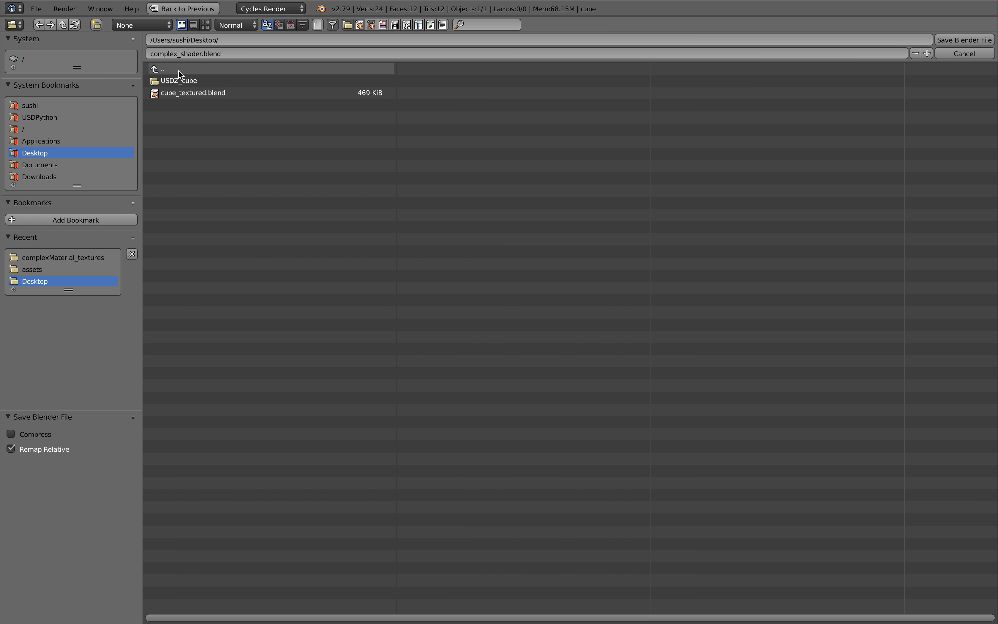
{"action": "left_click", "coordinate": [943, 43]}
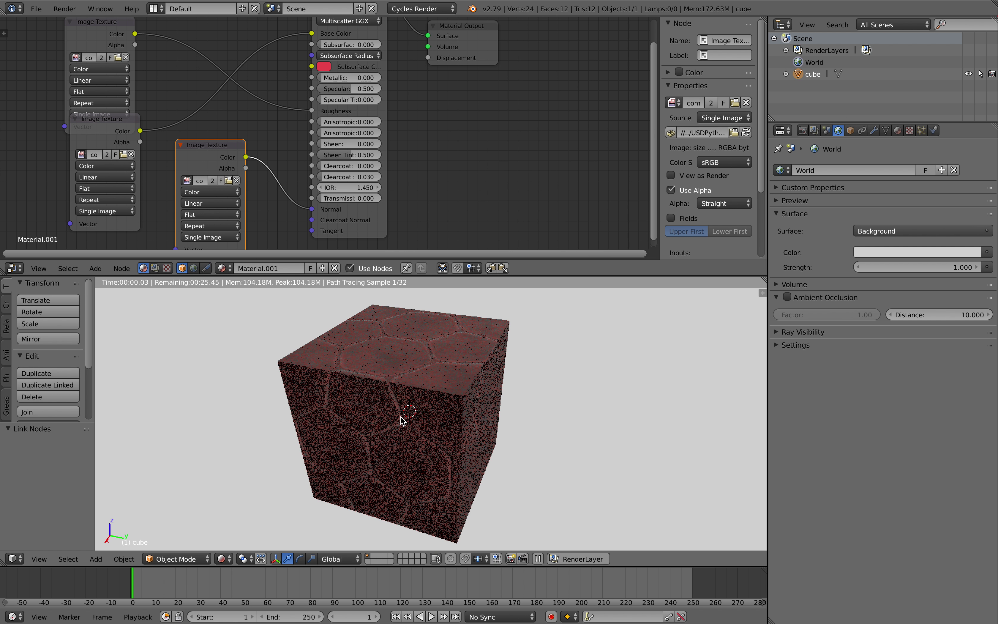
Set the Principled BSDF's Metallic to 0.229 and Specular to 0.146
{"action": "left_click_drag", "start_coordinate": [318, 110], "coordinate": [329, 139]}
{"action": "left_click_drag", "start_coordinate": [335, 193], "coordinate": [296, 188]}
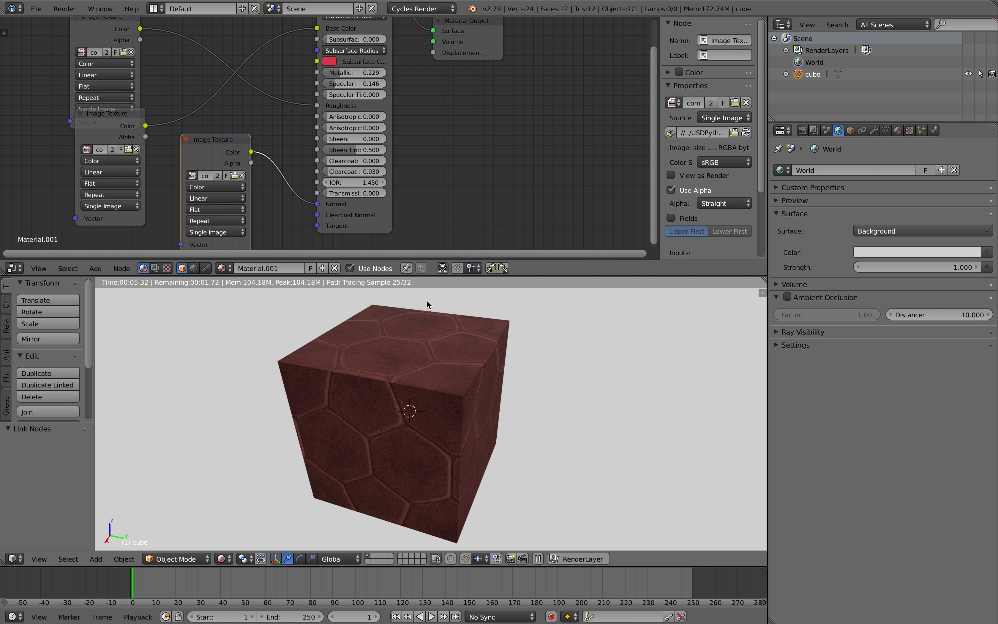
Start a new default Blender scene and collapse the complexMaterial_textures folder in Finder's assets window
{"action": "left_click", "coordinate": [36, 9]}
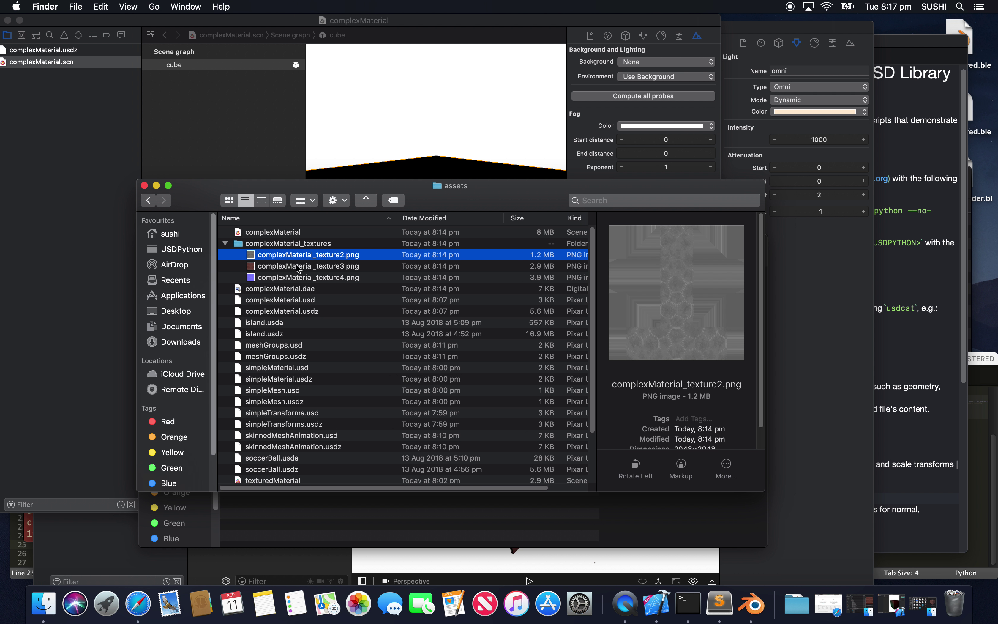
{"action": "left_click", "coordinate": [226, 245]}
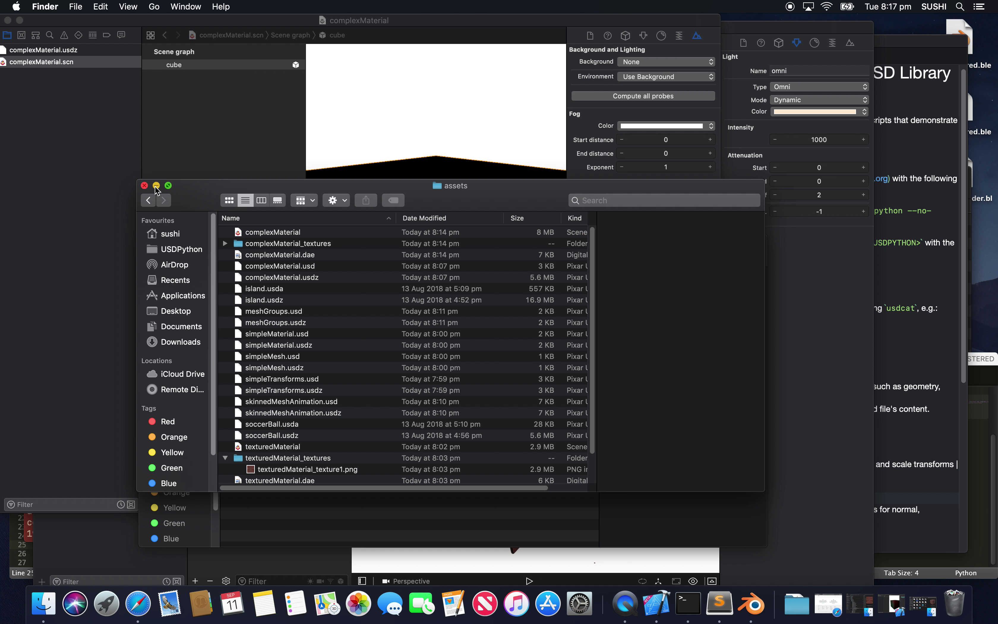
{"action": "key", "text": "ctrl+Right"}
Start a COLLADA import in Blender and select Kitchen_set.dae from the Downloads/Kitchen_set folder
{"action": "left_click", "coordinate": [35, 9]}
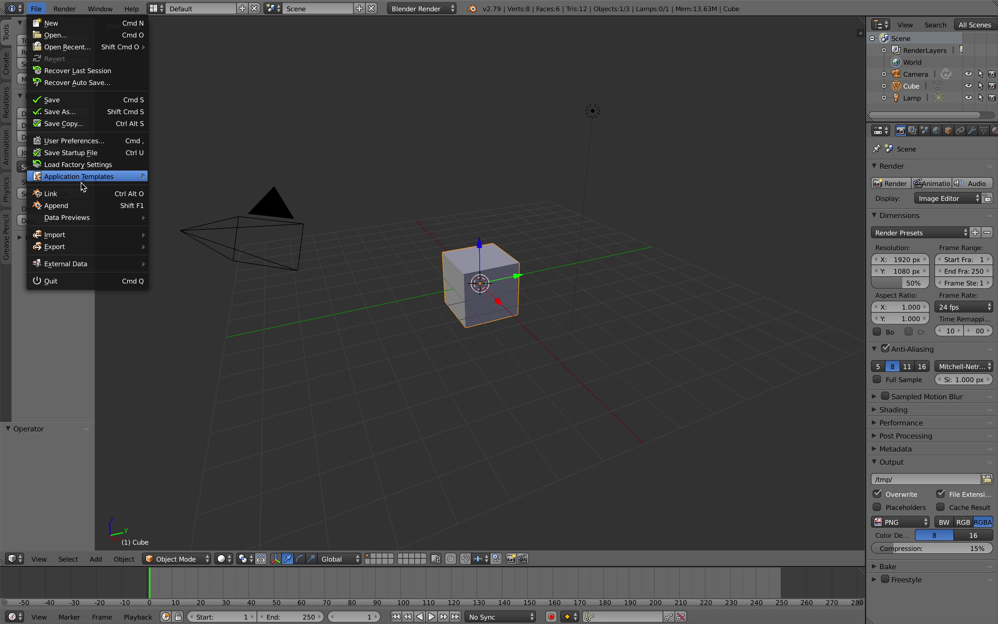
{"action": "mouse_move", "coordinate": [82, 234]}
{"action": "left_click", "coordinate": [174, 236]}
{"action": "key", "text": "ctrl+Left"}
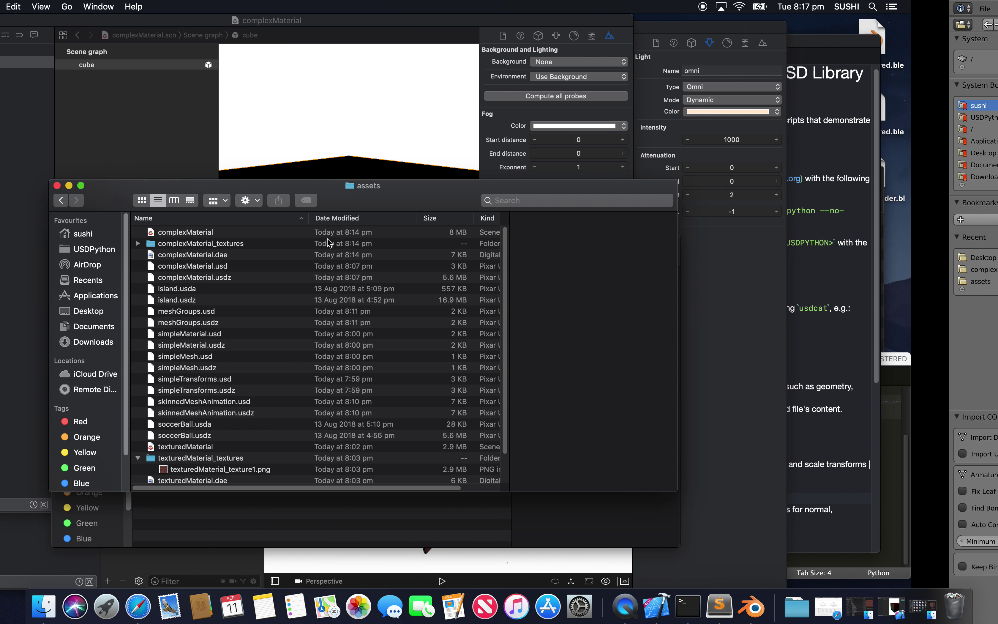
{"action": "key", "text": "ctrl+Right"}
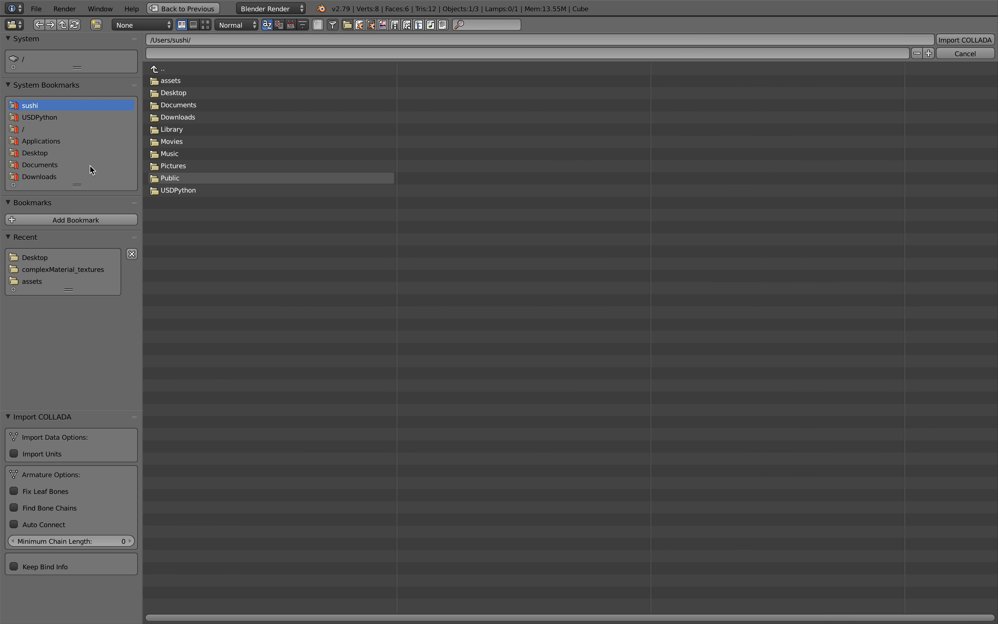
{"action": "left_click", "coordinate": [68, 165]}
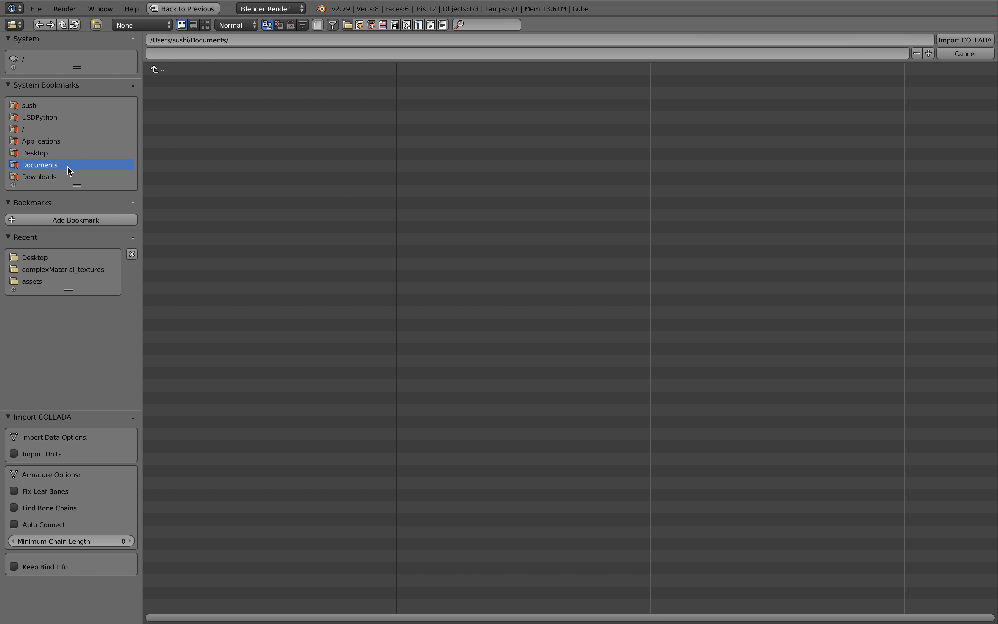
{"action": "left_click", "coordinate": [96, 175]}
{"action": "left_click", "coordinate": [178, 81]}
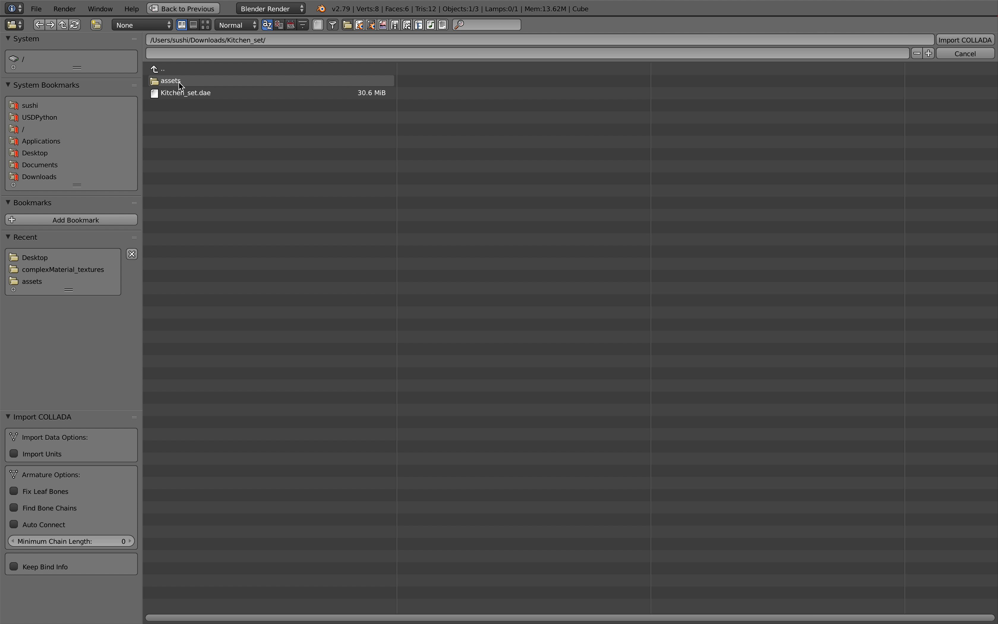
{"action": "left_click", "coordinate": [183, 92]}
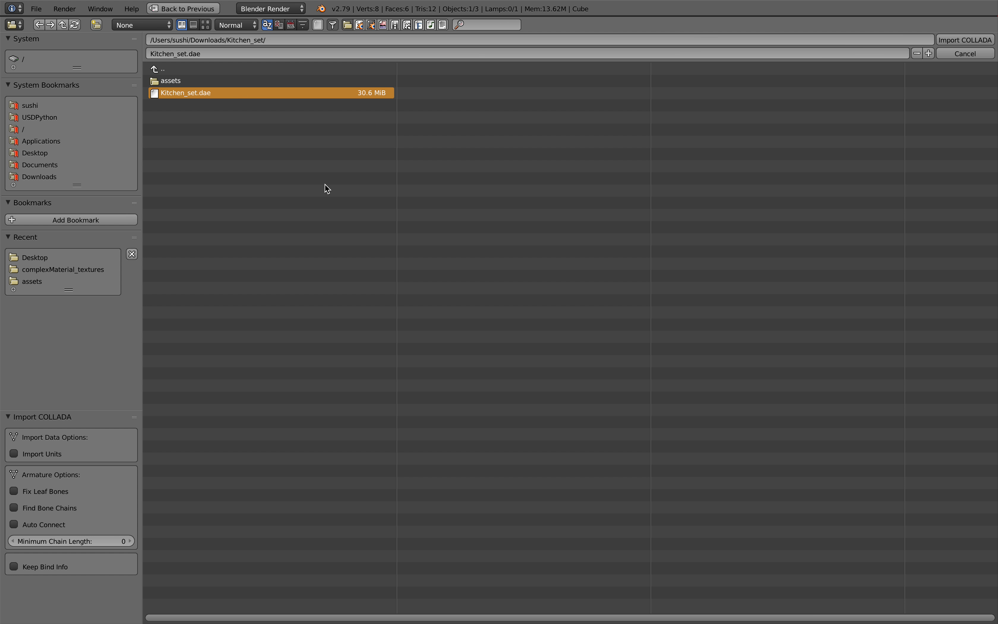
Switch to Xcode, close the complexMaterial window and bring up the Kitchen_set scene
{"action": "key", "text": "ctrl+Left"}
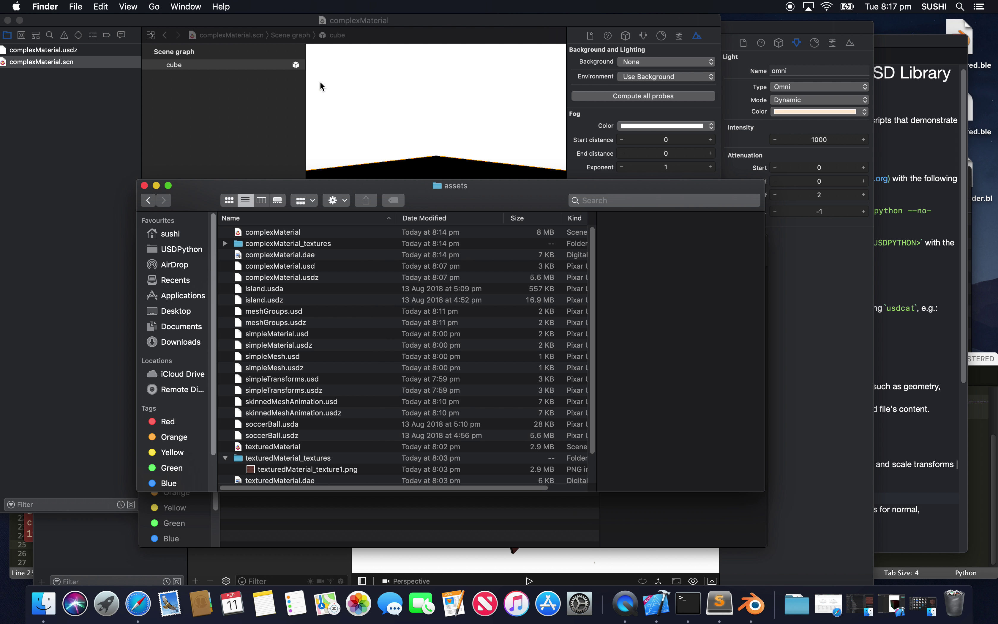
{"action": "left_click", "coordinate": [290, 80]}
{"action": "left_click_drag", "start_coordinate": [6, 16], "coordinate": [47, 18]}
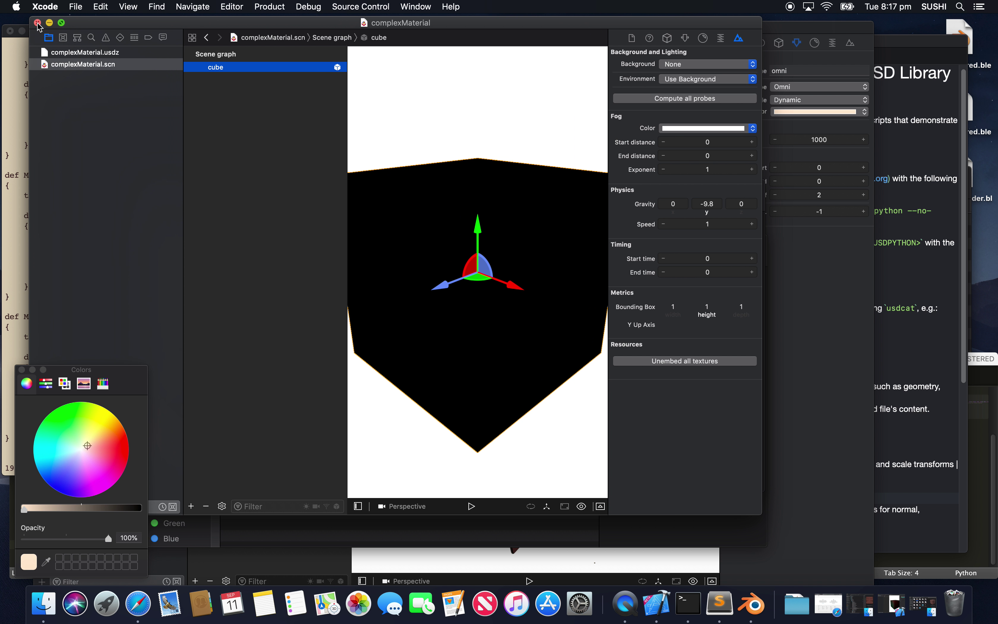
{"action": "left_click", "coordinate": [37, 23]}
{"action": "left_click_drag", "start_coordinate": [187, 28], "coordinate": [175, 28]}
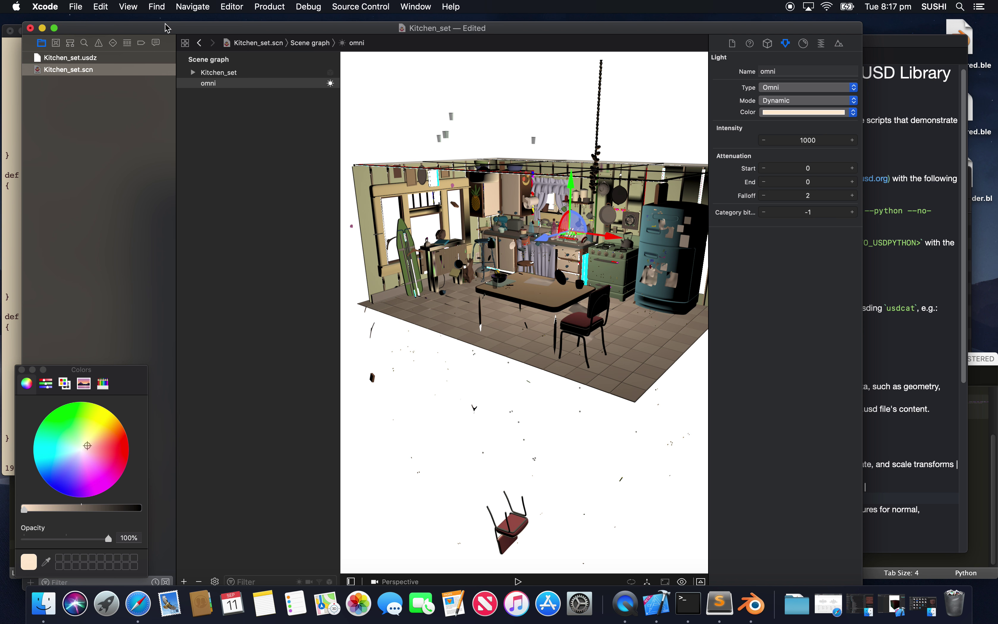
Quit Xcode and go back from the assets folder to the USDPython folder in Finder
{"action": "left_click", "coordinate": [30, 6]}
{"action": "left_click", "coordinate": [78, 170]}
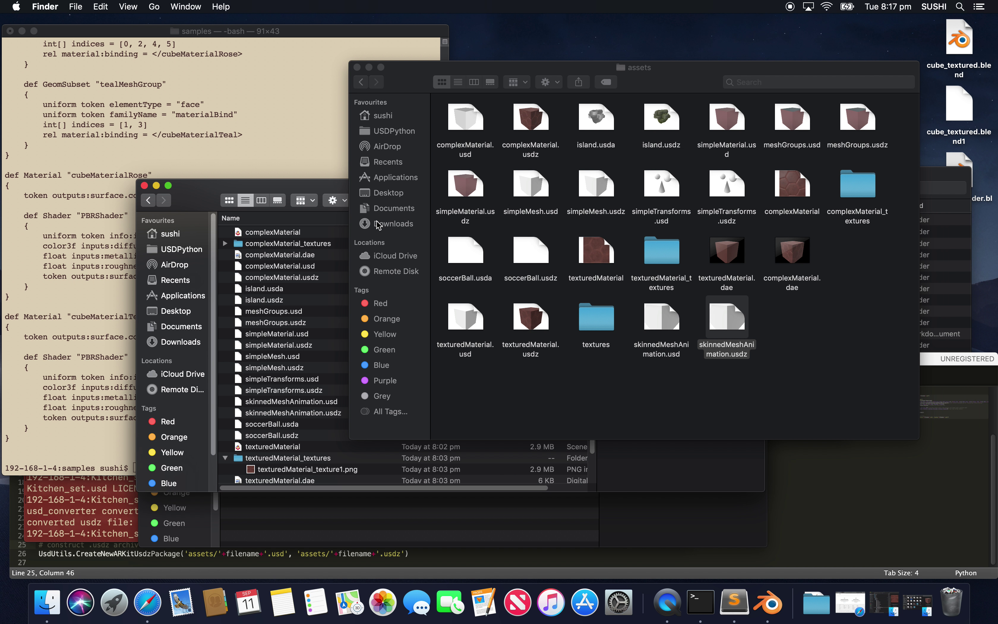
{"action": "left_click", "coordinate": [377, 225]}
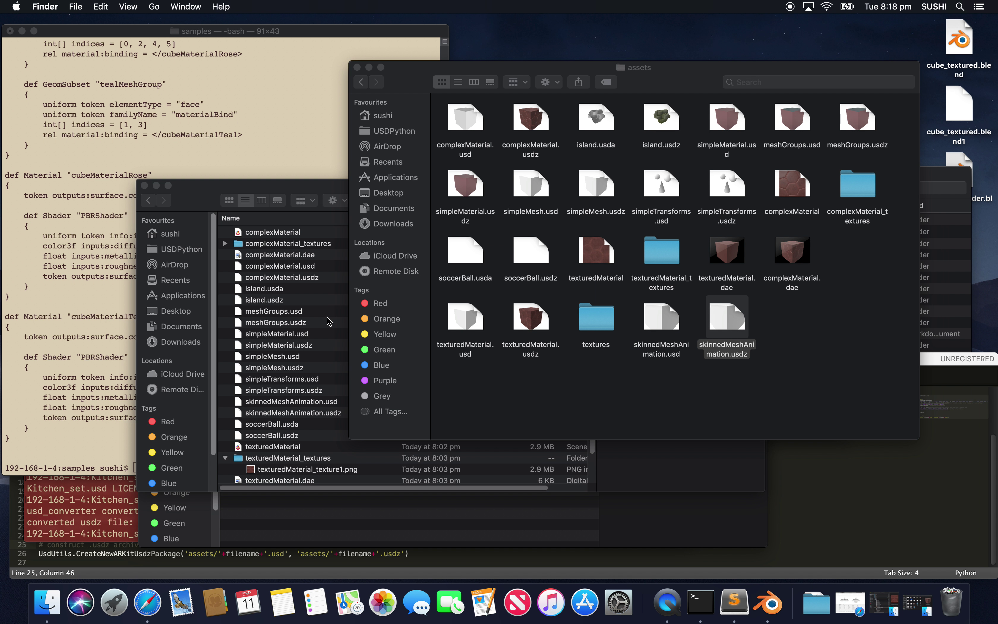
{"action": "left_click", "coordinate": [594, 356]}
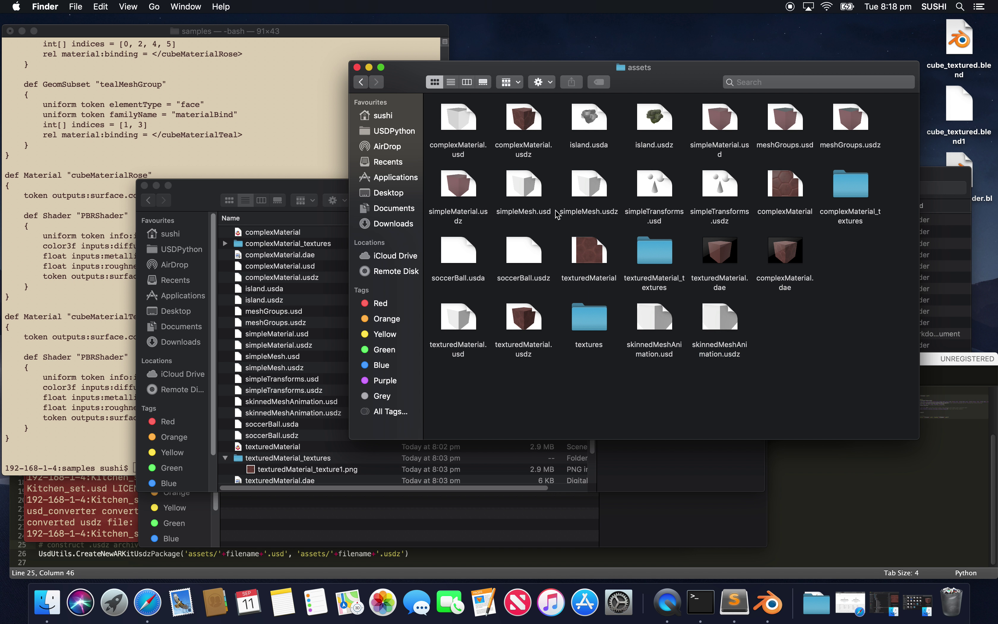
{"action": "left_click", "coordinate": [365, 84]}
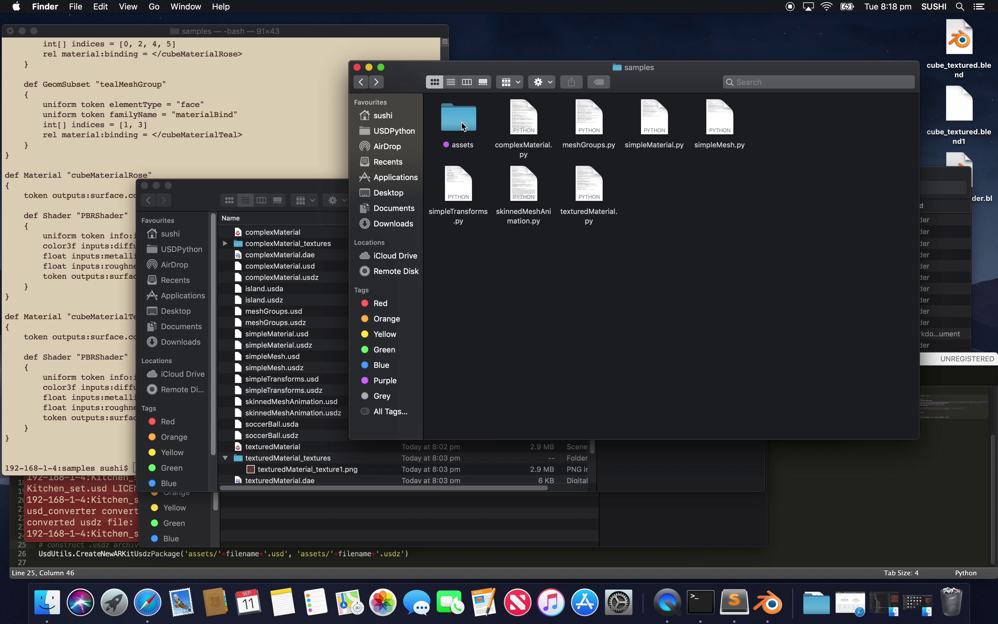
{"action": "left_click", "coordinate": [366, 84]}
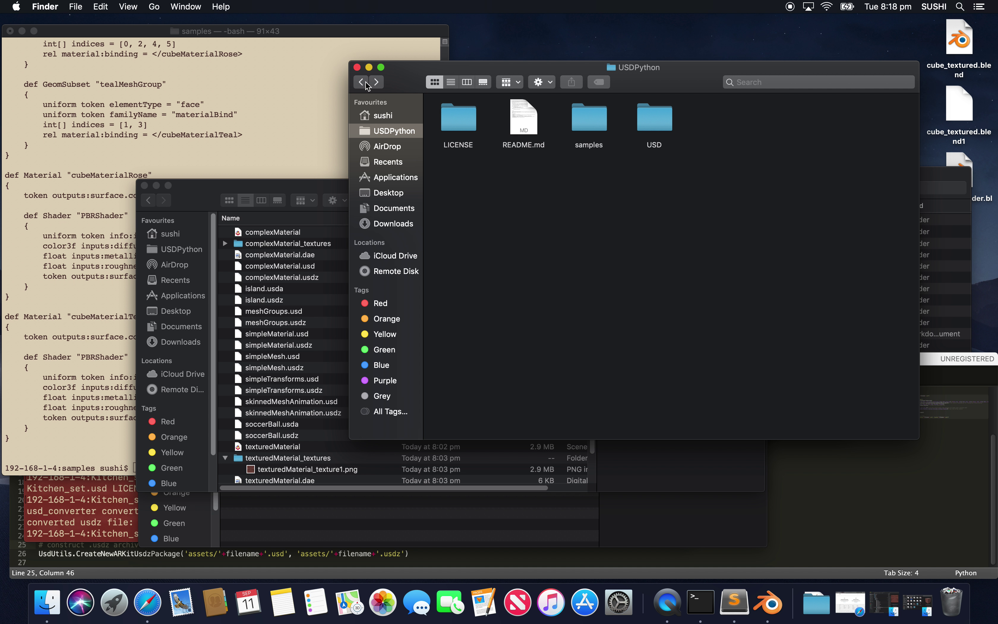
Preview README.md from the USDPython folder, open it in Xcode and widen its window to fit the long lines
{"action": "left_click", "coordinate": [527, 124]}
{"action": "key", "text": "space"}
{"action": "left_click_drag", "start_coordinate": [429, 64], "coordinate": [352, 71]}
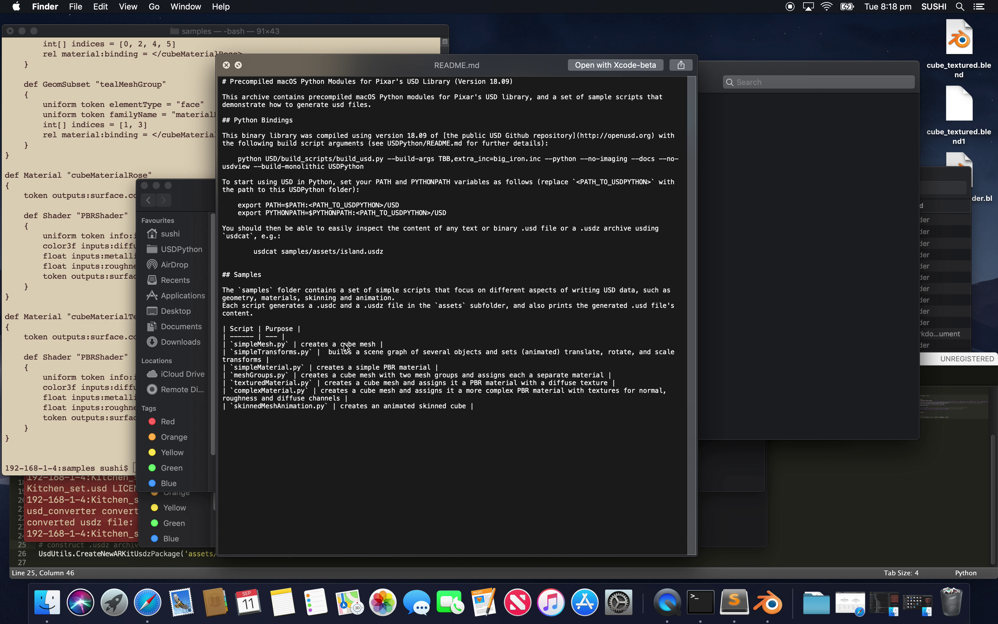
{"action": "double_click", "coordinate": [318, 327]}
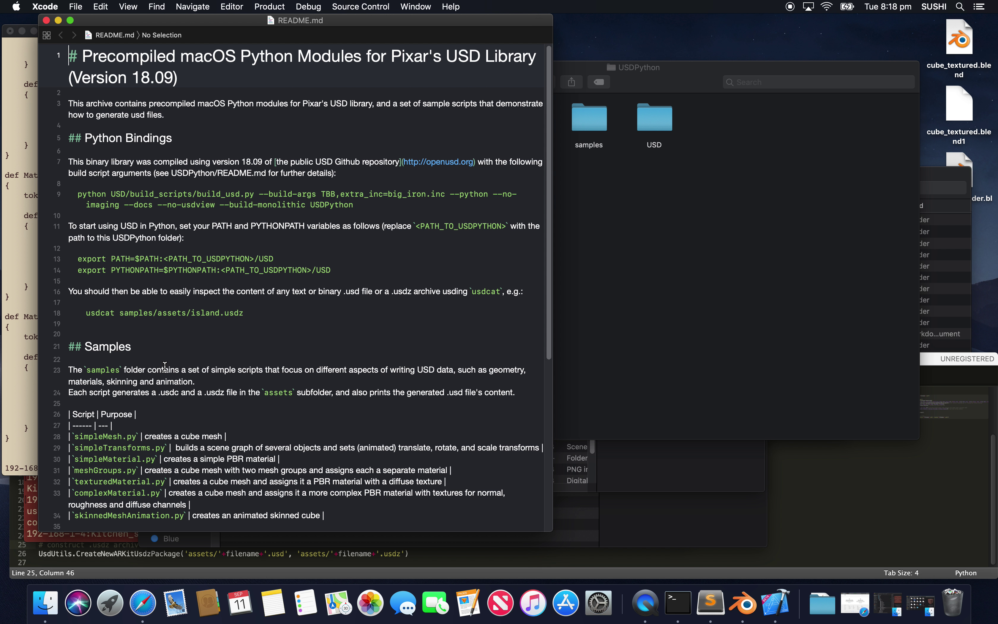
{"action": "left_click_drag", "start_coordinate": [551, 526], "coordinate": [924, 523]}
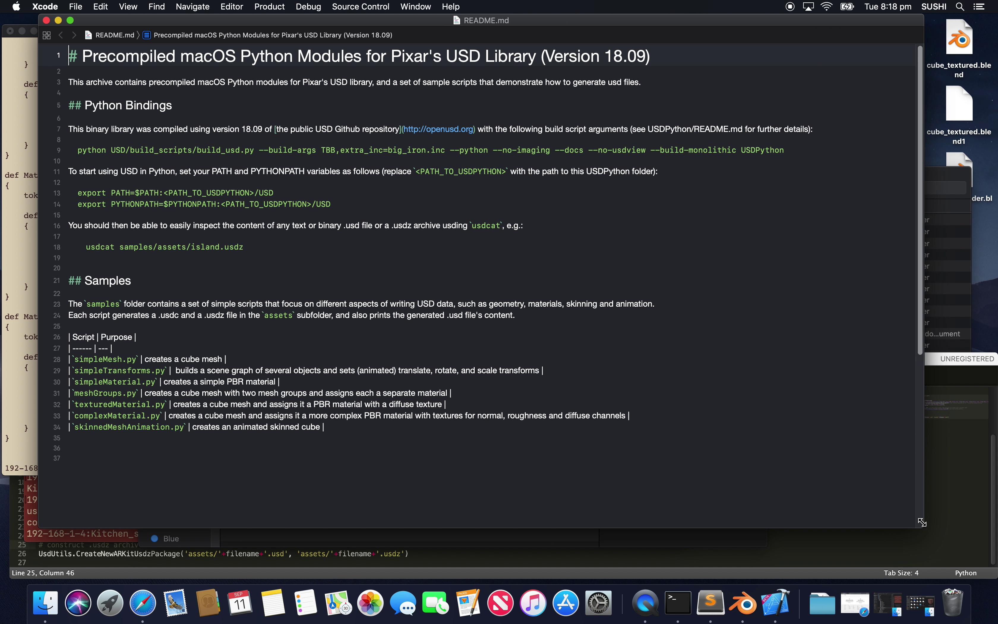
Read the README's USD setup commands and its Samples list of scripts, including complexMaterial.py and skinnedMeshAnimation.py
{"action": "left_click_drag", "start_coordinate": [172, 191], "coordinate": [210, 297]}
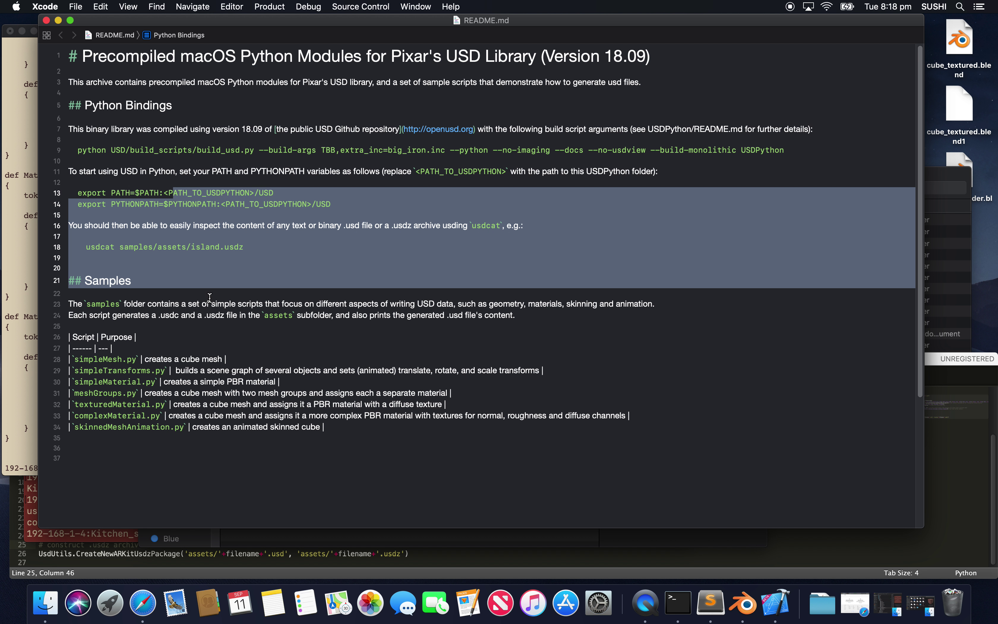
{"action": "left_click", "coordinate": [214, 295]}
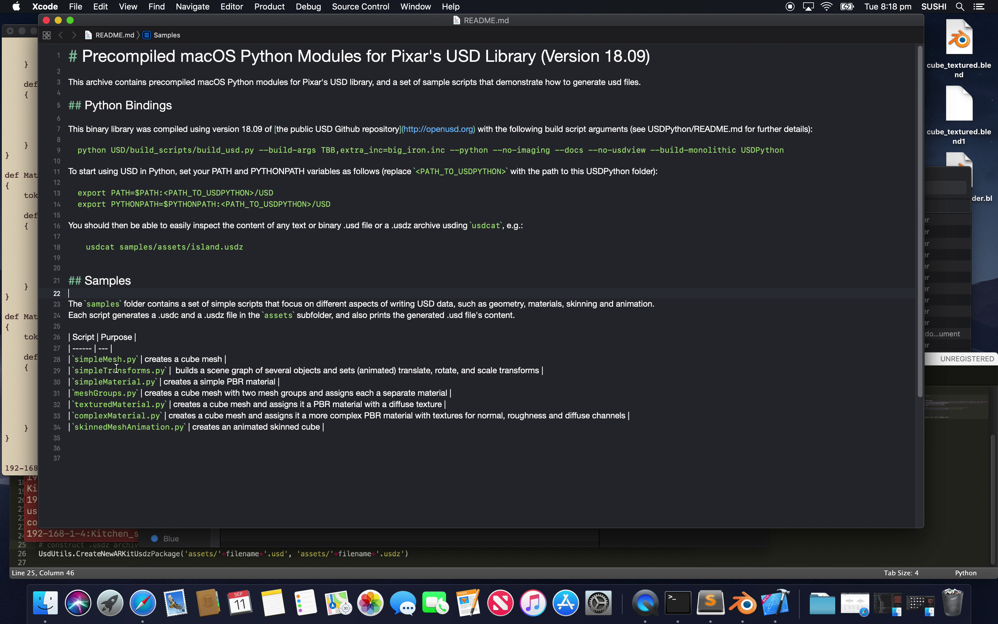
{"action": "left_click_drag", "start_coordinate": [94, 382], "coordinate": [132, 406]}
{"action": "left_click", "coordinate": [98, 393]}
{"action": "left_click_drag", "start_coordinate": [118, 415], "coordinate": [129, 416]}
Switch to Blender and enlarge the Outliner in height and width to show the imported Kitchen_set hierarchy
{"action": "key", "text": "ctrl+Right"}
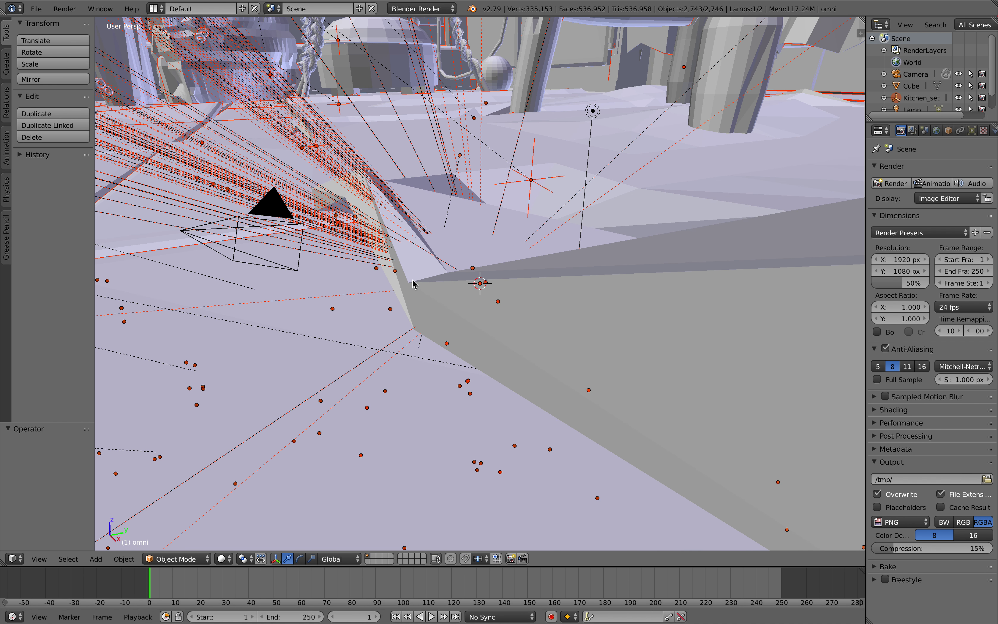
{"action": "scroll", "coordinate": [429, 289], "scroll_direction": "down", "scroll_amount": 14}
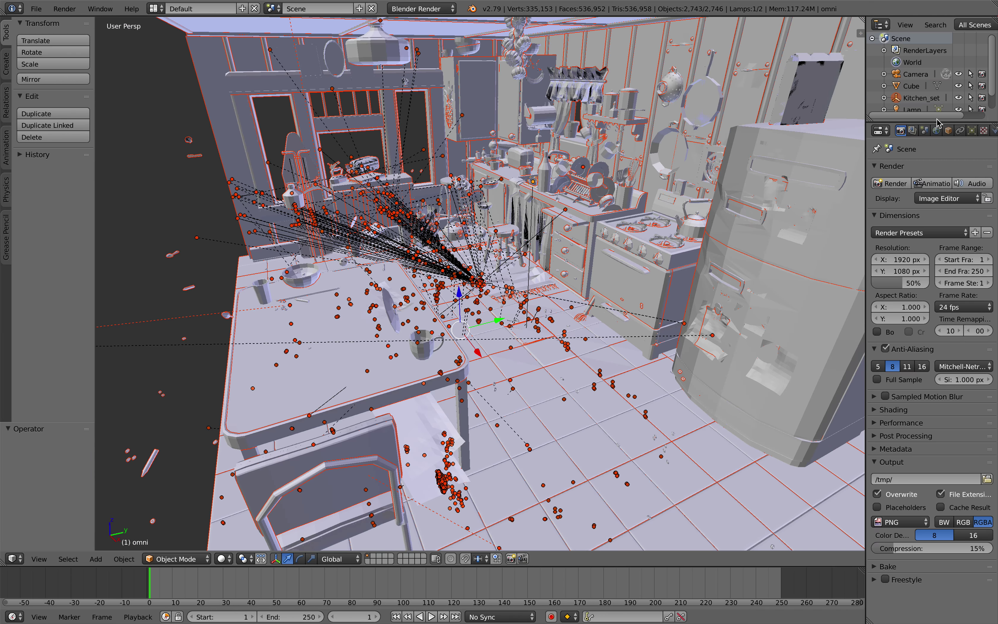
{"action": "left_click_drag", "start_coordinate": [937, 121], "coordinate": [937, 285]}
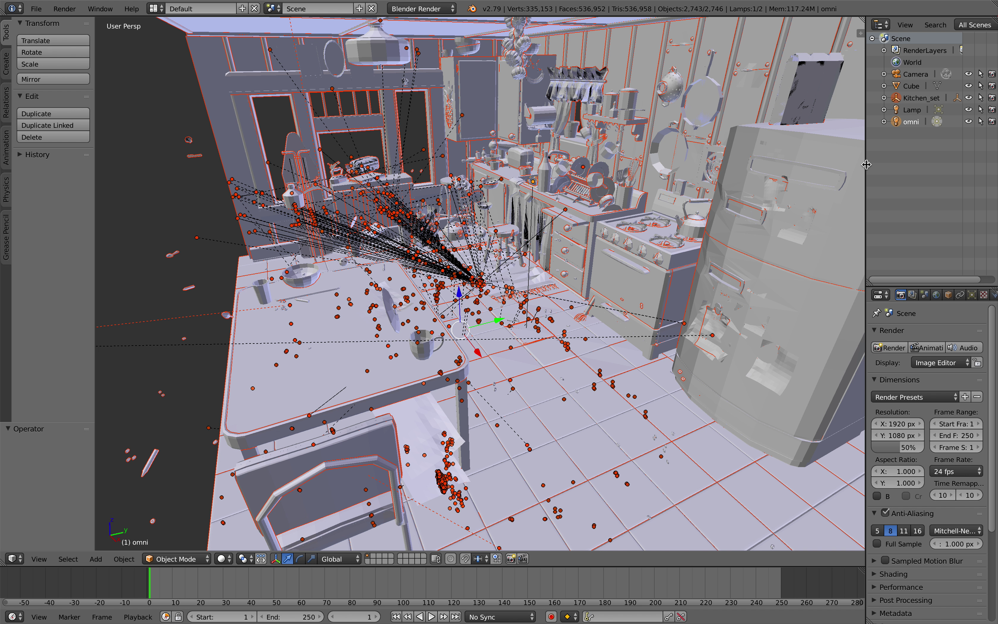
{"action": "left_click_drag", "start_coordinate": [866, 167], "coordinate": [828, 167]}
{"action": "scroll", "coordinate": [578, 249], "scroll_direction": "down", "scroll_amount": 9}
{"action": "scroll", "coordinate": [541, 261], "scroll_direction": "left", "scroll_amount": 5}
{"action": "scroll", "coordinate": [546, 256], "scroll_direction": "up", "scroll_amount": 5}
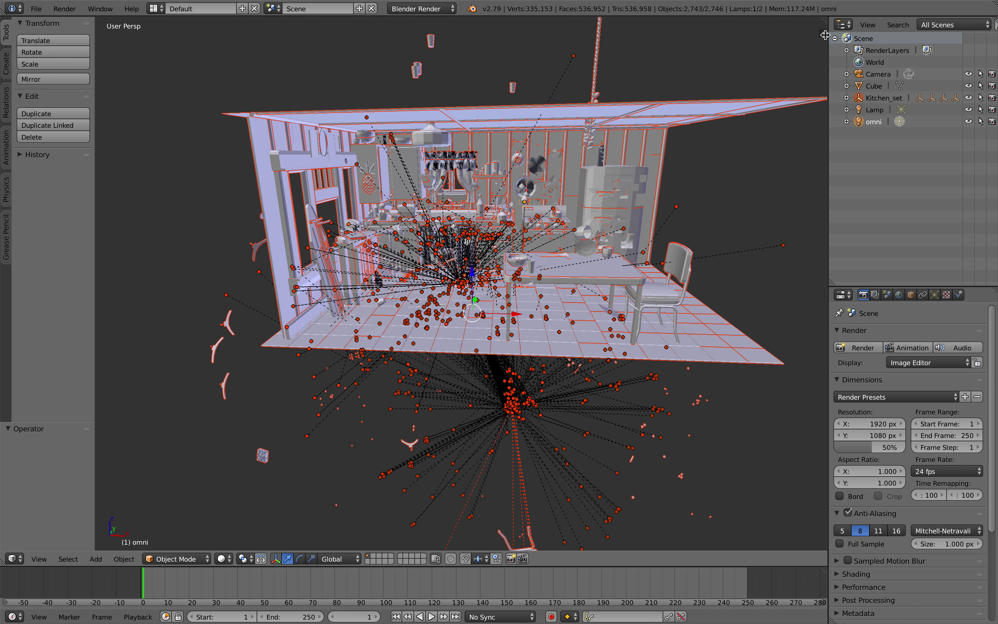
Show the 3D view's properties and set the clip end to 4000
{"action": "left_click", "coordinate": [824, 33]}
{"action": "scroll", "coordinate": [595, 229], "scroll_direction": "up", "scroll_amount": 5}
{"action": "scroll", "coordinate": [595, 229], "scroll_direction": "down", "scroll_amount": 4}
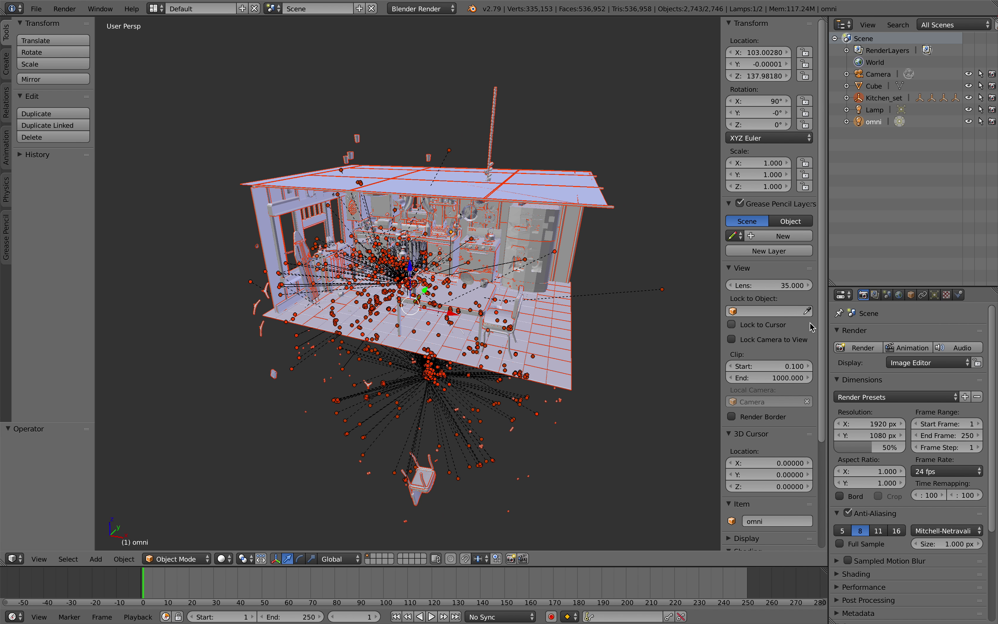
{"action": "left_click", "coordinate": [778, 378]}
{"action": "type", "text": "4"}
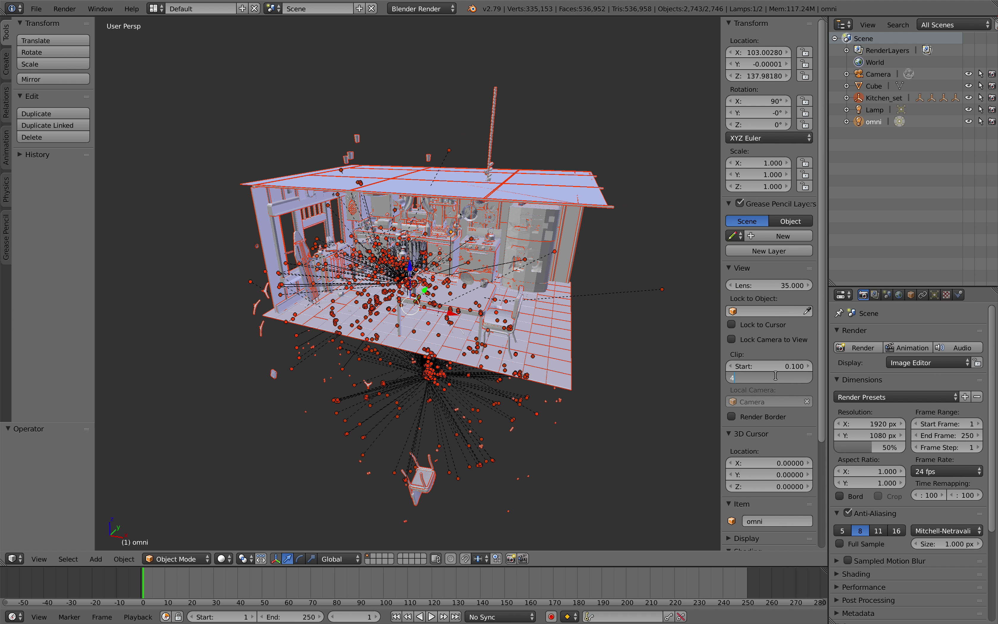
{"action": "key", "text": "Return"}
Deselect all objects and inspect the imported kitchen around the table and chair
{"action": "left_click_drag", "start_coordinate": [547, 384], "coordinate": [470, 374]}
{"action": "scroll", "coordinate": [520, 374], "scroll_direction": "up", "scroll_amount": 3}
{"action": "scroll", "coordinate": [517, 386], "scroll_direction": "down", "scroll_amount": 3}
{"action": "key", "text": "a"}
{"action": "scroll", "coordinate": [467, 370], "scroll_direction": "up", "scroll_amount": 7}
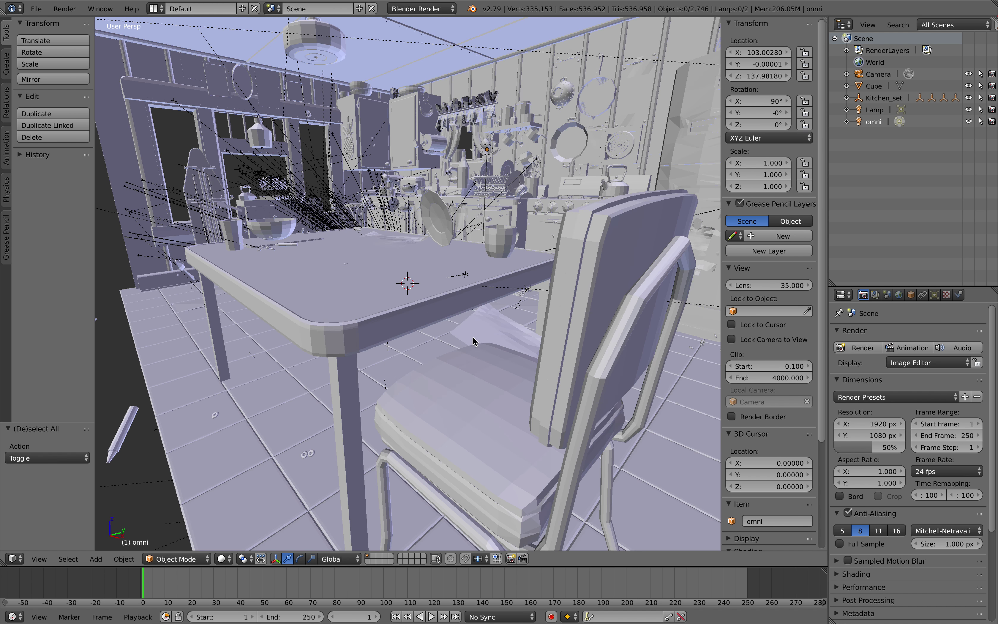
{"action": "scroll", "coordinate": [509, 324], "scroll_direction": "down", "scroll_amount": 3}
{"action": "left_click_drag", "start_coordinate": [509, 324], "coordinate": [525, 341]}
Set the viewport shading to Texture, and bring up the shading choices again
{"action": "left_click", "coordinate": [224, 558]}
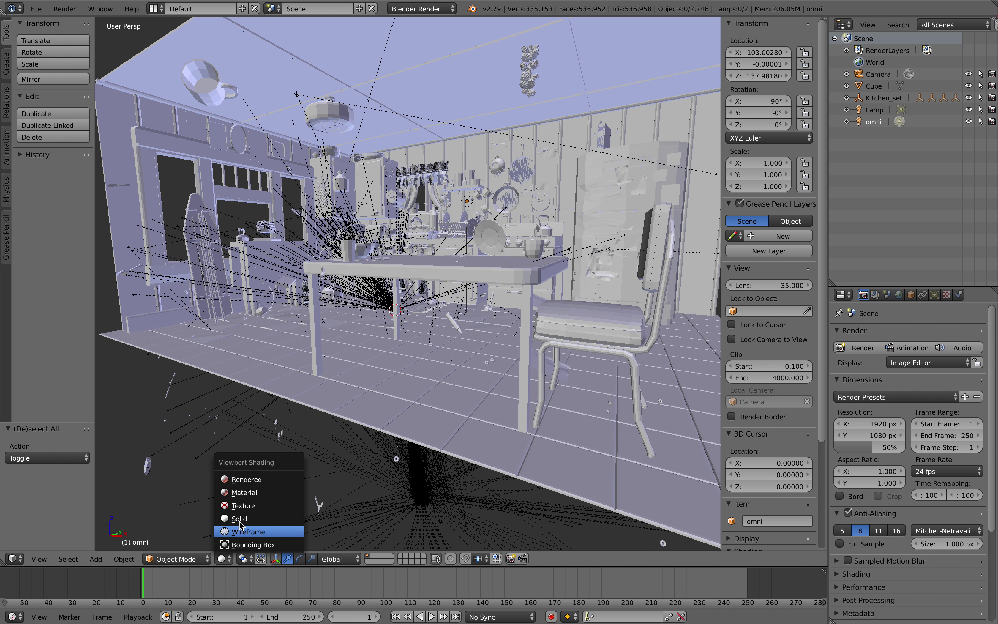
{"action": "left_click", "coordinate": [244, 506]}
{"action": "left_click", "coordinate": [224, 559]}
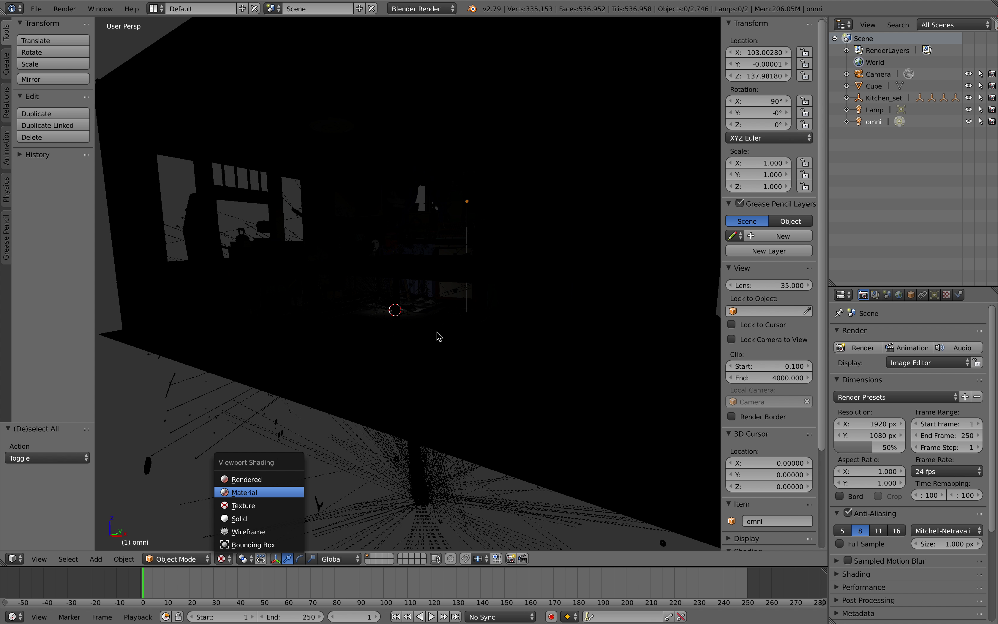
Return to the desktop, minimise the README.md window and show the Downloads/Kitchen_set folder in Finder
{"action": "key", "text": "ctrl+Left"}
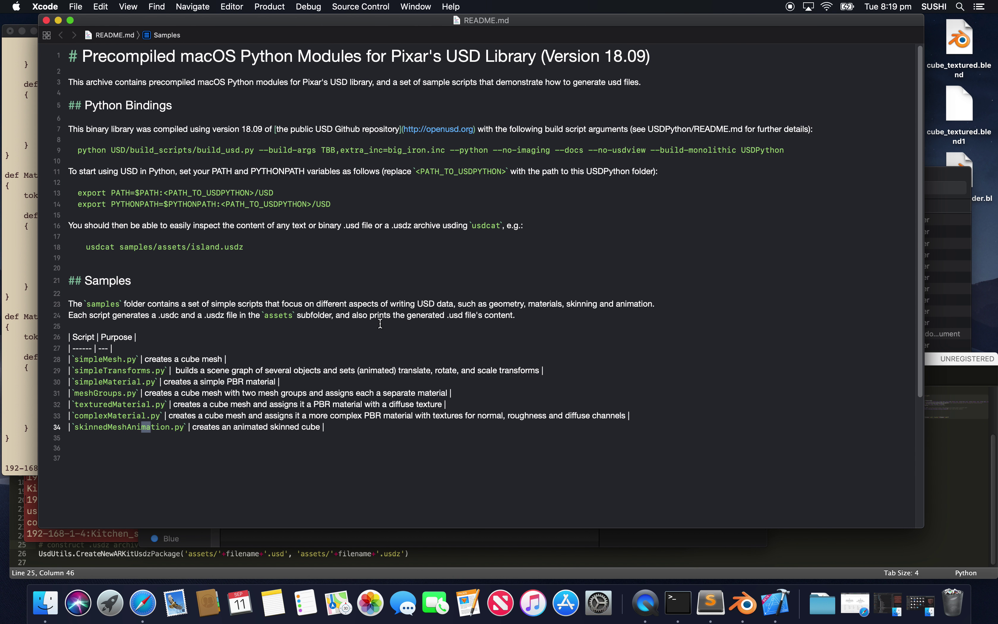
{"action": "left_click", "coordinate": [59, 21]}
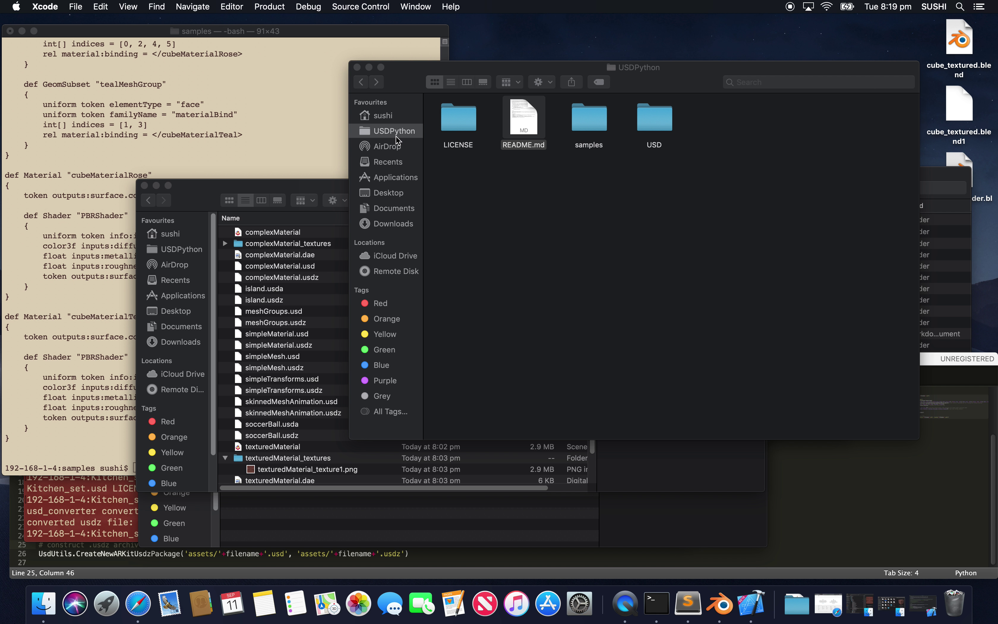
{"action": "left_click", "coordinate": [523, 136]}
{"action": "left_click", "coordinate": [582, 124]}
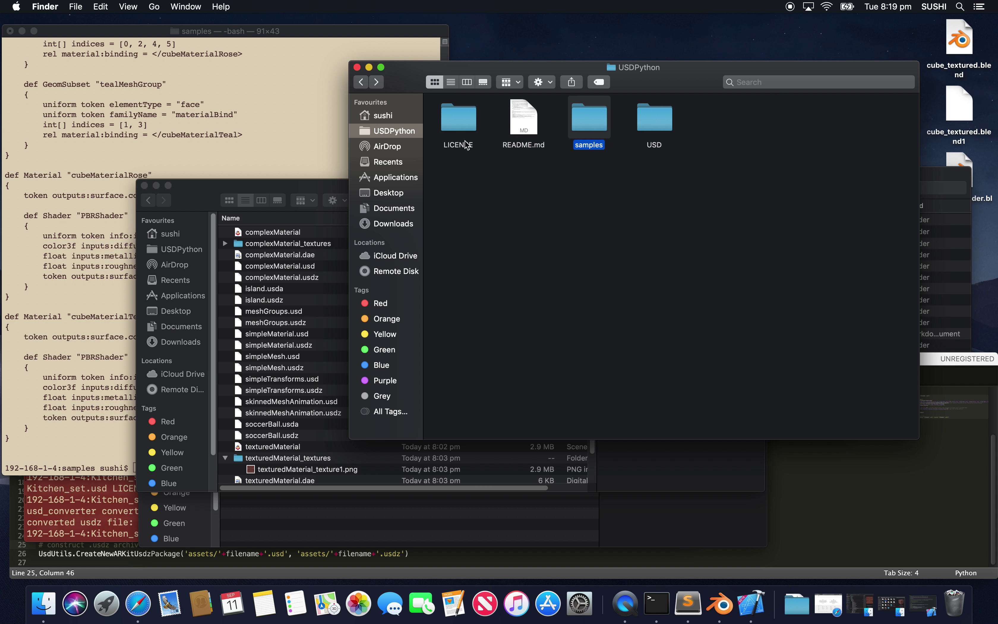
{"action": "left_click", "coordinate": [396, 208]}
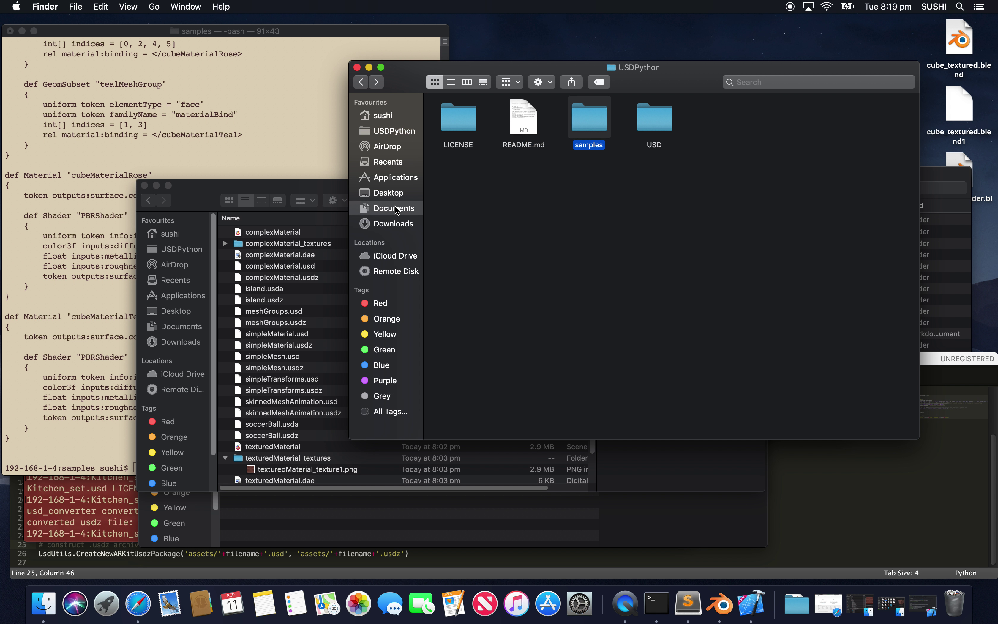
{"action": "left_click", "coordinate": [402, 223]}
{"action": "left_click", "coordinate": [477, 103]}
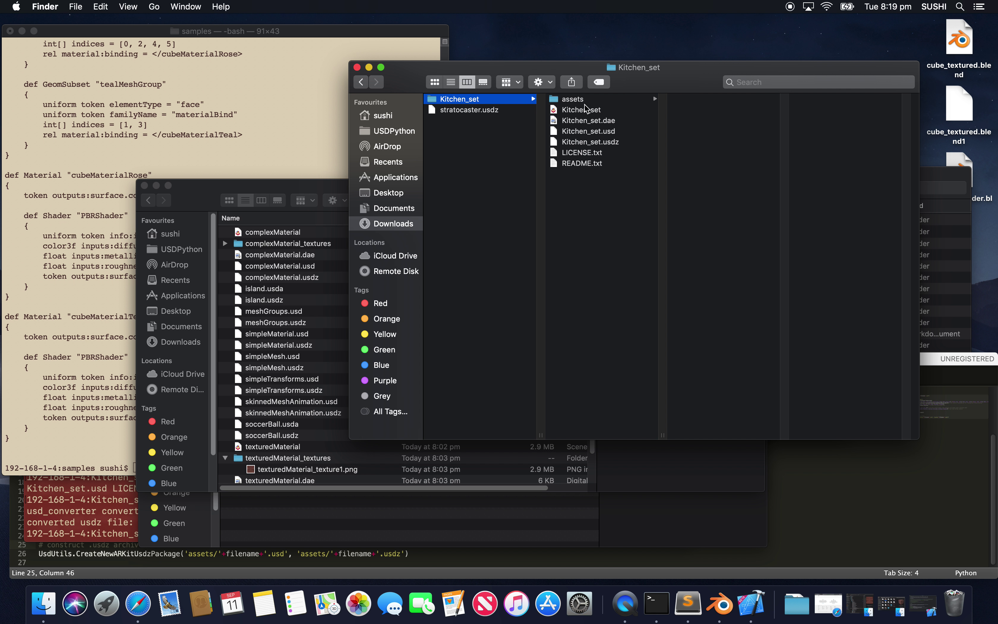
Preview Kitchen_set.usdz with Quick Look, rotate the model and expand the preview to full screen
{"action": "left_click", "coordinate": [588, 142]}
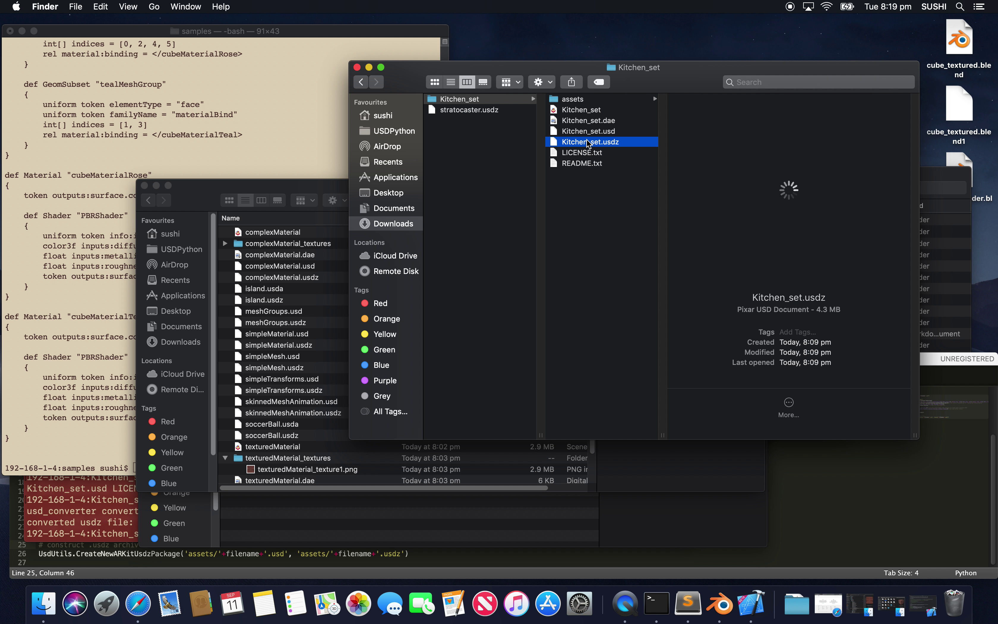
{"action": "key", "text": "space"}
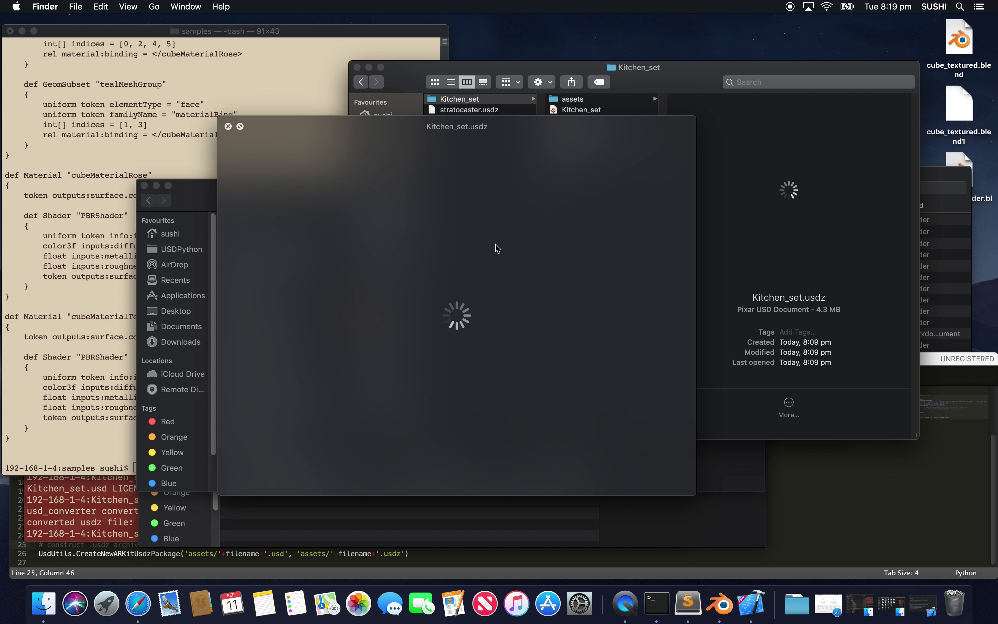
{"action": "key", "text": "ctrl+Right"}
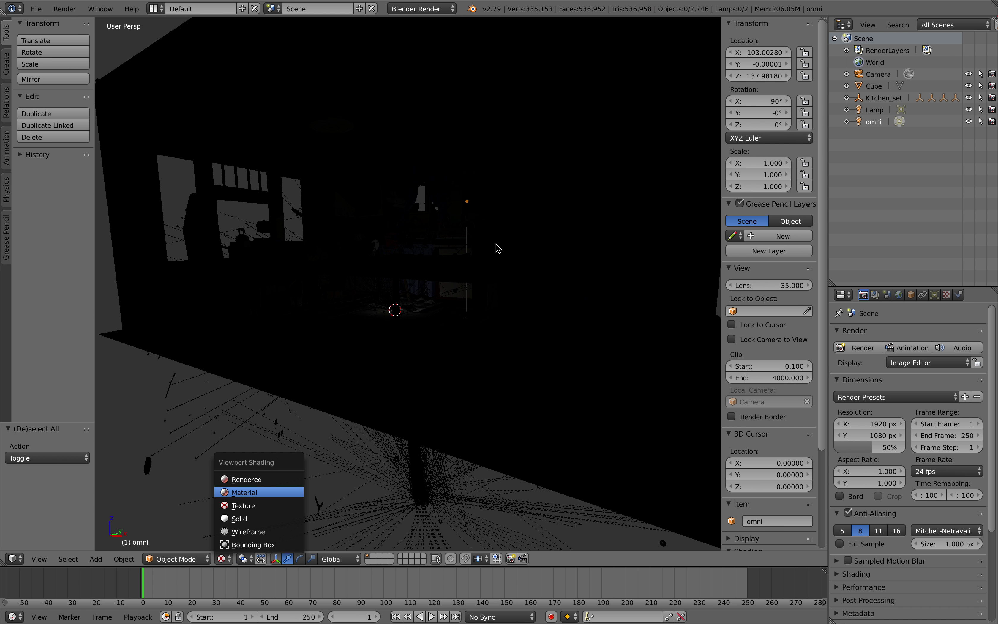
{"action": "key", "text": "ctrl+Left"}
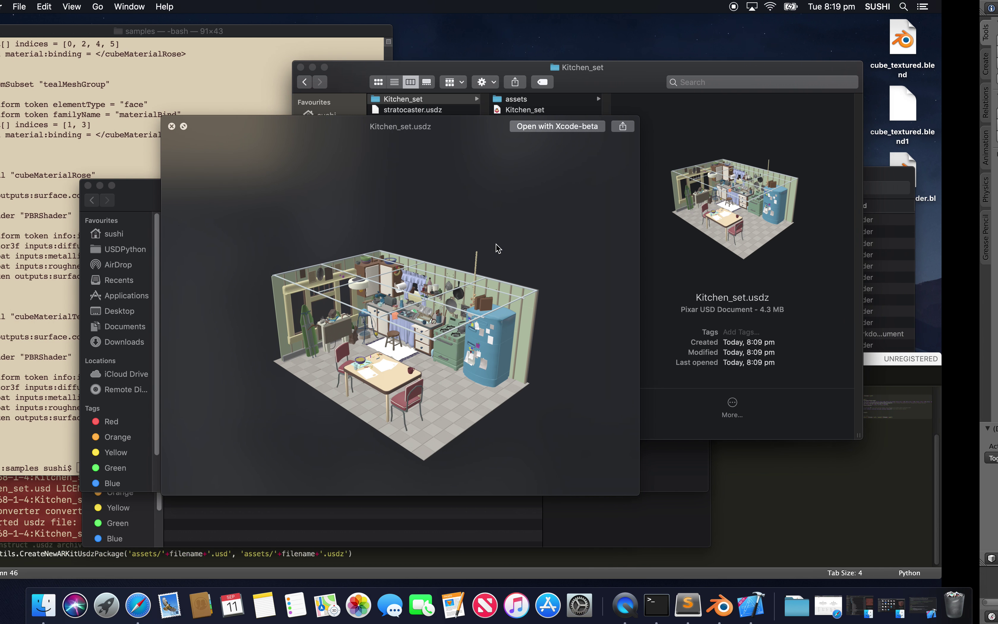
{"action": "left_click_drag", "start_coordinate": [476, 330], "coordinate": [495, 301]}
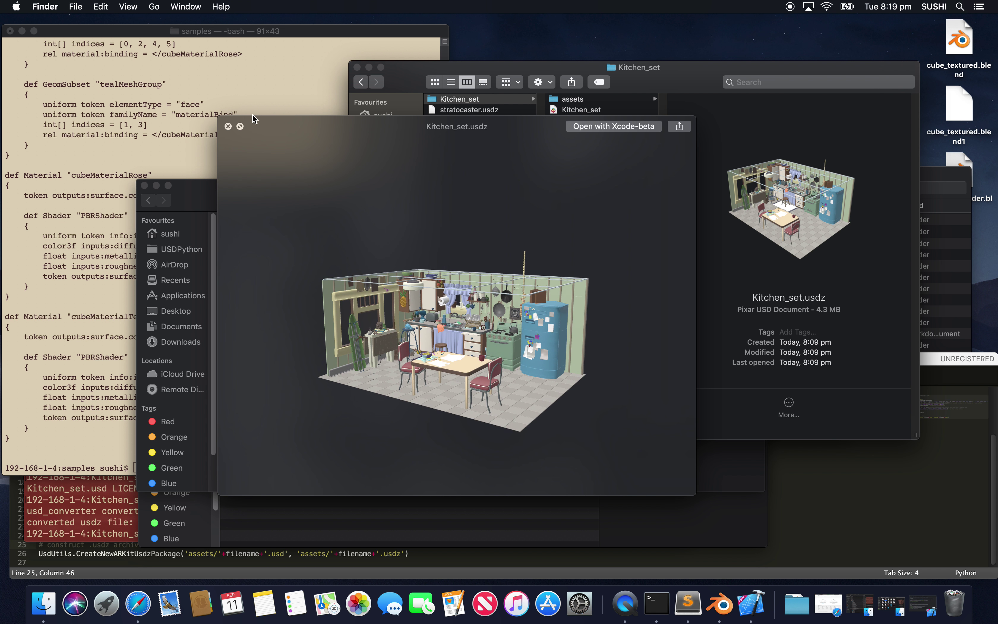
{"action": "left_click", "coordinate": [240, 127]}
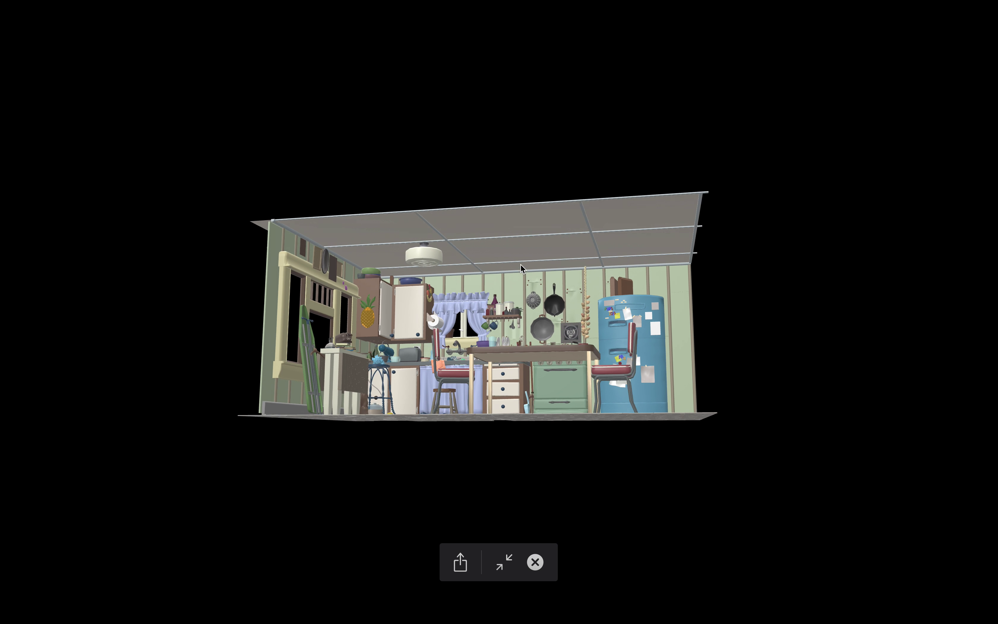
Examine the full-screen kitchen model from below, close up and from the front corner, and close the preview
{"action": "left_click_drag", "start_coordinate": [521, 268], "coordinate": [462, 350]}
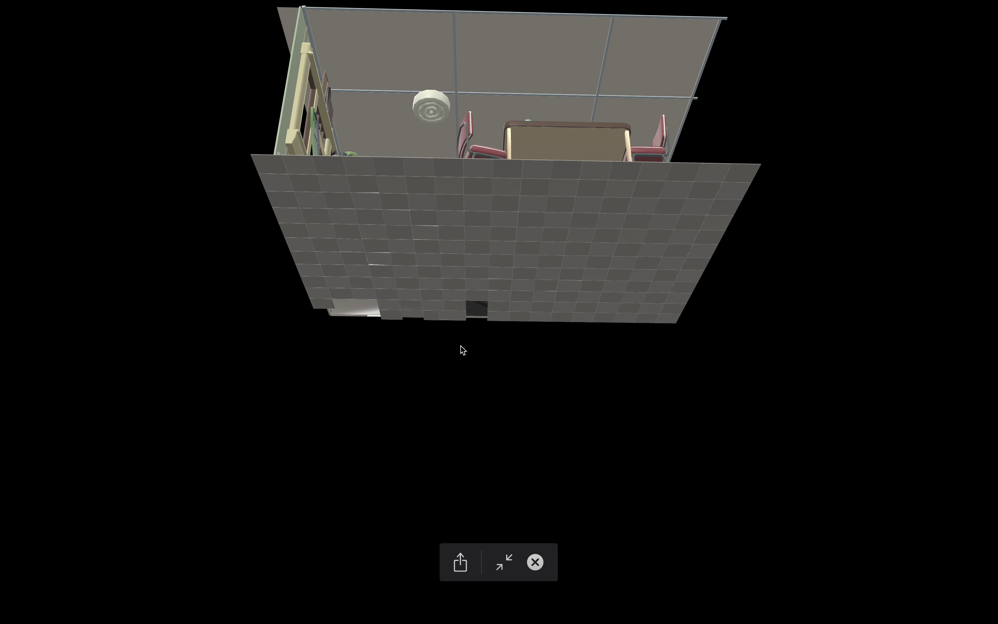
{"action": "scroll", "coordinate": [461, 347], "scroll_direction": "down", "scroll_amount": 2}
{"action": "scroll", "coordinate": [466, 341], "scroll_direction": "up", "scroll_amount": 8}
{"action": "left_click_drag", "start_coordinate": [481, 312], "coordinate": [450, 395]}
{"action": "left_click_drag", "start_coordinate": [474, 157], "coordinate": [528, 214]}
{"action": "scroll", "coordinate": [486, 231], "scroll_direction": "up", "scroll_amount": 4}
{"action": "scroll", "coordinate": [485, 231], "scroll_direction": "down", "scroll_amount": 6}
{"action": "scroll", "coordinate": [521, 204], "scroll_direction": "up", "scroll_amount": 3}
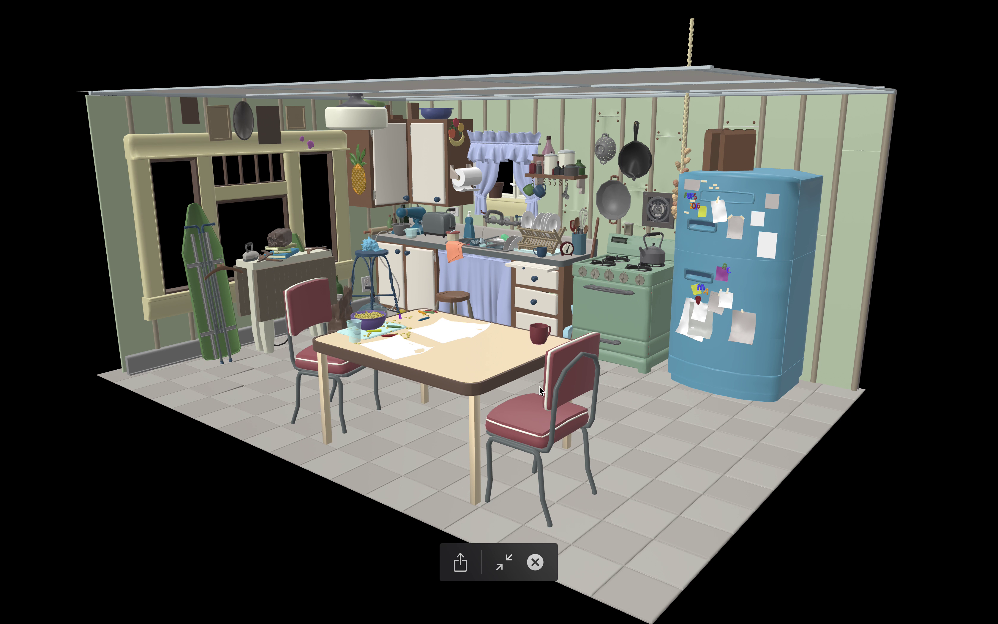
{"action": "left_click", "coordinate": [535, 562]}
Compare with the textured view in Blender, and open the Kitchen_set assets folder in Finder
{"action": "key", "text": "ctrl+Right"}
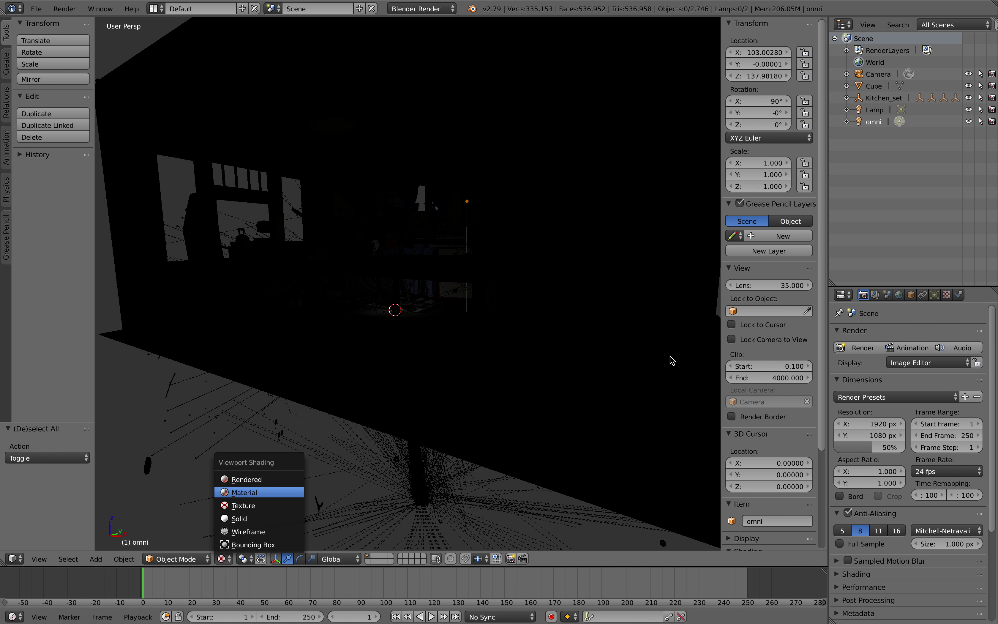
{"action": "key", "text": "ctrl+Left"}
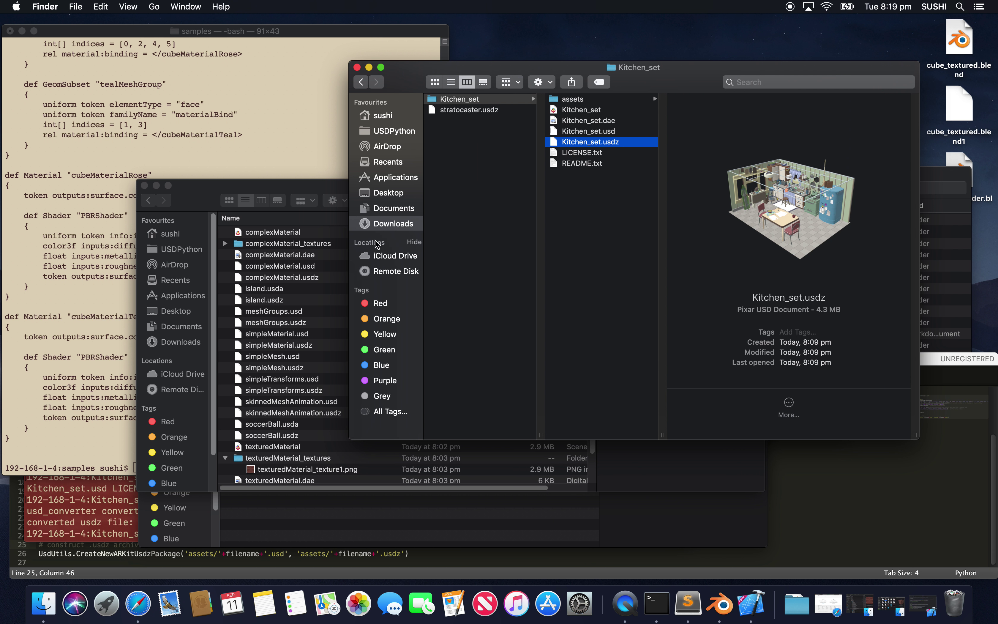
{"action": "left_click", "coordinate": [571, 99]}
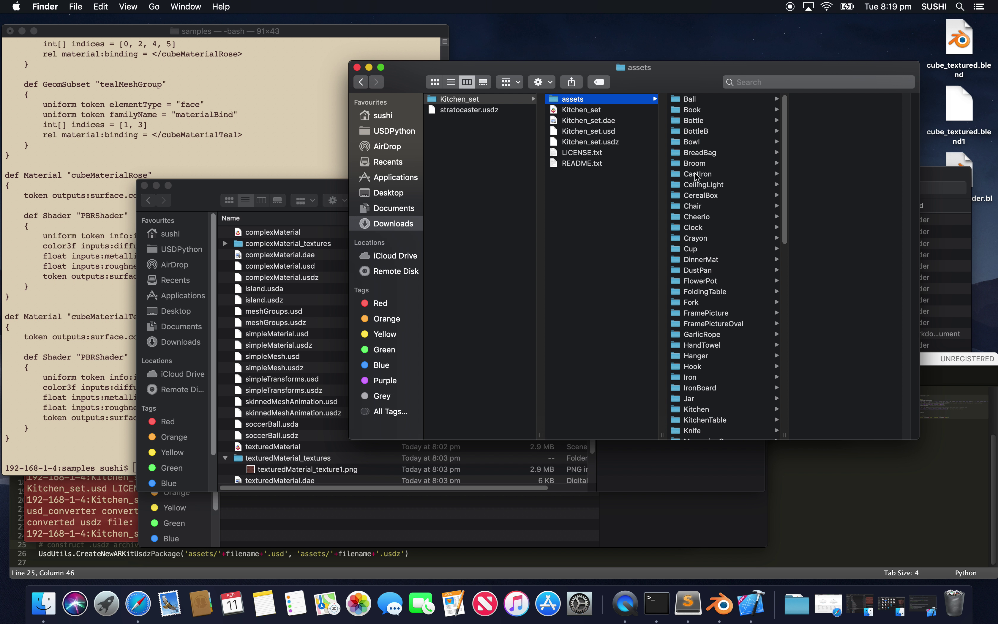
Locate the Kitchen folder inside the Kitchen_set assets and show its contents
{"action": "scroll", "coordinate": [729, 314], "scroll_direction": "down", "scroll_amount": 5}
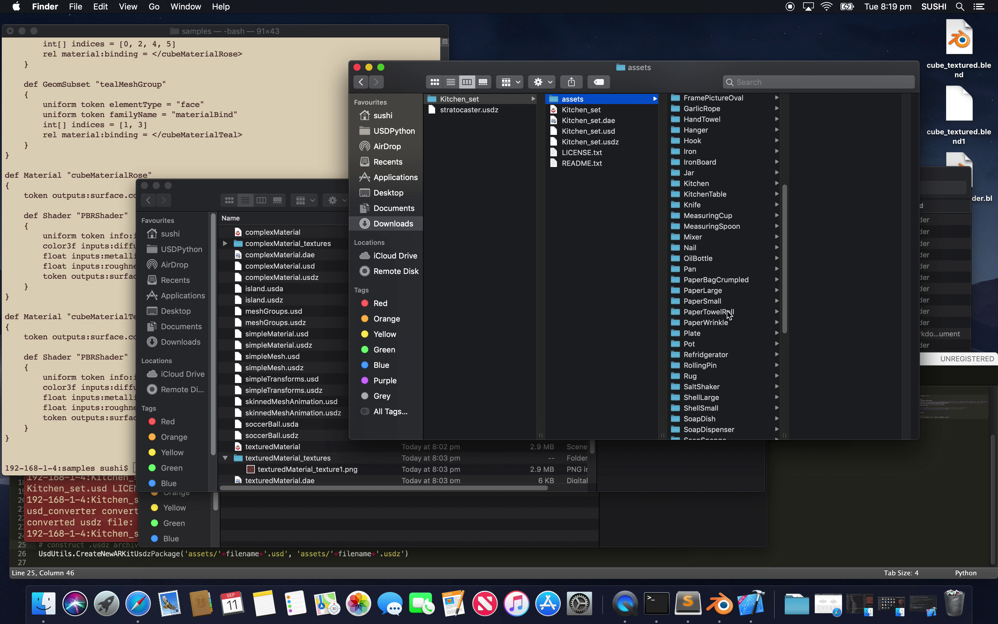
{"action": "left_click", "coordinate": [718, 194]}
{"action": "left_click", "coordinate": [713, 184]}
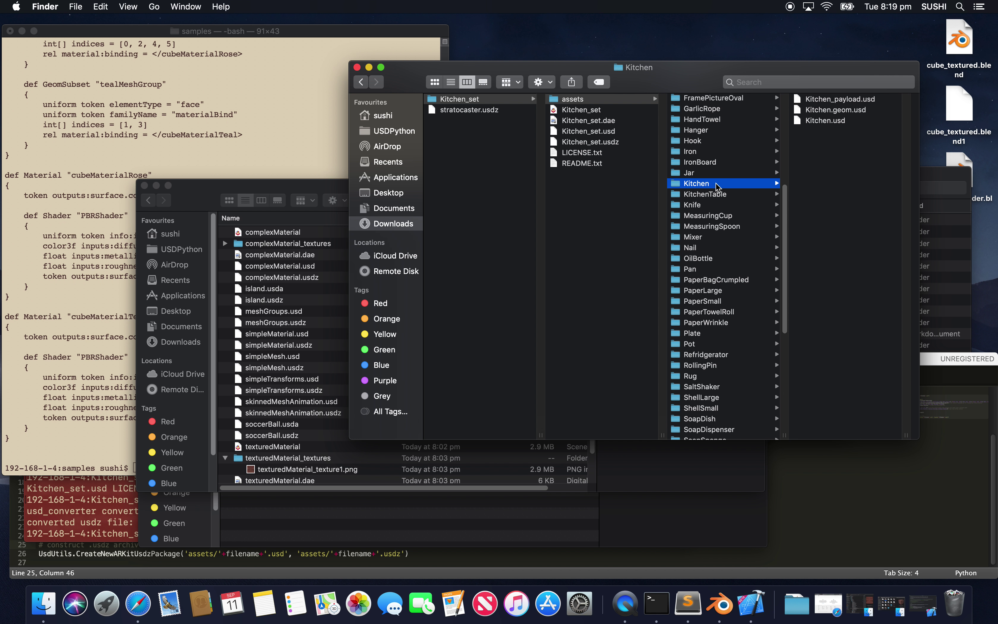
Switch to Terminal, change the working directory to Kitchen_set/assets/Kitchen with cd, and list its files with ls
{"action": "left_click", "coordinate": [283, 151]}
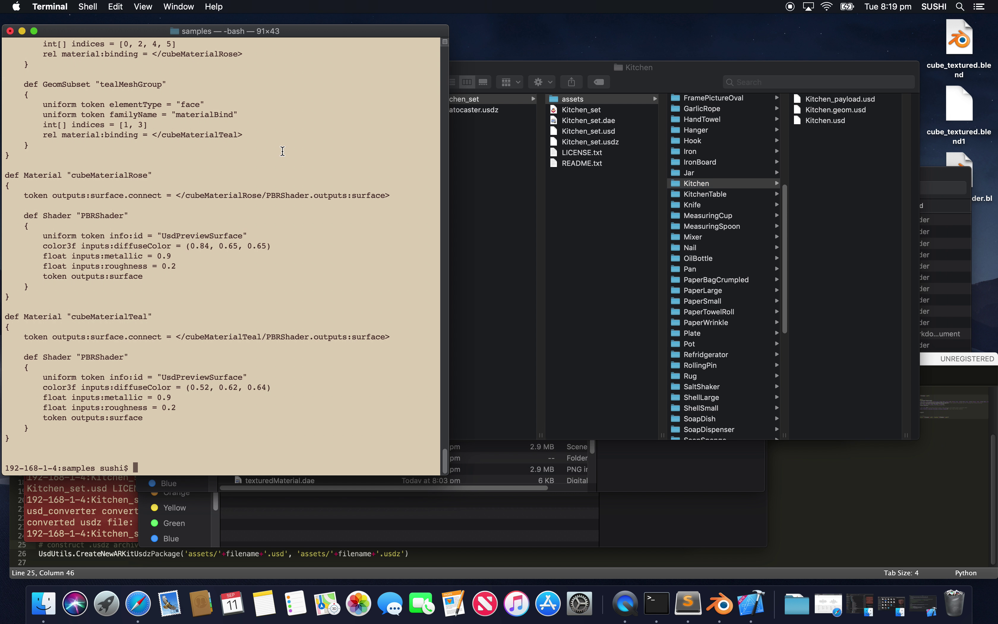
{"action": "type", "text": "cd"}
{"action": "left_click_drag", "start_coordinate": [678, 187], "coordinate": [300, 330]}
{"action": "key", "text": "Return"}
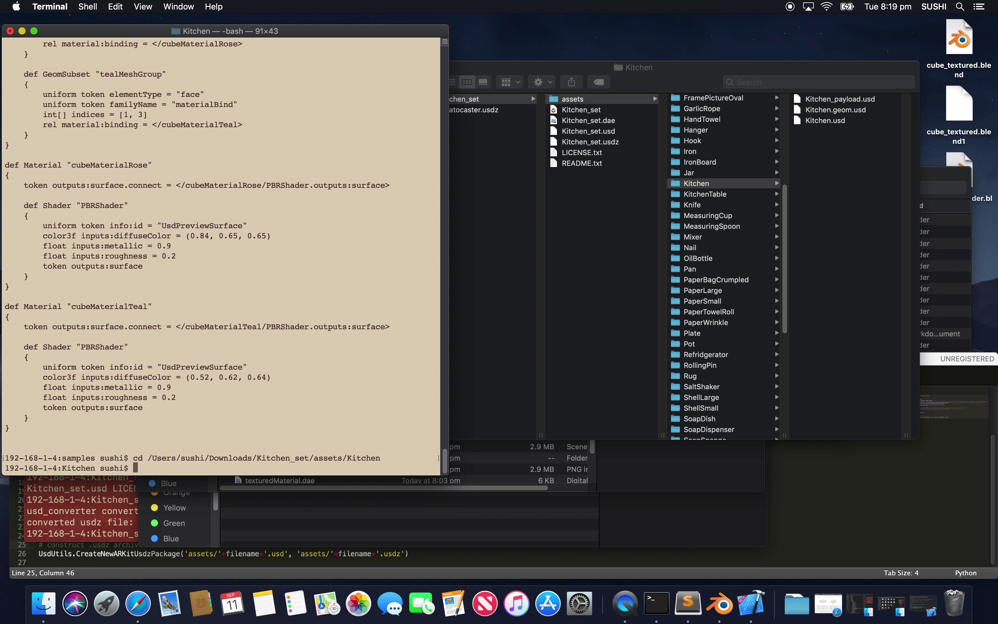
{"action": "key", "text": "Return"}
{"action": "type", "text": "ls"}
{"action": "key", "text": "Return"}
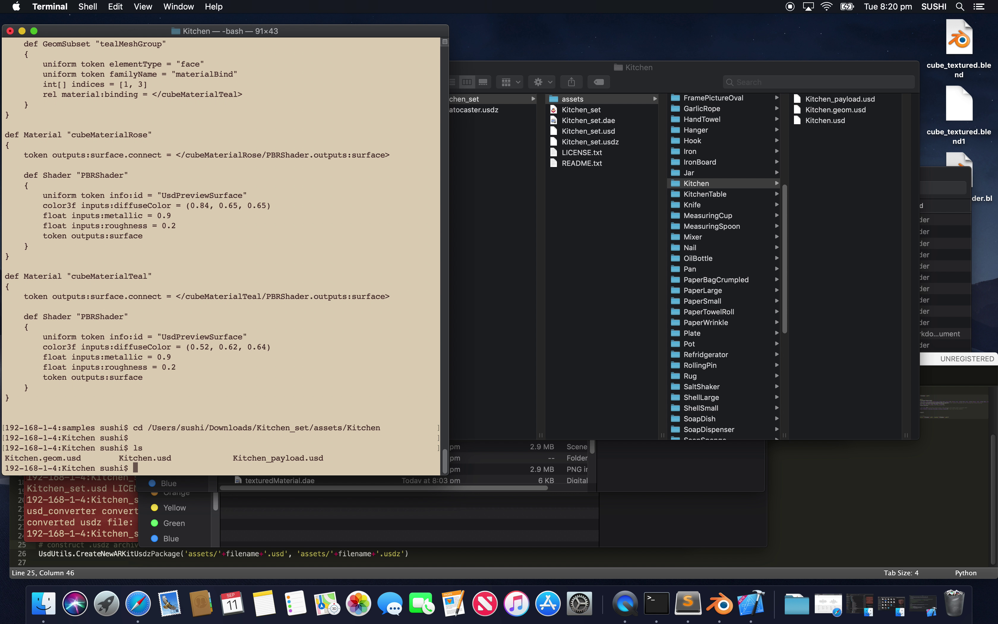
Convert Kitchen.usd to Kitchen.usdz by running xcrun usdz_converter Kitchen.usd Kitchen.usdz
{"action": "type", "text": "xcrun usdz_converter"}
{"action": "type", "text": " K"}
{"action": "key", "text": "Tab"}
{"action": "type", "text": ".usd"}
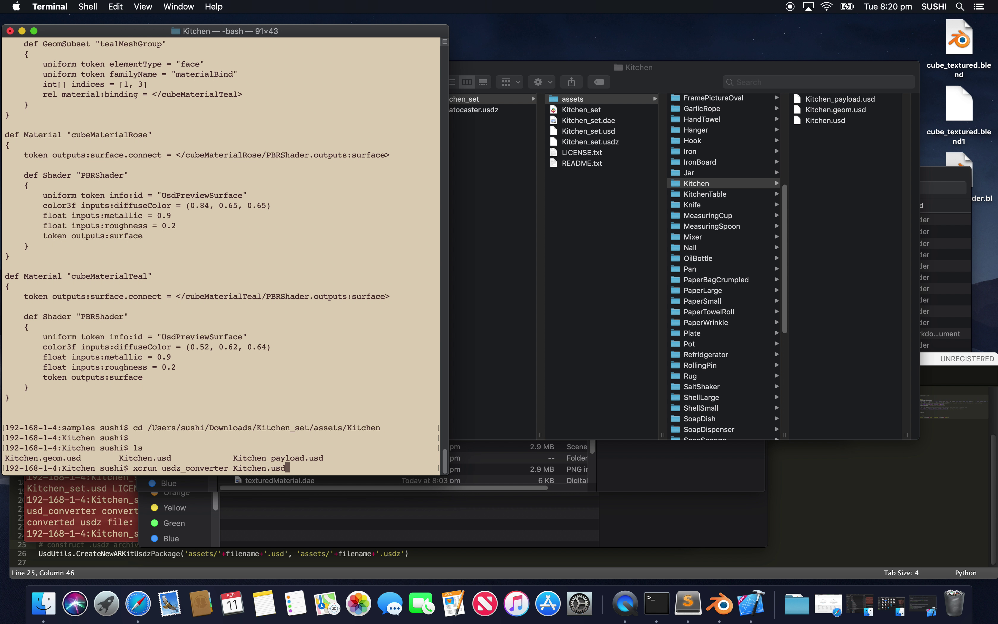
{"action": "type", "text": " K"}
{"action": "key", "text": "Tab"}
{"action": "type", "text": ".usdz"}
{"action": "key", "text": "Return"}
Select the new Kitchen.usdz in Finder, preview it with Quick Look and examine the room close up
{"action": "left_click_drag", "start_coordinate": [822, 92], "coordinate": [674, 121]}
{"action": "left_click", "coordinate": [693, 161]}
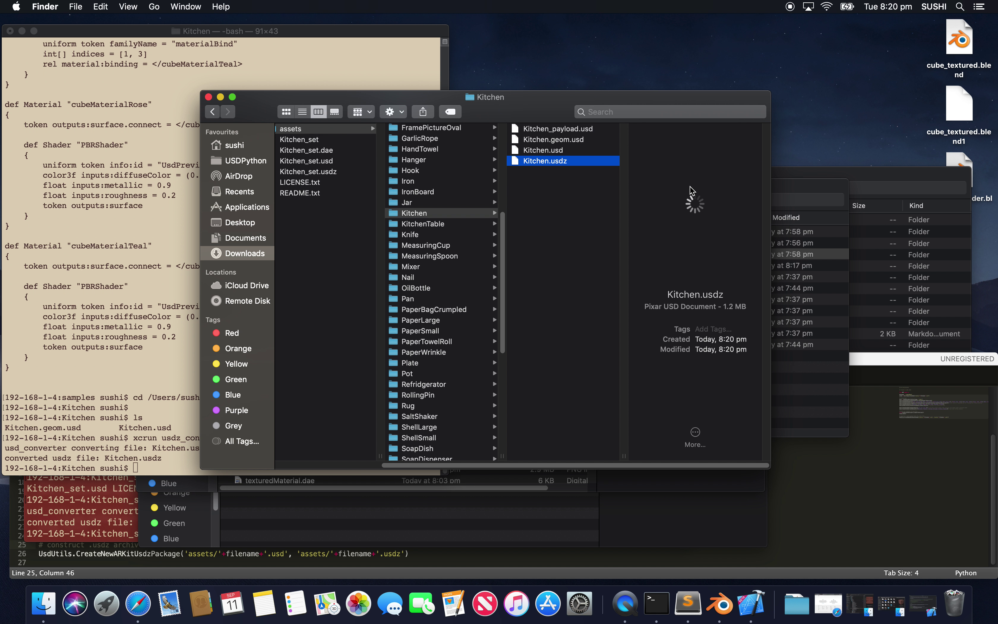
{"action": "key", "text": "space"}
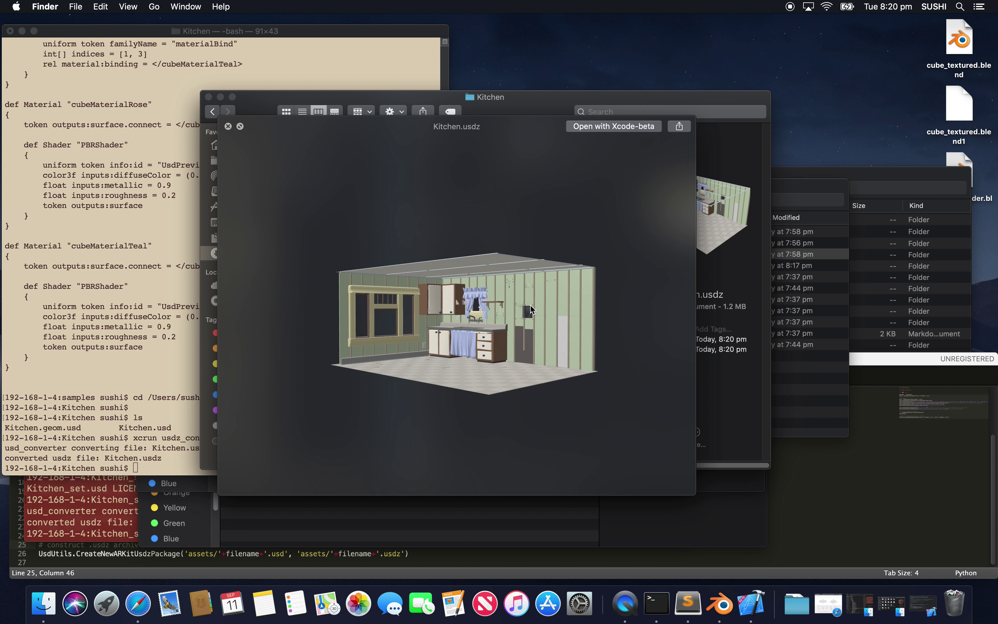
{"action": "scroll", "coordinate": [531, 309], "scroll_direction": "up", "scroll_amount": 5}
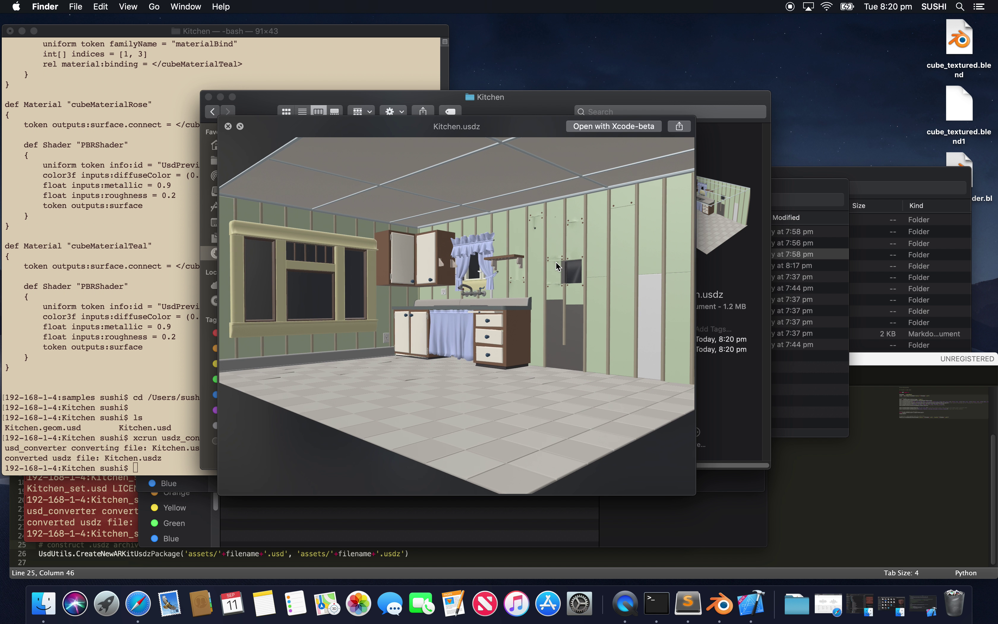
{"action": "left_click_drag", "start_coordinate": [556, 265], "coordinate": [553, 300]}
Enlarge the Kitchen.usdz preview to view the whole room, bring the home folder window forward and close the preview
{"action": "left_click_drag", "start_coordinate": [272, 128], "coordinate": [77, 44]}
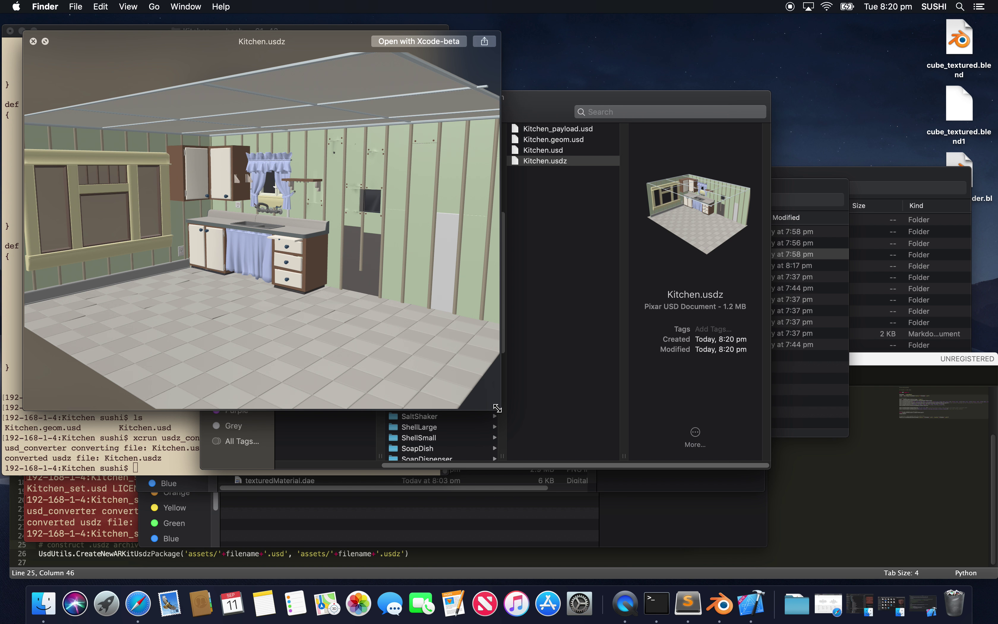
{"action": "left_click_drag", "start_coordinate": [497, 408], "coordinate": [564, 584]}
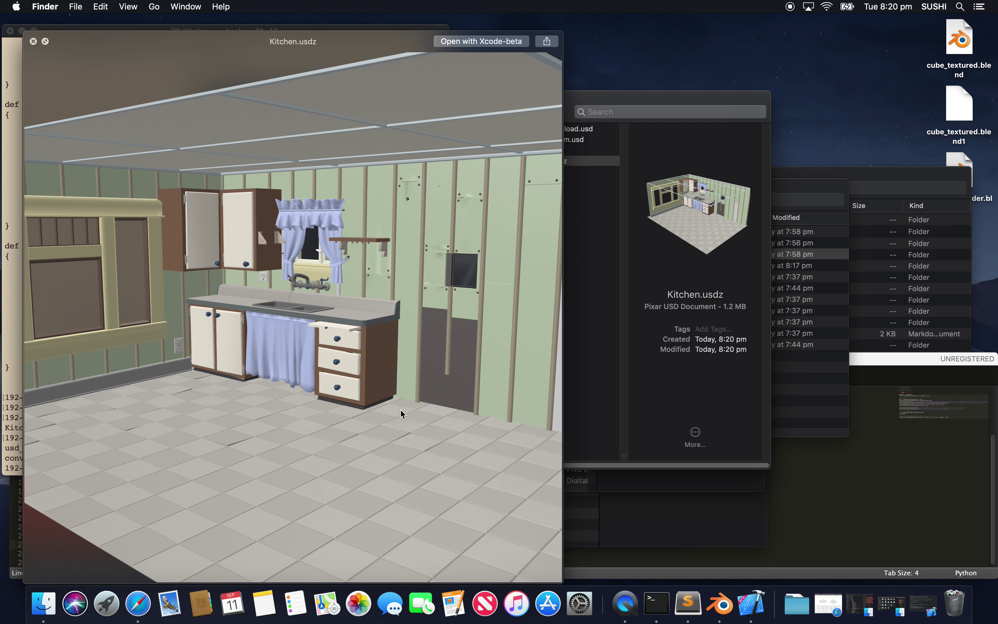
{"action": "scroll", "coordinate": [401, 409], "scroll_direction": "down", "scroll_amount": 5}
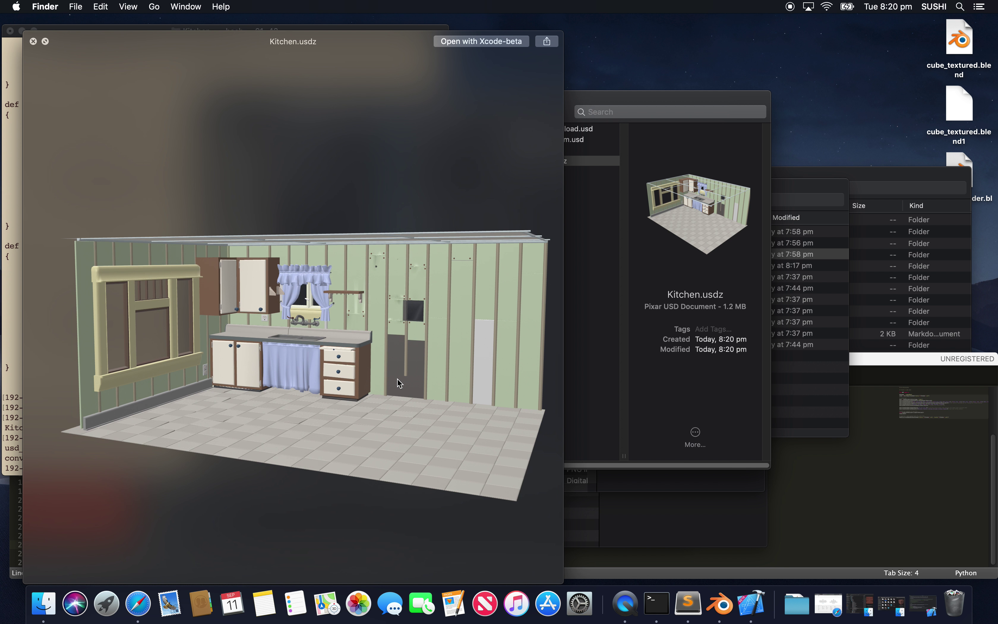
{"action": "left_click", "coordinate": [852, 166]}
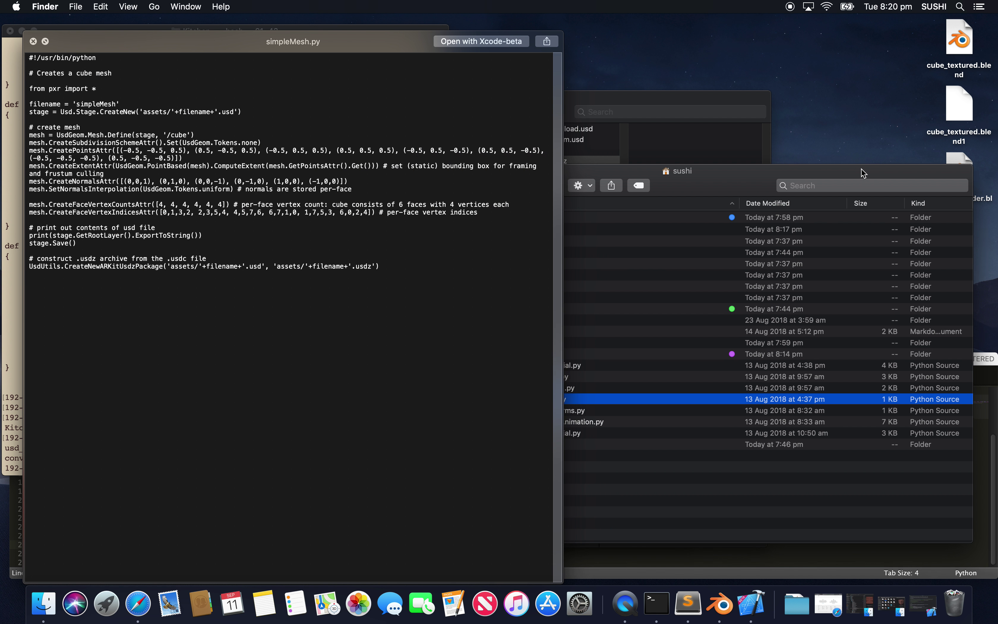
{"action": "left_click_drag", "start_coordinate": [859, 170], "coordinate": [878, 155]}
{"action": "left_click", "coordinate": [33, 41]}
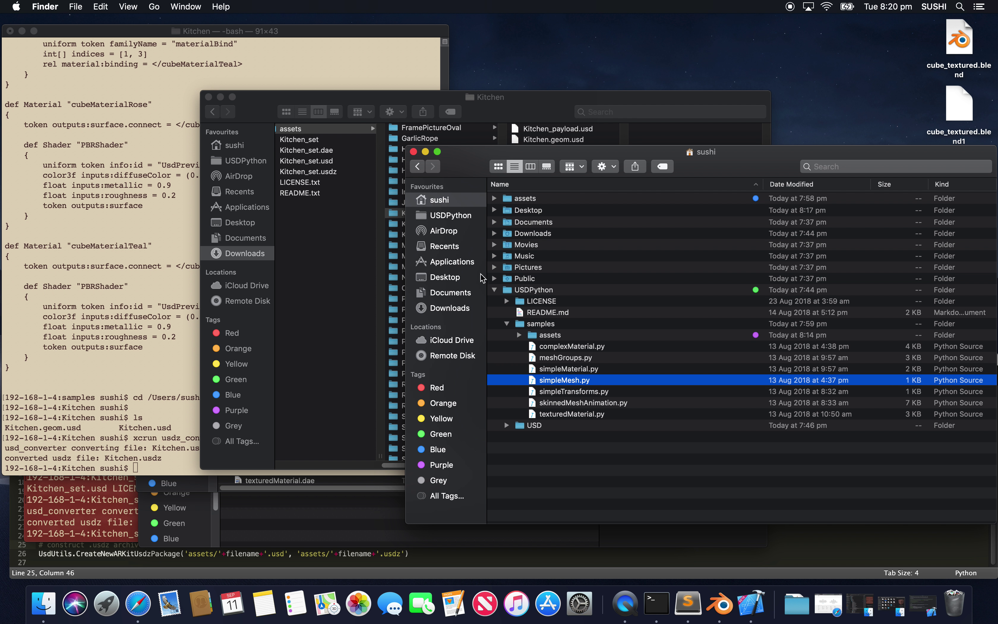
Open Kitchen_set.usdz with Preview and shift the Kitchen_set Finder window aside
{"action": "left_click", "coordinate": [331, 175]}
{"action": "left_click", "coordinate": [331, 175]}
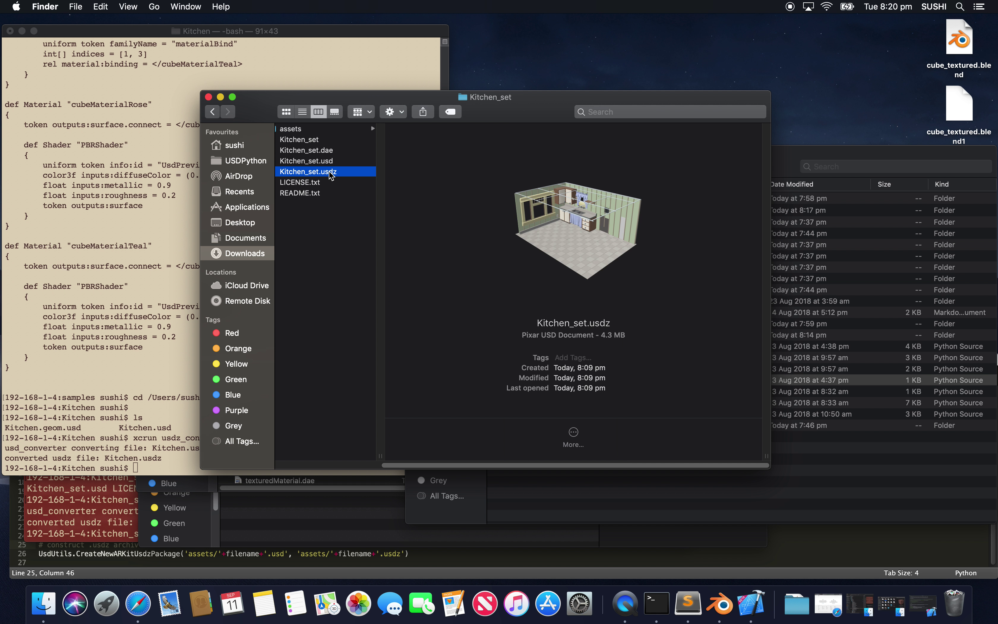
{"action": "right_click", "coordinate": [332, 175]}
{"action": "mouse_move", "coordinate": [360, 188]}
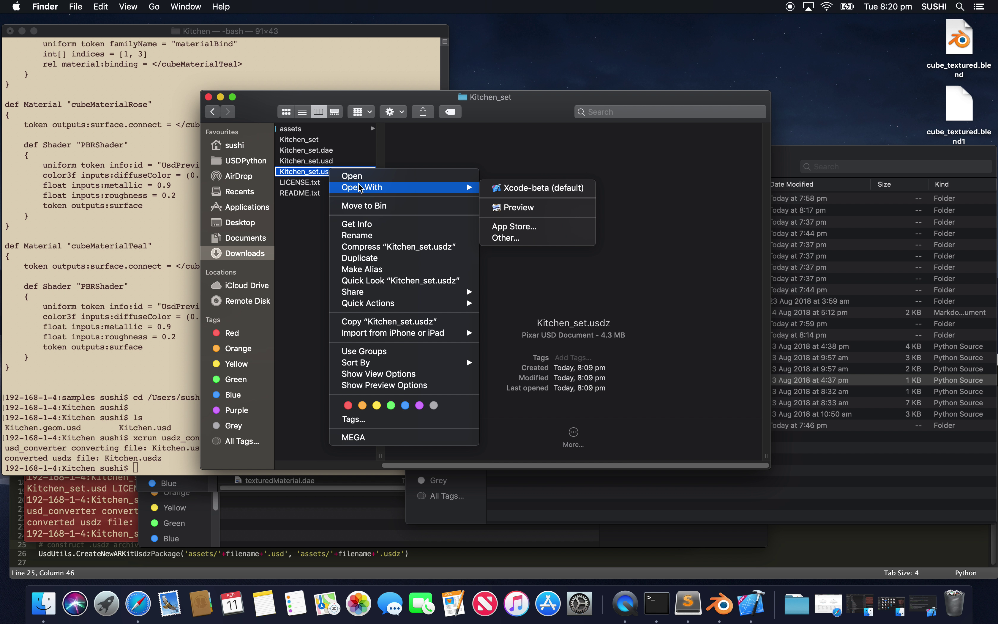
{"action": "left_click", "coordinate": [507, 208]}
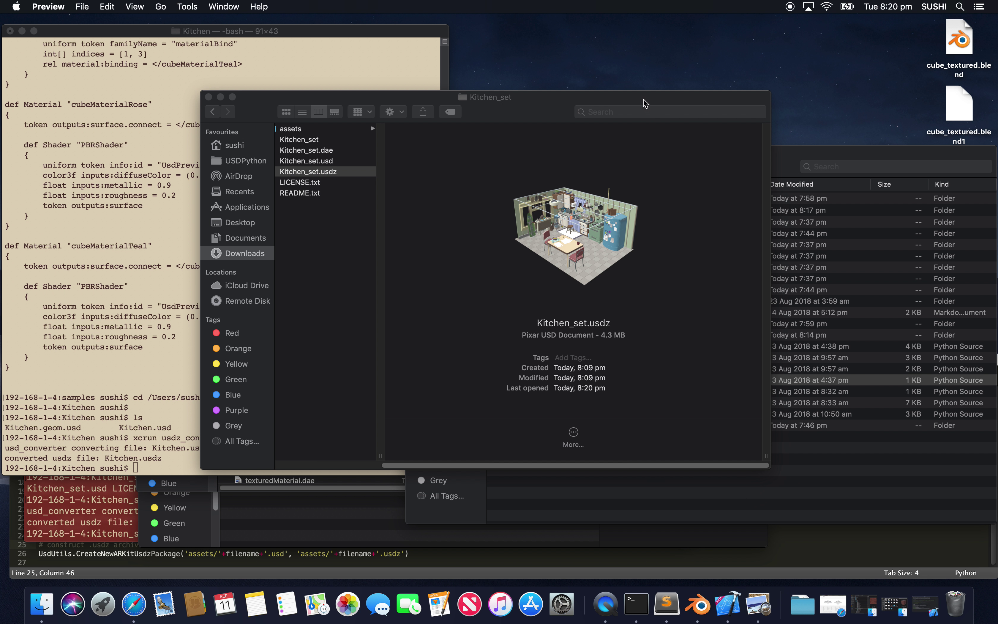
{"action": "left_click_drag", "start_coordinate": [646, 103], "coordinate": [552, 106]}
In the home folder window, collapse USDPython, go to Downloads and add the Kitchen_set folder to the Finder favourites
{"action": "left_click_drag", "start_coordinate": [715, 156], "coordinate": [729, 154]}
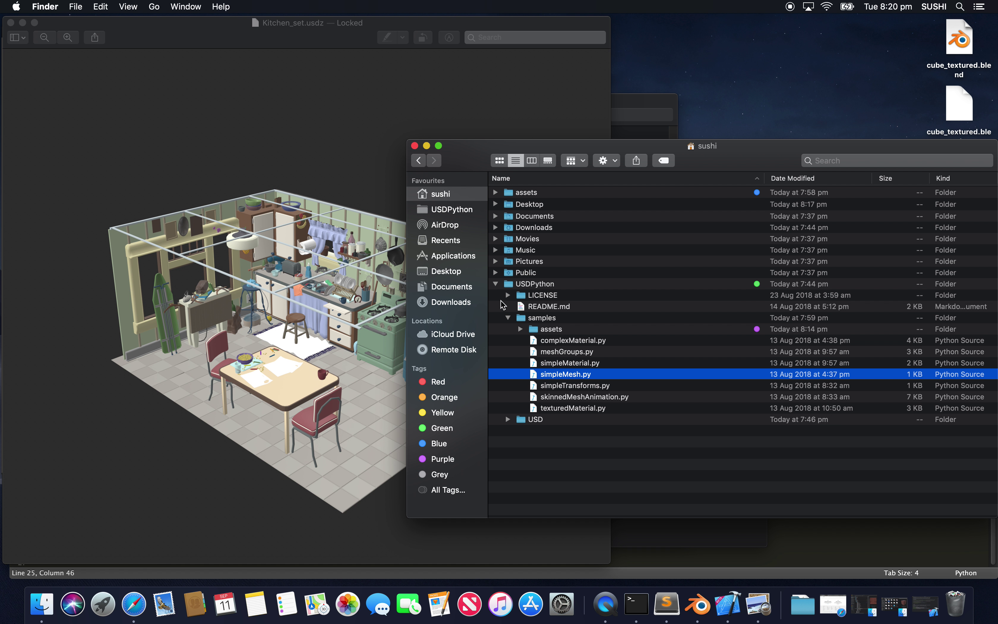
{"action": "left_click", "coordinate": [496, 284]}
{"action": "left_click", "coordinate": [461, 211]}
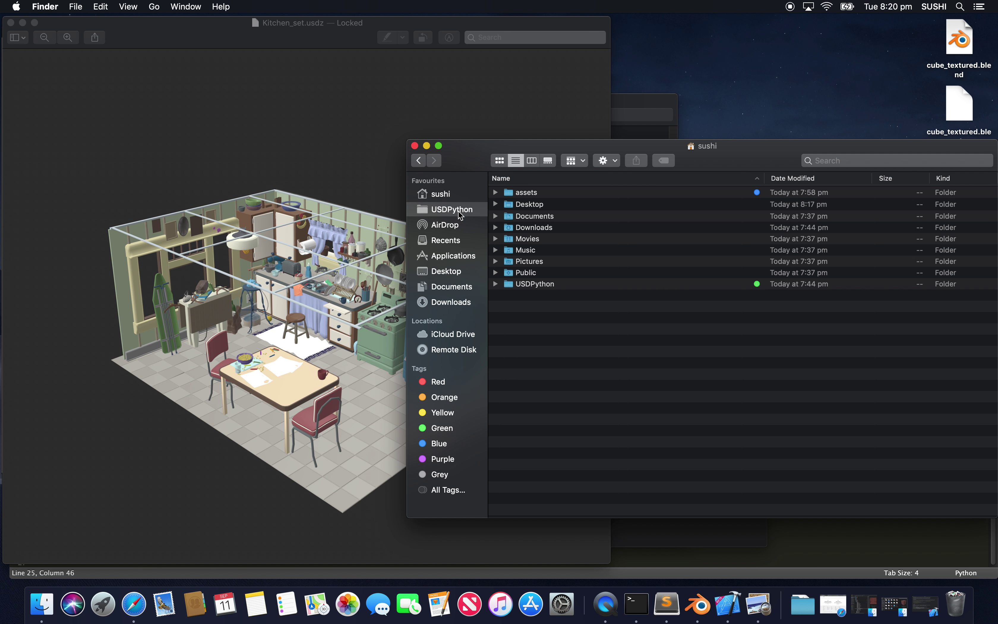
{"action": "left_click", "coordinate": [453, 284]}
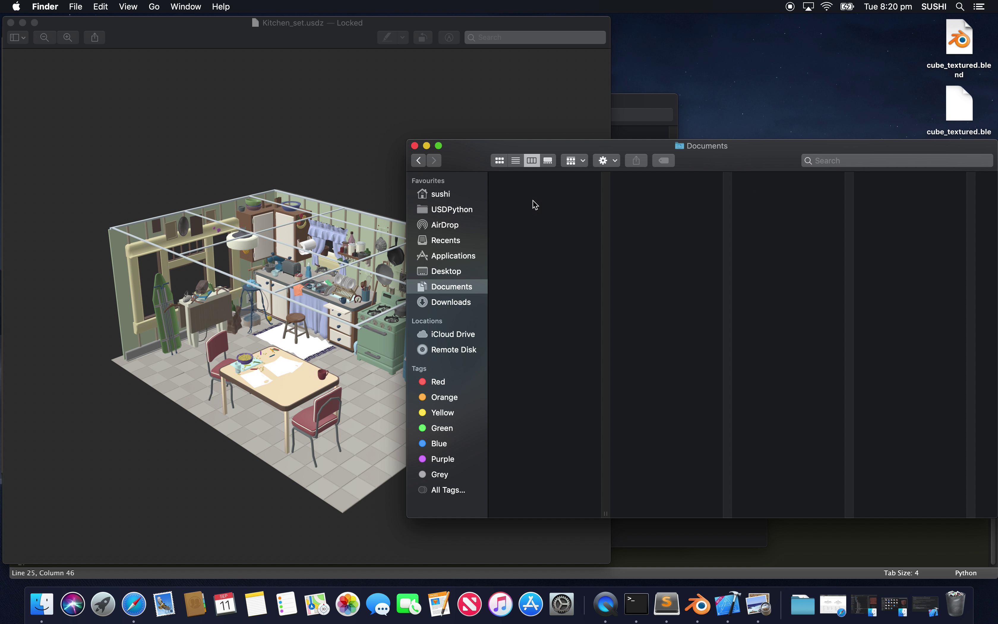
{"action": "left_click", "coordinate": [473, 304]}
{"action": "left_click_drag", "start_coordinate": [524, 177], "coordinate": [482, 203]}
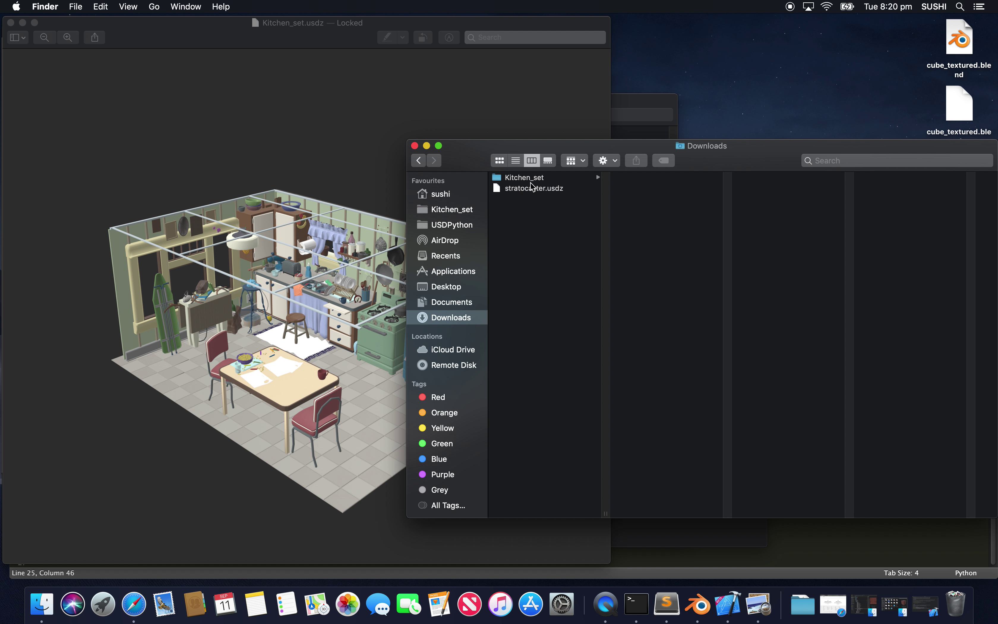
Browse through Kitchen_set and its assets folder to the Kitchen subfolder and select Kitchen.usdz
{"action": "left_click", "coordinate": [534, 179]}
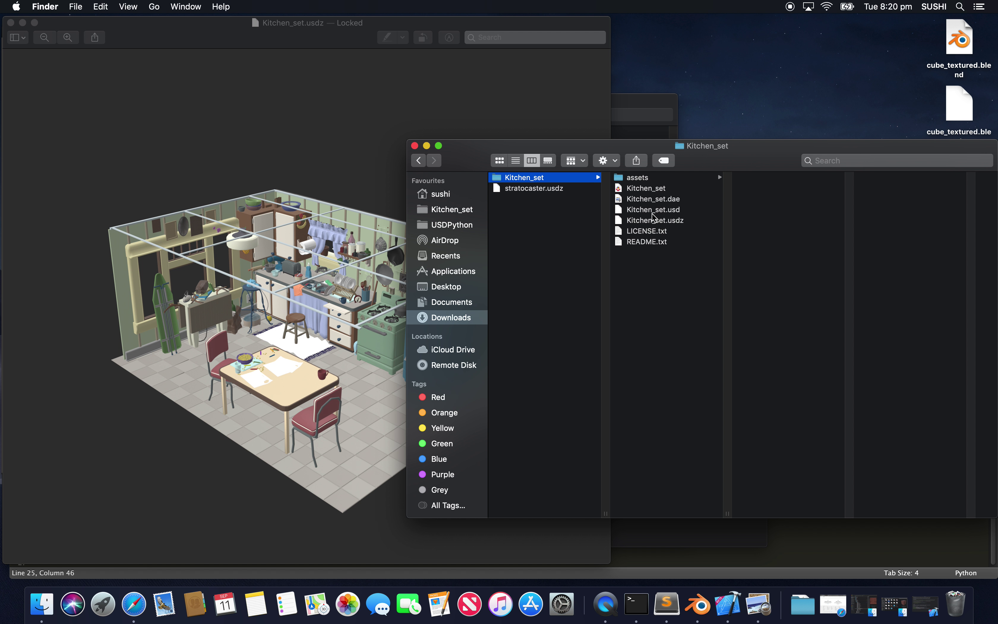
{"action": "left_click", "coordinate": [562, 191]}
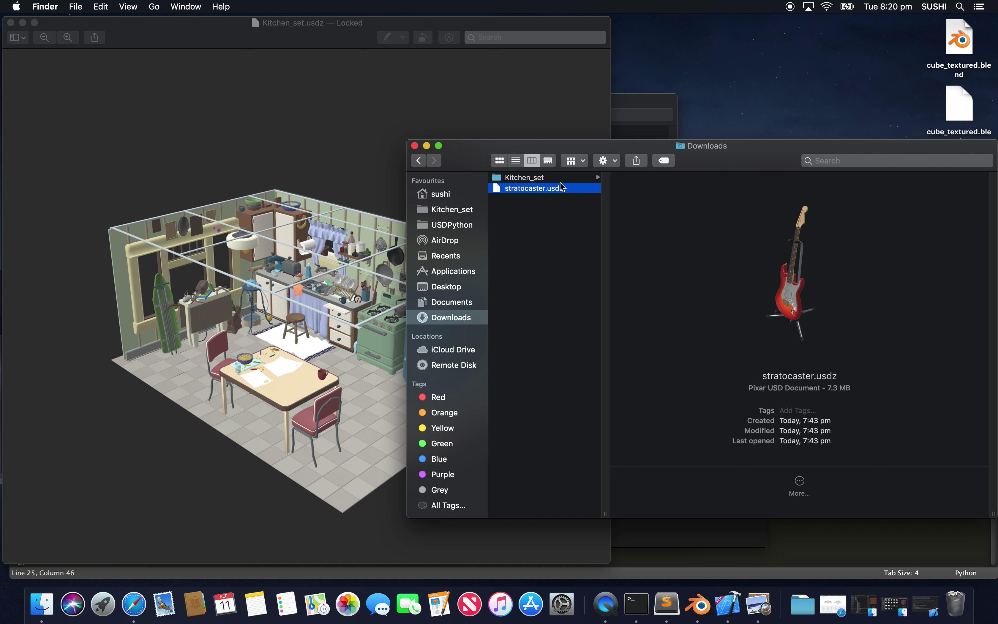
{"action": "left_click", "coordinate": [561, 180]}
{"action": "left_click", "coordinate": [666, 189]}
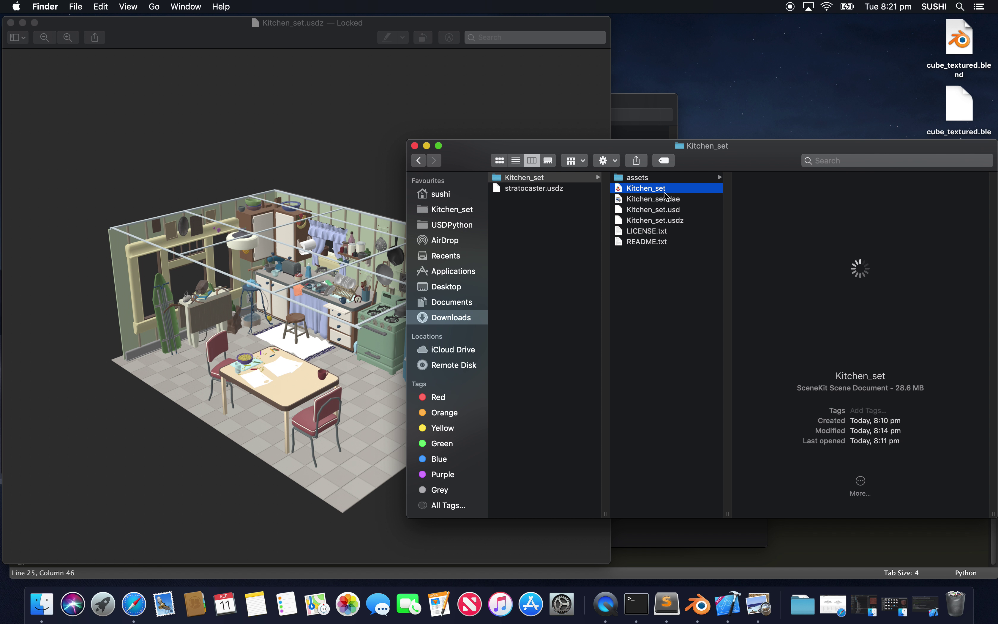
{"action": "left_click", "coordinate": [666, 178]}
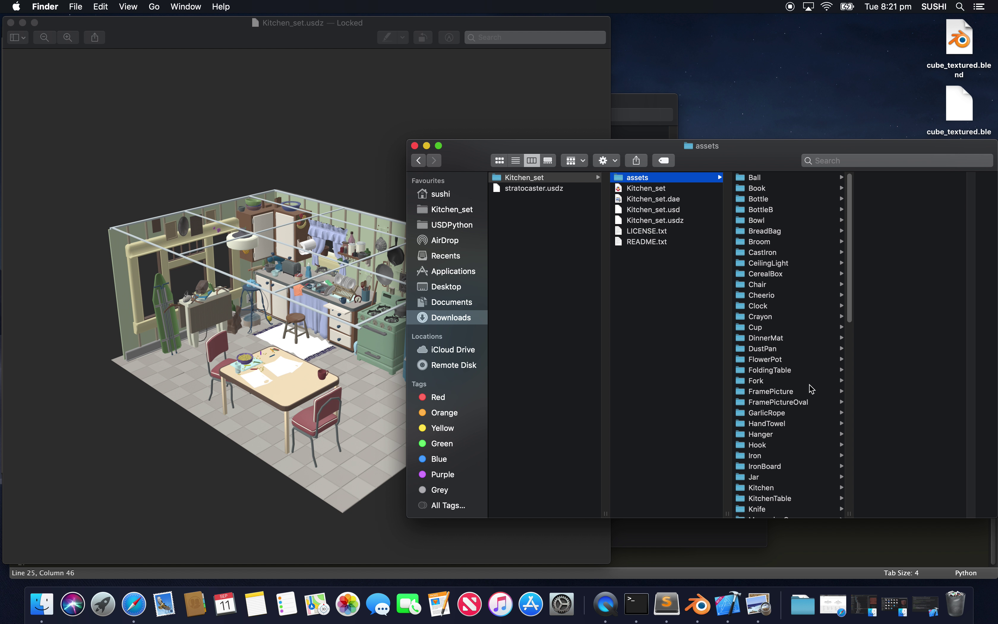
{"action": "scroll", "coordinate": [814, 387], "scroll_direction": "down", "scroll_amount": 6}
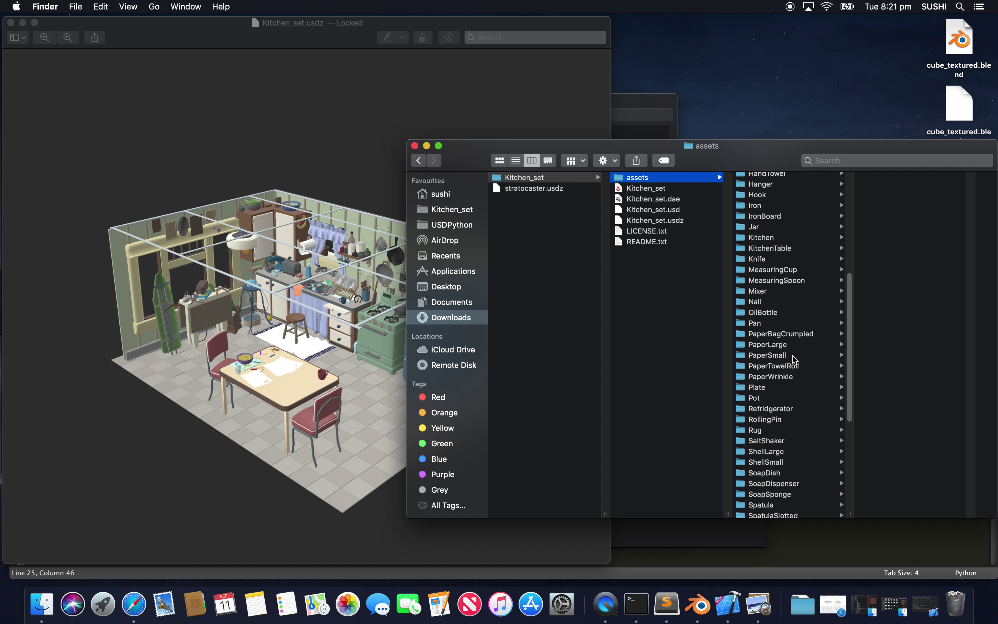
{"action": "left_click", "coordinate": [795, 238]}
{"action": "left_click", "coordinate": [891, 209]}
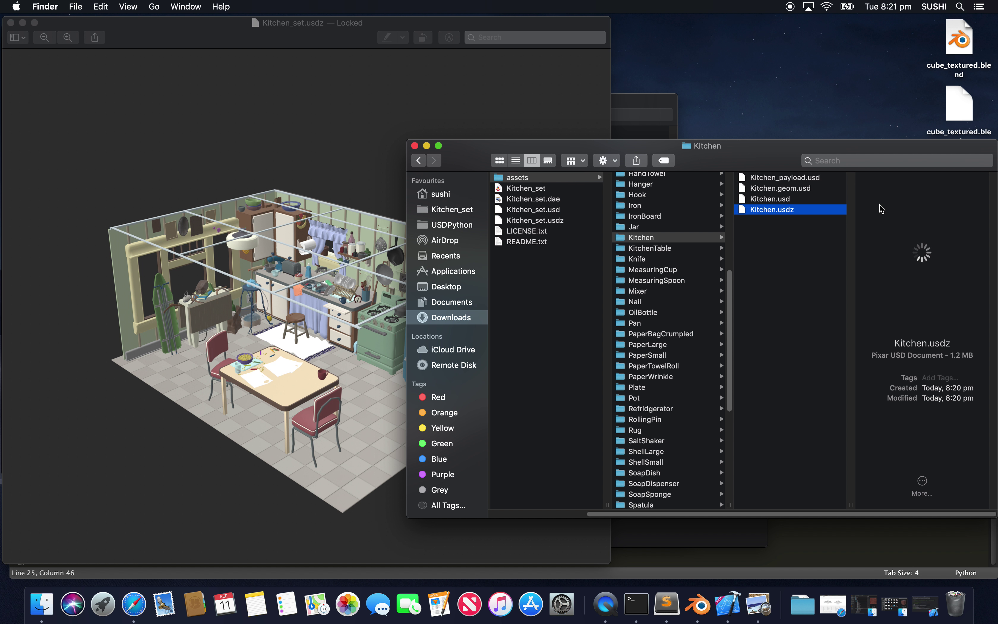
Preview Kitchen.usdz beside the open Kitchen_set model, close the Finder windows in front and reposition the samples assets window
{"action": "key", "text": "space"}
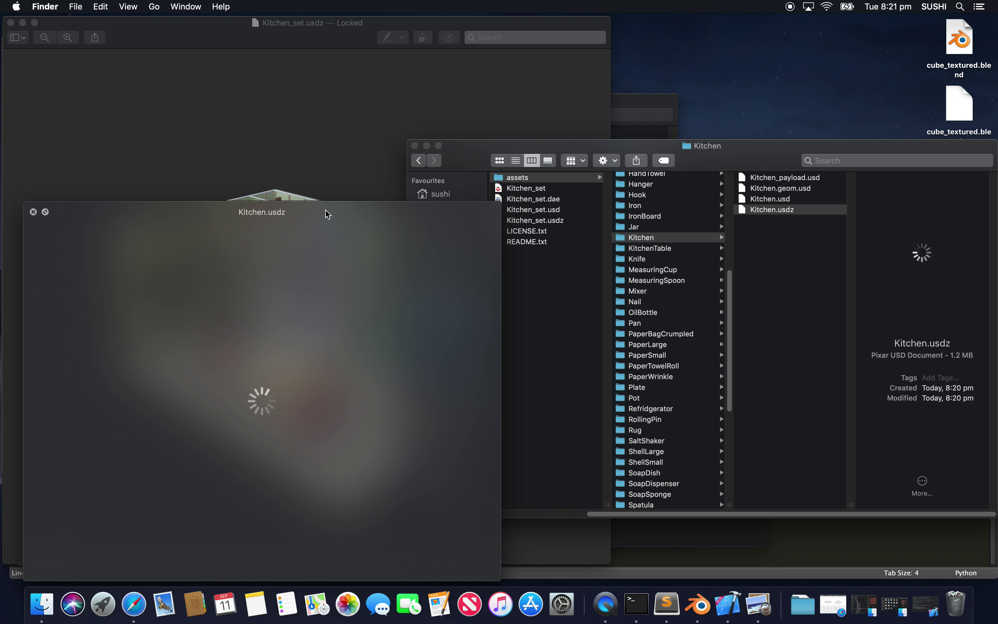
{"action": "left_click_drag", "start_coordinate": [326, 215], "coordinate": [805, 62]}
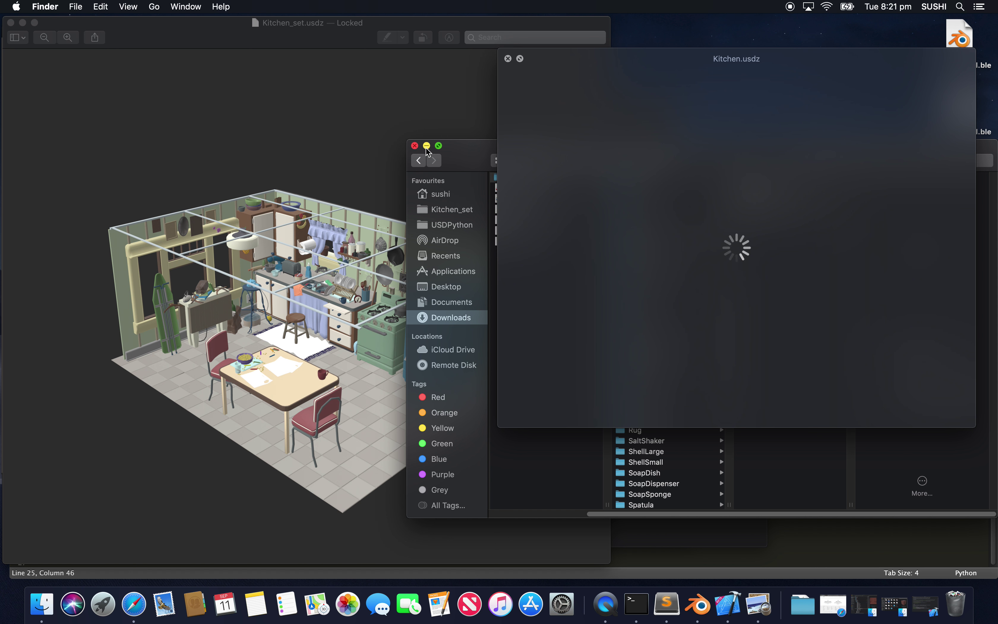
{"action": "left_click", "coordinate": [415, 146]}
{"action": "left_click", "coordinate": [426, 102]}
{"action": "key", "text": "super+w"}
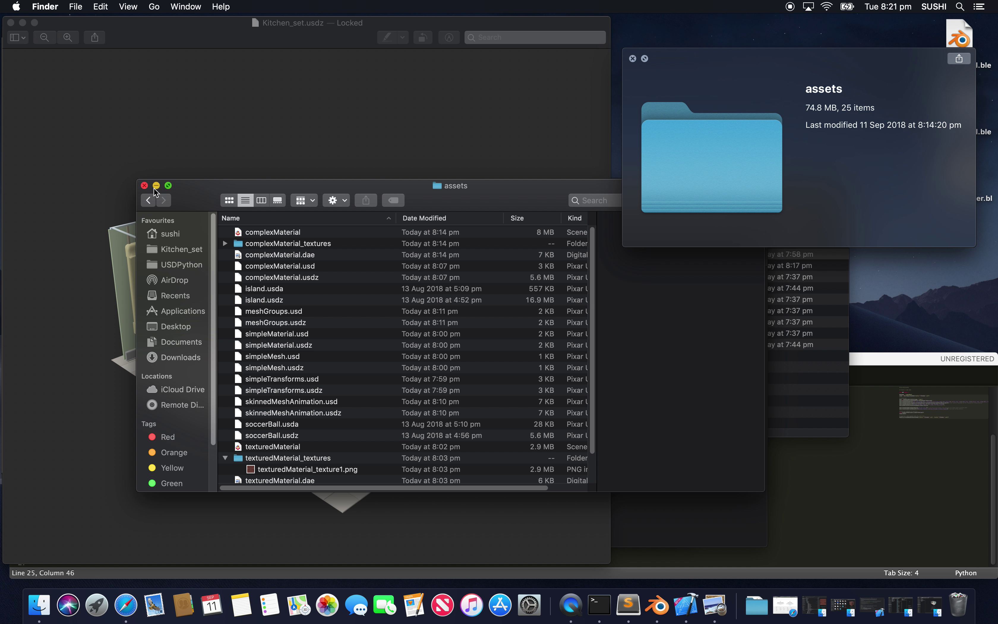
{"action": "left_click_drag", "start_coordinate": [231, 189], "coordinate": [293, 257]}
Switch to Blender, inspect the imported kitchen from several angles, show the omni lamp's settings and return to the desktop
{"action": "key", "text": "ctrl+Right"}
{"action": "left_click", "coordinate": [537, 298]}
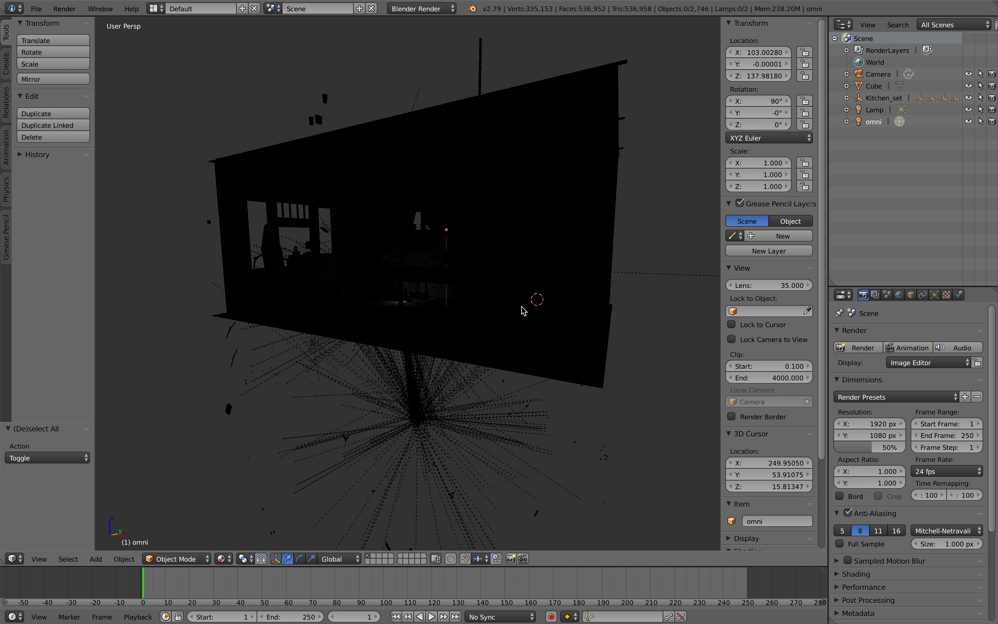
{"action": "left_click_drag", "start_coordinate": [521, 308], "coordinate": [485, 310]}
{"action": "scroll", "coordinate": [486, 315], "scroll_direction": "left", "scroll_amount": 5}
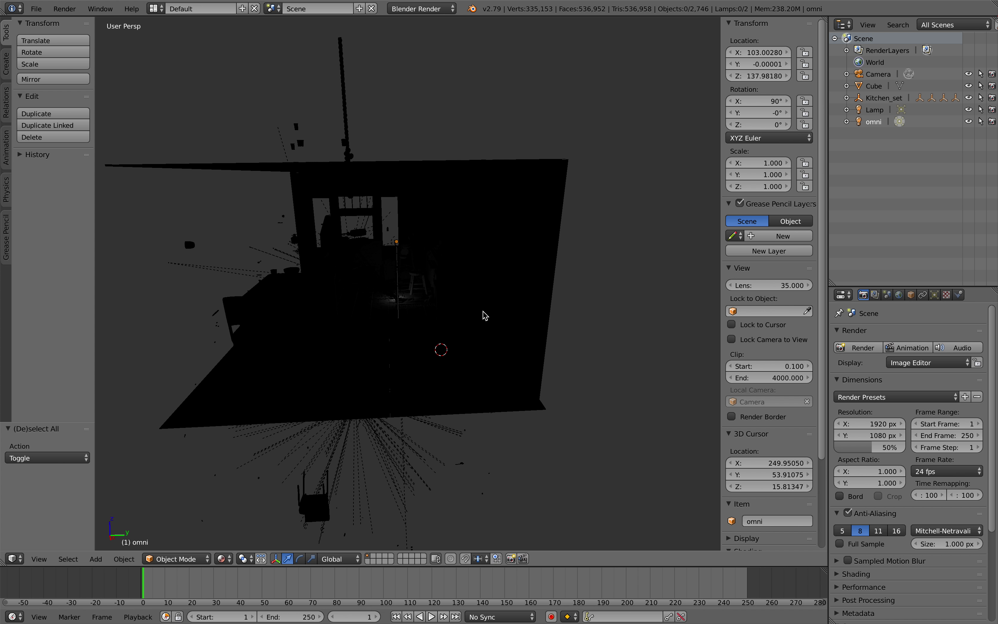
{"action": "left_click", "coordinate": [934, 295]}
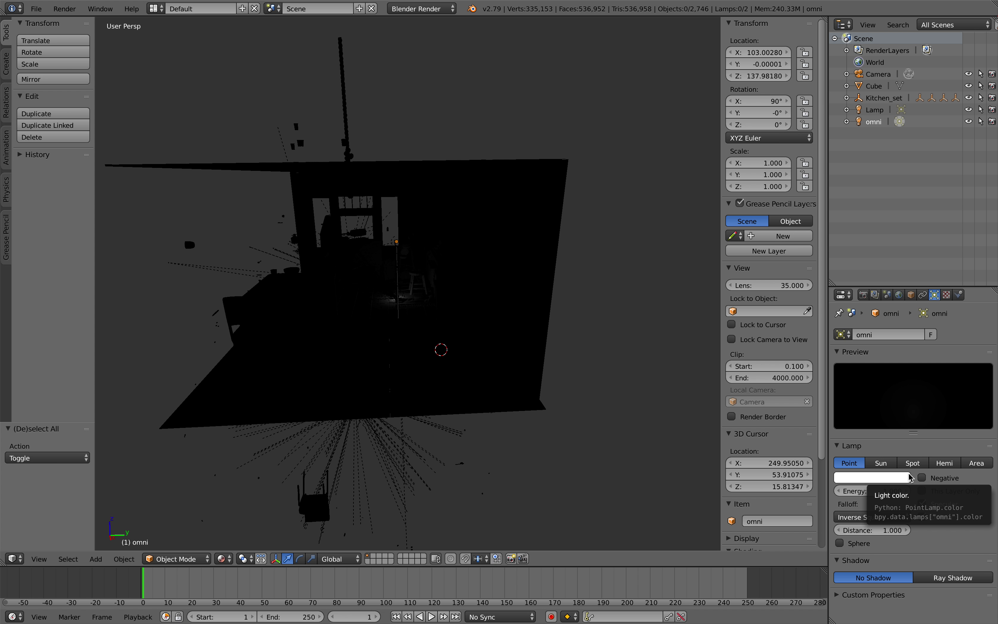
{"action": "left_click_drag", "start_coordinate": [453, 330], "coordinate": [484, 332]}
{"action": "scroll", "coordinate": [510, 337], "scroll_direction": "down", "scroll_amount": 2}
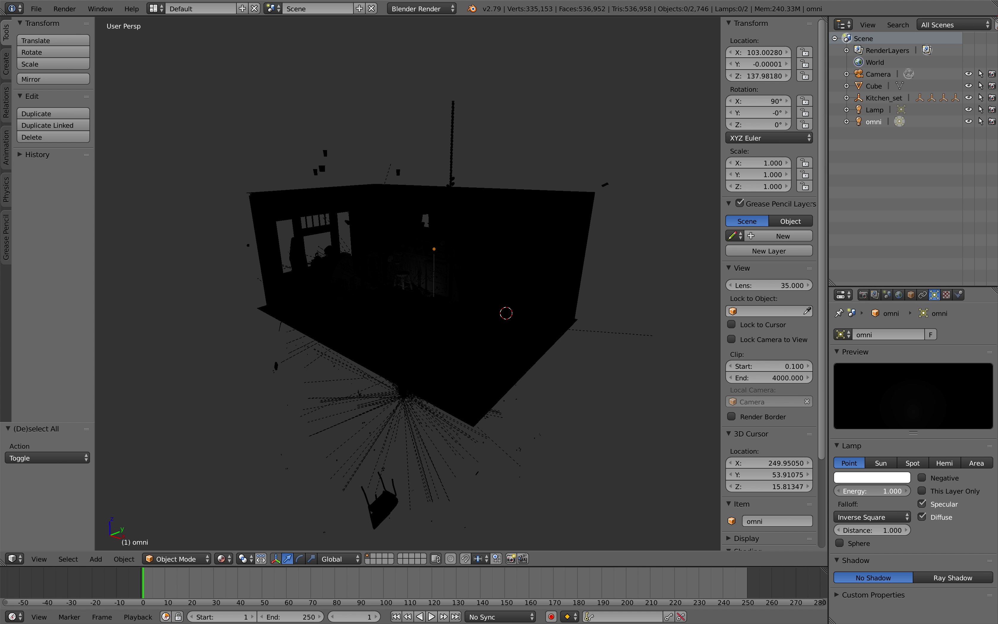
{"action": "key", "text": "ctrl+Left"}
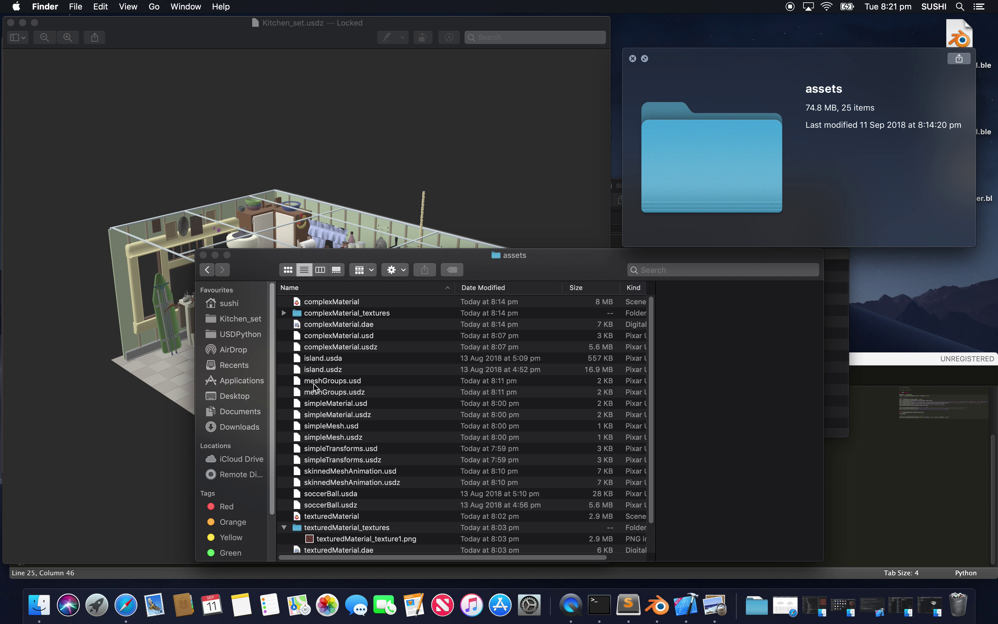
Look through the Desktop and Documents folders, ending in Downloads
{"action": "scroll", "coordinate": [325, 503], "scroll_direction": "down", "scroll_amount": 3}
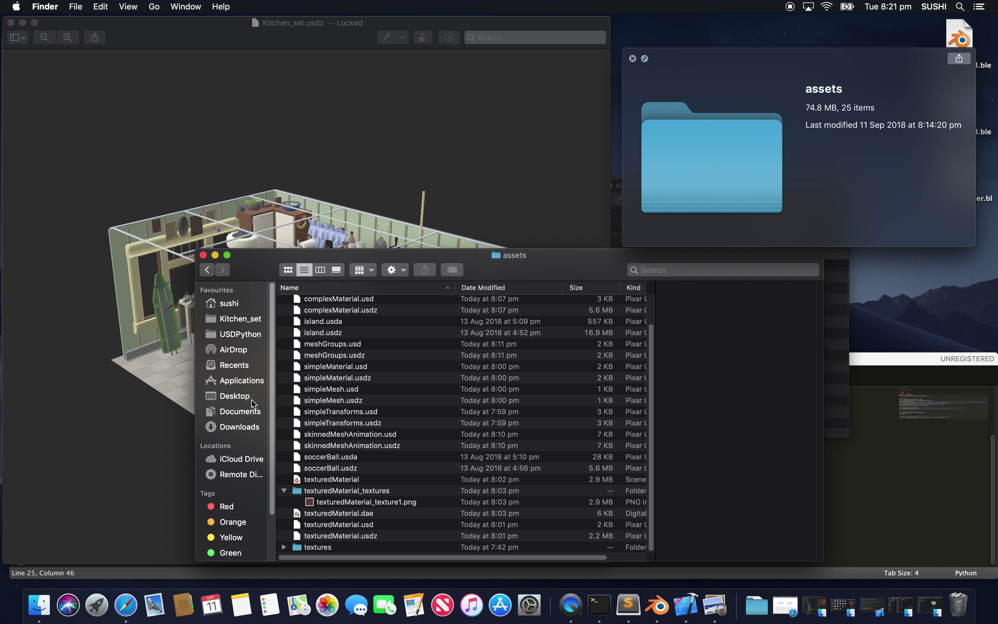
{"action": "left_click", "coordinate": [234, 396]}
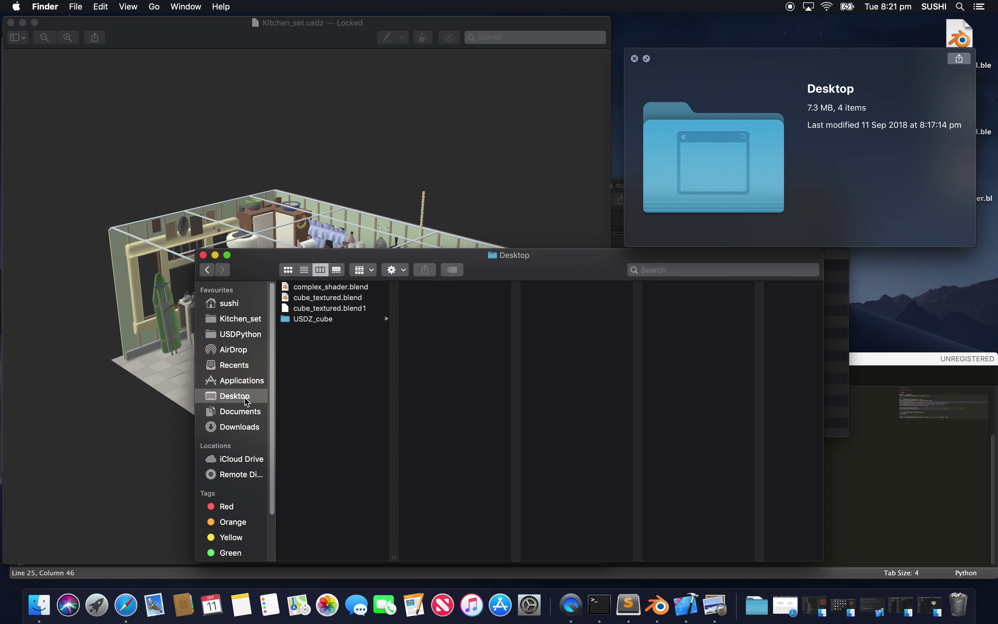
{"action": "left_click", "coordinate": [250, 414]}
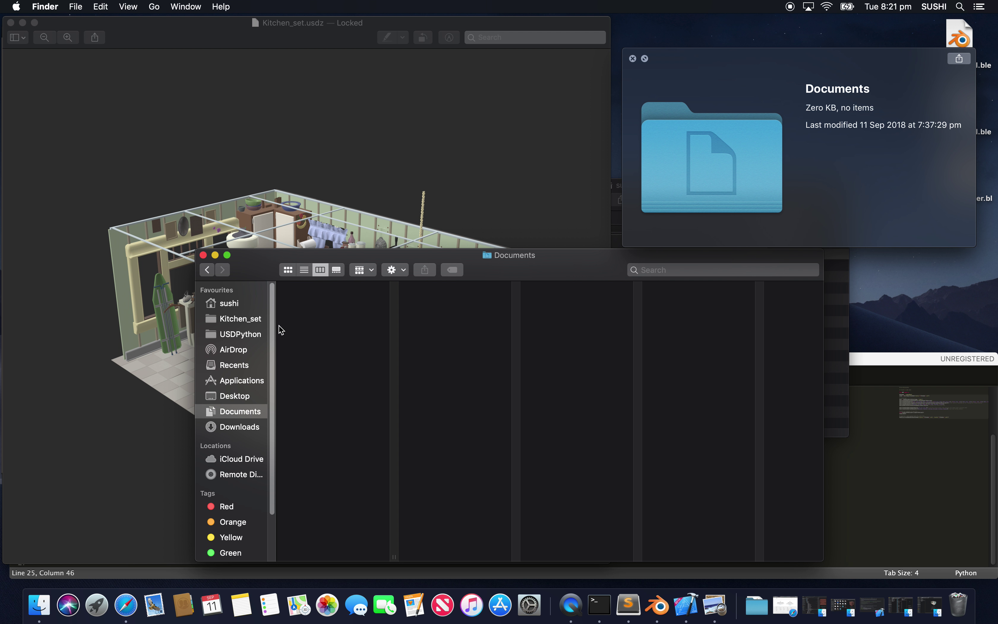
{"action": "left_click", "coordinate": [241, 429]}
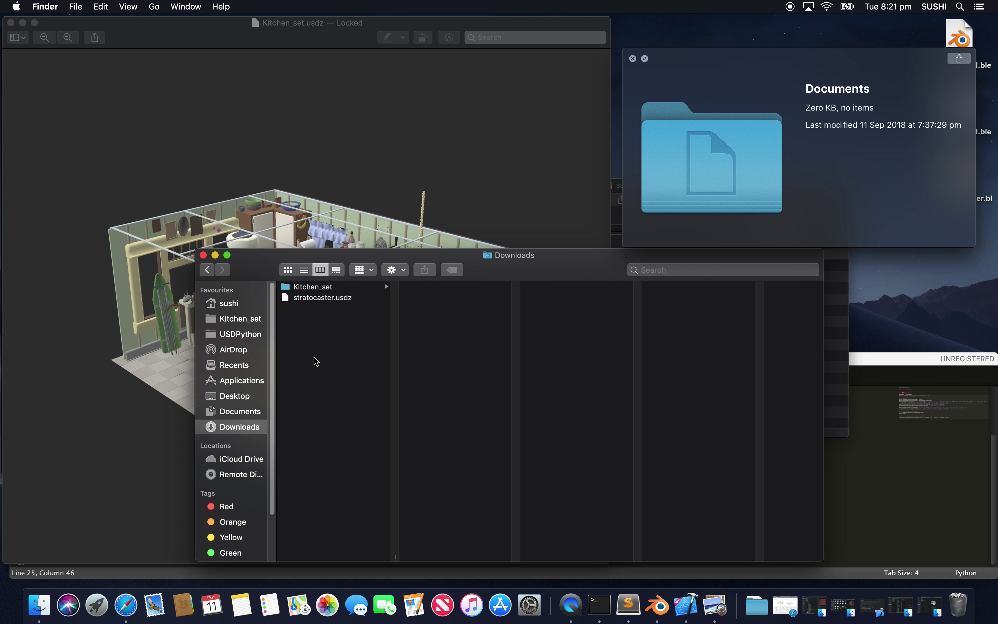
Open Kitchen_set, its assets folder and the Kitchen subfolder, and select Kitchen.usdz
{"action": "left_click", "coordinate": [328, 287]}
{"action": "left_click", "coordinate": [454, 329]}
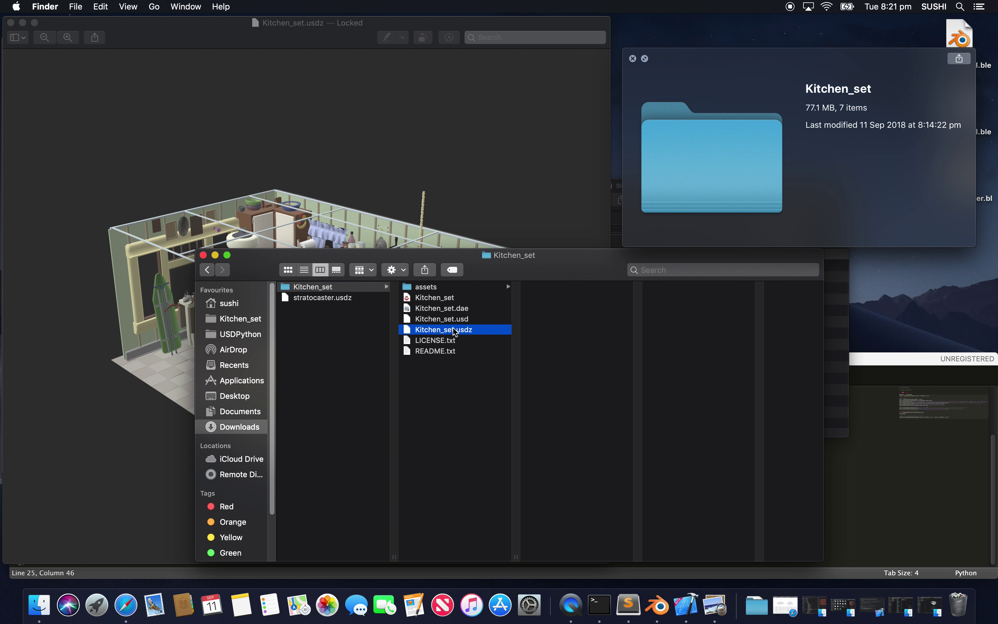
{"action": "left_click", "coordinate": [455, 288]}
{"action": "scroll", "coordinate": [589, 425], "scroll_direction": "down", "scroll_amount": 15}
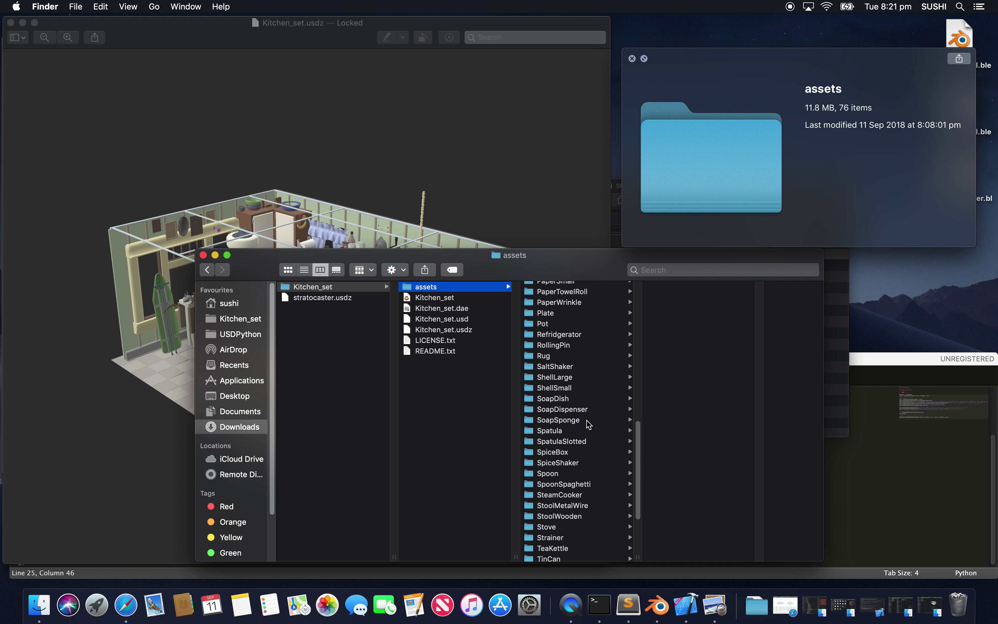
{"action": "scroll", "coordinate": [589, 425], "scroll_direction": "up", "scroll_amount": 15}
{"action": "scroll", "coordinate": [591, 408], "scroll_direction": "down", "scroll_amount": 10}
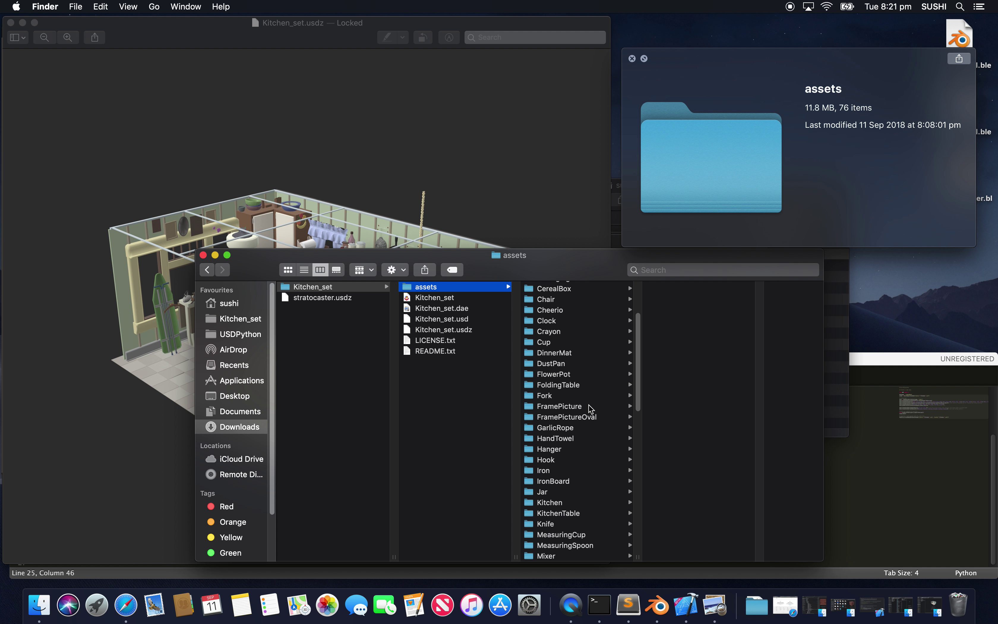
{"action": "left_click", "coordinate": [585, 406]}
{"action": "left_click", "coordinate": [583, 403]}
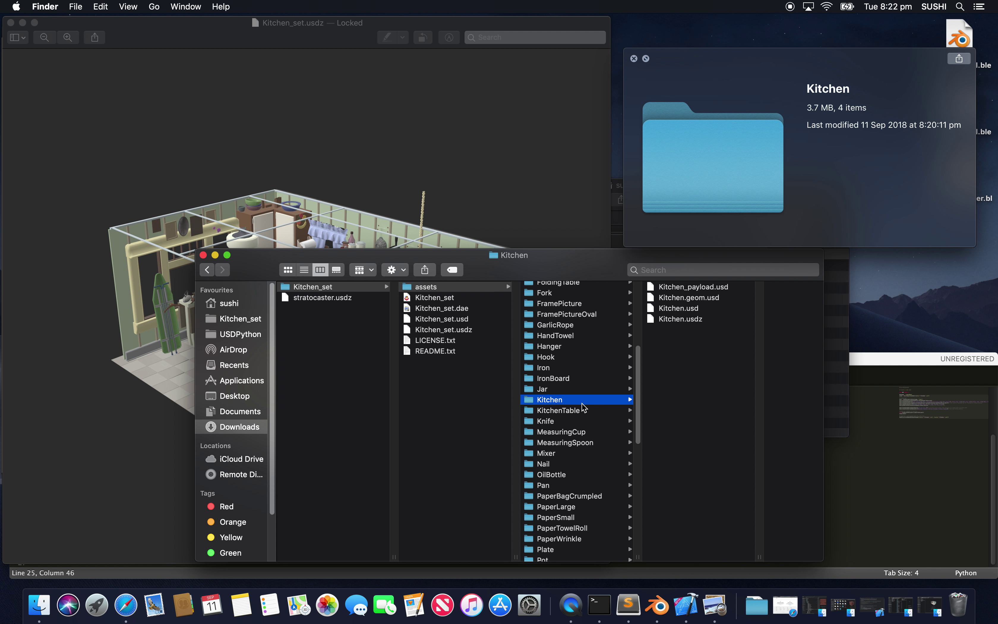
{"action": "left_click", "coordinate": [705, 318]}
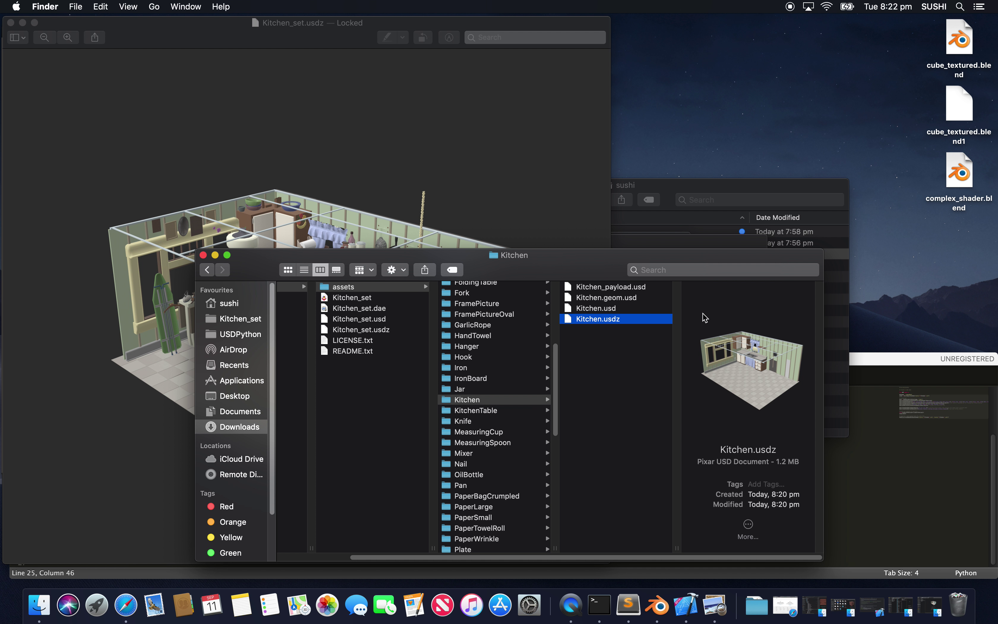
Preview Kitchen.usdz beside the open Kitchen_set model and minimise the Finder window in front
{"action": "left_click_drag", "start_coordinate": [623, 274], "coordinate": [693, 258]}
{"action": "key", "text": "Up"}
{"action": "key", "text": "Down"}
{"action": "key", "text": "space"}
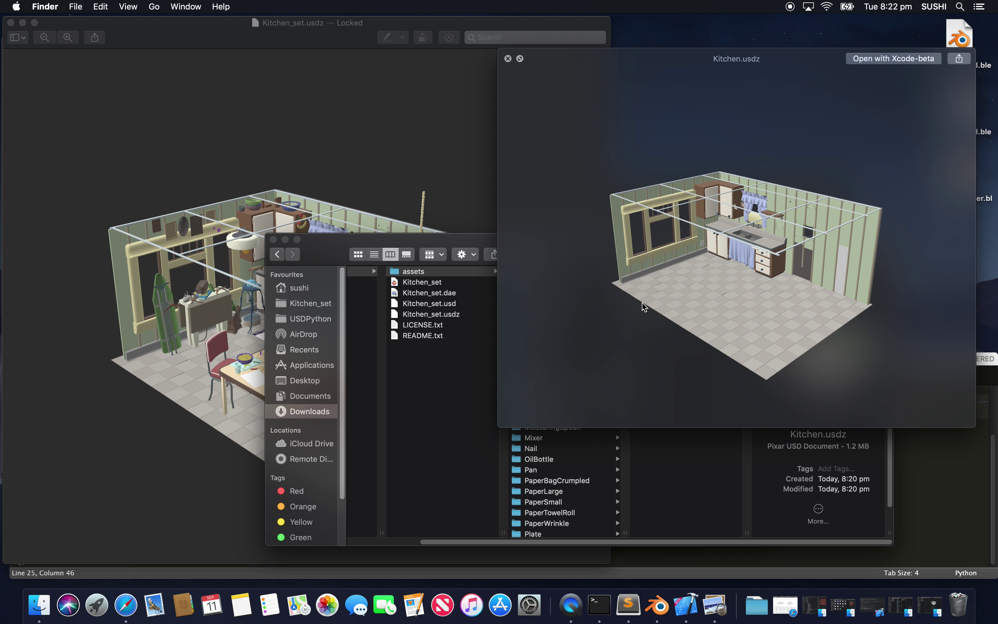
{"action": "left_click", "coordinate": [286, 240]}
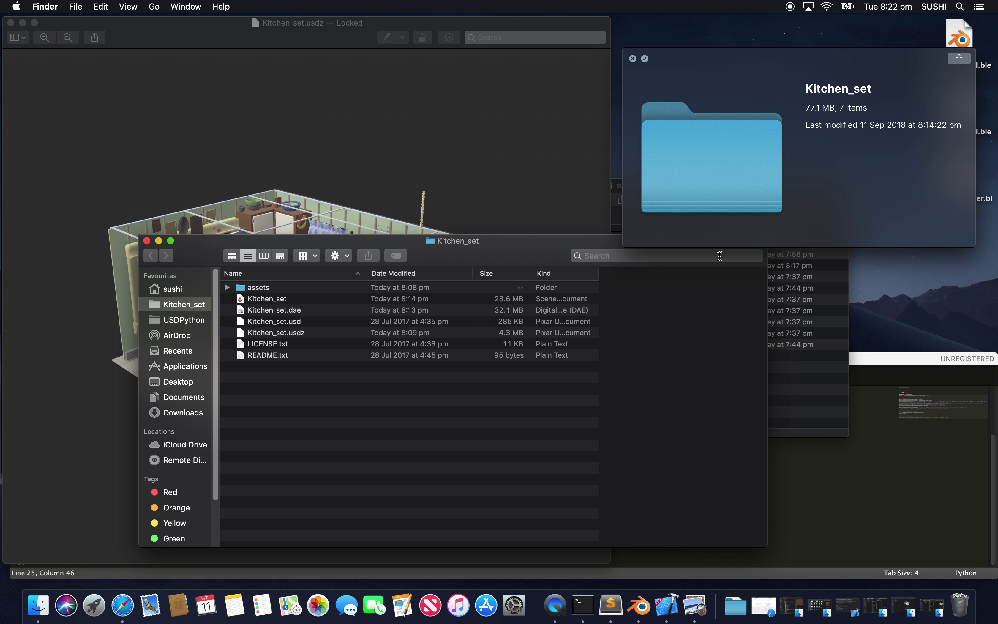
Move the Kitchen_set folder window clear of the model, open assets and then Kitchen, and select Kitchen.usdz
{"action": "left_click_drag", "start_coordinate": [362, 265], "coordinate": [489, 378]}
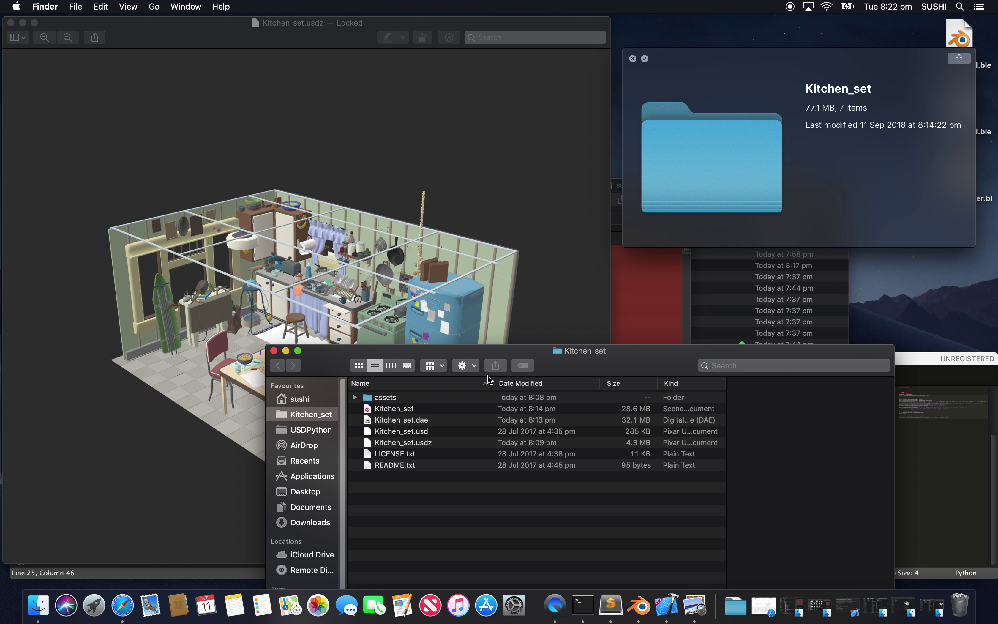
{"action": "left_click", "coordinate": [383, 398]}
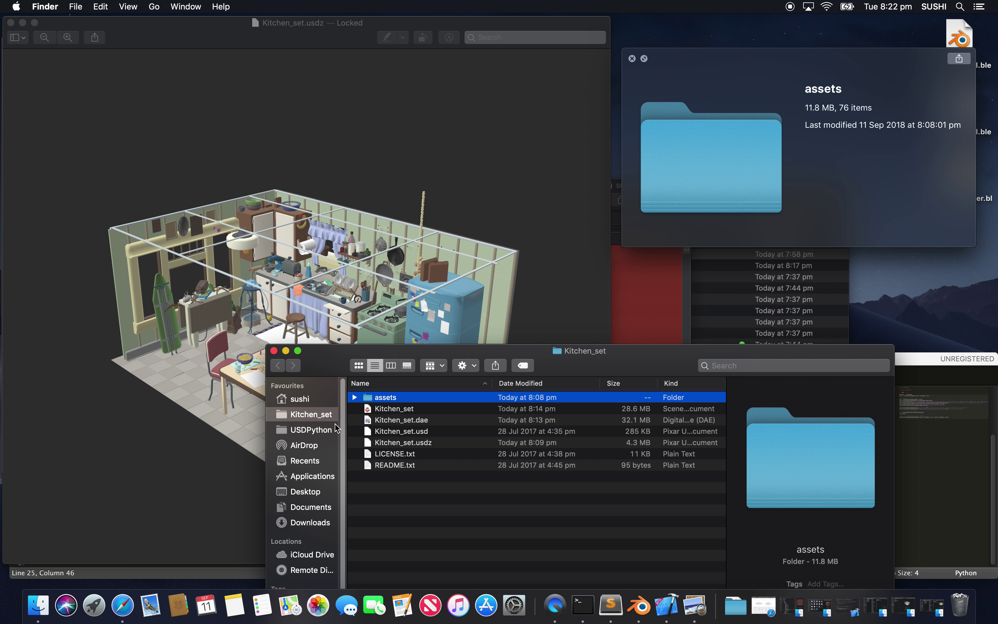
{"action": "double_click", "coordinate": [382, 400]}
{"action": "scroll", "coordinate": [409, 498], "scroll_direction": "down", "scroll_amount": 10}
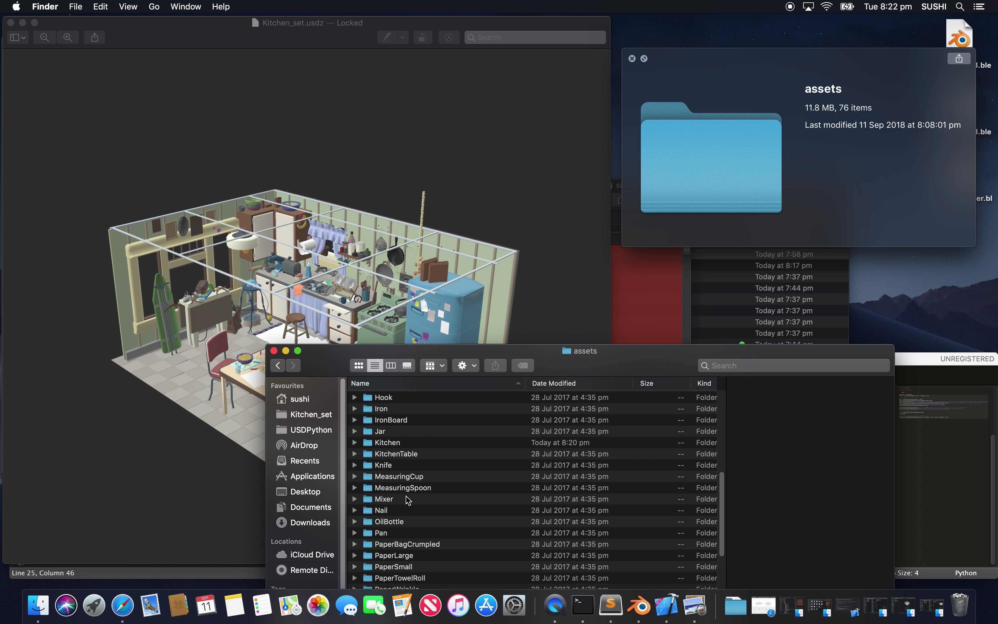
{"action": "left_click", "coordinate": [402, 443]}
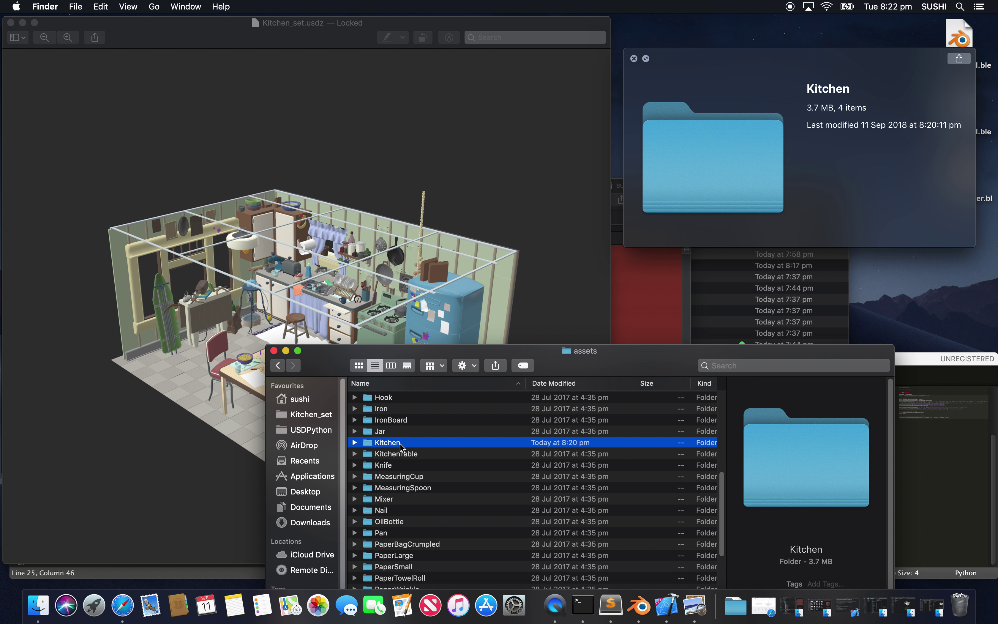
{"action": "double_click", "coordinate": [397, 444]}
{"action": "left_click", "coordinate": [402, 434]}
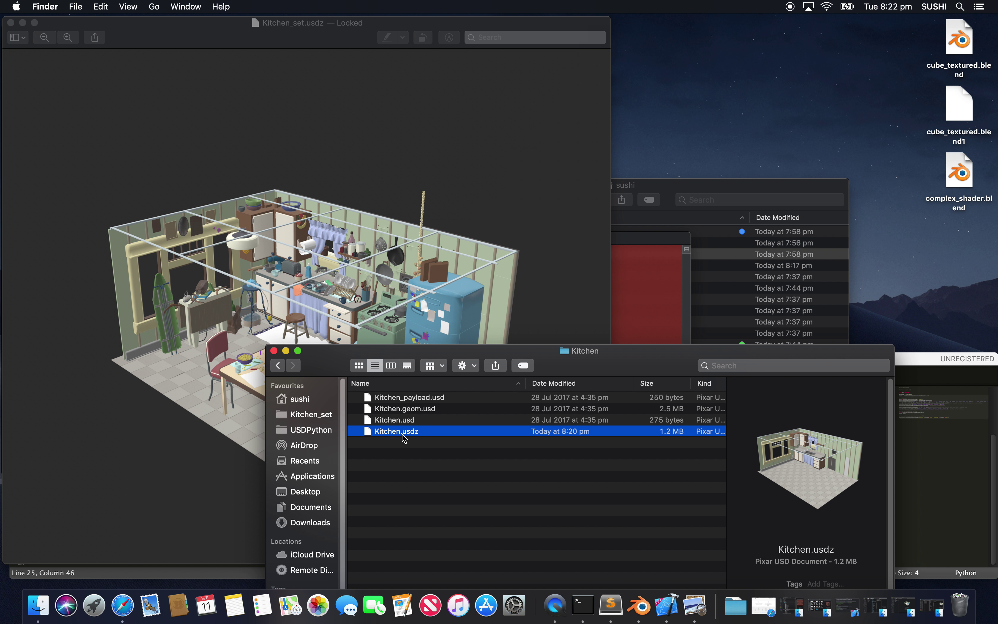
Preview Kitchen.usdz, move the Finder window out of the way, examine the empty kitchen and enlarge the preview
{"action": "key", "text": "space"}
{"action": "left_click_drag", "start_coordinate": [383, 363], "coordinate": [434, 530]}
{"action": "left_click_drag", "start_coordinate": [709, 301], "coordinate": [751, 285]}
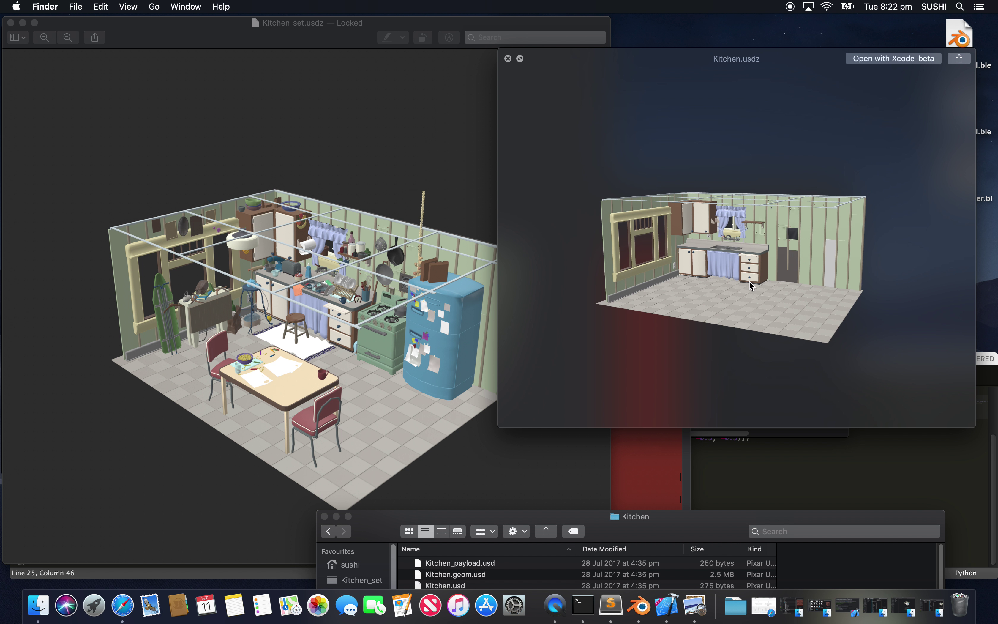
{"action": "scroll", "coordinate": [748, 286], "scroll_direction": "down", "scroll_amount": 3}
{"action": "scroll", "coordinate": [736, 291], "scroll_direction": "up", "scroll_amount": 8}
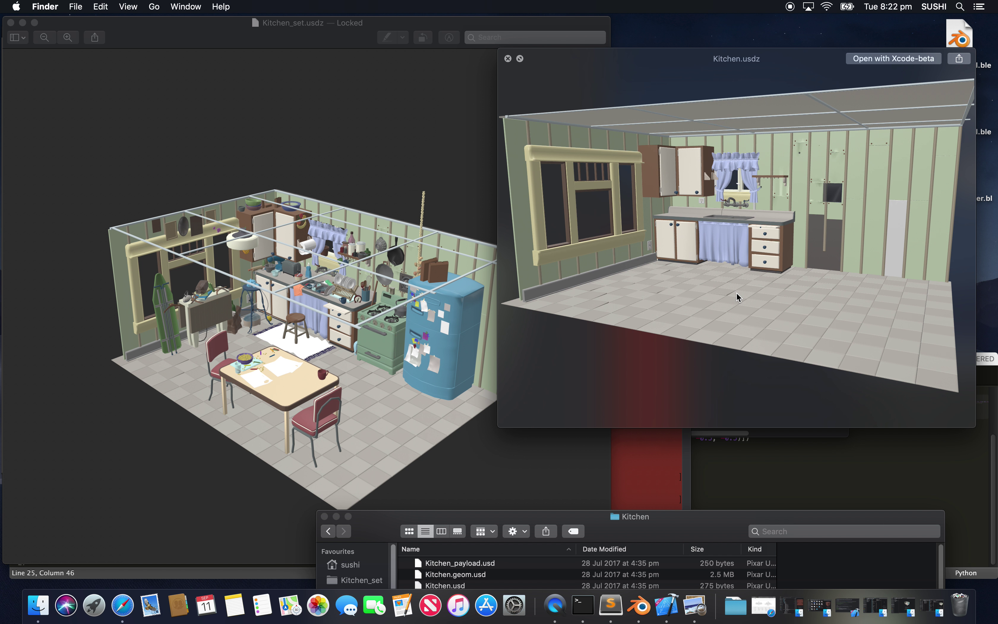
{"action": "left_click_drag", "start_coordinate": [502, 435], "coordinate": [481, 559]}
{"action": "scroll", "coordinate": [621, 423], "scroll_direction": "up", "scroll_amount": 2}
Bring Kitchen_set.usdz to the front and examine the whole kitchen, closing in on the items on the table
{"action": "left_click", "coordinate": [348, 371]}
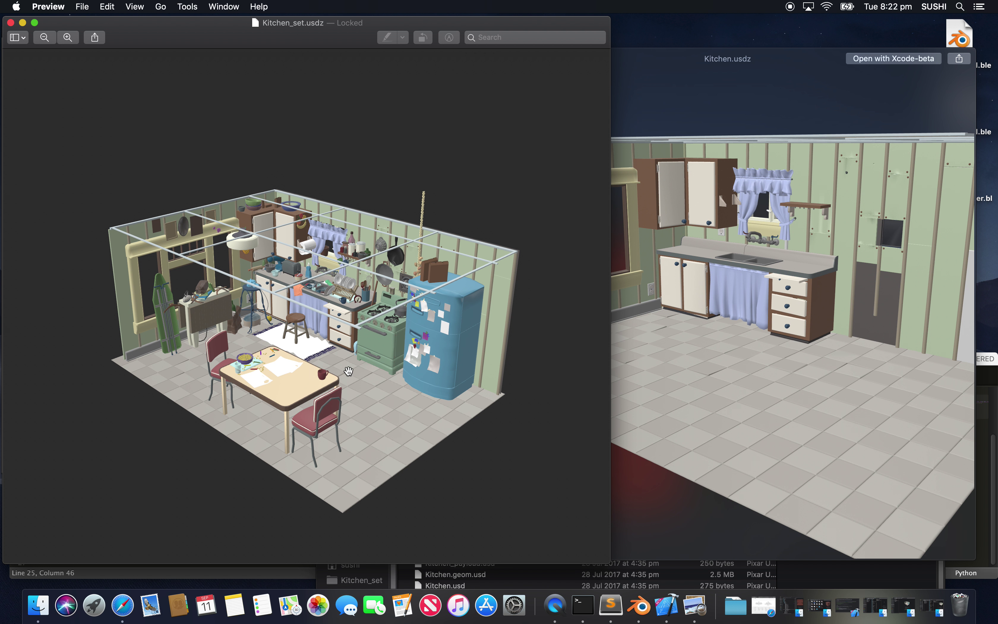
{"action": "left_click_drag", "start_coordinate": [352, 362], "coordinate": [370, 341]}
{"action": "scroll", "coordinate": [370, 341], "scroll_direction": "down", "scroll_amount": 3}
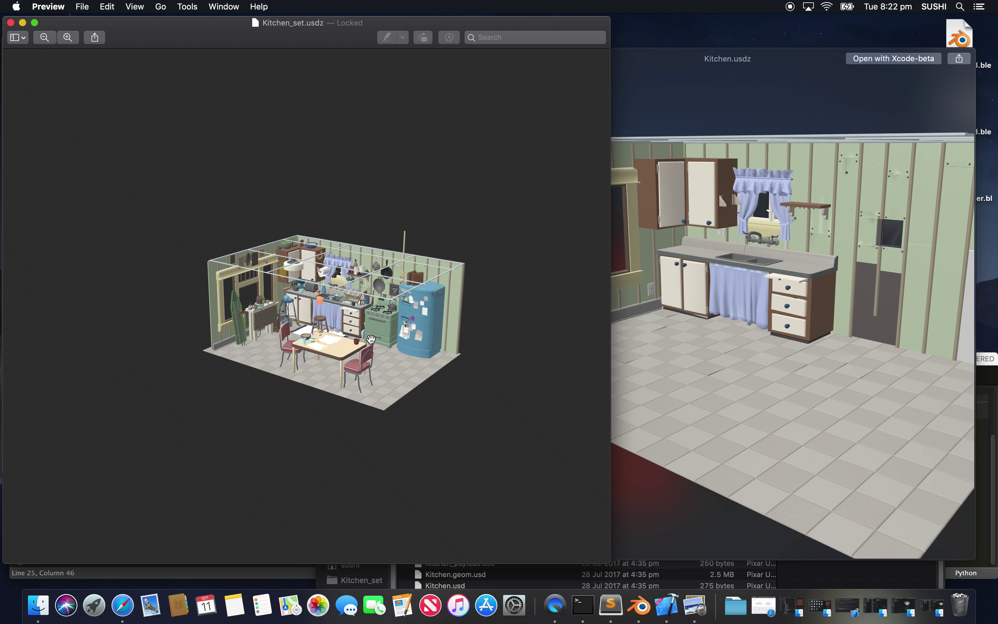
{"action": "scroll", "coordinate": [370, 340], "scroll_direction": "up", "scroll_amount": 4}
{"action": "scroll", "coordinate": [370, 340], "scroll_direction": "up", "scroll_amount": 6}
{"action": "scroll", "coordinate": [344, 328], "scroll_direction": "left", "scroll_amount": 5}
{"action": "mouse_move", "coordinate": [344, 329]}
{"action": "left_mouse_down"}
{"action": "mouse_move", "coordinate": [343, 403]}
{"action": "mouse_move", "coordinate": [367, 352]}
{"action": "mouse_move", "coordinate": [322, 410]}
{"action": "mouse_move", "coordinate": [368, 336]}
{"action": "mouse_move", "coordinate": [345, 451]}
{"action": "mouse_move", "coordinate": [331, 320]}
{"action": "left_mouse_up"}
{"action": "scroll", "coordinate": [345, 451], "scroll_direction": "down", "scroll_amount": 3}
{"action": "scroll", "coordinate": [344, 430], "scroll_direction": "down", "scroll_amount": 4}
{"action": "scroll", "coordinate": [343, 429], "scroll_direction": "up", "scroll_amount": 10}
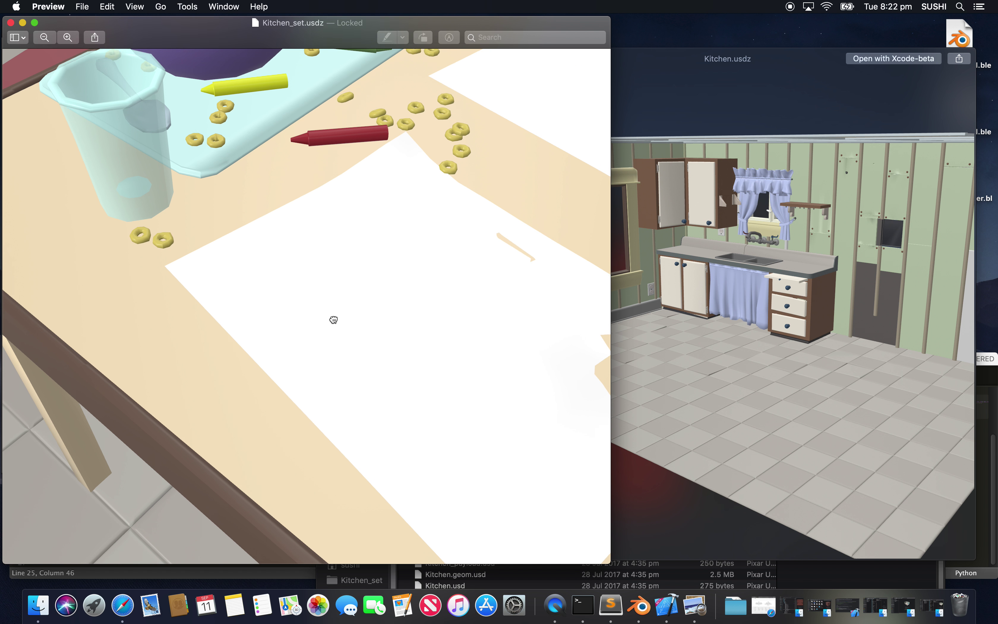
Examine the chair, rug, cabinets and ironing-board corner of the Kitchen_set.usdz model
{"action": "scroll", "coordinate": [375, 362], "scroll_direction": "down", "scroll_amount": 10}
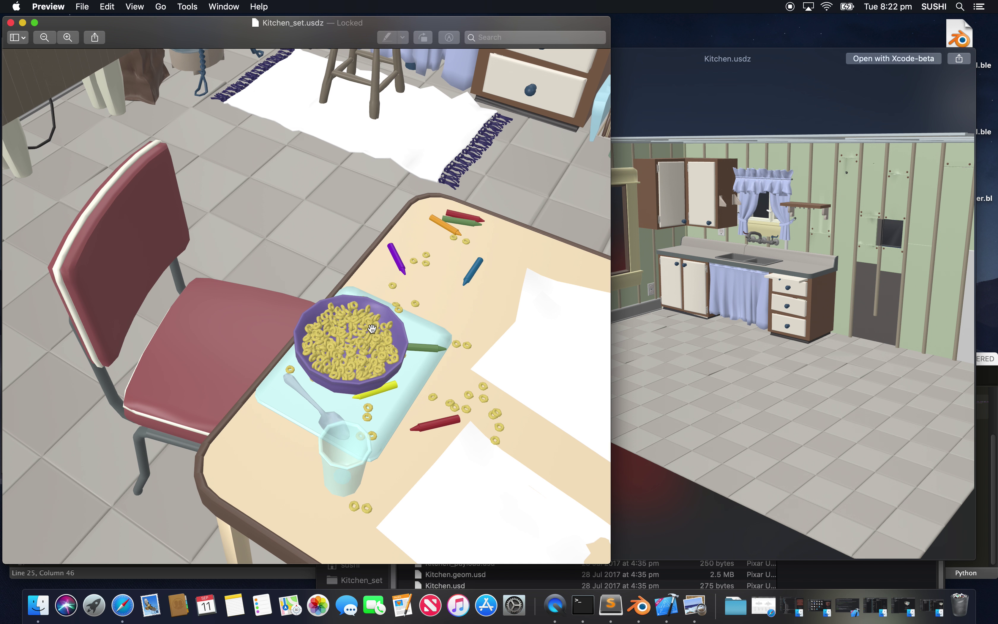
{"action": "scroll", "coordinate": [359, 346], "scroll_direction": "down", "scroll_amount": 15}
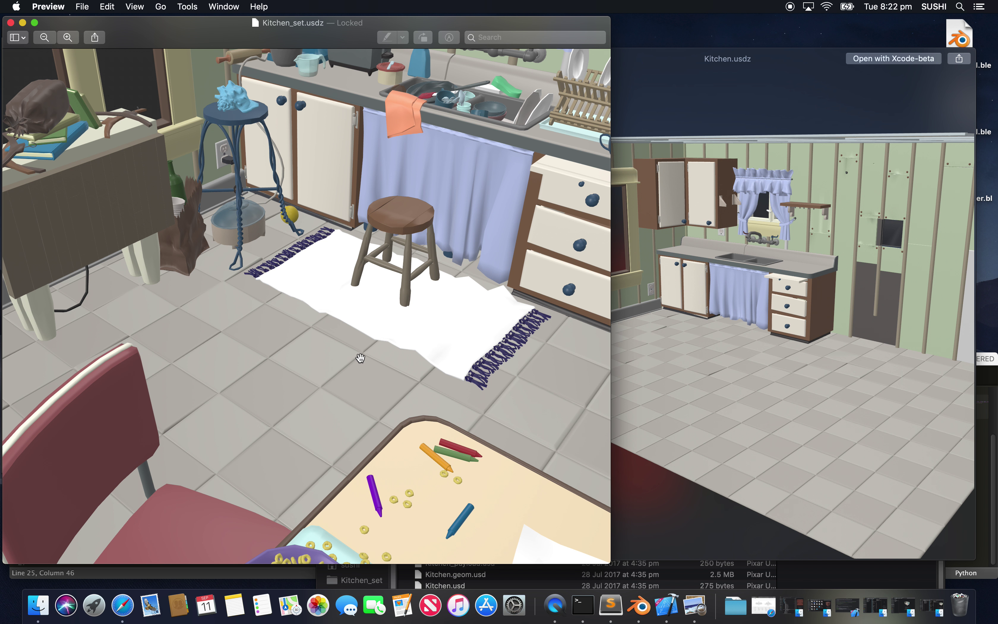
{"action": "scroll", "coordinate": [366, 329], "scroll_direction": "down", "scroll_amount": 15}
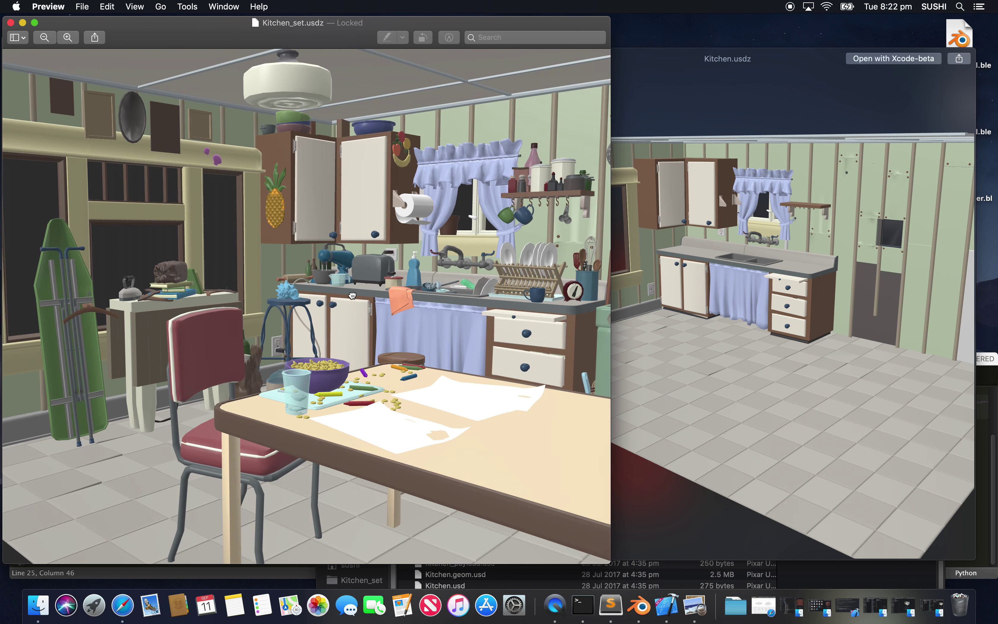
{"action": "scroll", "coordinate": [350, 330], "scroll_direction": "up", "scroll_amount": 15}
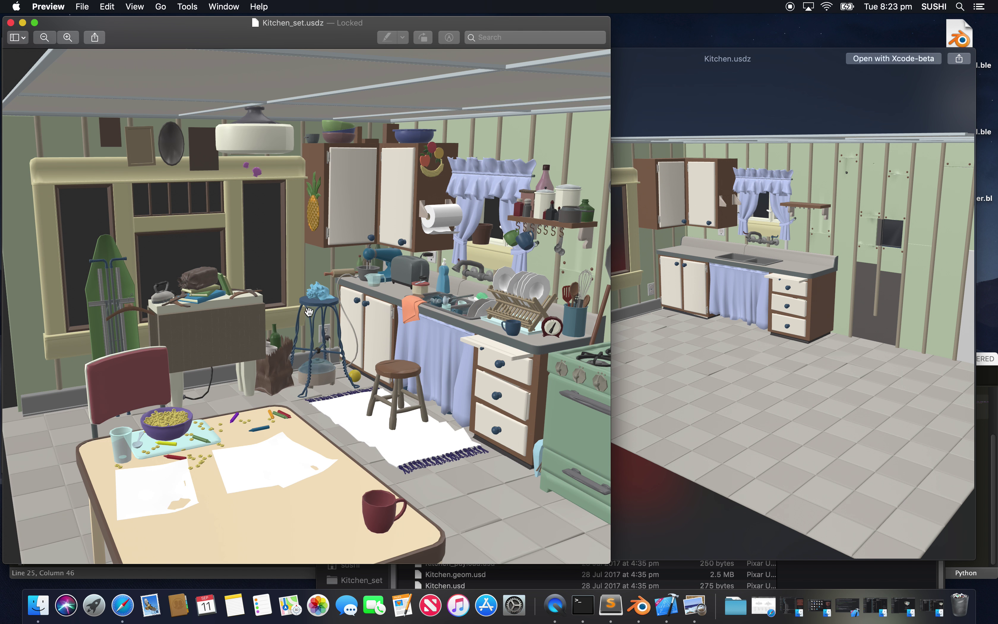
{"action": "left_click_drag", "start_coordinate": [419, 357], "coordinate": [336, 341]}
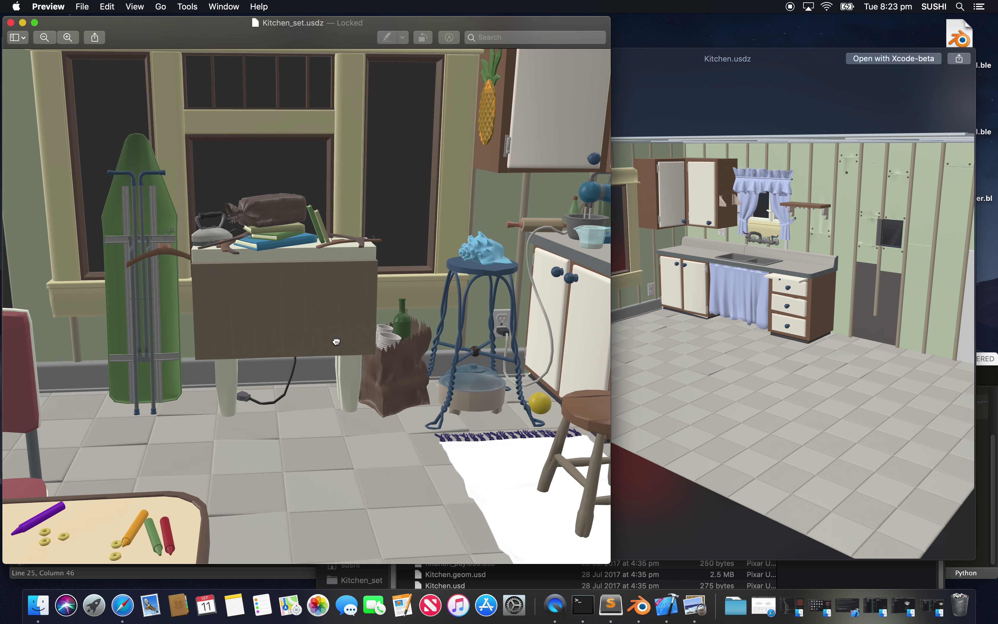
{"action": "left_click_drag", "start_coordinate": [424, 352], "coordinate": [474, 360]}
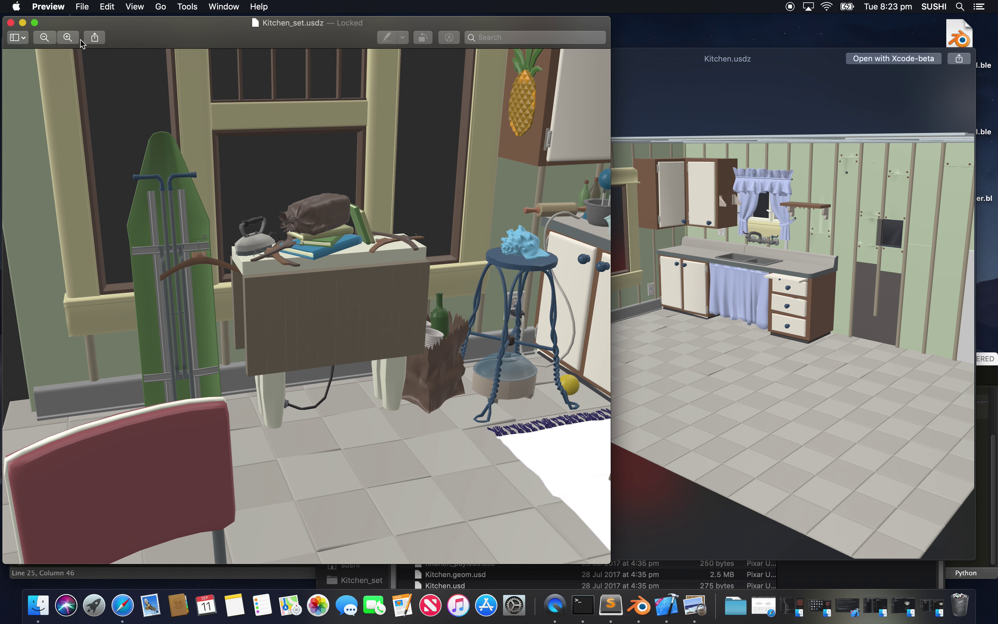
Show Kitchen_set.usdz in full screen and compare it with the kitchen imported into Blender
{"action": "key", "text": "ctrl+super+f"}
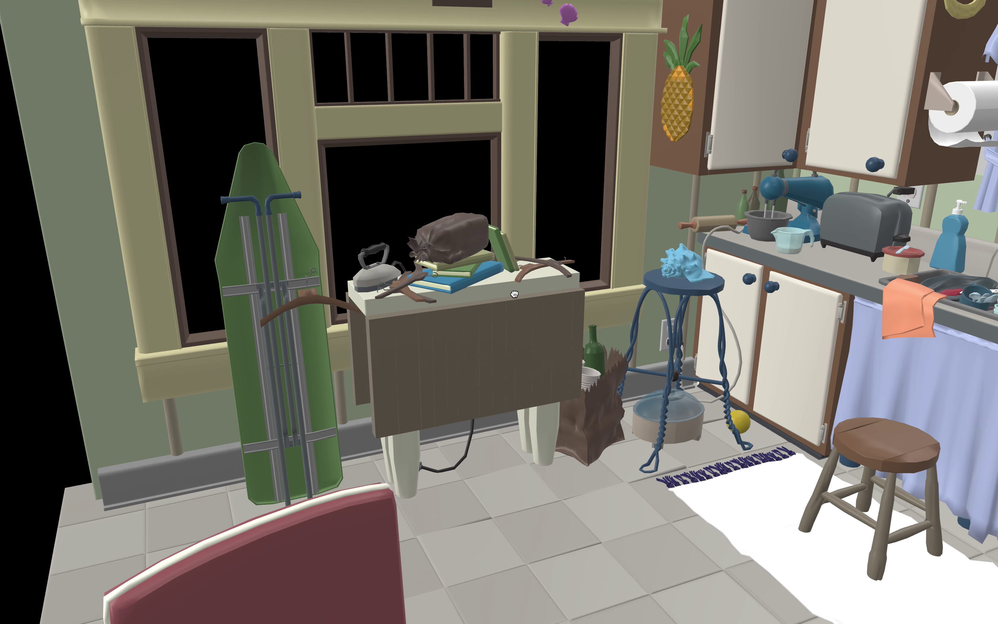
{"action": "left_click_drag", "start_coordinate": [514, 293], "coordinate": [717, 338]}
{"action": "scroll", "coordinate": [659, 351], "scroll_direction": "down", "scroll_amount": 3}
{"action": "key", "text": "ctrl+Right"}
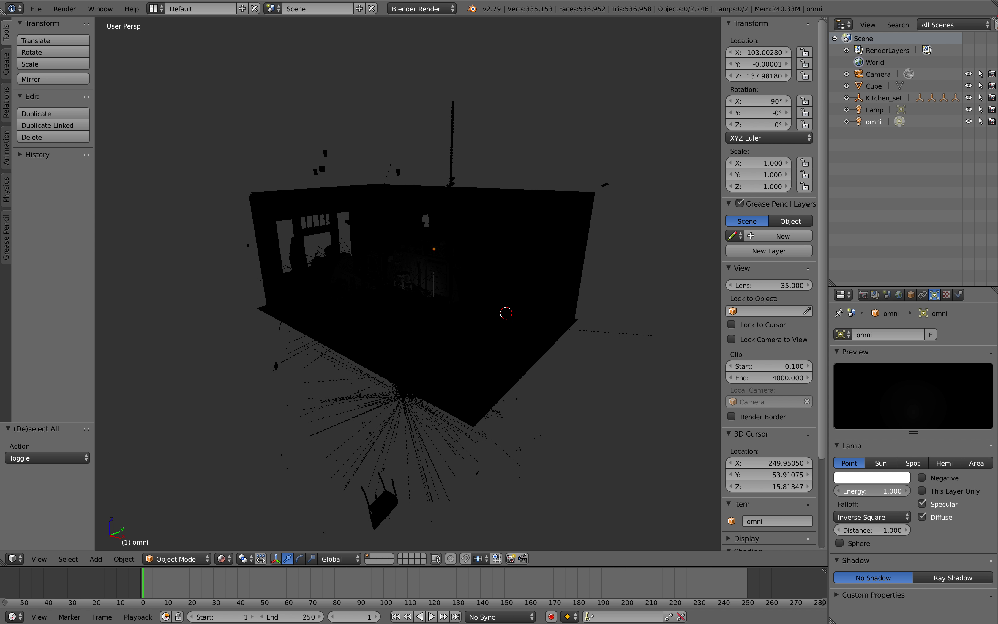
{"action": "key", "text": "ctrl+Left"}
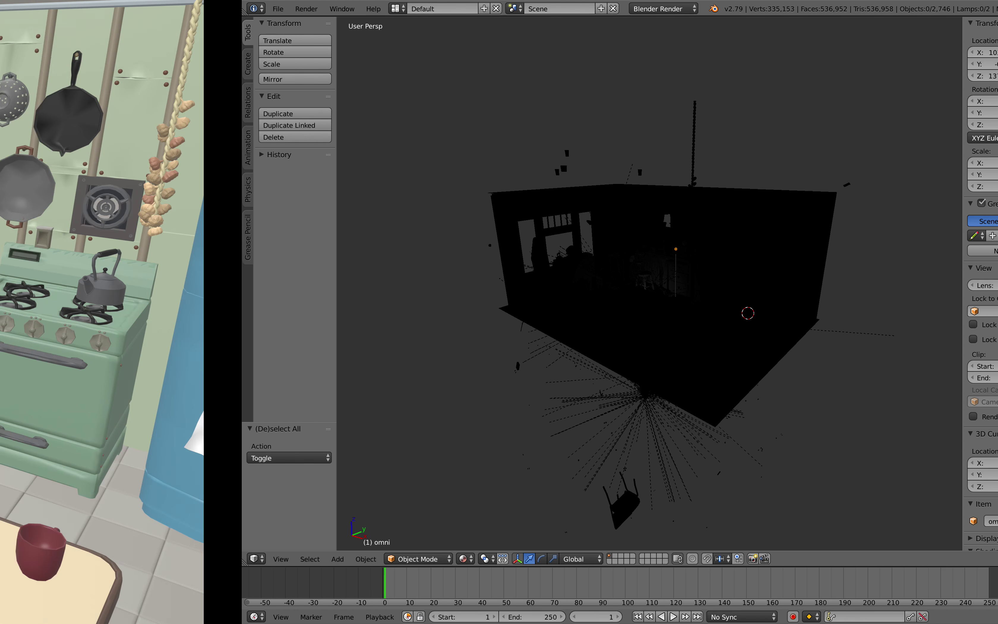
Examine the fridge magnets, stove, hanging pans and dish rack in the full-screen Kitchen_set model
{"action": "left_click_drag", "start_coordinate": [581, 329], "coordinate": [442, 306]}
{"action": "left_click_drag", "start_coordinate": [551, 354], "coordinate": [423, 440]}
{"action": "scroll", "coordinate": [423, 450], "scroll_direction": "down", "scroll_amount": 3}
{"action": "scroll", "coordinate": [497, 394], "scroll_direction": "up", "scroll_amount": 4}
{"action": "scroll", "coordinate": [497, 394], "scroll_direction": "up", "scroll_amount": 10}
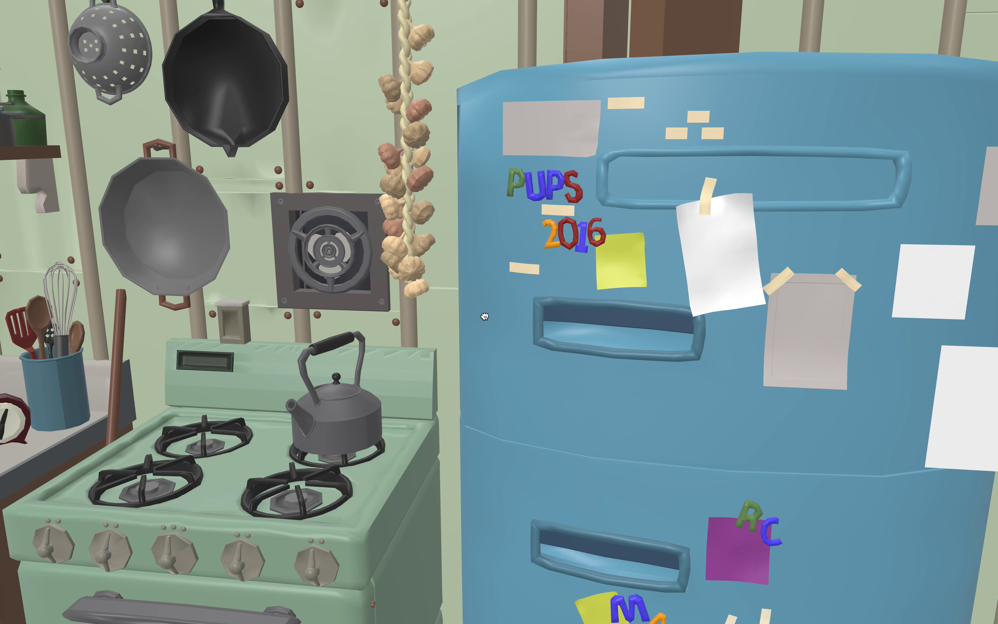
{"action": "left_click_drag", "start_coordinate": [483, 315], "coordinate": [714, 347]}
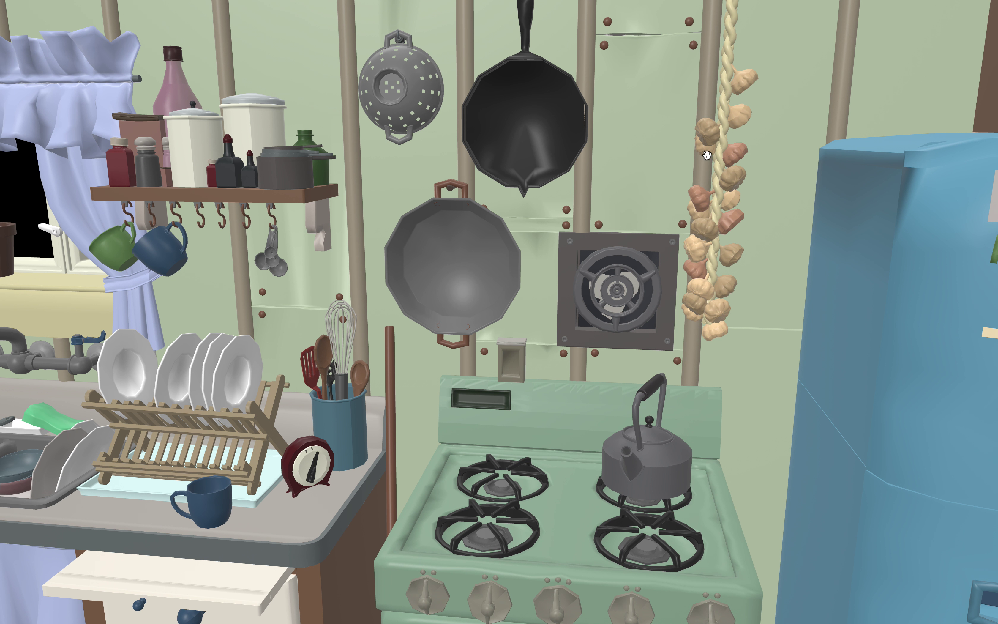
{"action": "left_click_drag", "start_coordinate": [512, 349], "coordinate": [649, 325]}
{"action": "left_click_drag", "start_coordinate": [553, 367], "coordinate": [650, 243]}
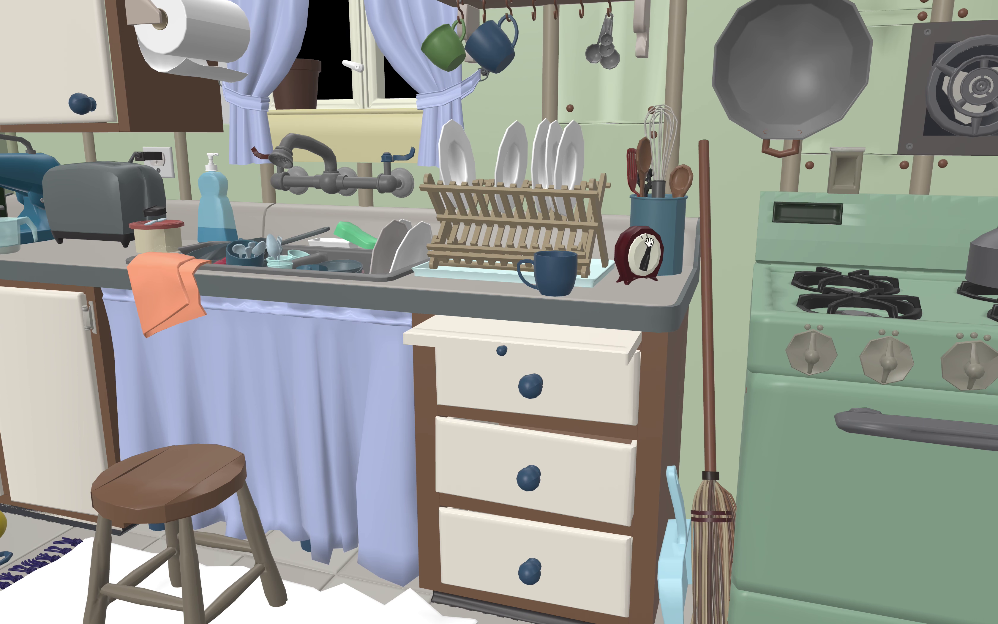
Examine the drawers, broom and counter area, turning towards the pineapple, toaster and blue stool
{"action": "left_click_drag", "start_coordinate": [689, 513], "coordinate": [675, 432]}
{"action": "left_click_drag", "start_coordinate": [647, 507], "coordinate": [662, 464]}
{"action": "left_click_drag", "start_coordinate": [433, 368], "coordinate": [604, 420]}
{"action": "left_click_drag", "start_coordinate": [479, 429], "coordinate": [553, 328]}
{"action": "left_click_drag", "start_coordinate": [696, 297], "coordinate": [441, 437]}
{"action": "left_click_drag", "start_coordinate": [537, 321], "coordinate": [611, 291]}
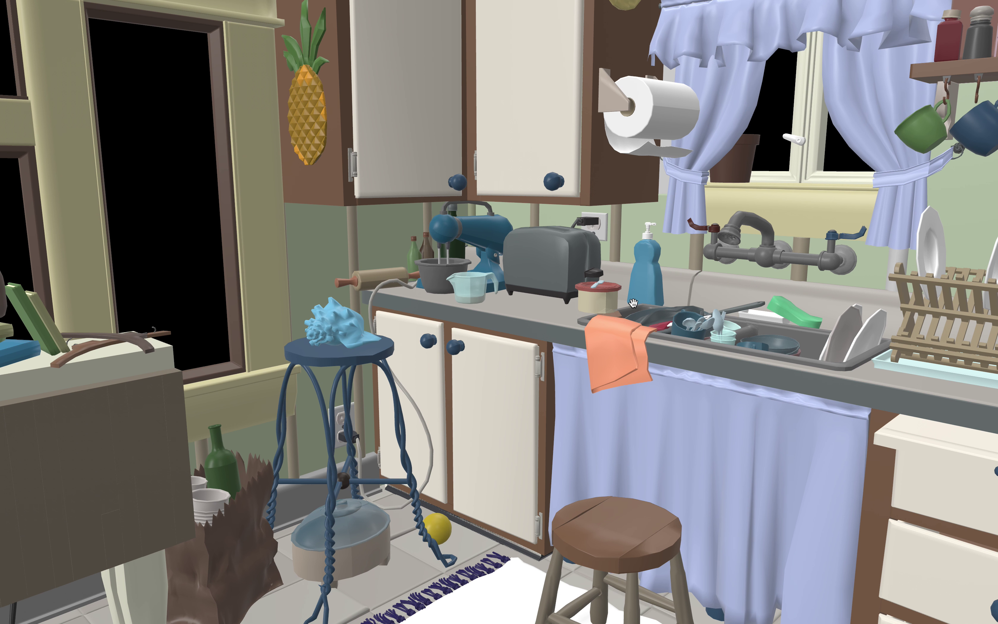
Inspect the mixer, toaster and dishes in the sink up close, plus the stools and rug on the floor
{"action": "scroll", "coordinate": [633, 303], "scroll_direction": "up", "scroll_amount": 10}
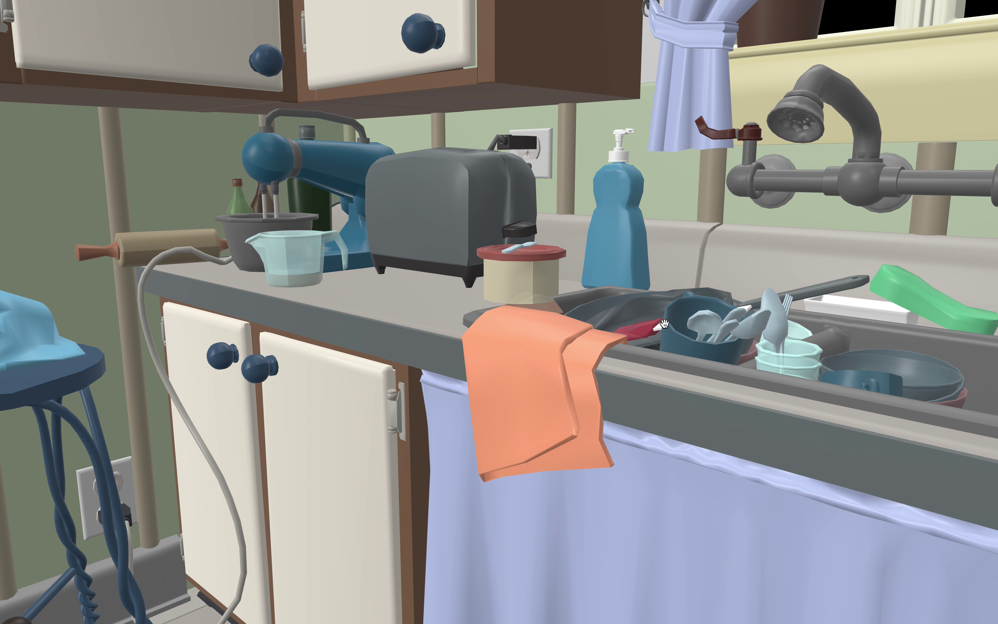
{"action": "left_click_drag", "start_coordinate": [664, 324], "coordinate": [546, 387]}
{"action": "scroll", "coordinate": [553, 361], "scroll_direction": "up", "scroll_amount": 6}
{"action": "scroll", "coordinate": [536, 327], "scroll_direction": "down", "scroll_amount": 7}
{"action": "left_click_drag", "start_coordinate": [536, 327], "coordinate": [573, 508]}
{"action": "scroll", "coordinate": [418, 251], "scroll_direction": "down", "scroll_amount": 4}
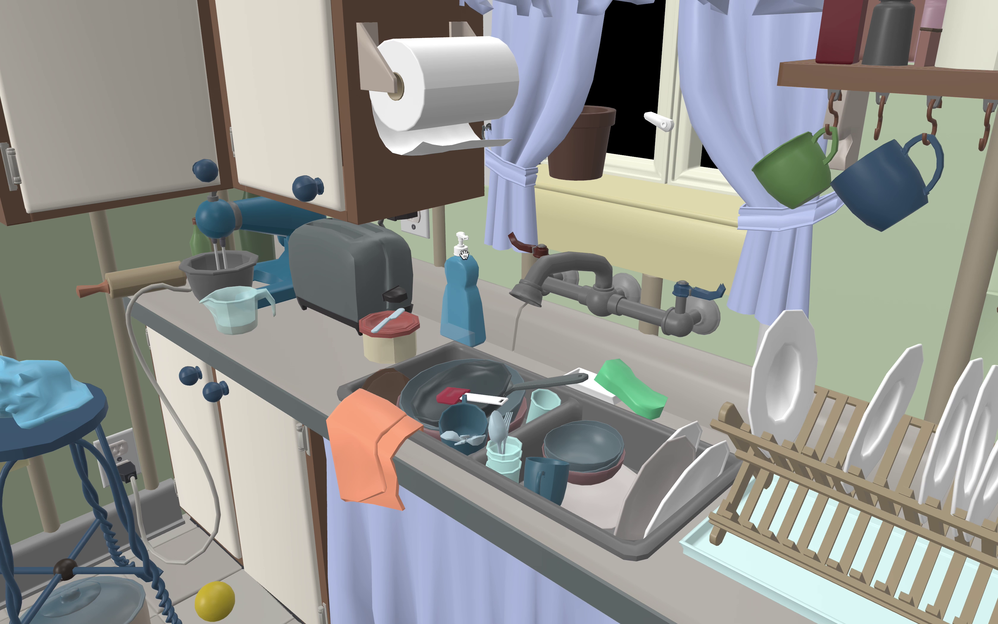
{"action": "scroll", "coordinate": [464, 255], "scroll_direction": "down", "scroll_amount": 3}
{"action": "mouse_move", "coordinate": [464, 255]}
{"action": "left_mouse_down"}
{"action": "mouse_move", "coordinate": [525, 214]}
{"action": "mouse_move", "coordinate": [461, 247]}
{"action": "left_mouse_up"}
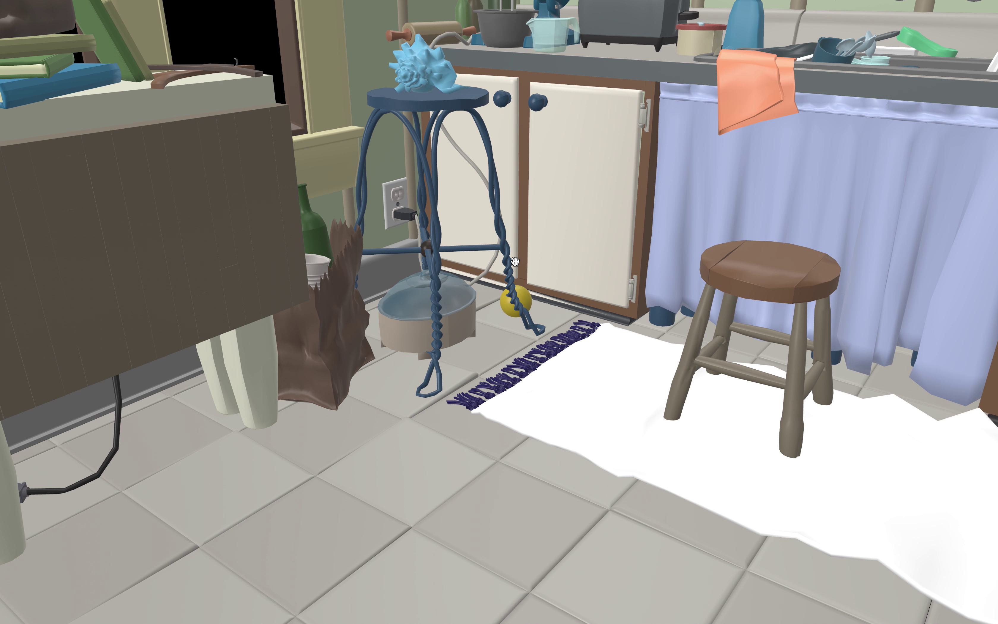